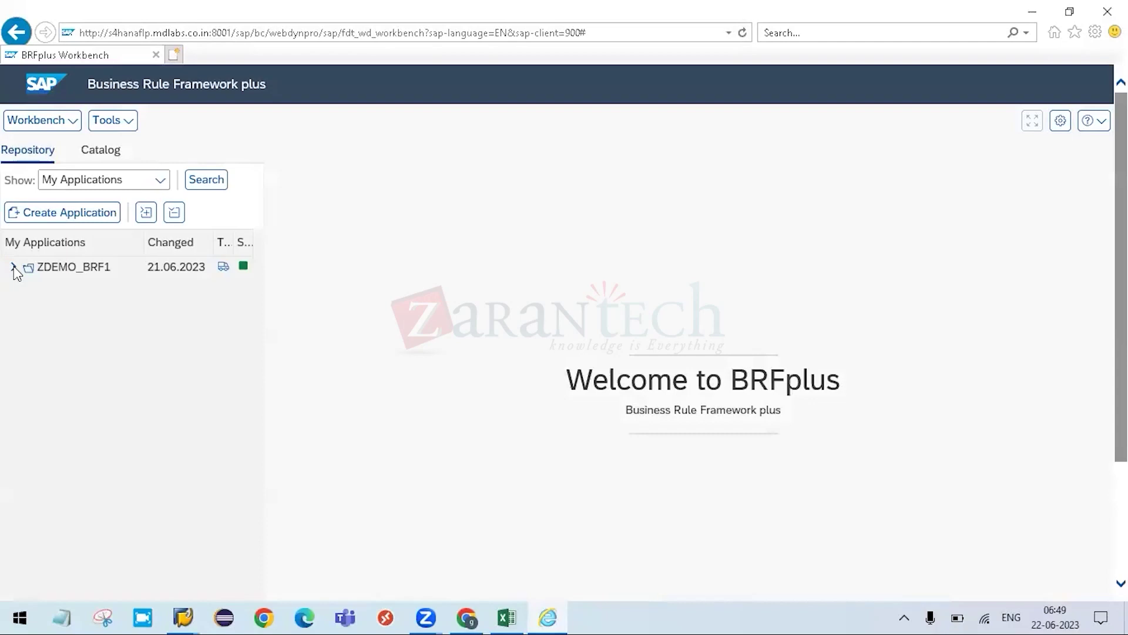
- Expand and open the ZDEMO_BRF1 application, and bring up the data object types available for creation in it
click(14, 267)
click(74, 270)
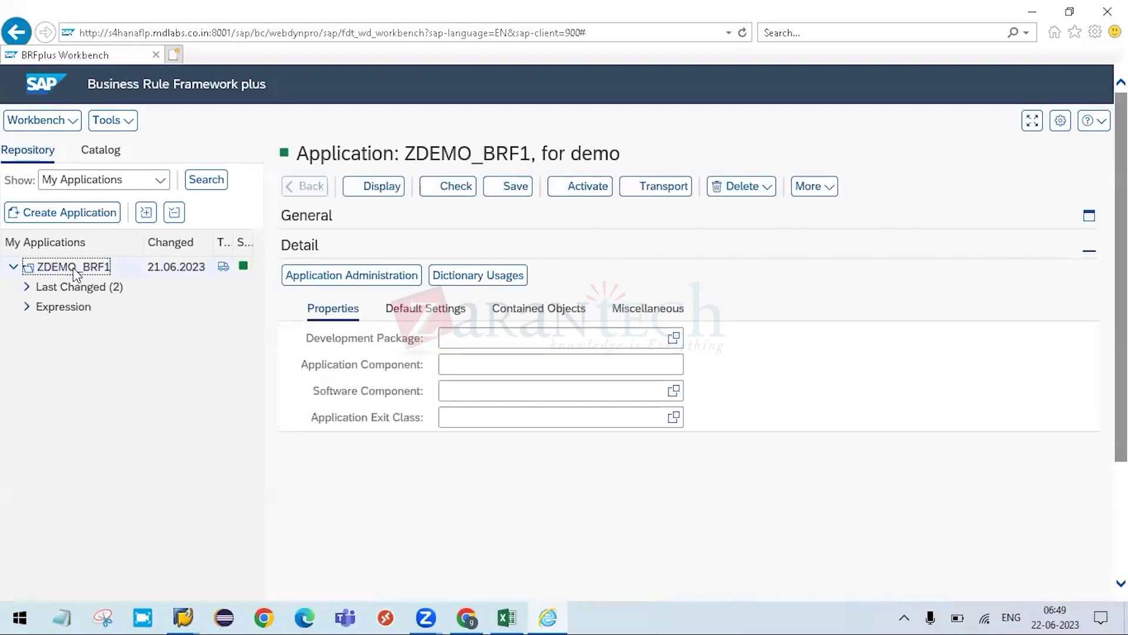
right_click(73, 267)
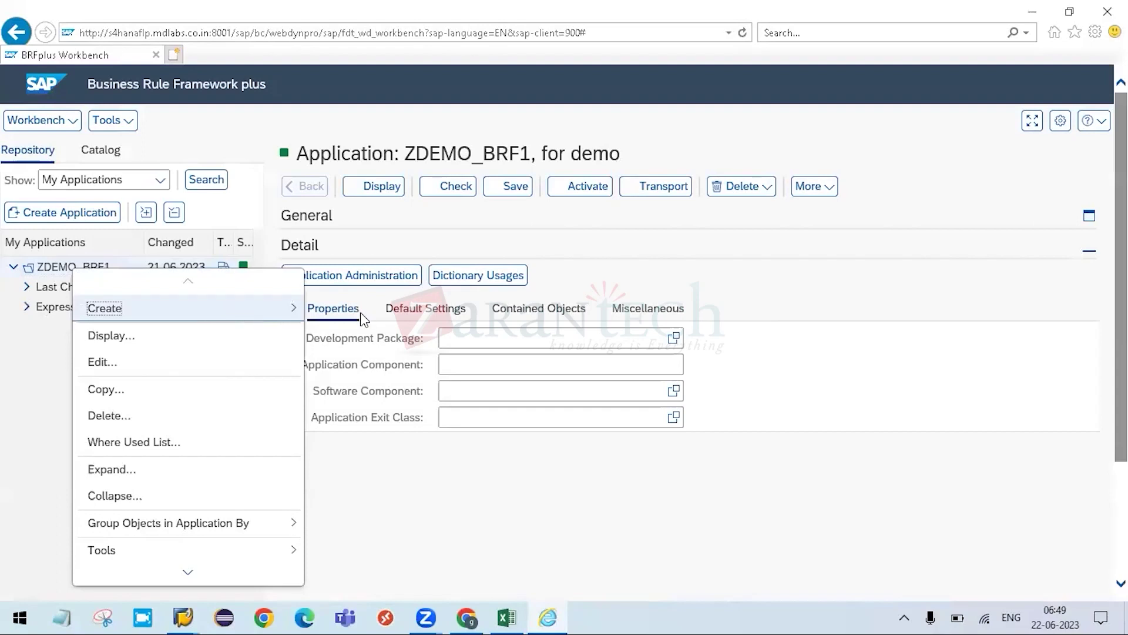
mouse_move(246, 316)
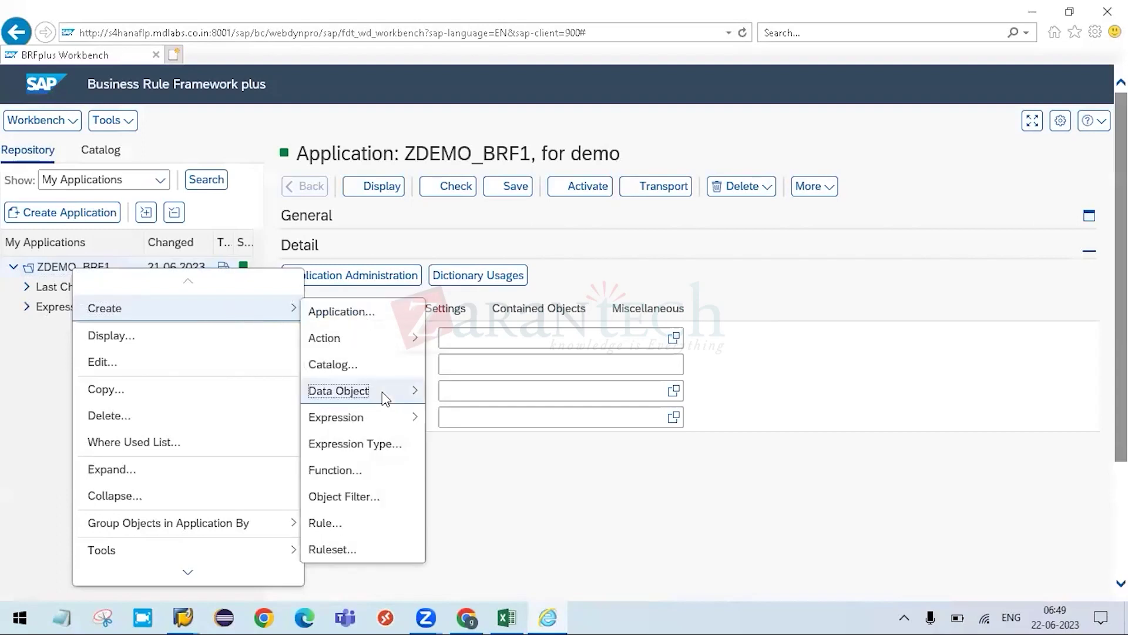
mouse_move(385, 399)
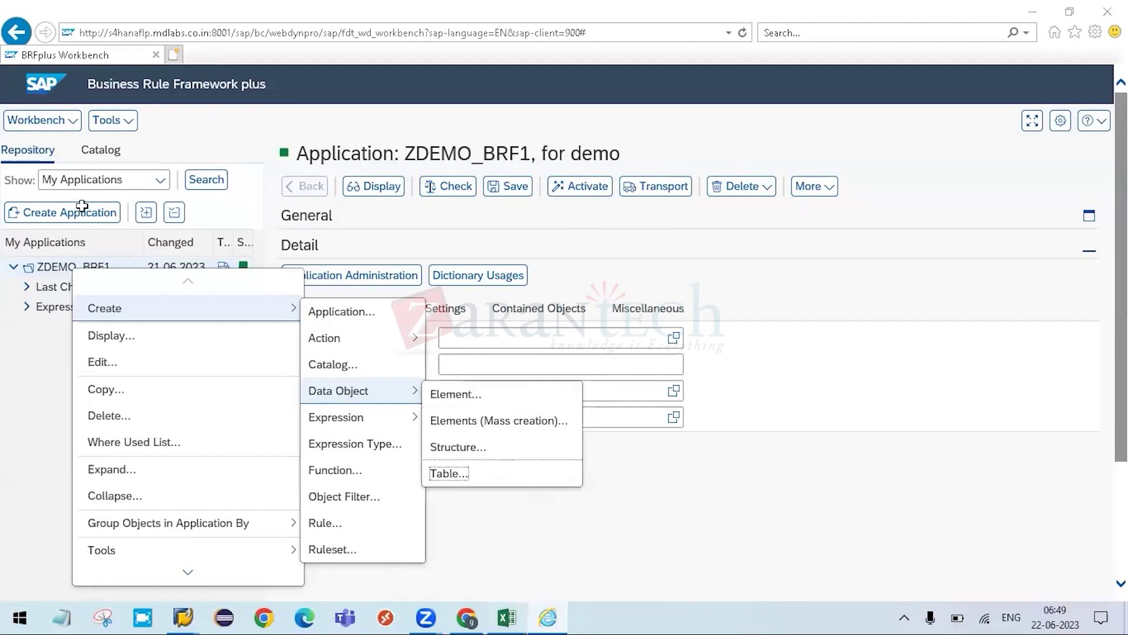
- Switch to the Excel worksheet and change the label in cell A3 to "variable/elements"
key(alt+Tab)
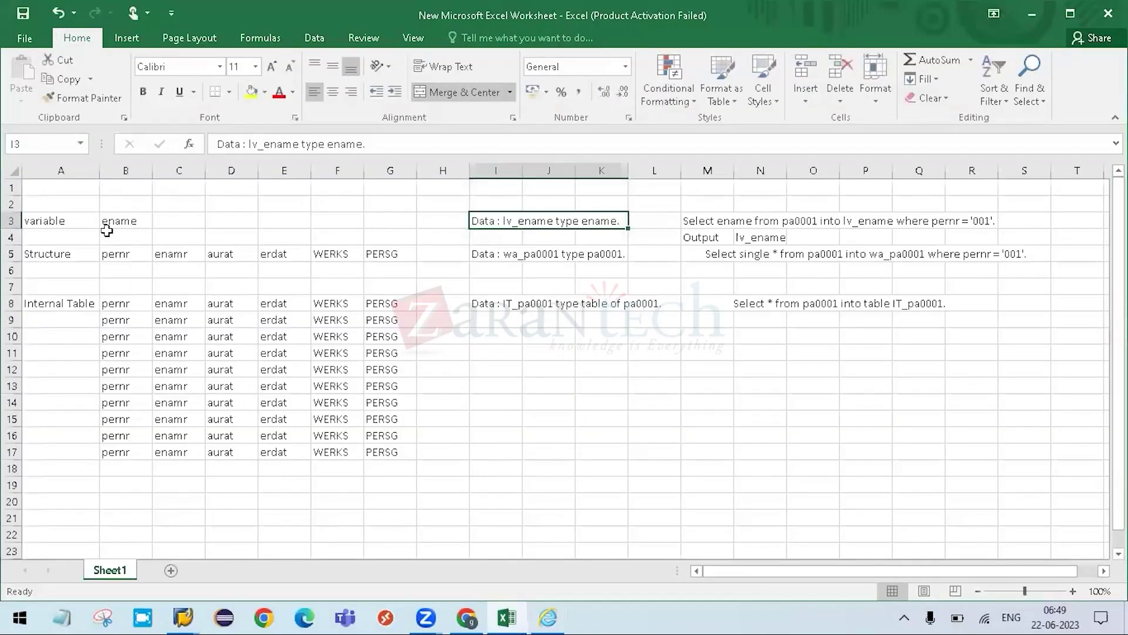
key(Home)
key(F2)
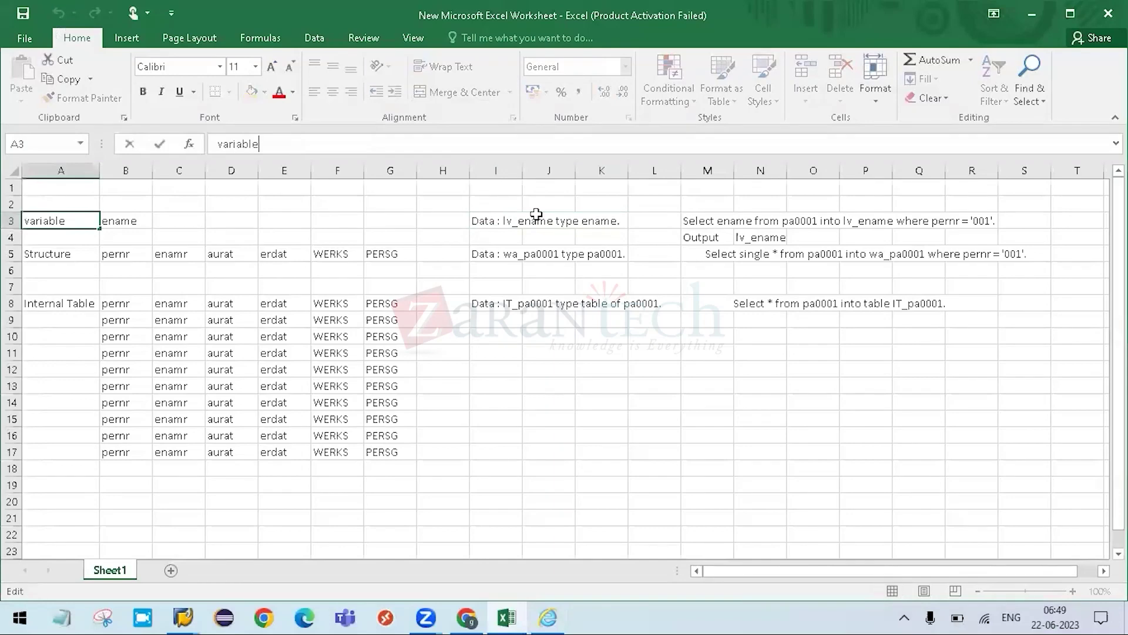
text(/element)
key(Return)
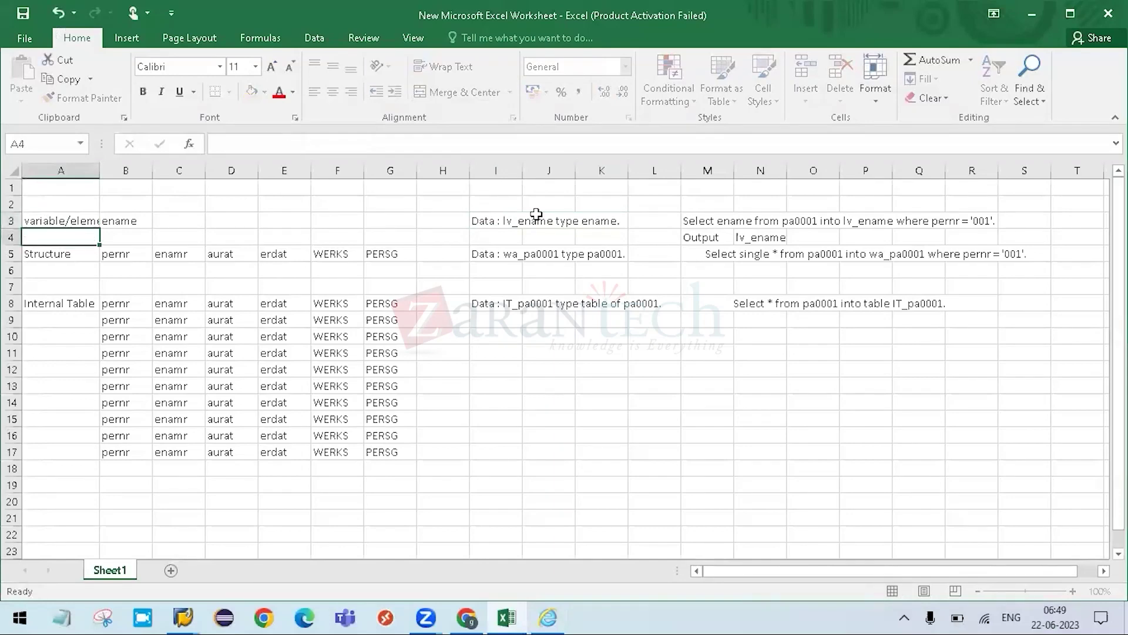
- Return to the BRFplus workbench and compare its data object types for ZDEMO_BRF1 with the labels in the worksheet
key(alt+Tab)
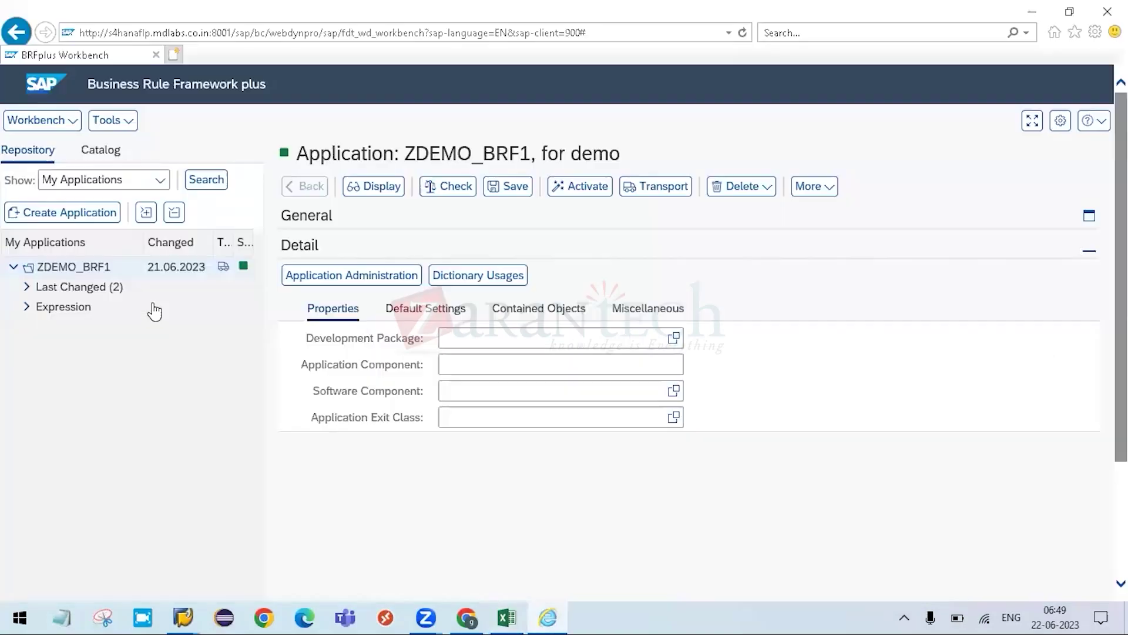
click(109, 269)
mouse_move(291, 305)
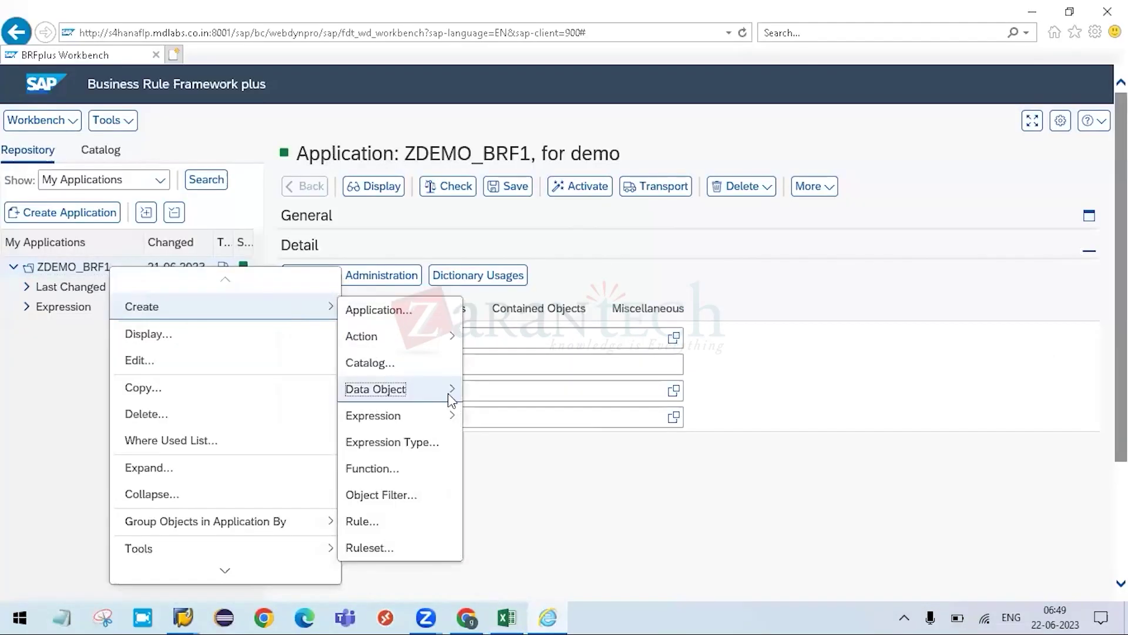
mouse_move(468, 396)
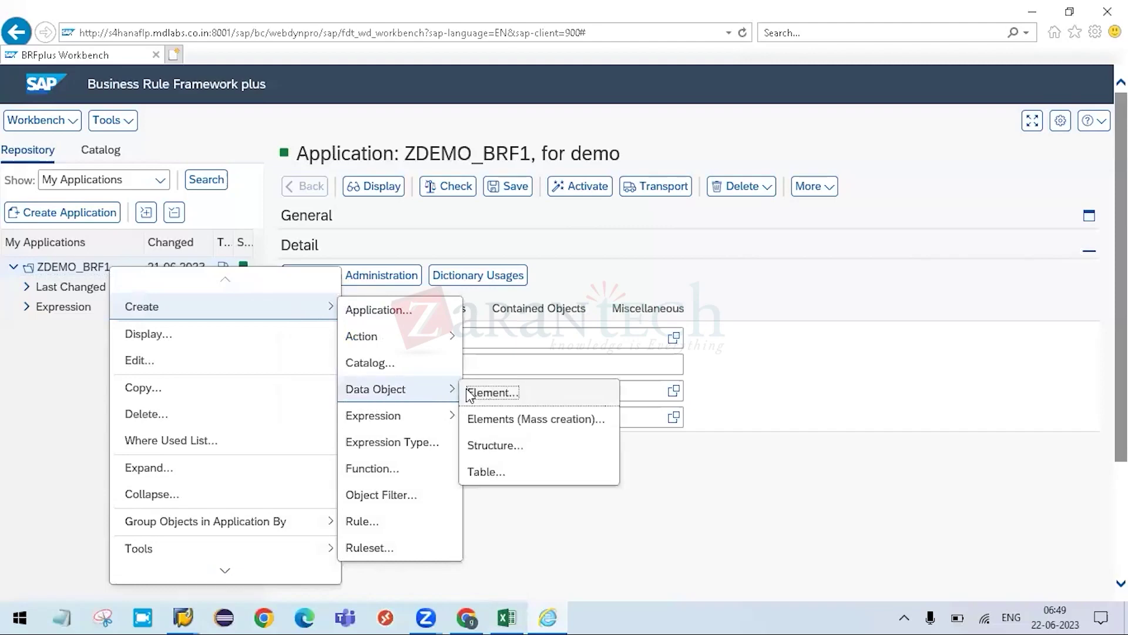
- In the Excel worksheet, change the label in cell A8 to "Internal Table/table" and widen column A to fit its text
key(alt+Tab)
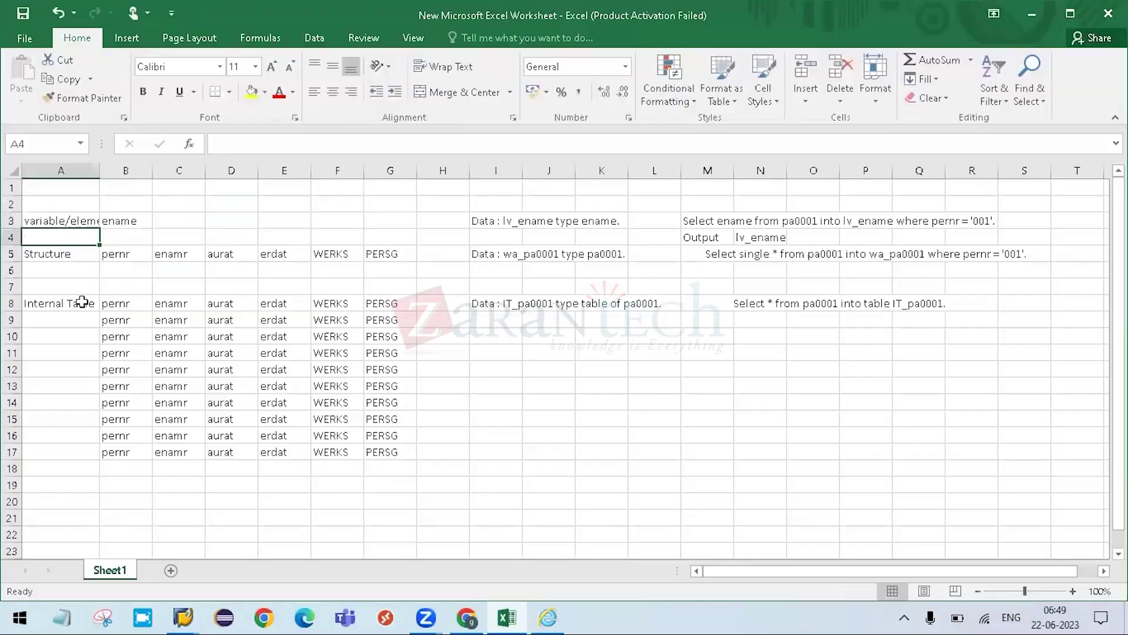
click(94, 300)
key(F2)
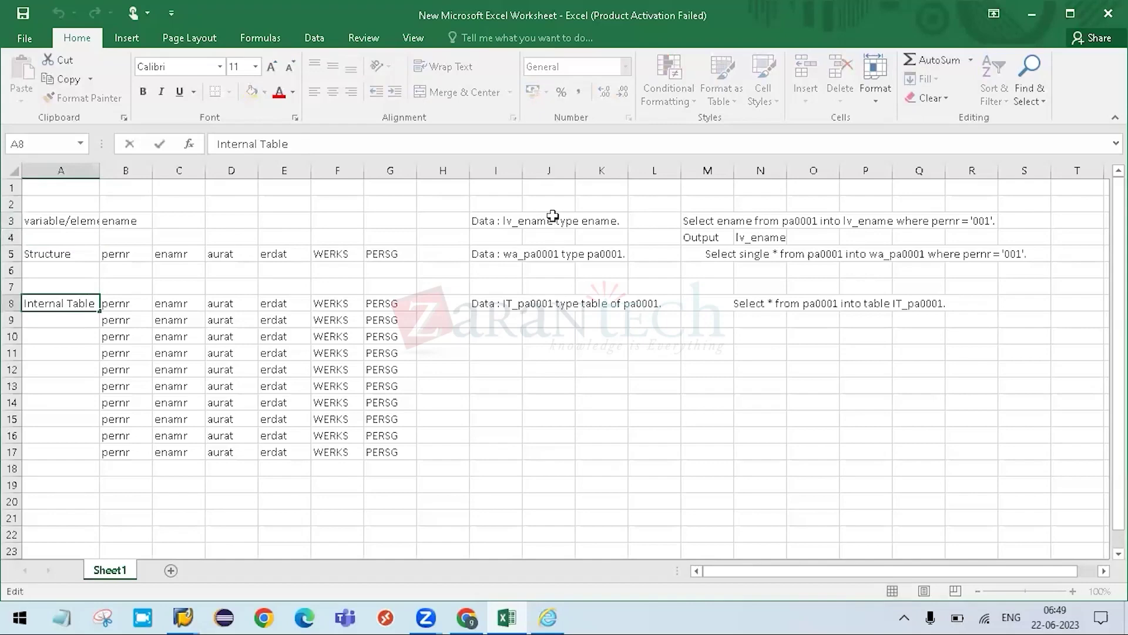
text(/table)
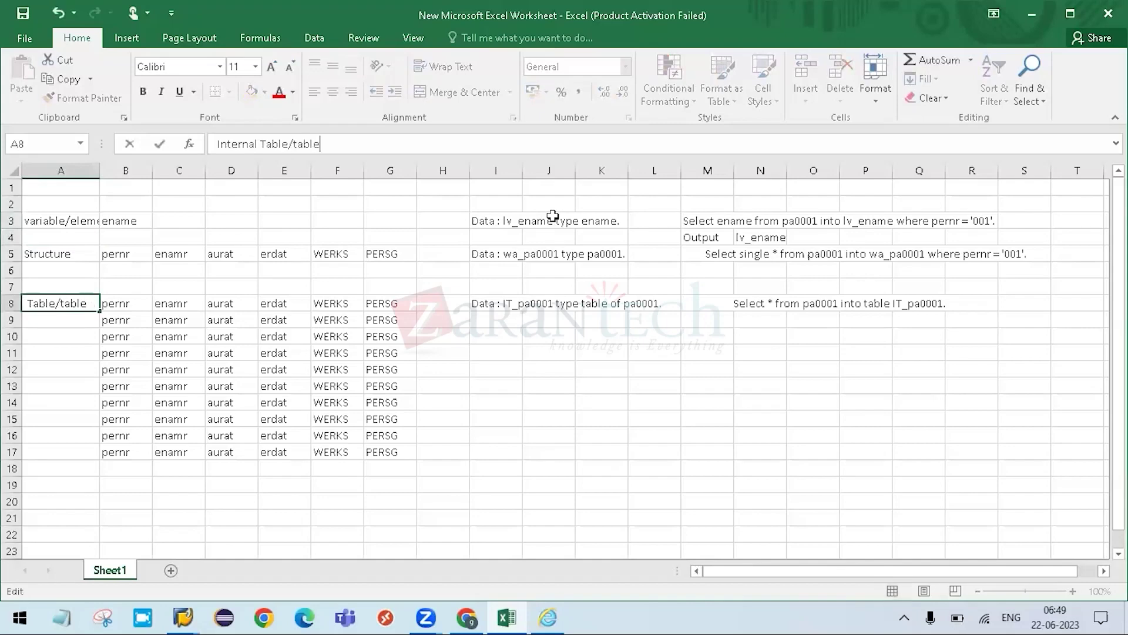
key(Return)
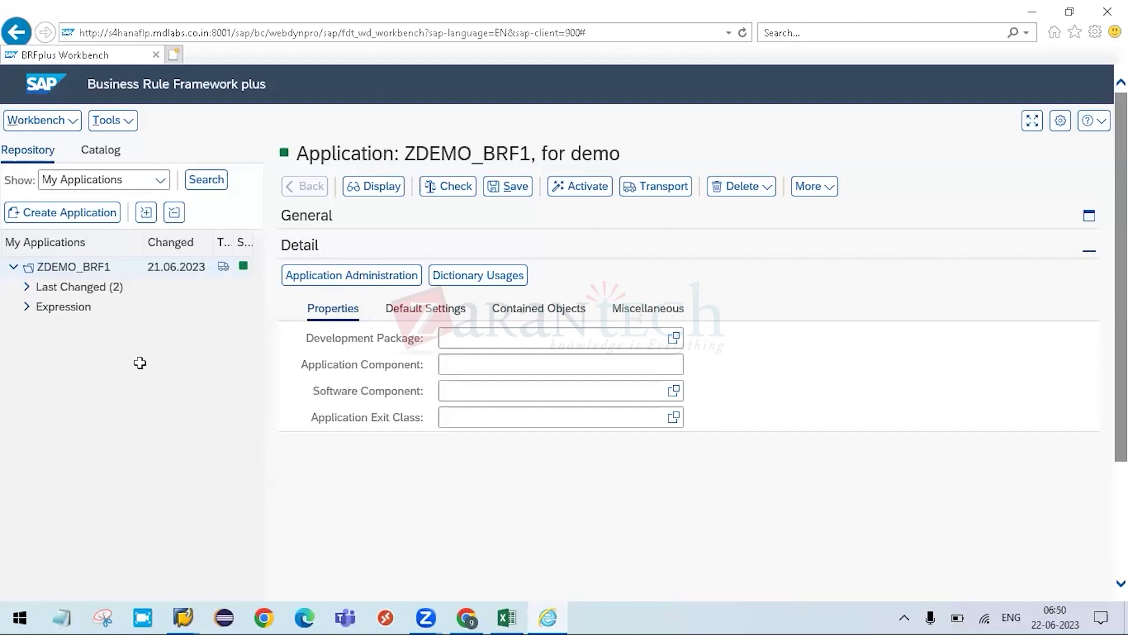
key(alt+Tab)
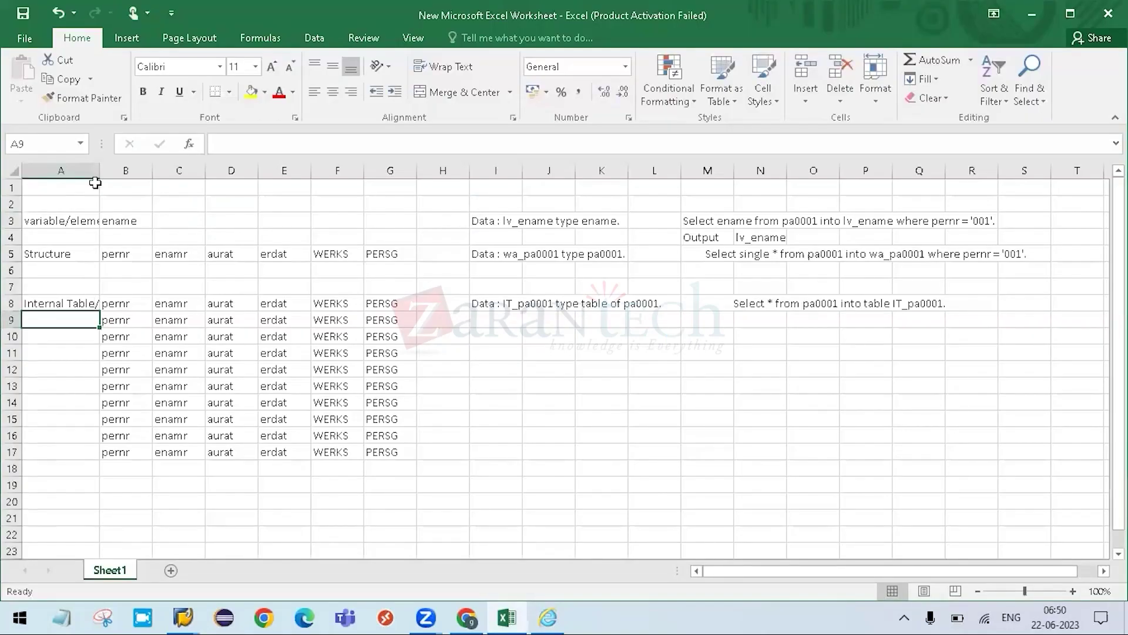
click(100, 165)
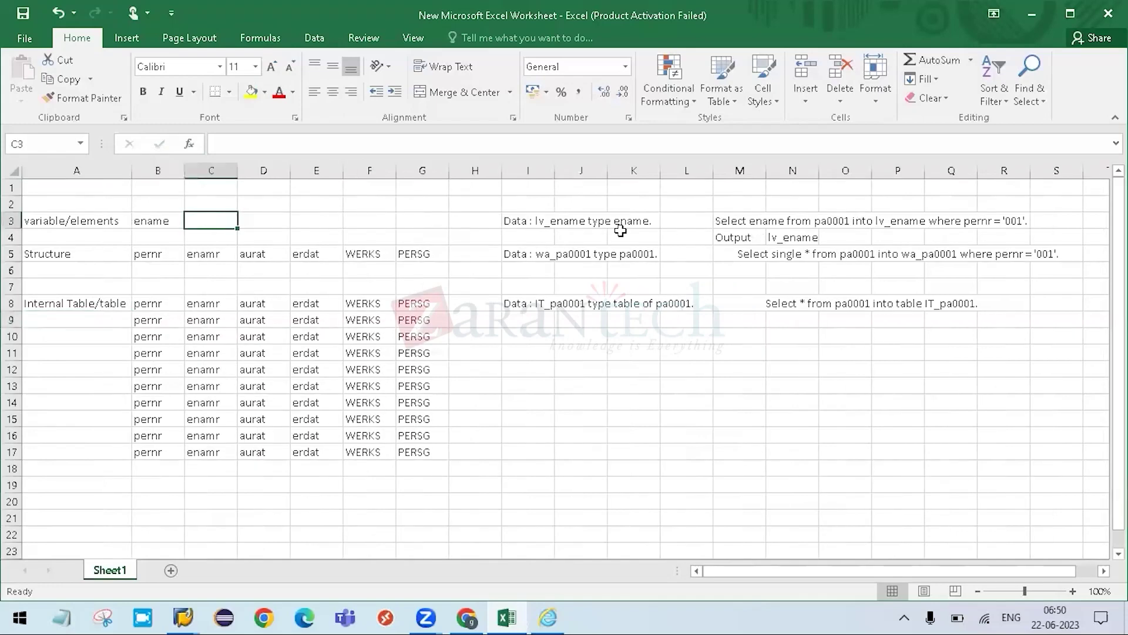
- Check the lv_ename declaration in the worksheet, and start creating an Element data object under ZDEMO_BRF1 in BRFplus
click(557, 221)
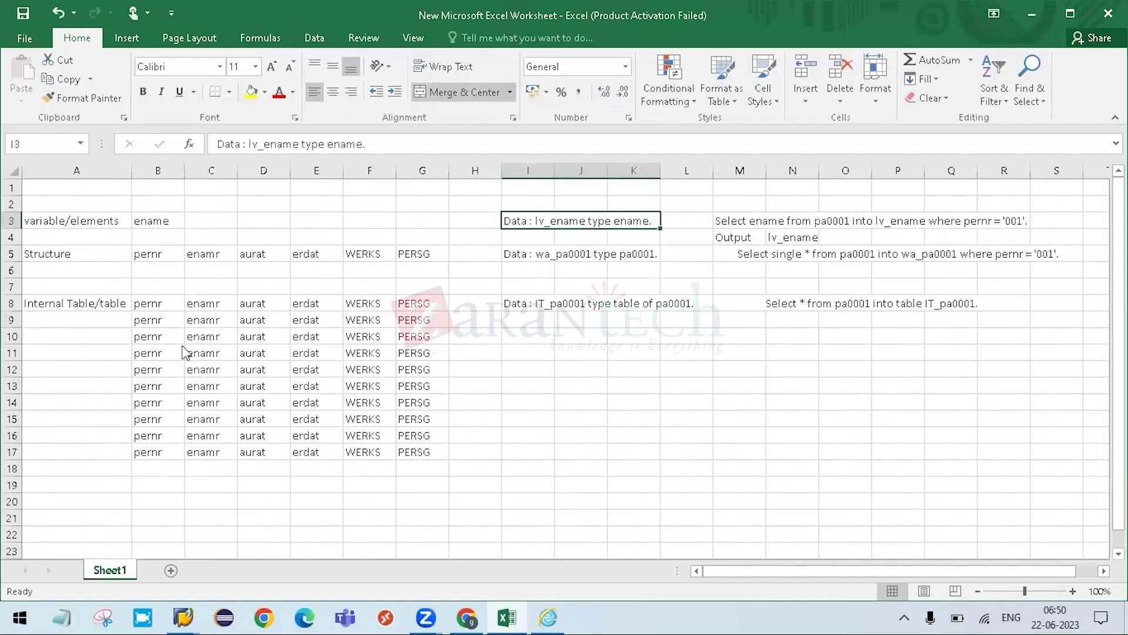
key(alt+Tab)
click(66, 268)
right_click(216, 315)
mouse_move(290, 312)
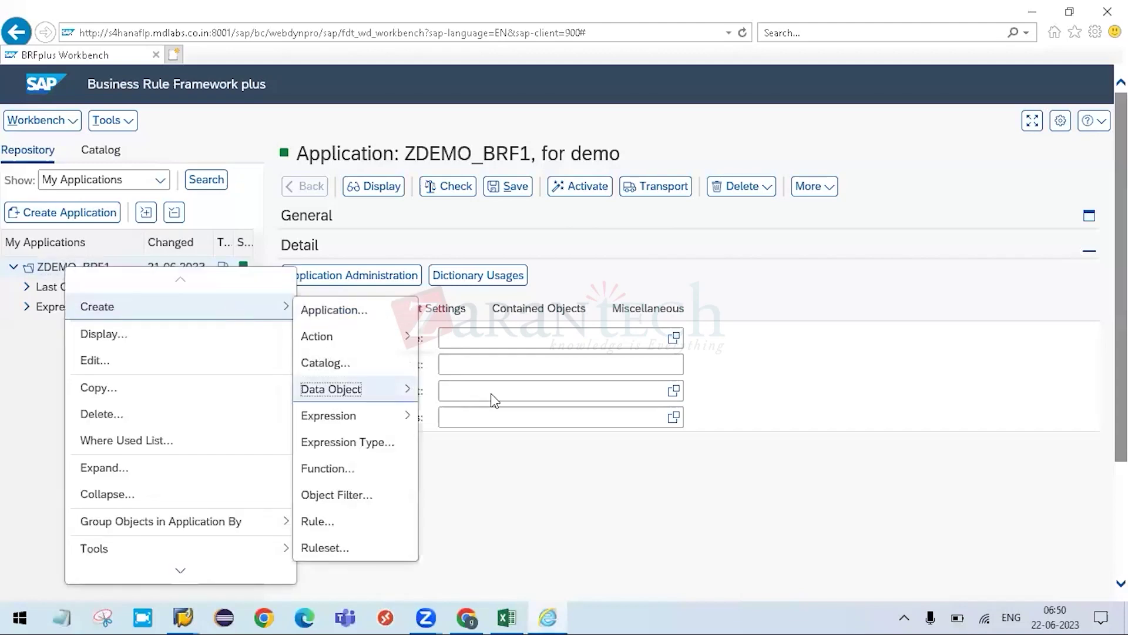
mouse_move(379, 385)
click(694, 511)
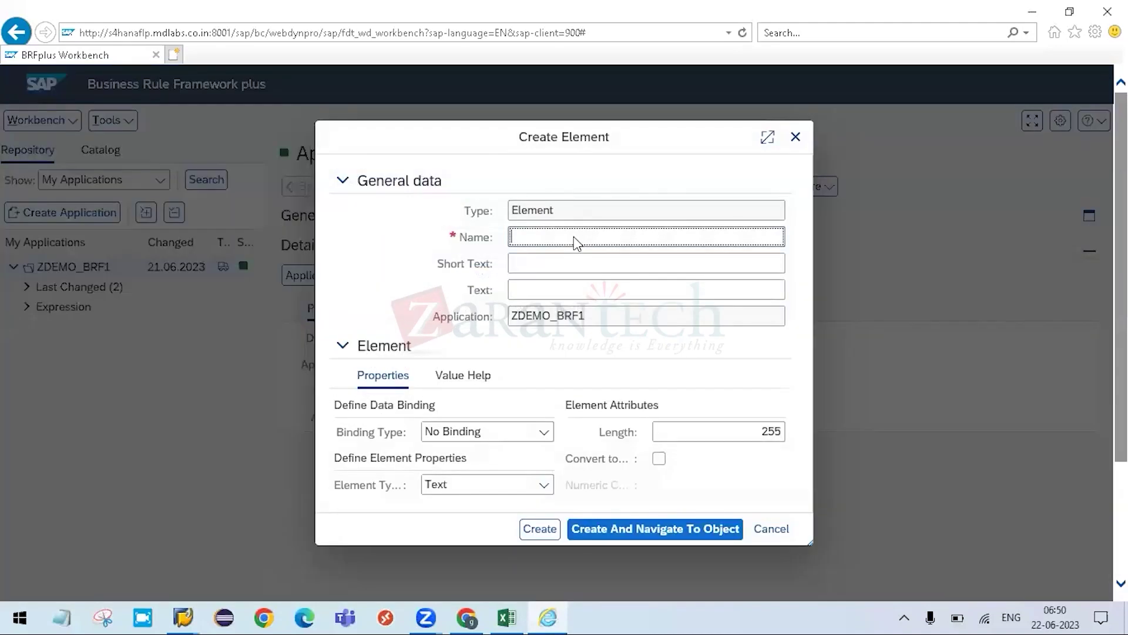
- Name the new element LV_ENAME and enter "Employee Name" as its short text
text(LV_ENAME)
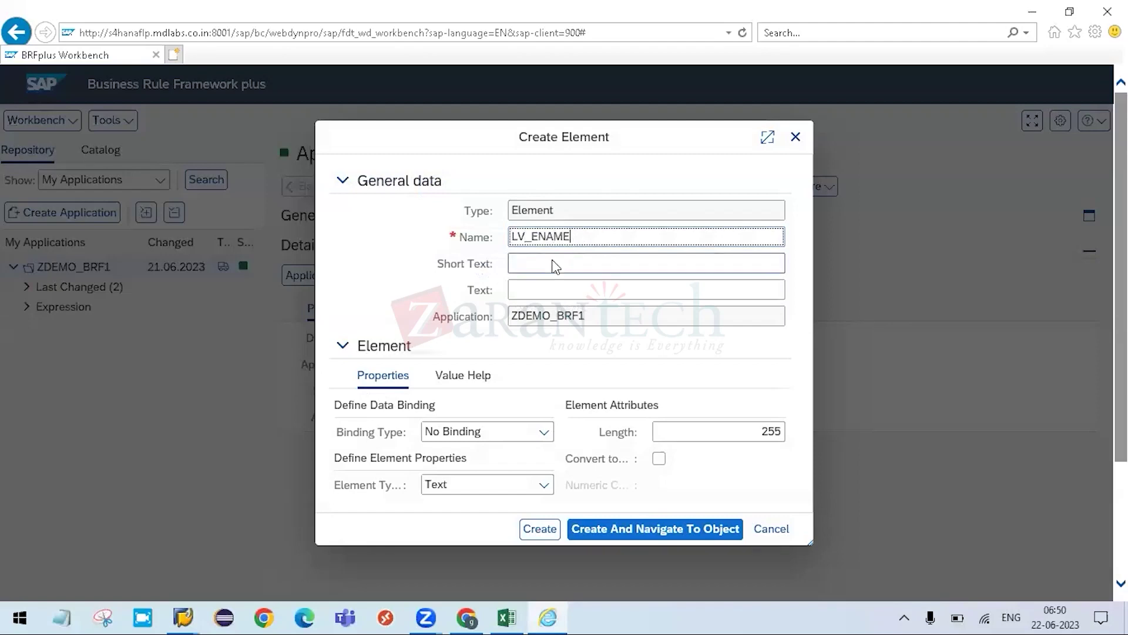
click(556, 265)
text(Empl)
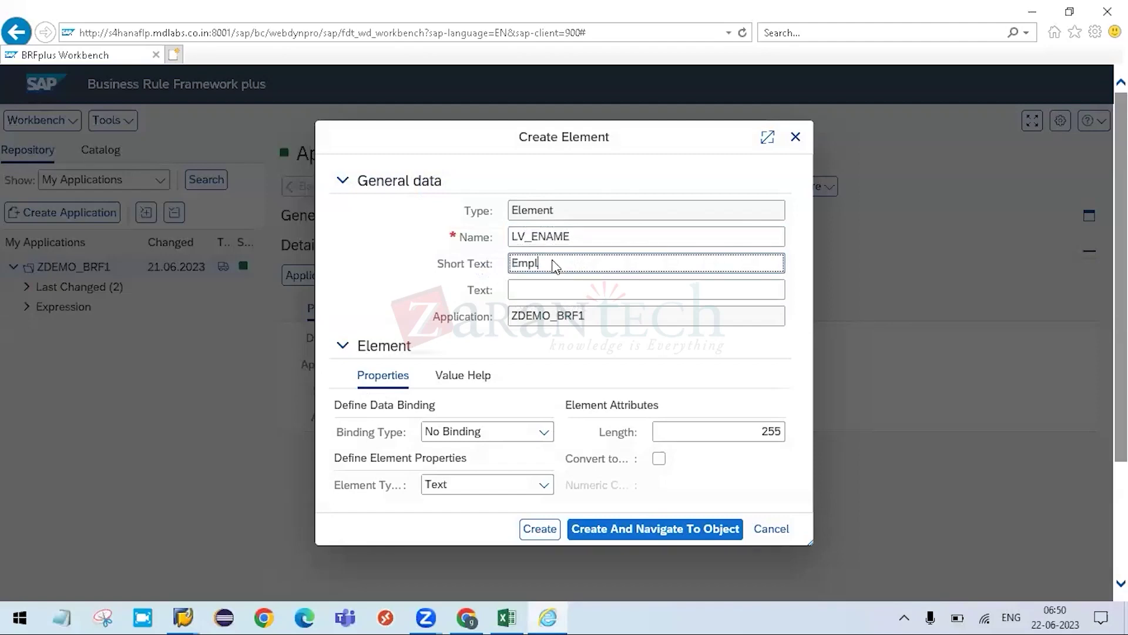
text(oyee Name)
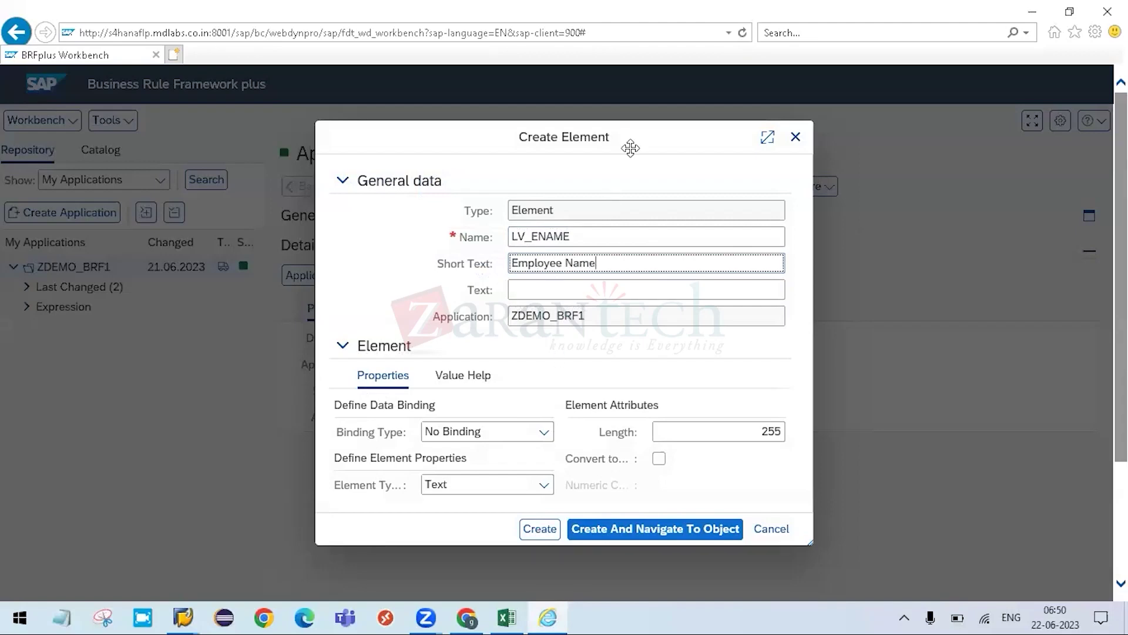
key(Return)
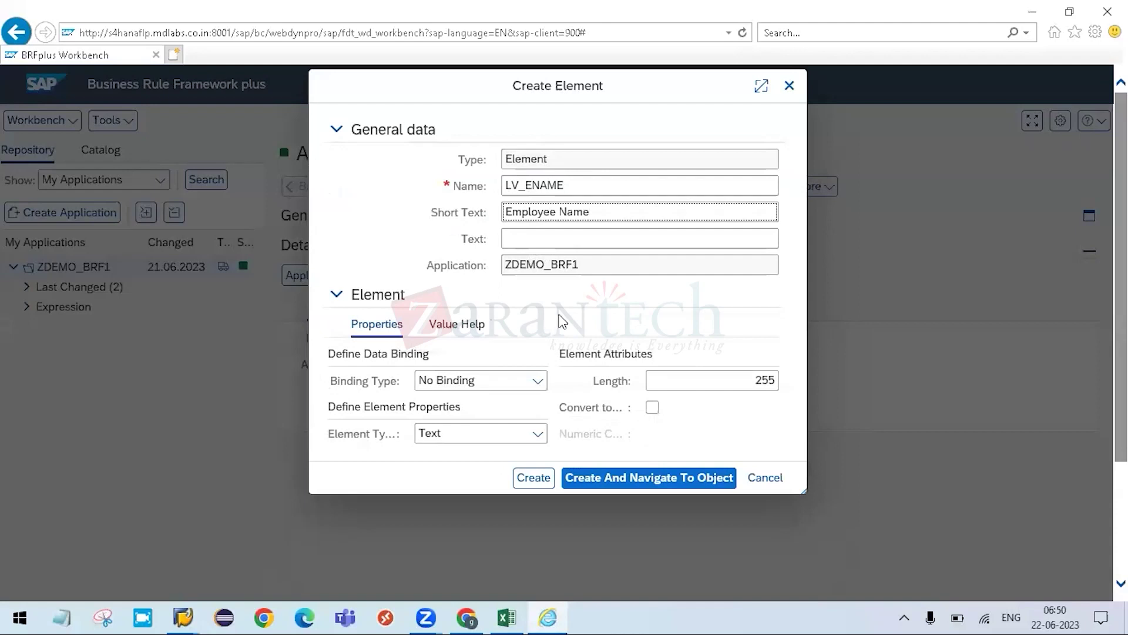
- Review the available binding types and element types for the new element without changing either setting
click(544, 388)
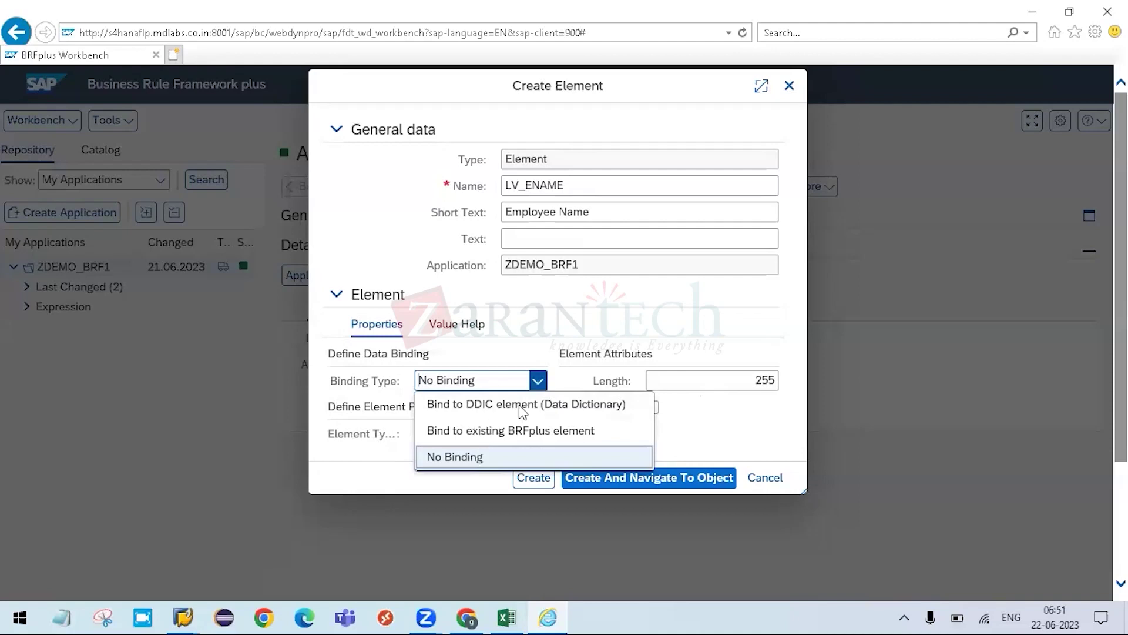
click(614, 329)
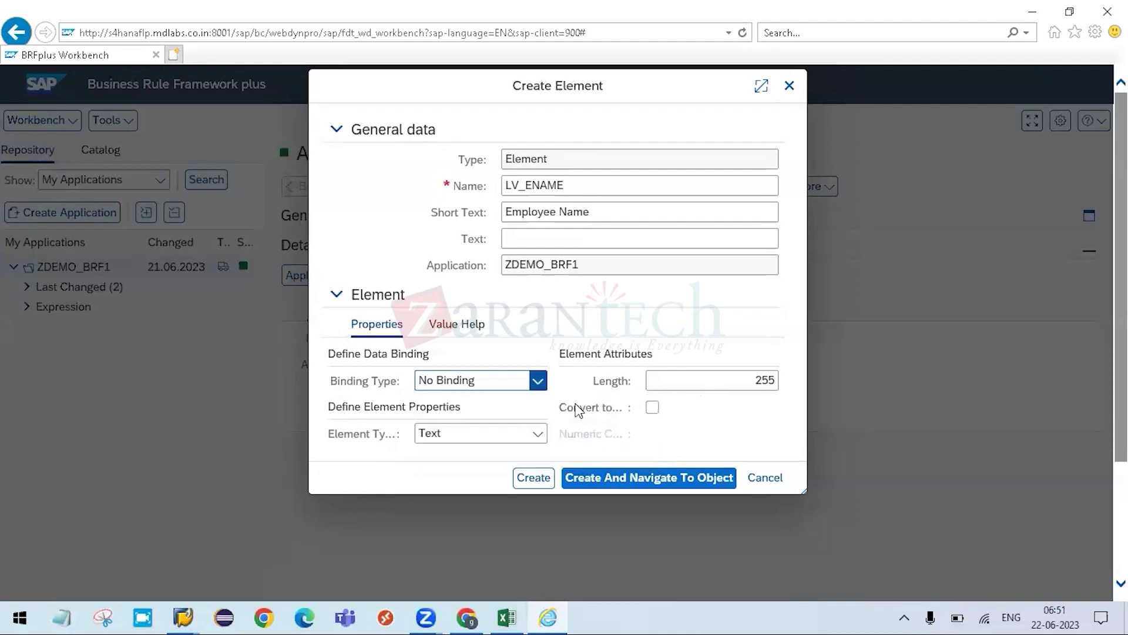
click(540, 435)
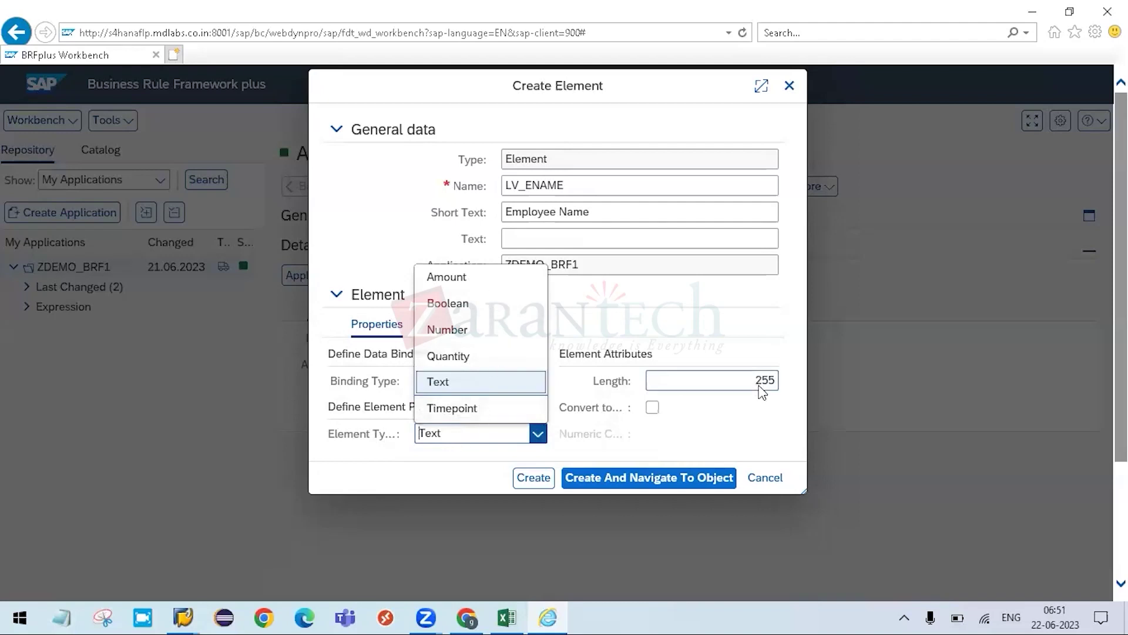
click(615, 324)
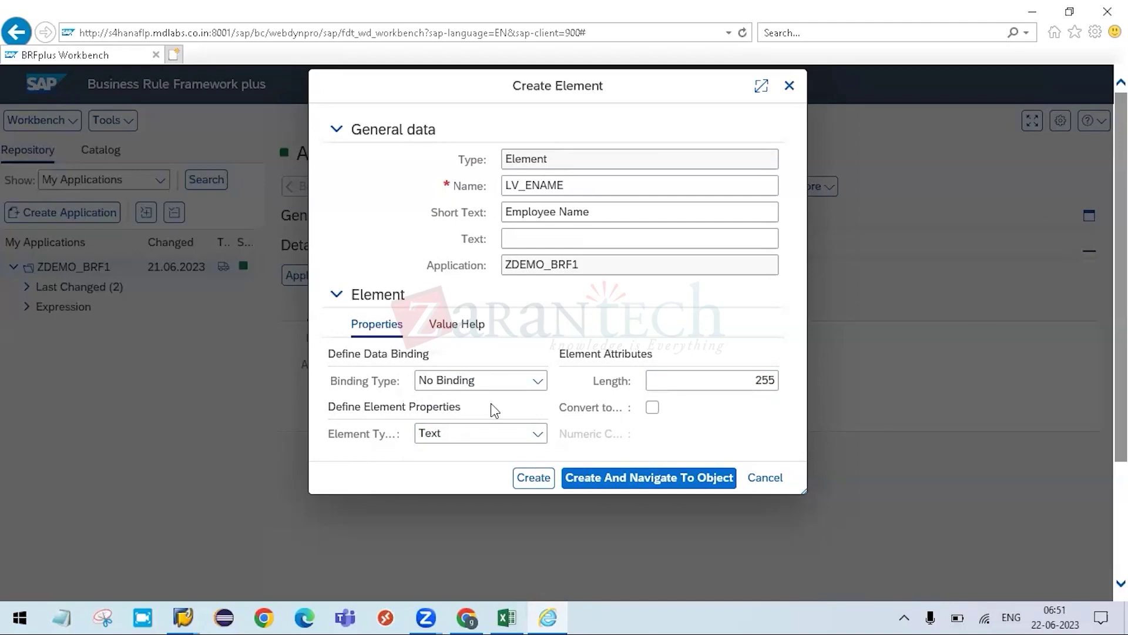
- Choose binding to a DDIC element for LV_ENAME, and consult the ABAP Dictionary initial screen (se11) in SAP GUI
click(538, 382)
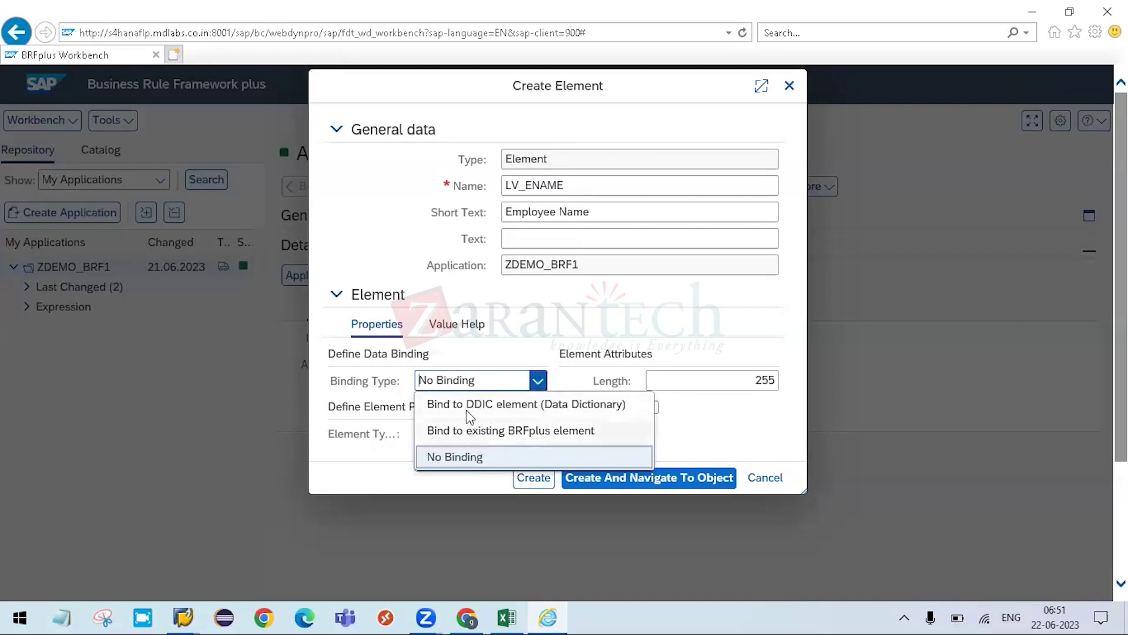
click(576, 406)
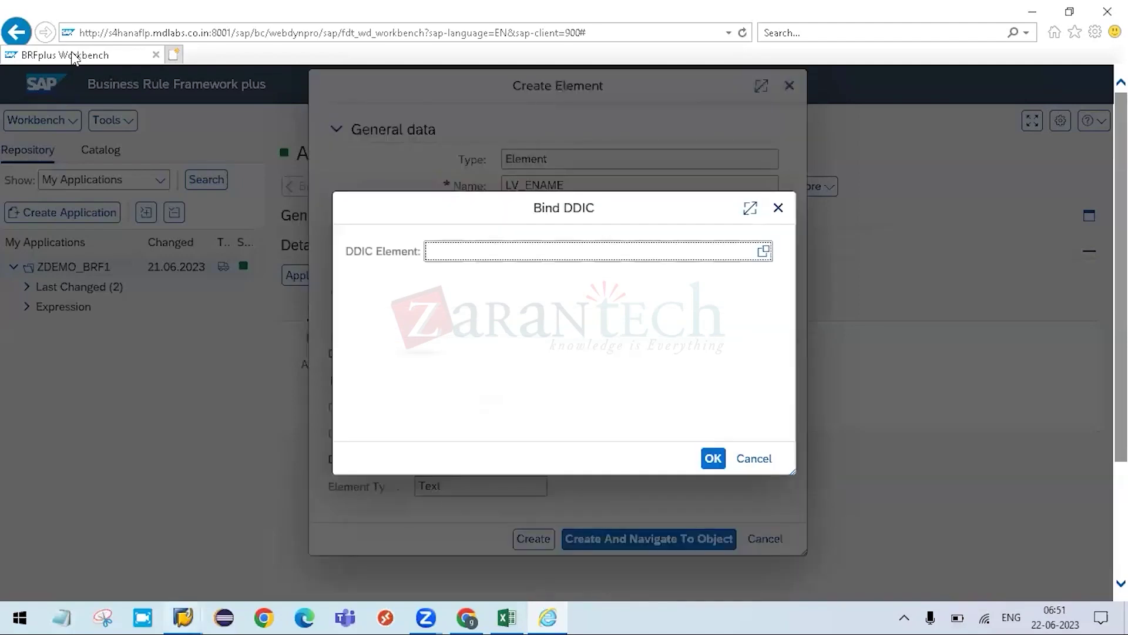
key(alt+Tab)
text(se11)
key(Return)
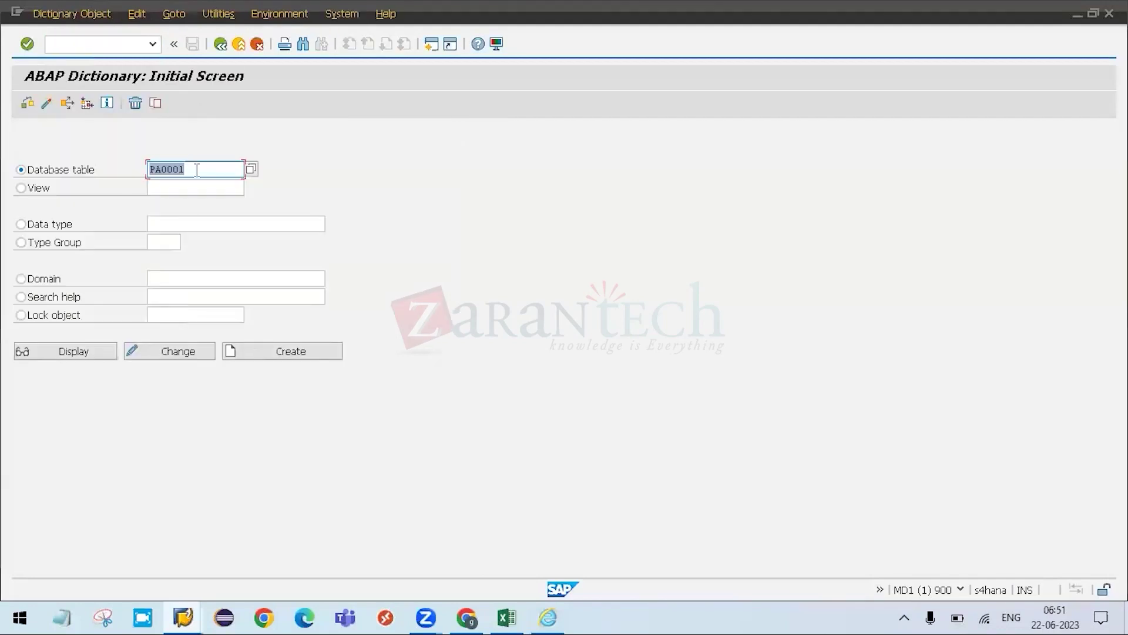
key(alt+Tab)
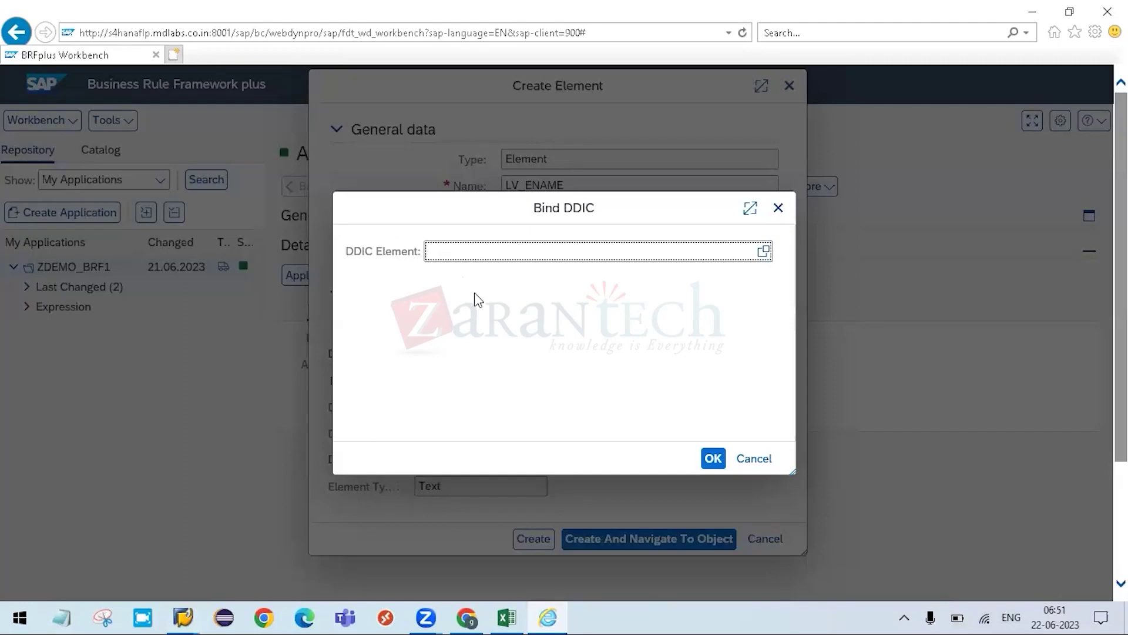
- Try to bind the LV_ENAME element to the DDIC element PERNR
click(535, 254)
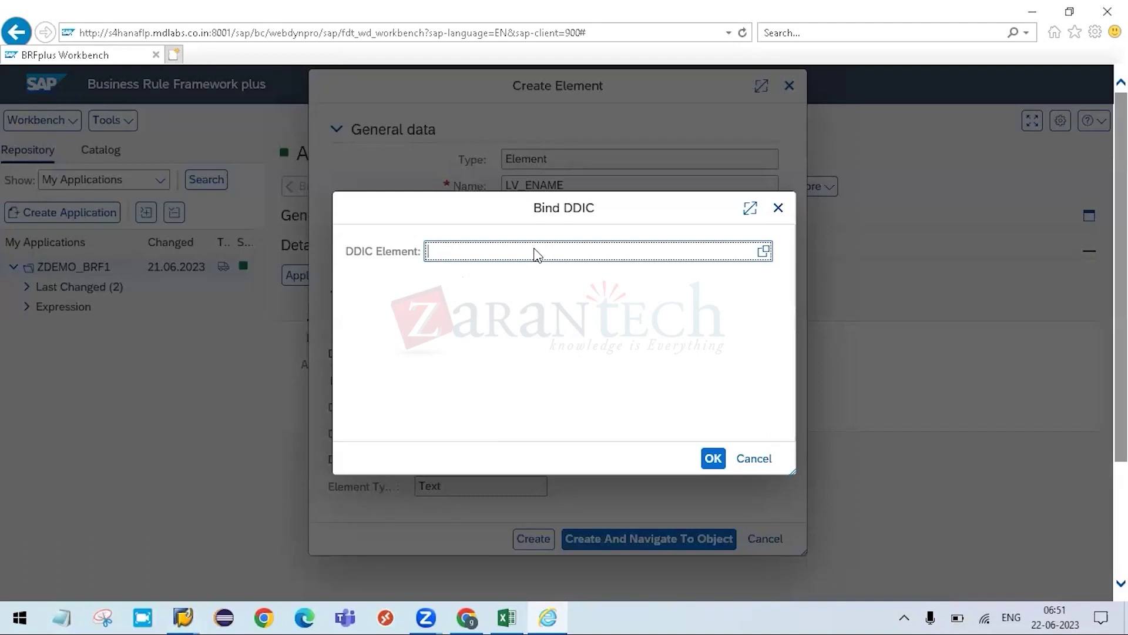
text(PA)
key(BackSpace)
key(BackSpace)
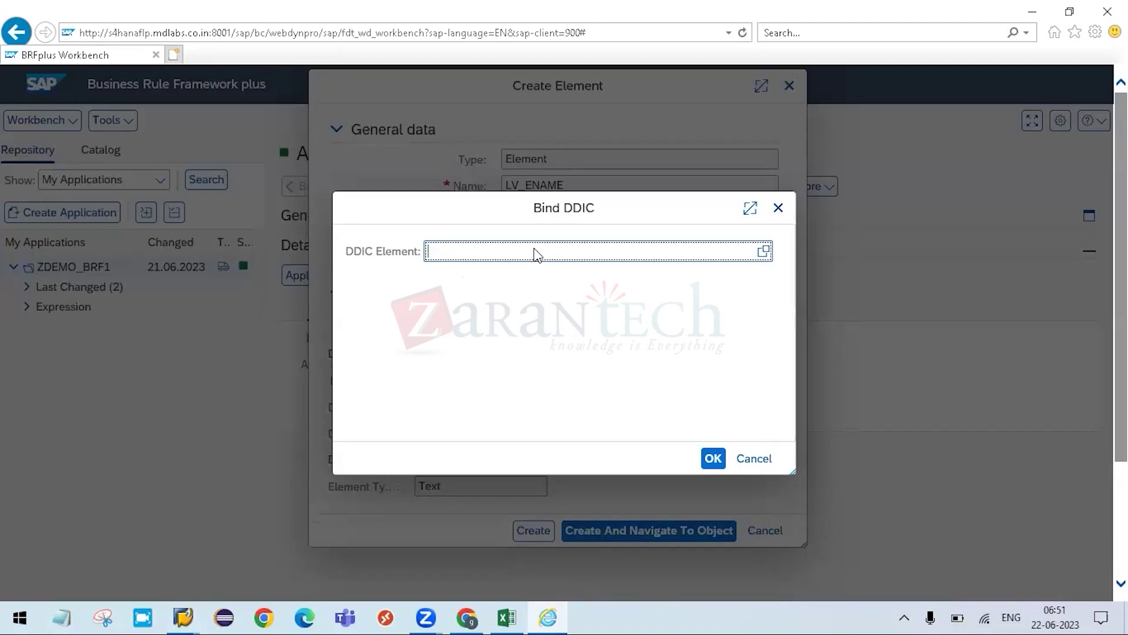
text(PERNR)
key(Return)
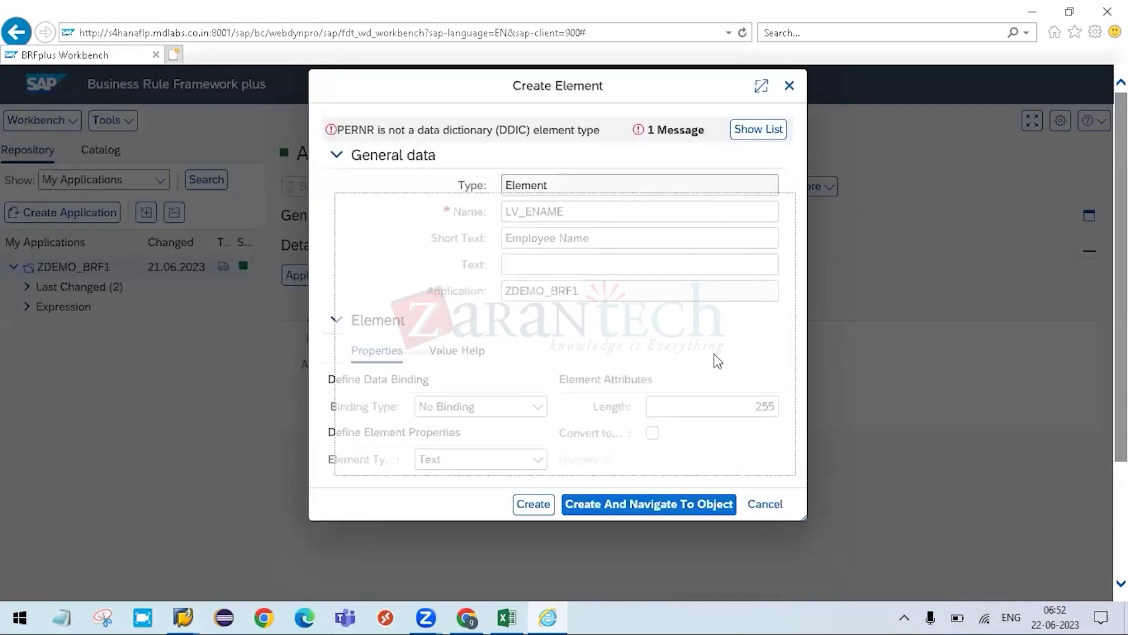
- Choose binding to a DDIC element for LV_ENAME again and begin the DDIC element entry with PER
click(536, 407)
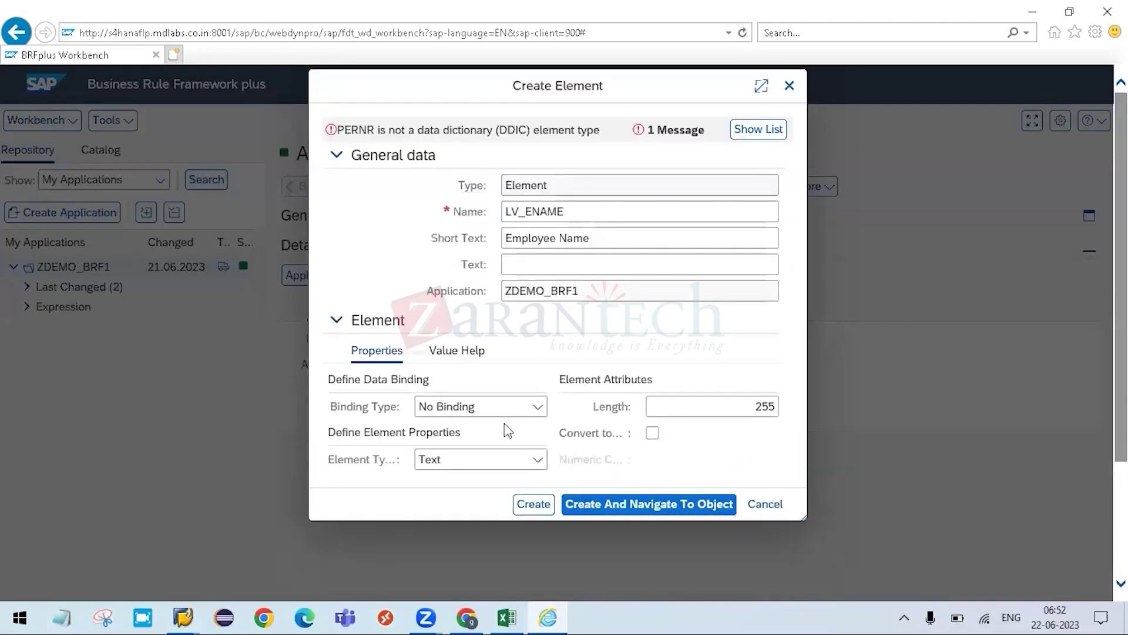
click(487, 438)
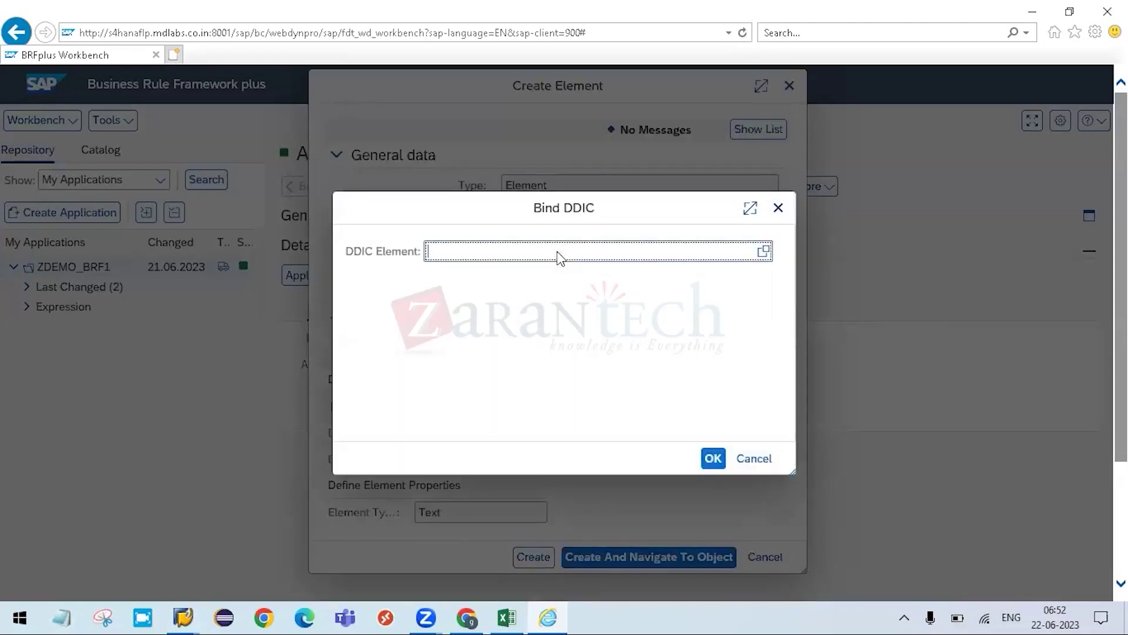
text(PER)
- Switch to SAP GUI, display table PA0001 in the ABAP Dictionary and search its field list for ename
key(alt+Tab)
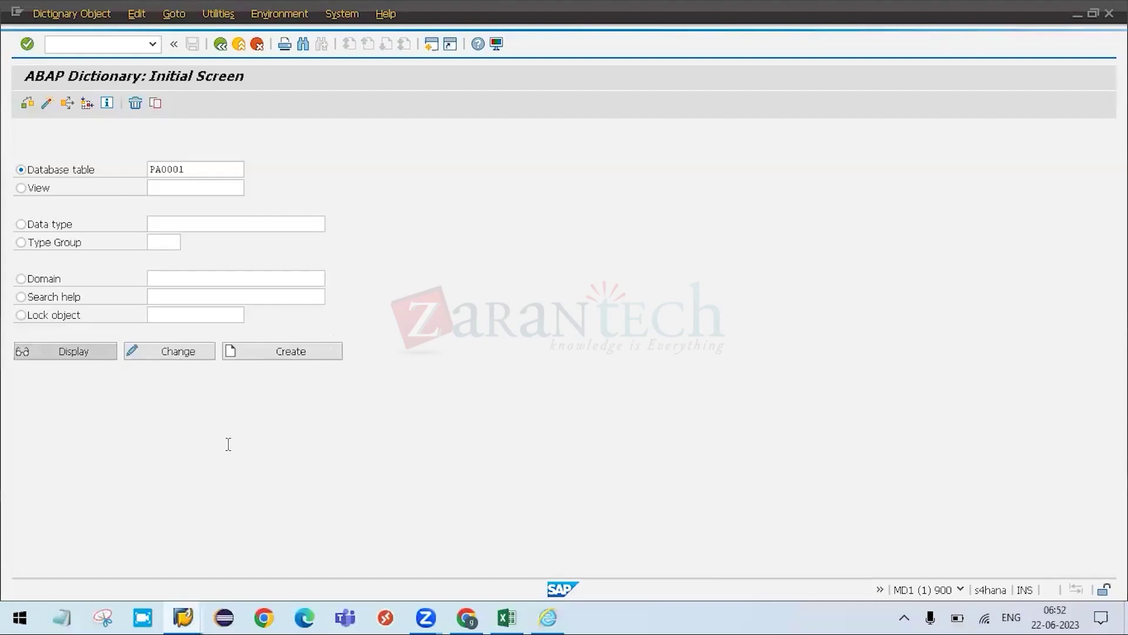
key(Return)
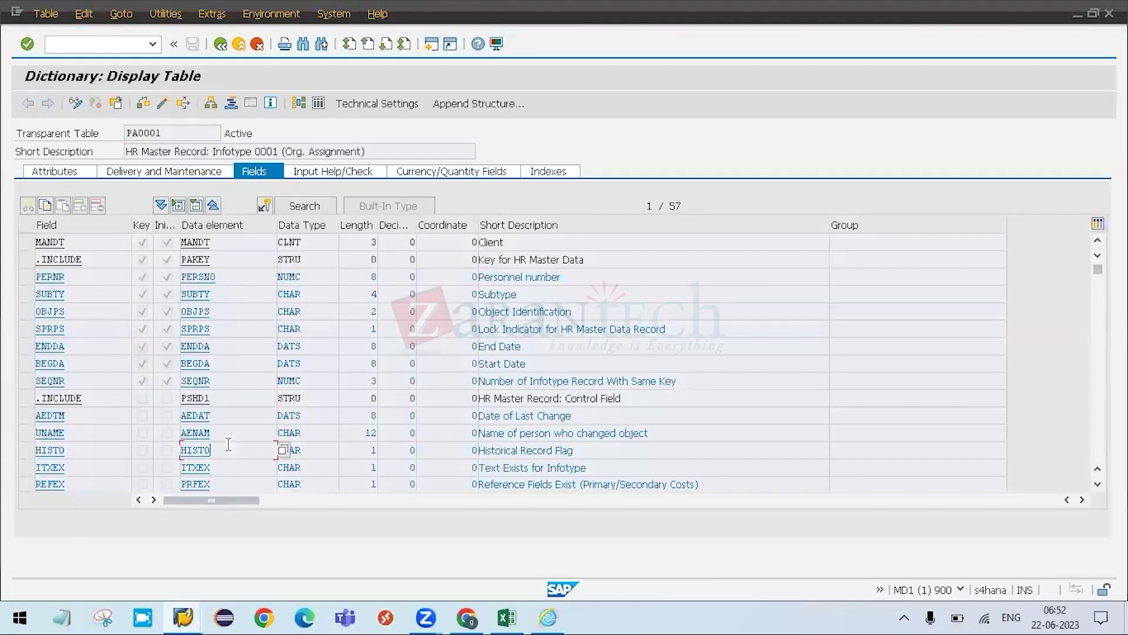
key(ctrl+f)
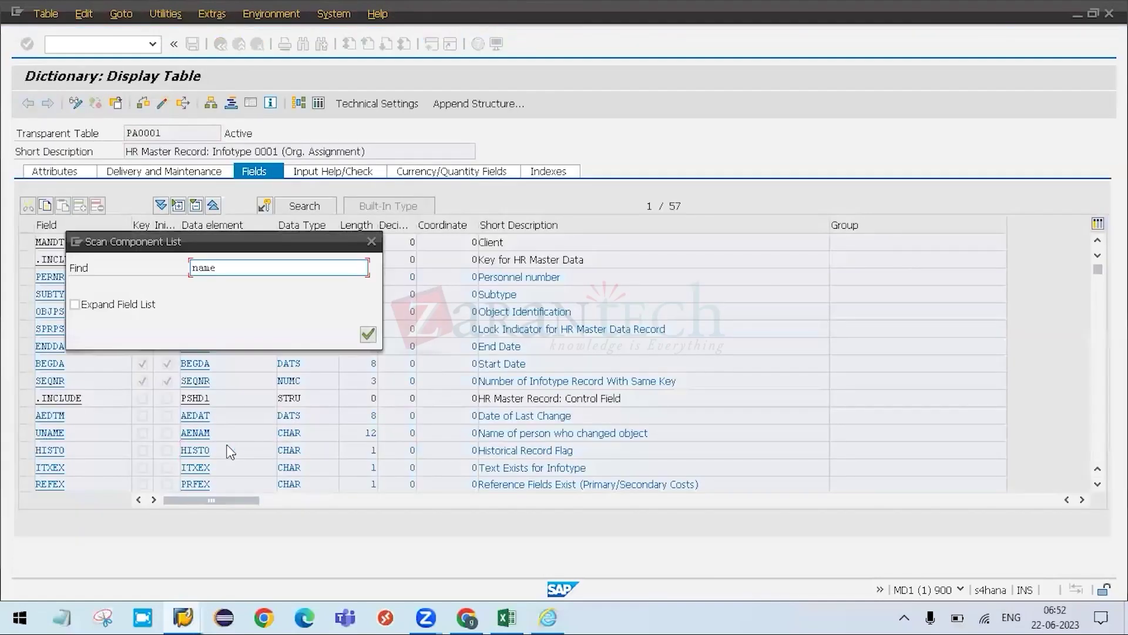
key(BackSpace)
key(BackSpace)
key(BackSpace)
key(BackSpace)
text(ename)
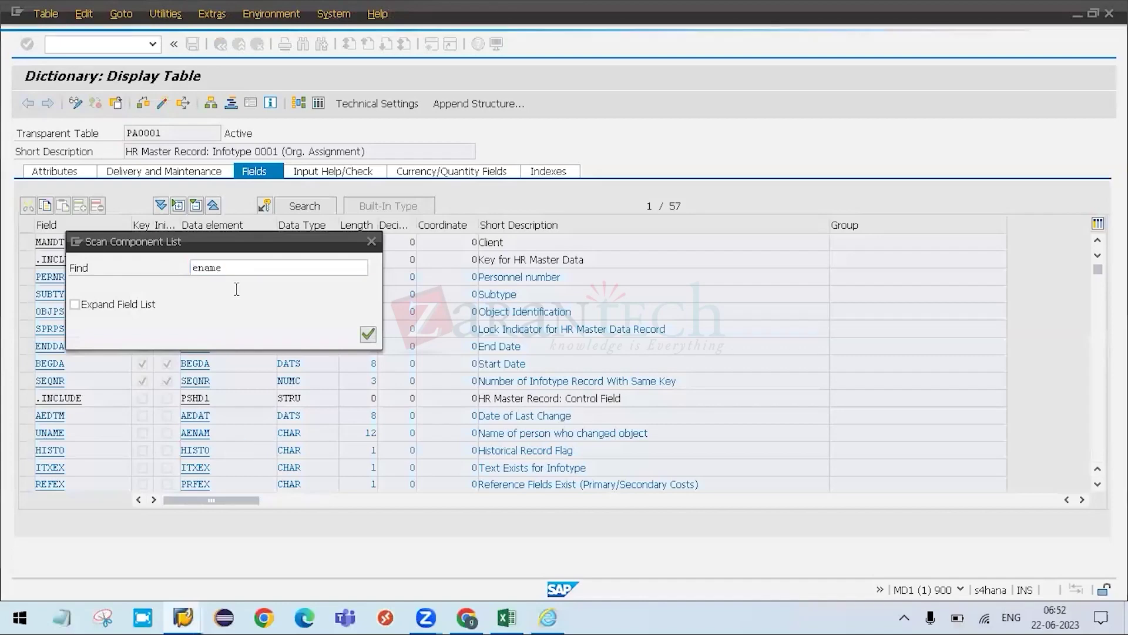
key(Return)
click(228, 242)
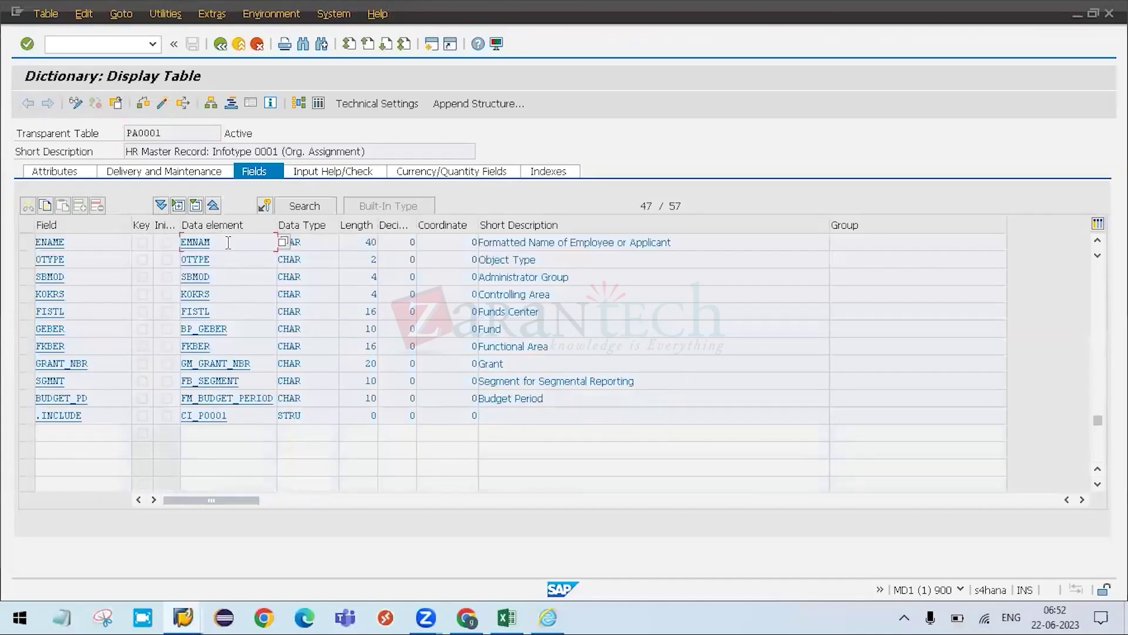
- Display the data element assigned to the ENAME field and copy its name
double_click(238, 243)
click(238, 245)
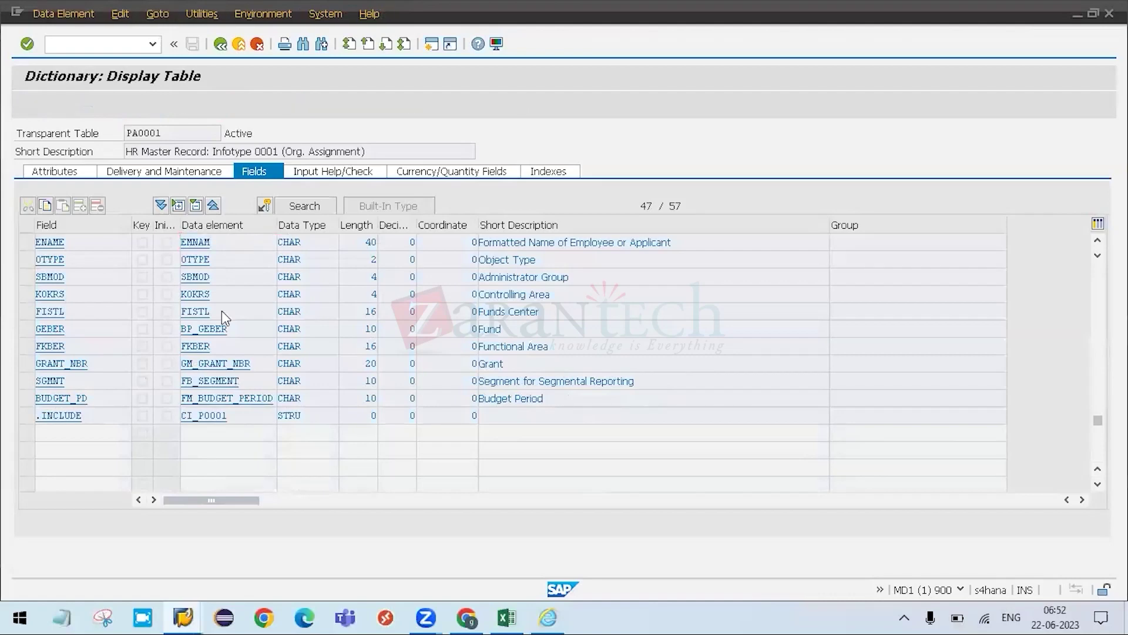
click(81, 136)
key(ctrl+c)
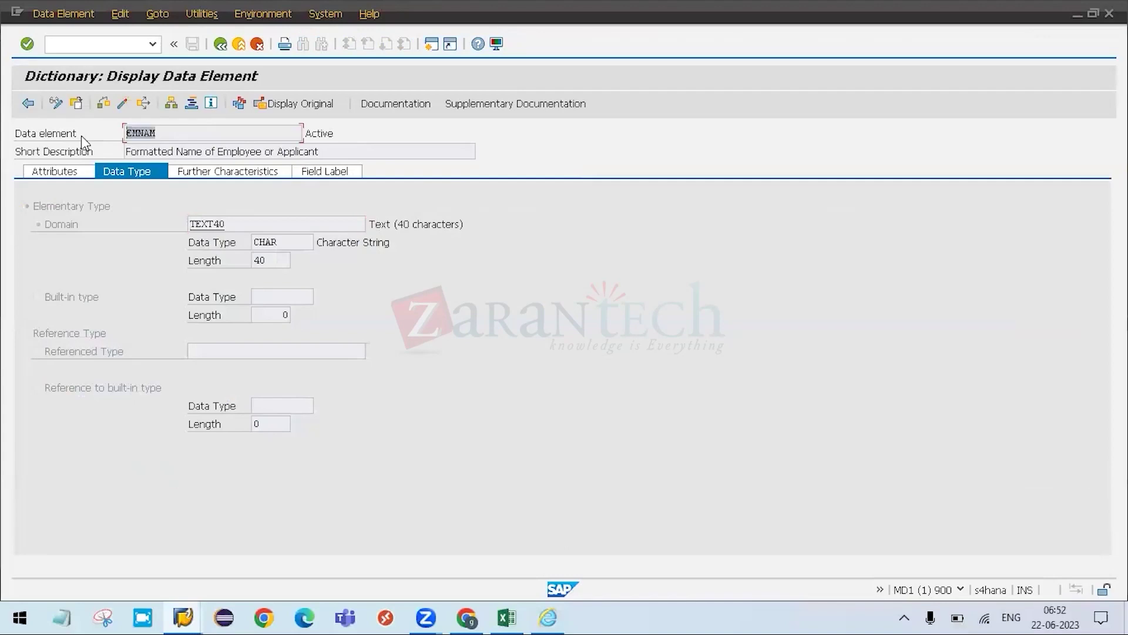
- Switch back to the BRFplus Workbench and bind LV_ENAME to the DDIC element EMNAM in place of the PER entry
key(alt+Tab)
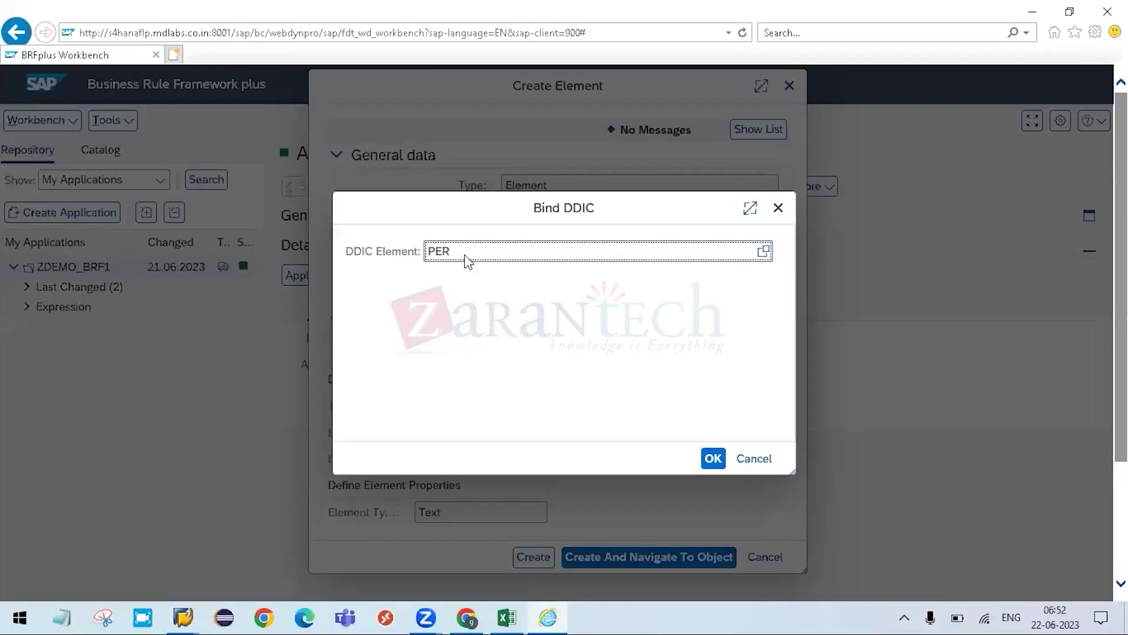
key(BackSpace)
key(BackSpace)
key(BackSpace)
key(ctrl+v)
key(Return)
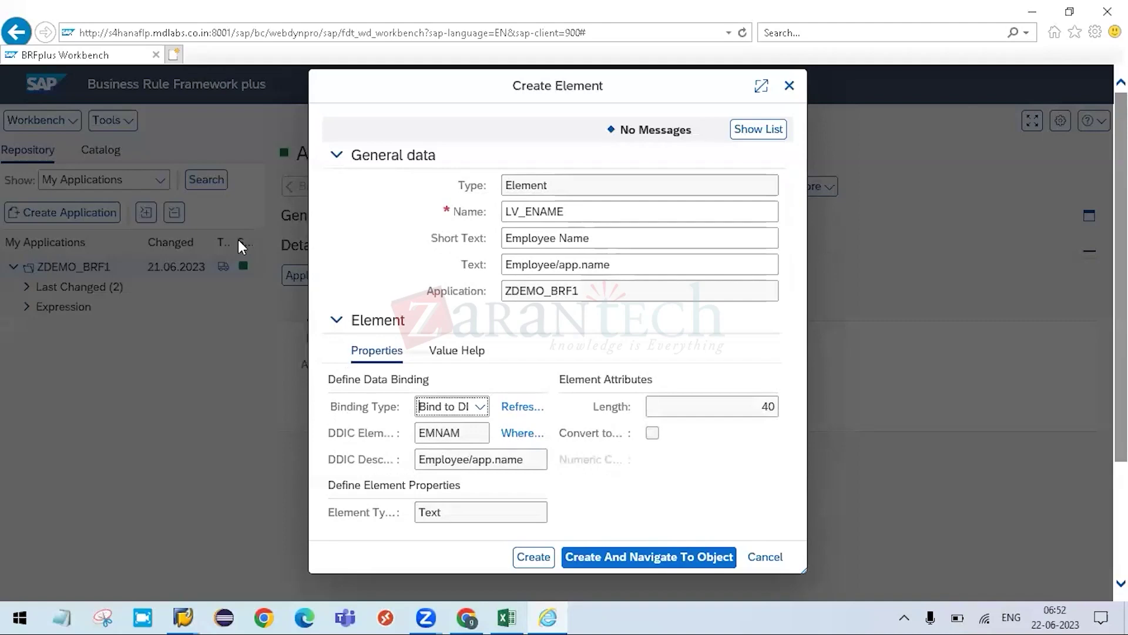
- Examine the data type and field labels of data element EMNAM in SAP GUI, comparing them with LV_ENAME's binding details
key(alt+Tab)
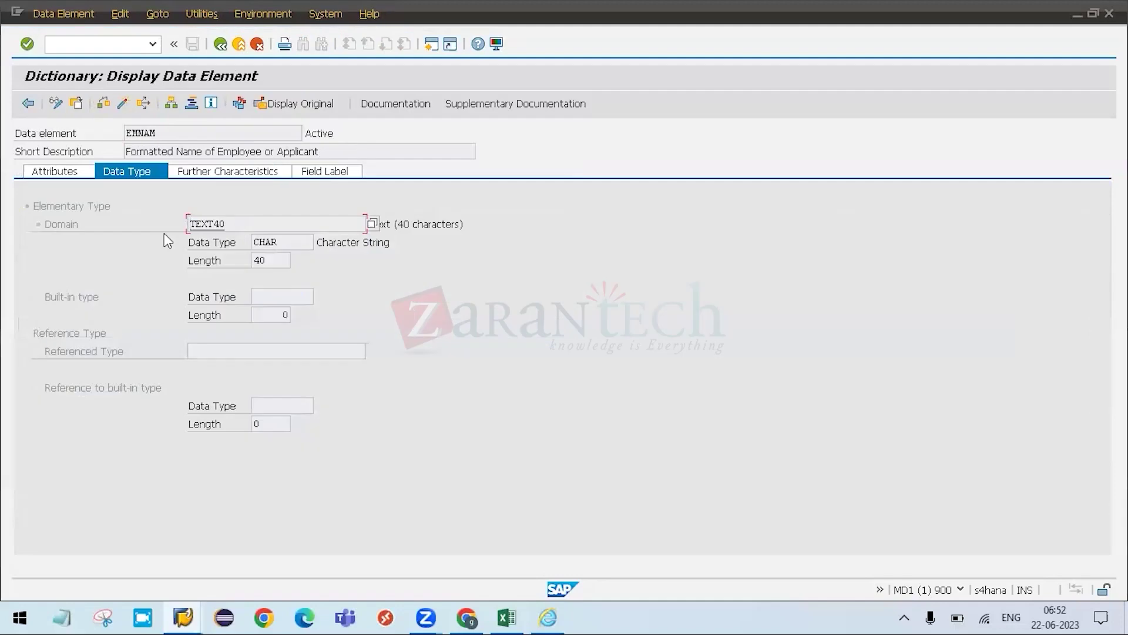
drag(173, 137, 98, 136)
key(ctrl+c)
click(283, 245)
key(alt+Tab)
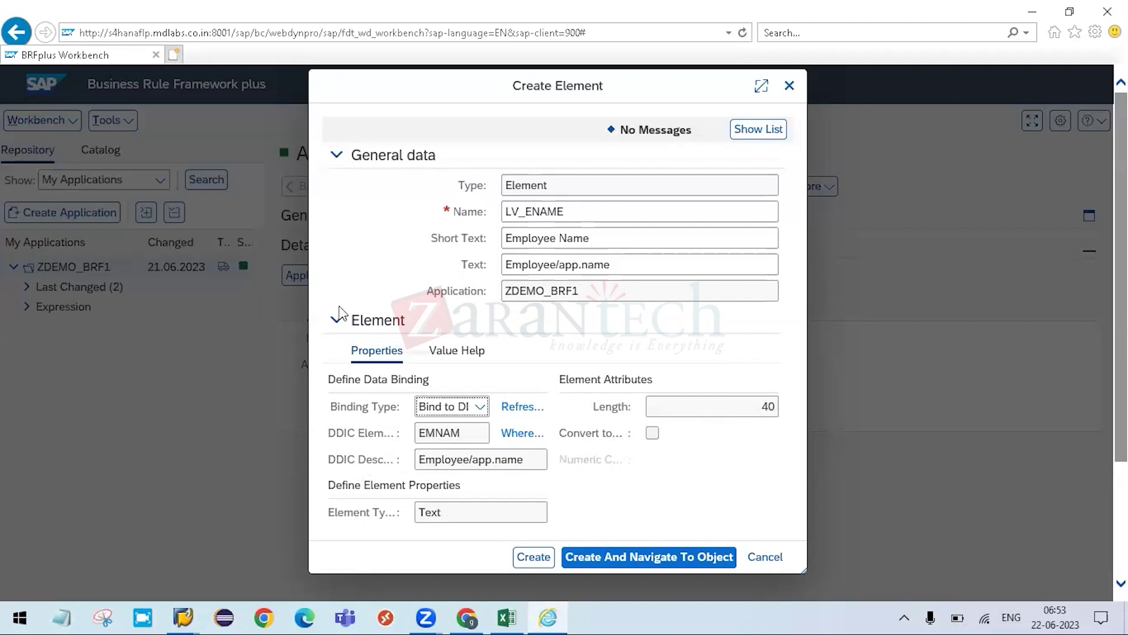
key(alt+Tab)
click(326, 172)
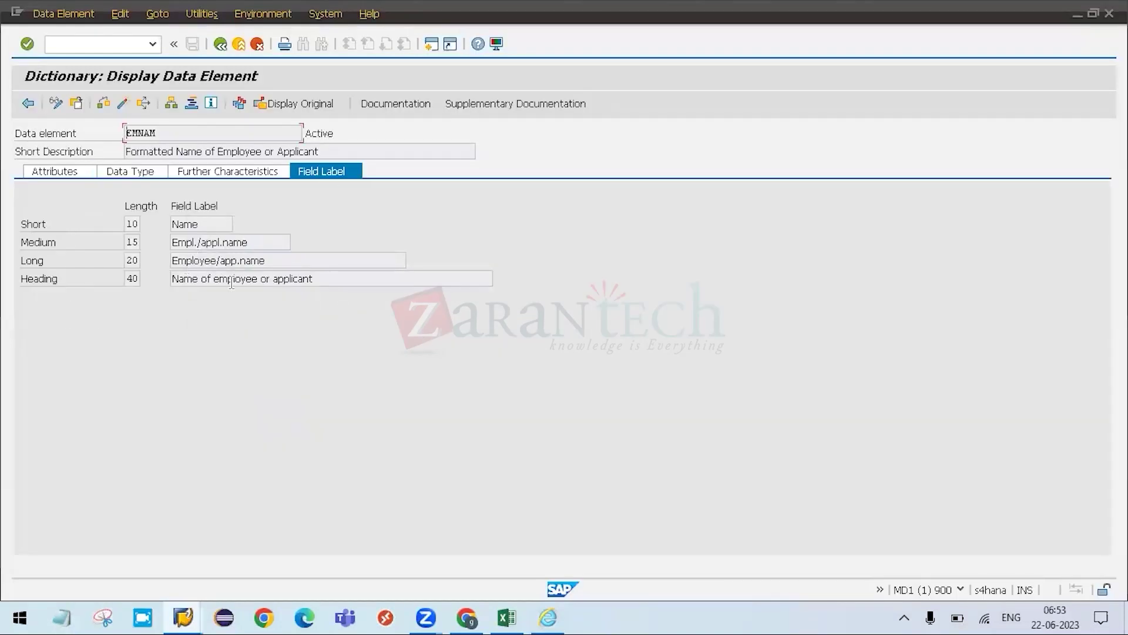
- In the BRFplus Workbench, change LV_ENAME's binding type to No Binding, with a length of 50 and element type Text
key(alt+Tab)
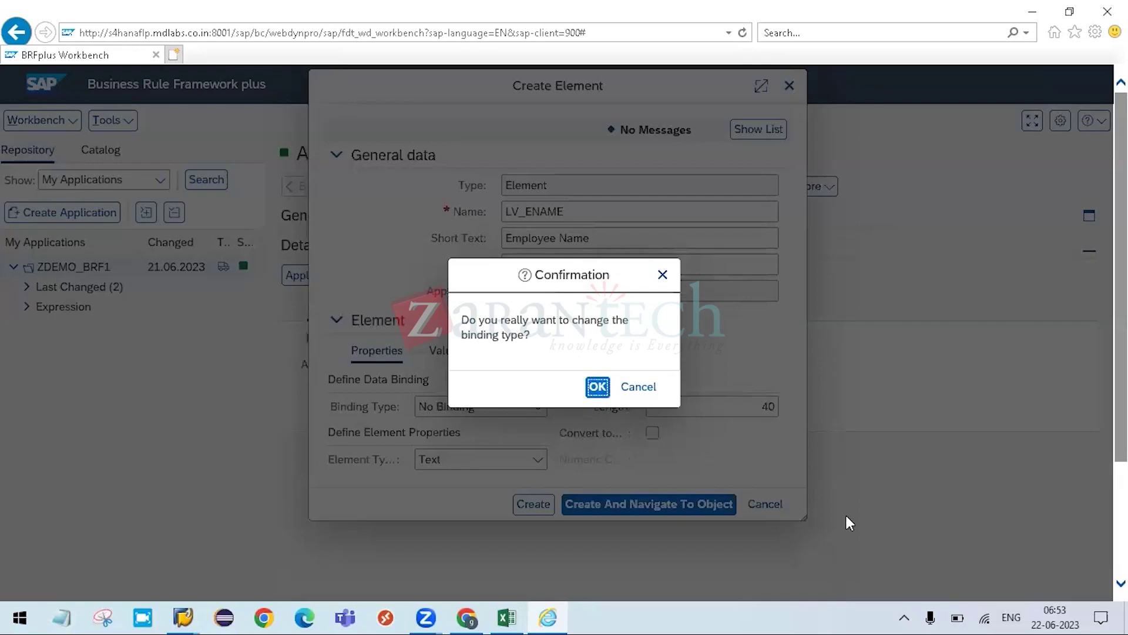
key(Return)
click(738, 413)
key(BackSpace)
key(BackSpace)
text(50)
click(539, 463)
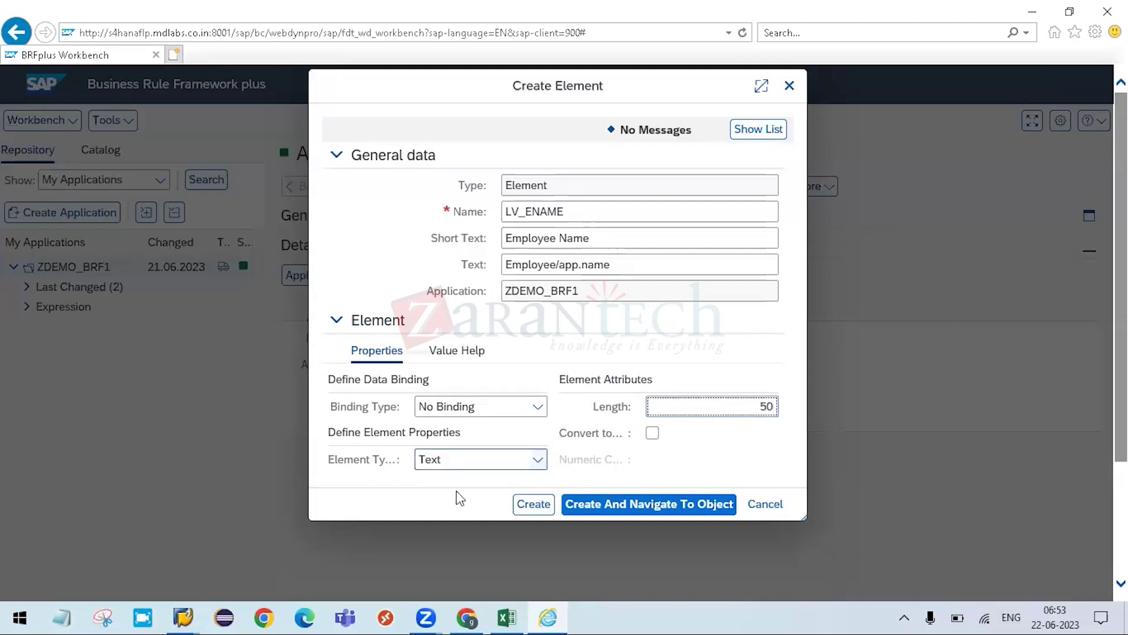
click(830, 418)
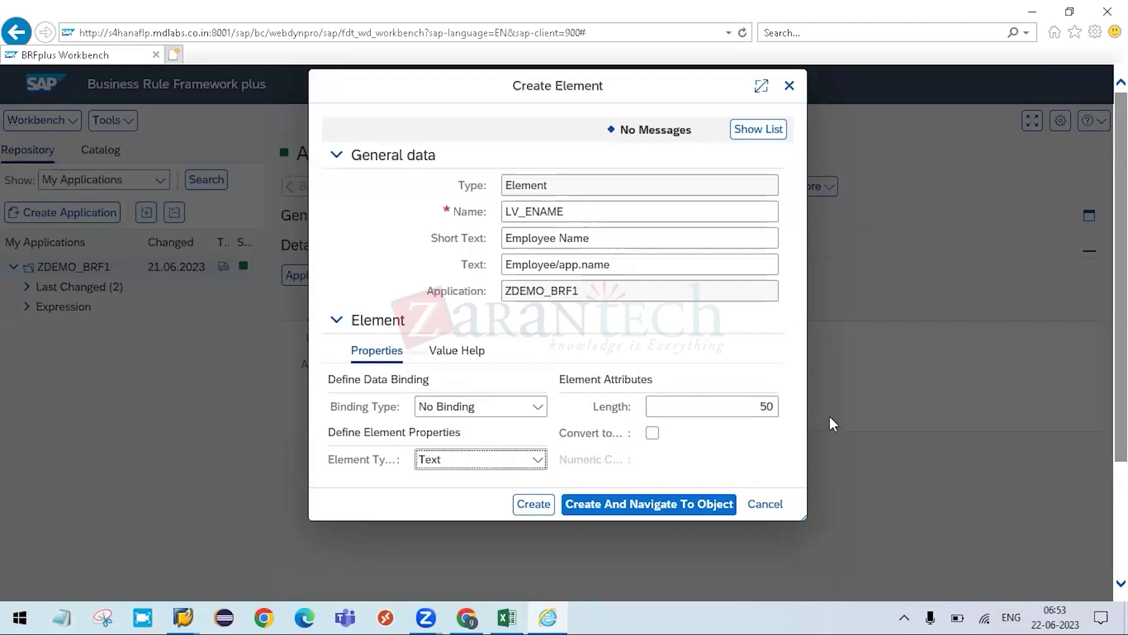
click(491, 469)
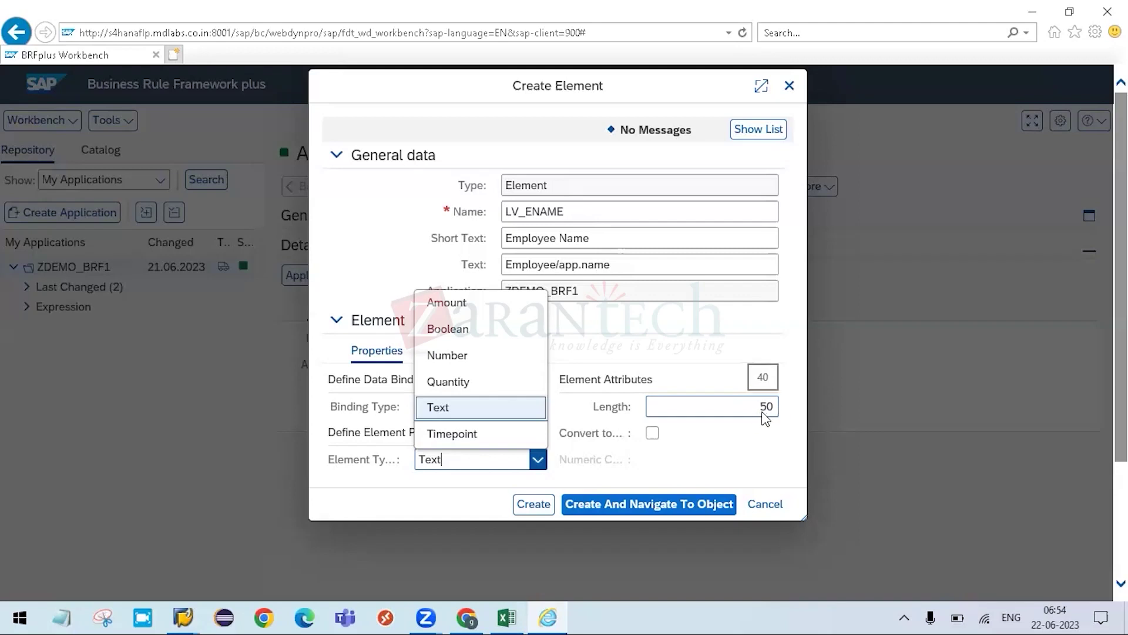
click(527, 407)
- Restore the DDIC binding of LV_ENAME by copying the data element name EMNAM from SAP GUI into the DDIC element entry
click(536, 406)
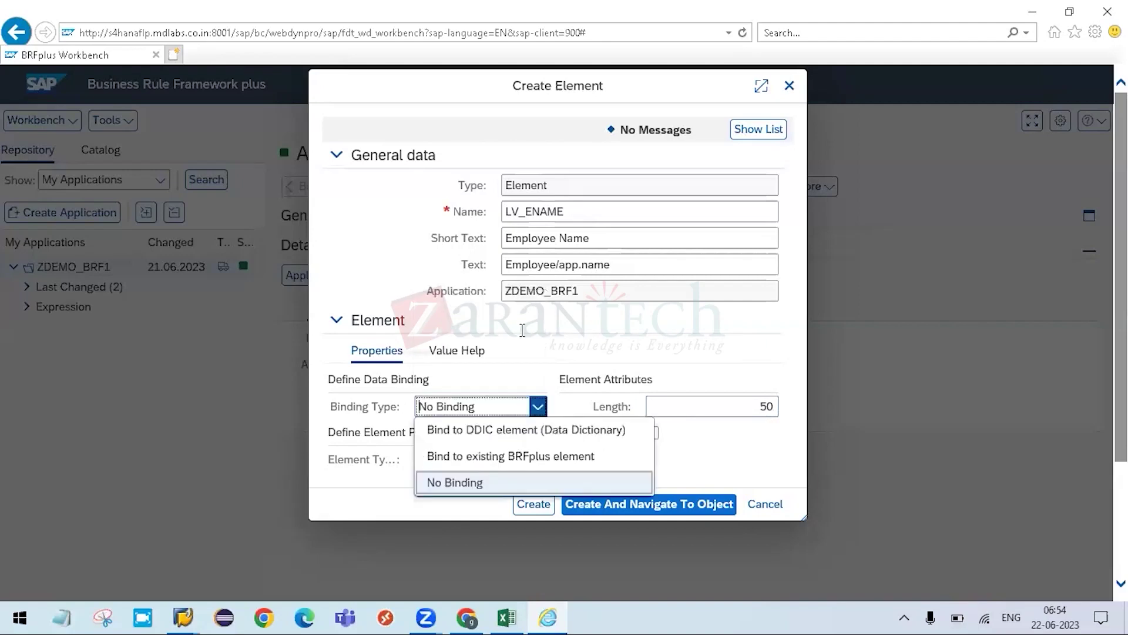
click(514, 434)
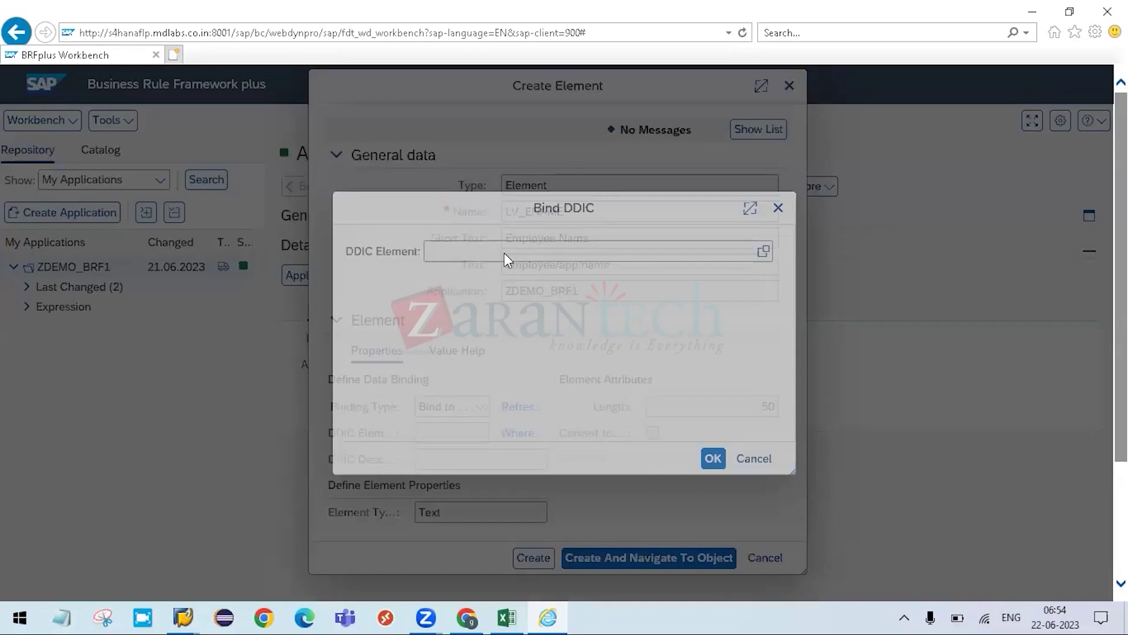
click(504, 252)
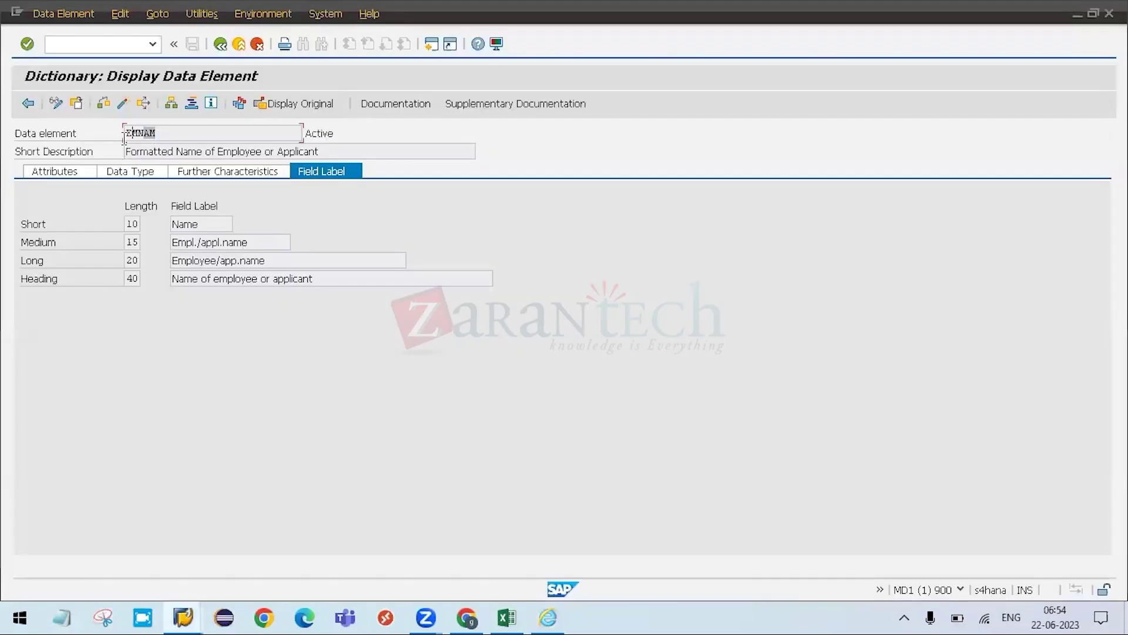
key(alt+Tab)
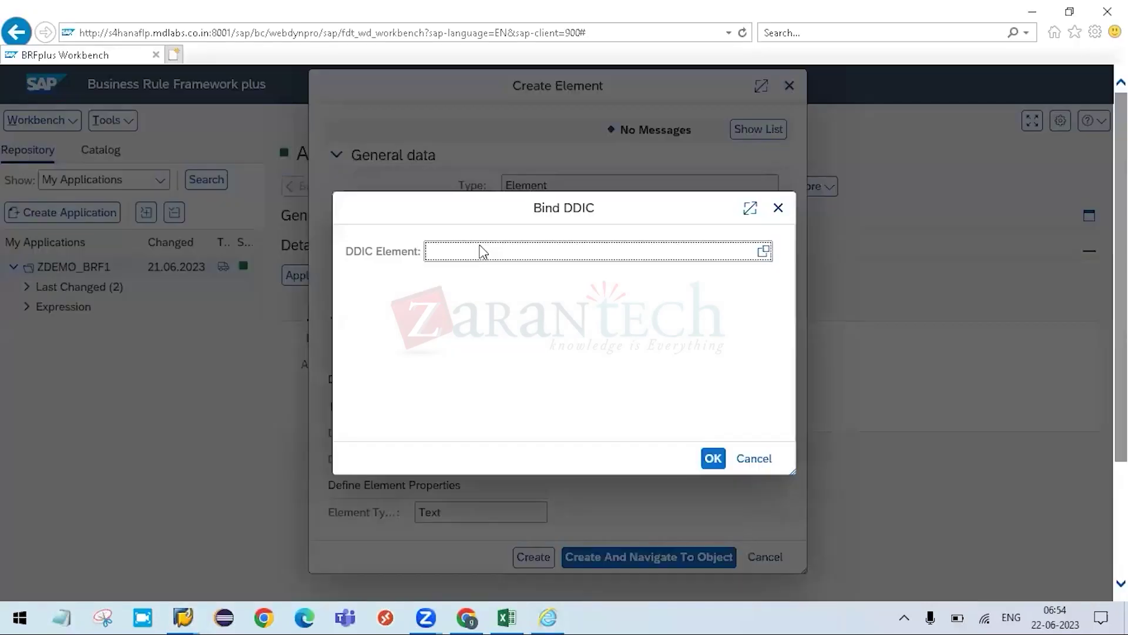
click(482, 254)
key(ctrl+v)
key(Return)
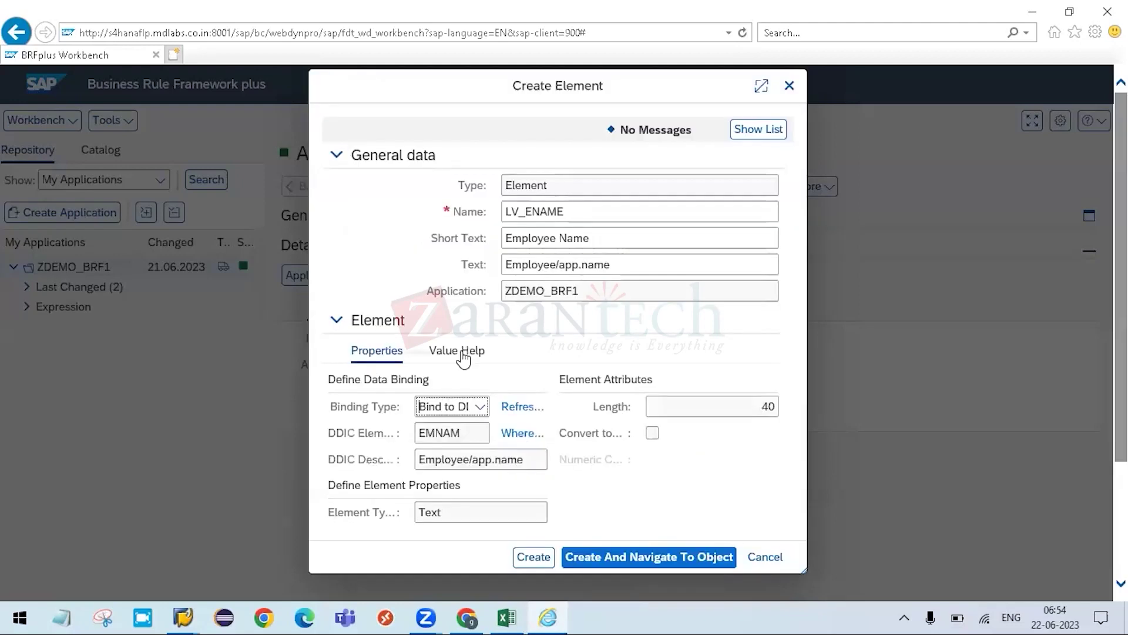
- Examine the OData value help settings of the new element and return to its properties
click(462, 351)
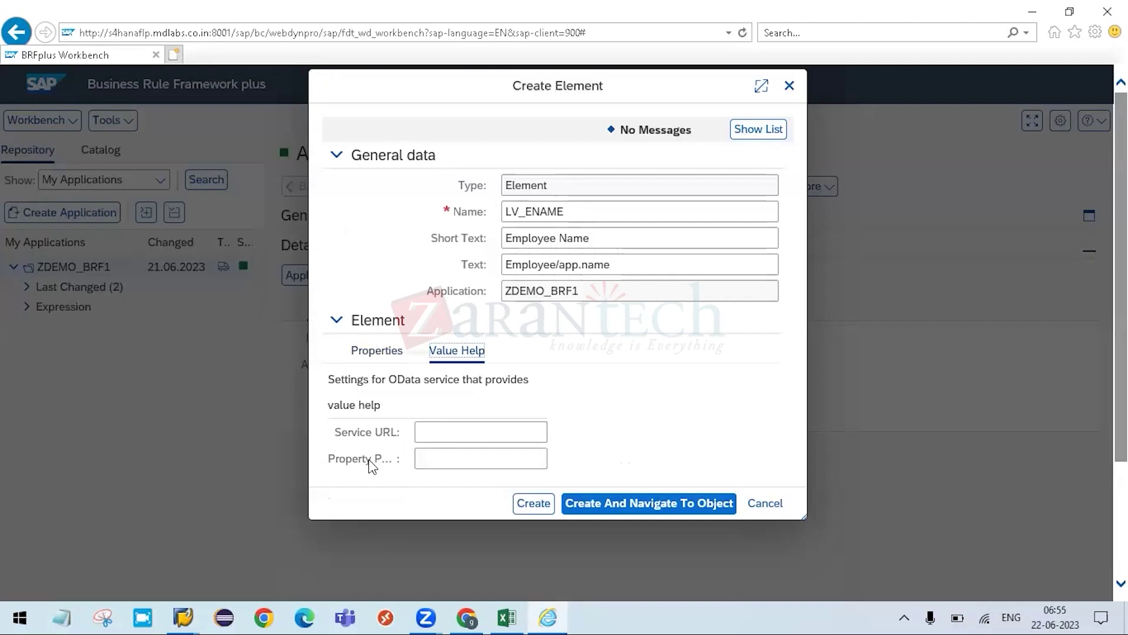
click(417, 460)
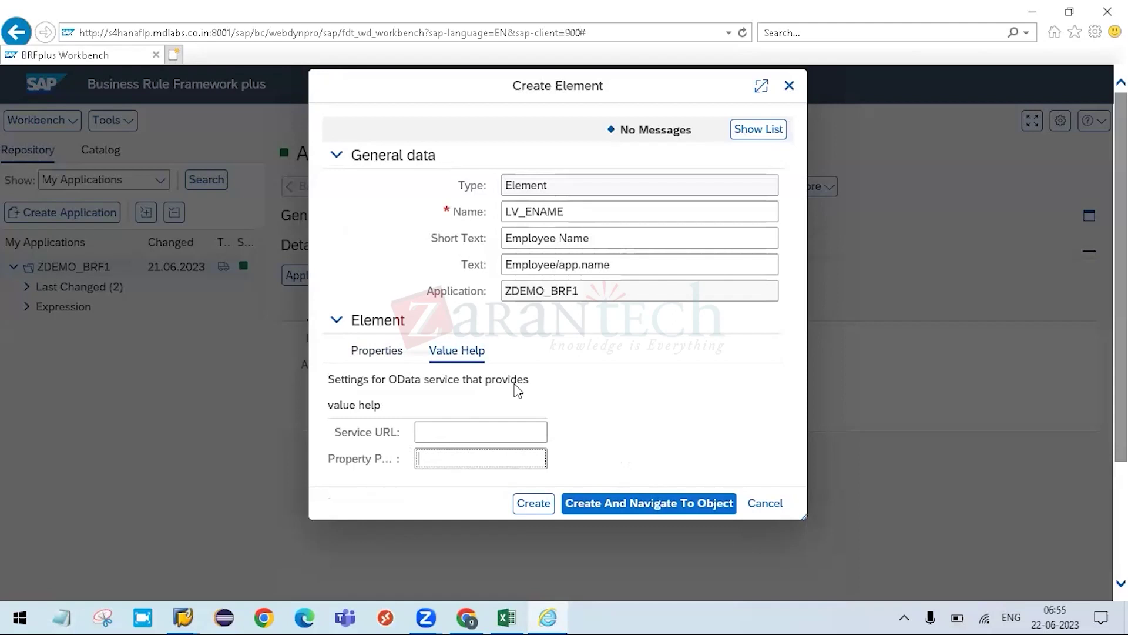
click(390, 354)
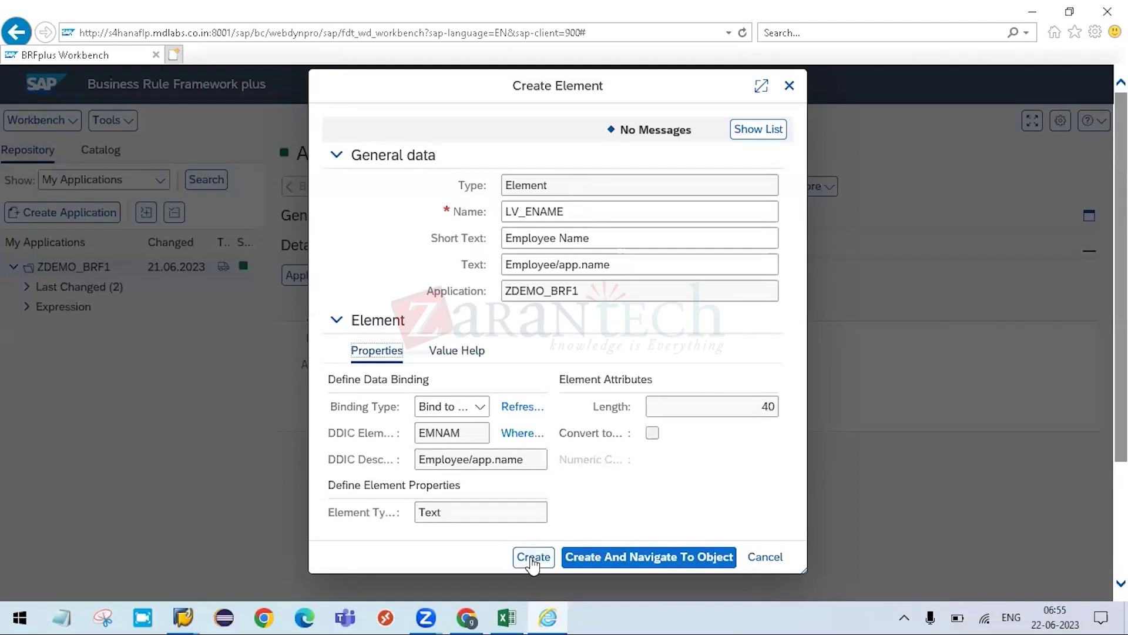
- Create the LV_ENAME element, navigate to it, and save and activate it
click(594, 561)
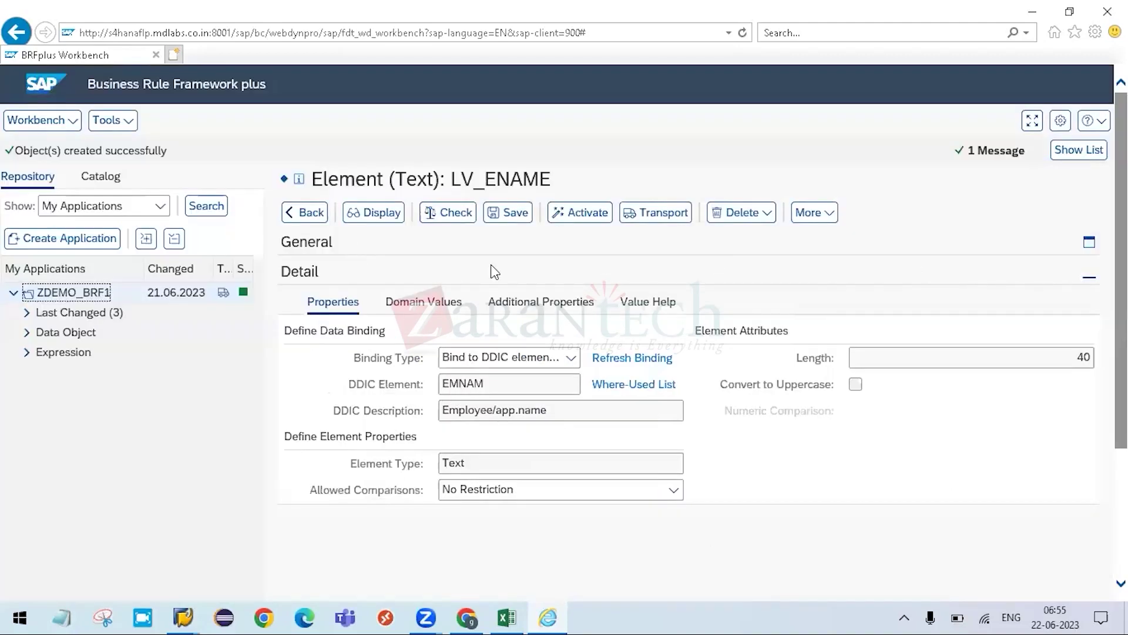
key(ctrl+s)
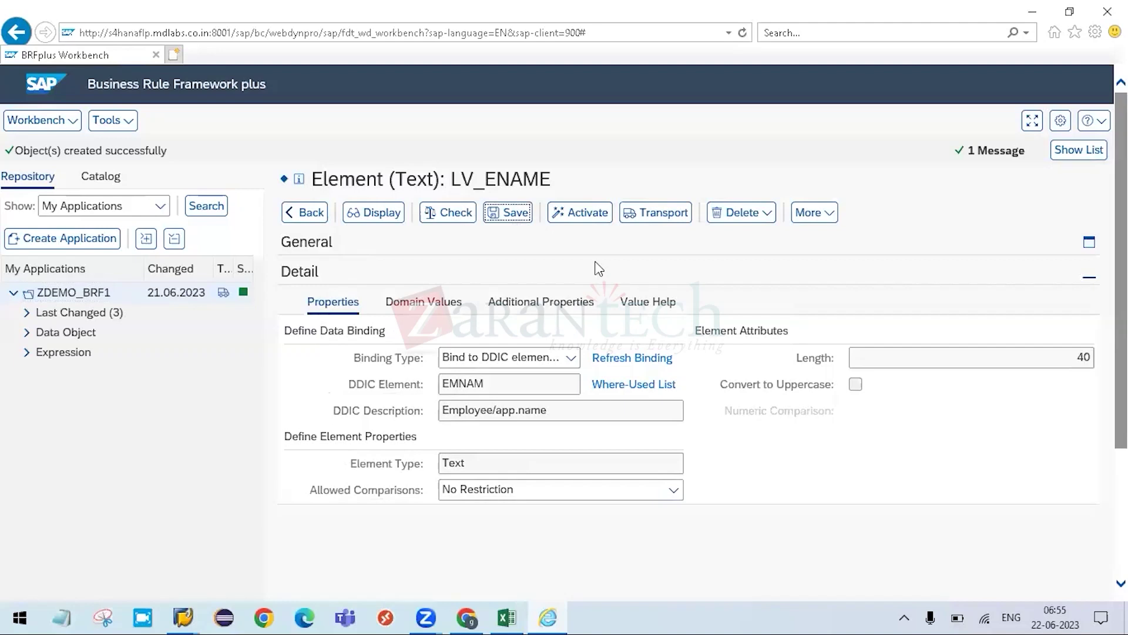
click(591, 221)
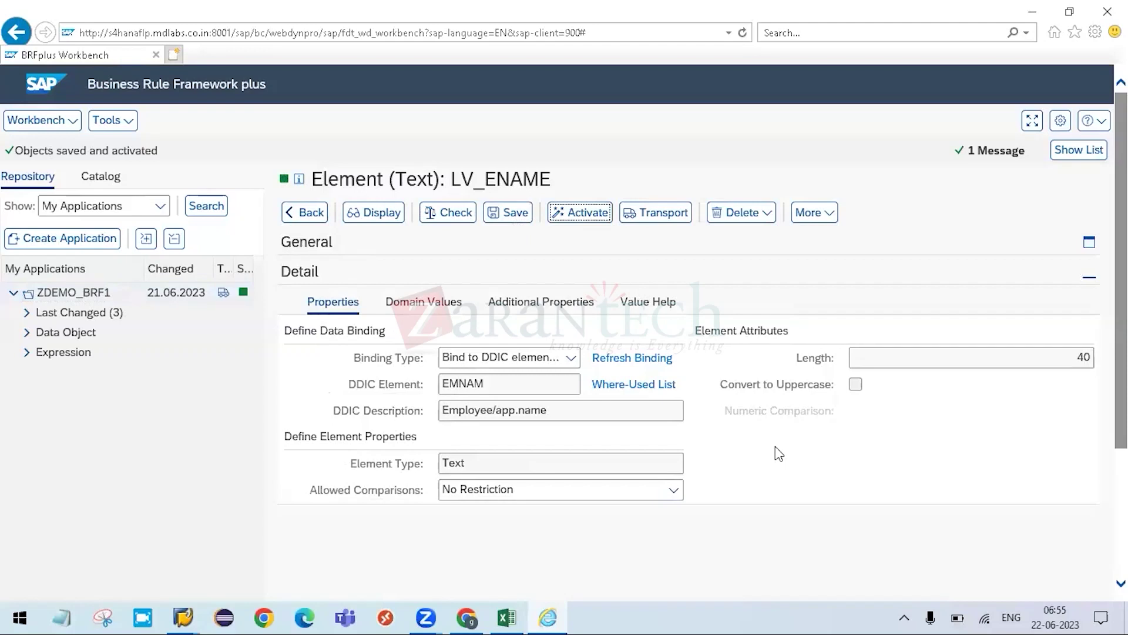
click(513, 220)
- Examine the domain value list of the LV_ENAME element
scroll(341, 388, down, 2)
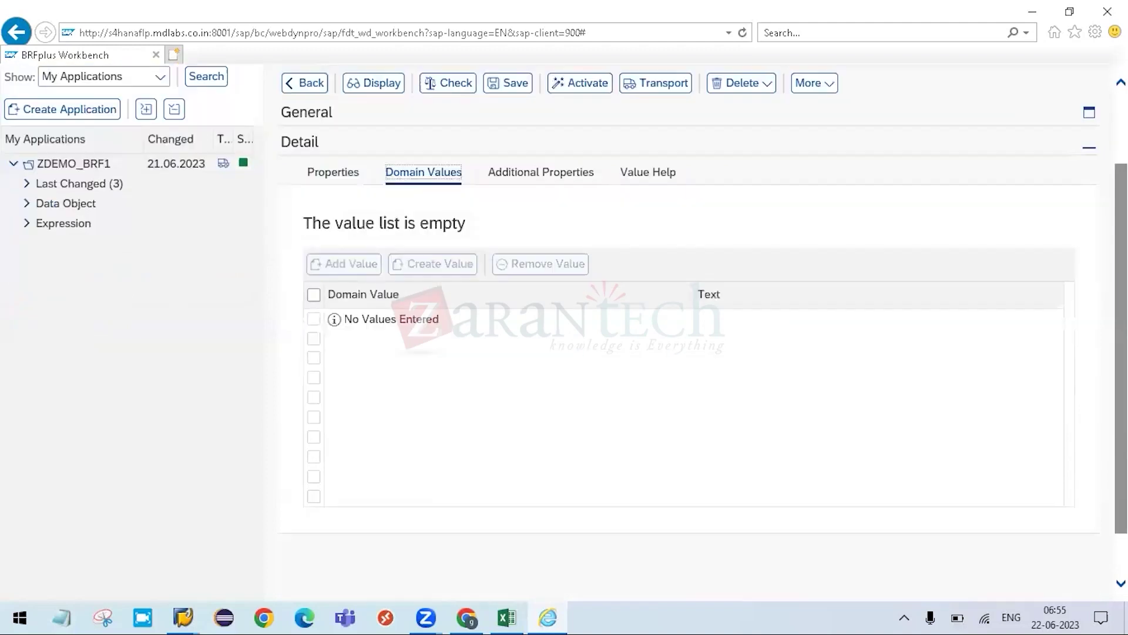
key(Left)
key(Return)
key(Right)
key(Return)
- Open the workbench personalization settings for Expert mode and save them
click(334, 281)
click(338, 269)
click(1089, 113)
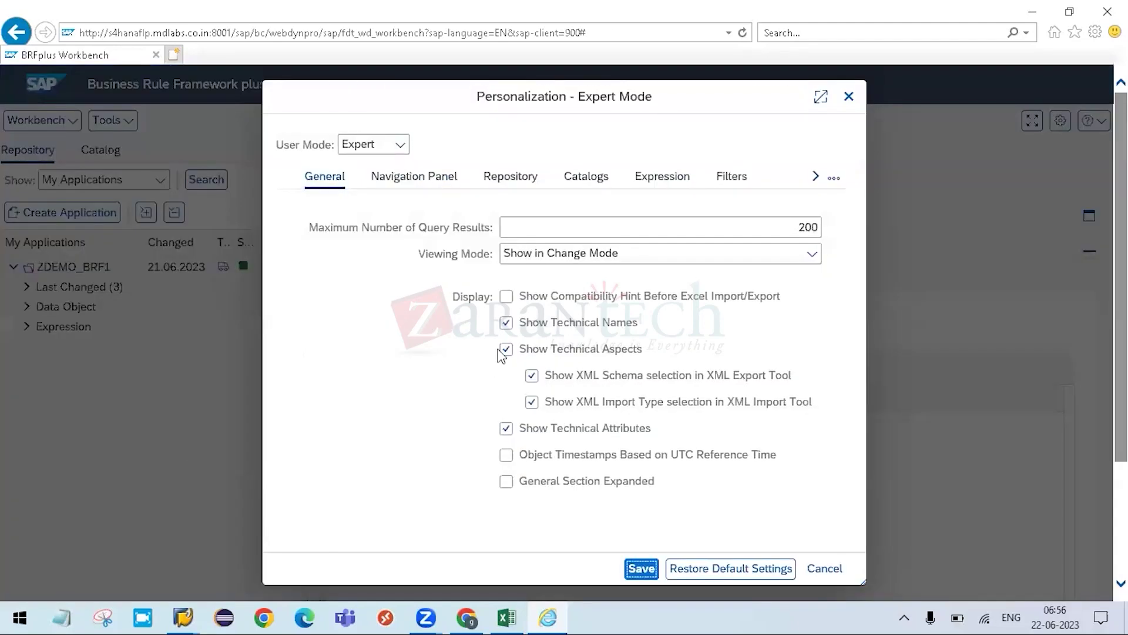
key(Return)
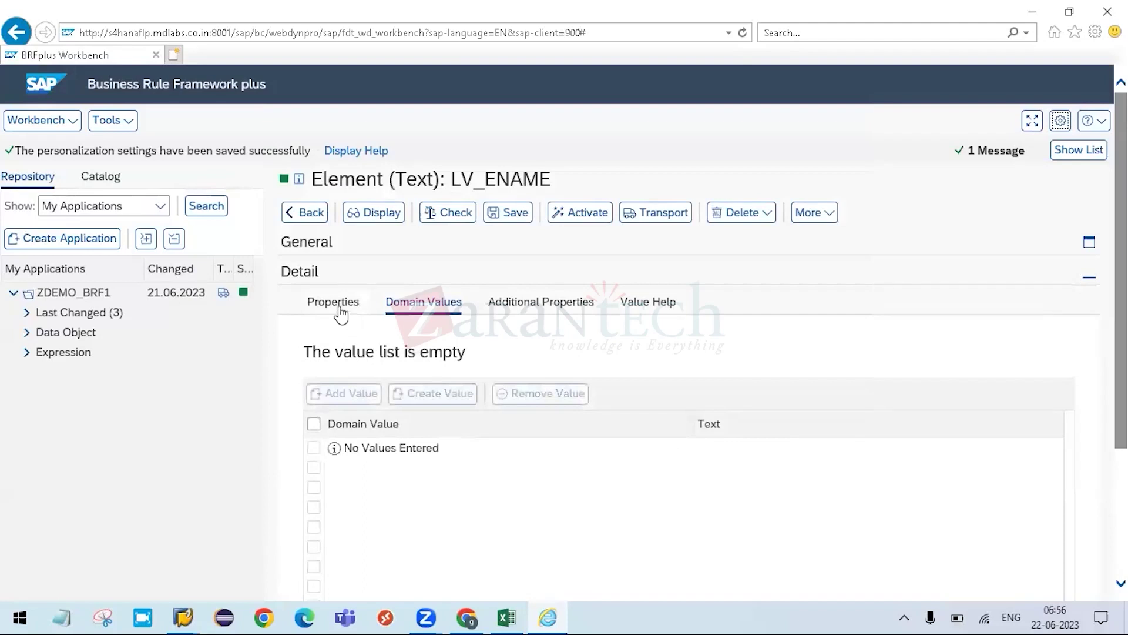
- Review LV_ENAME's binding properties alongside its domain values
click(340, 306)
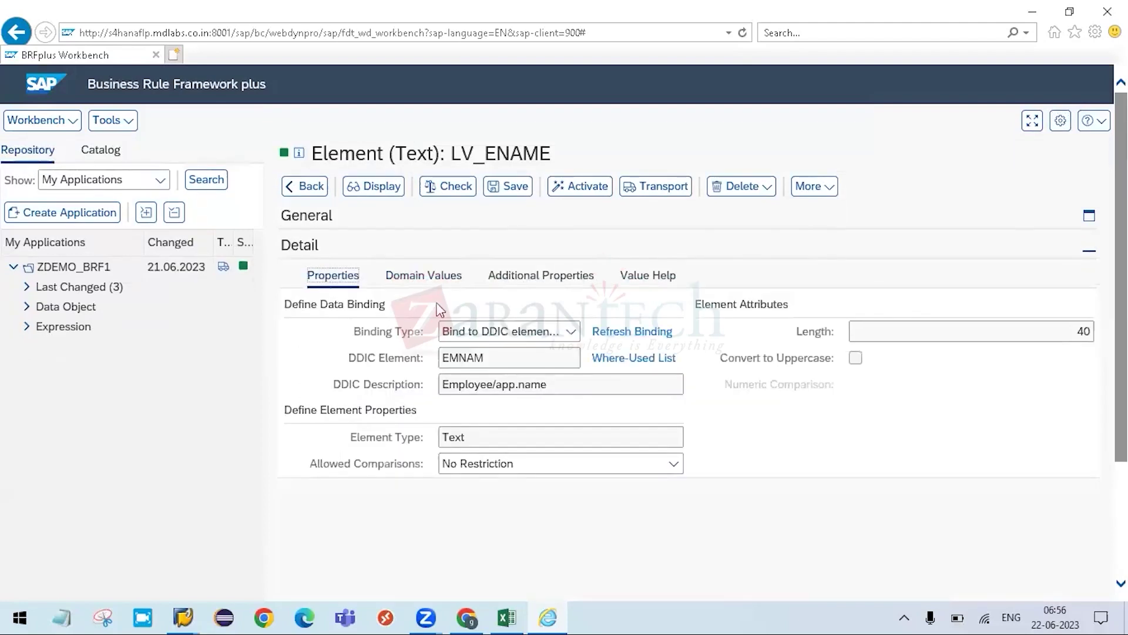
click(443, 283)
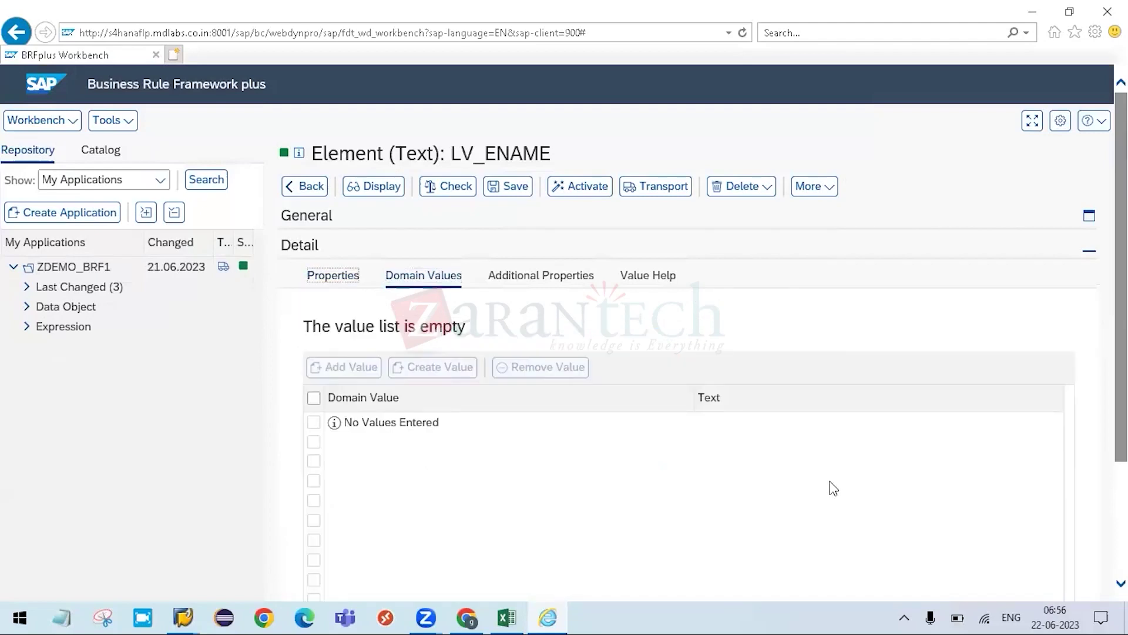
click(412, 282)
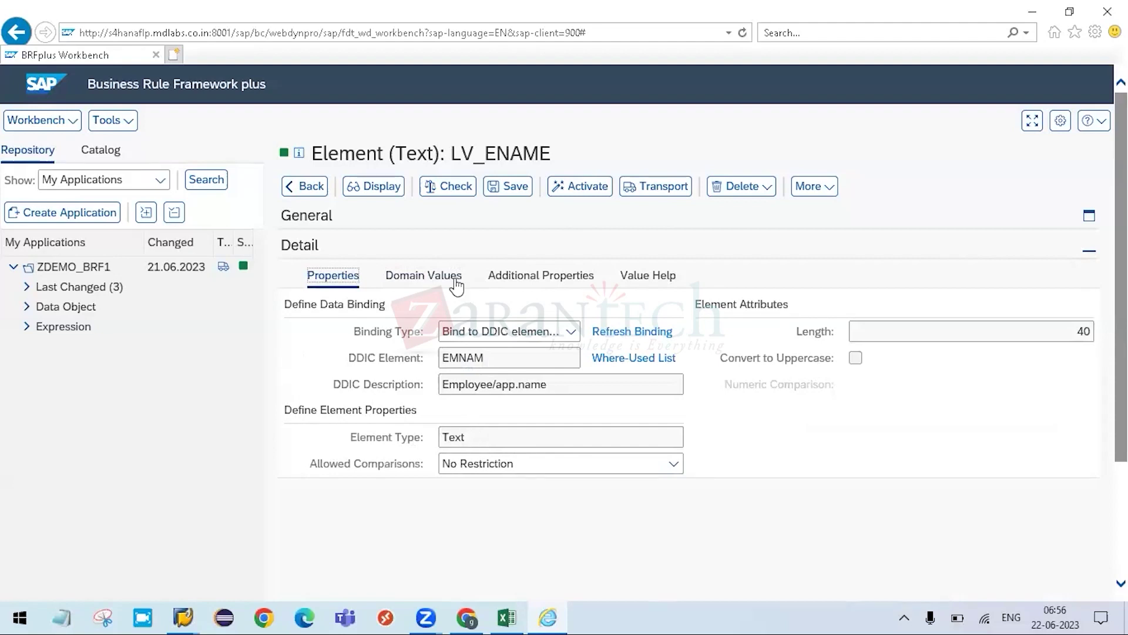
- Recheck the LV_ENAME element's domain value list and return to its binding properties
click(456, 286)
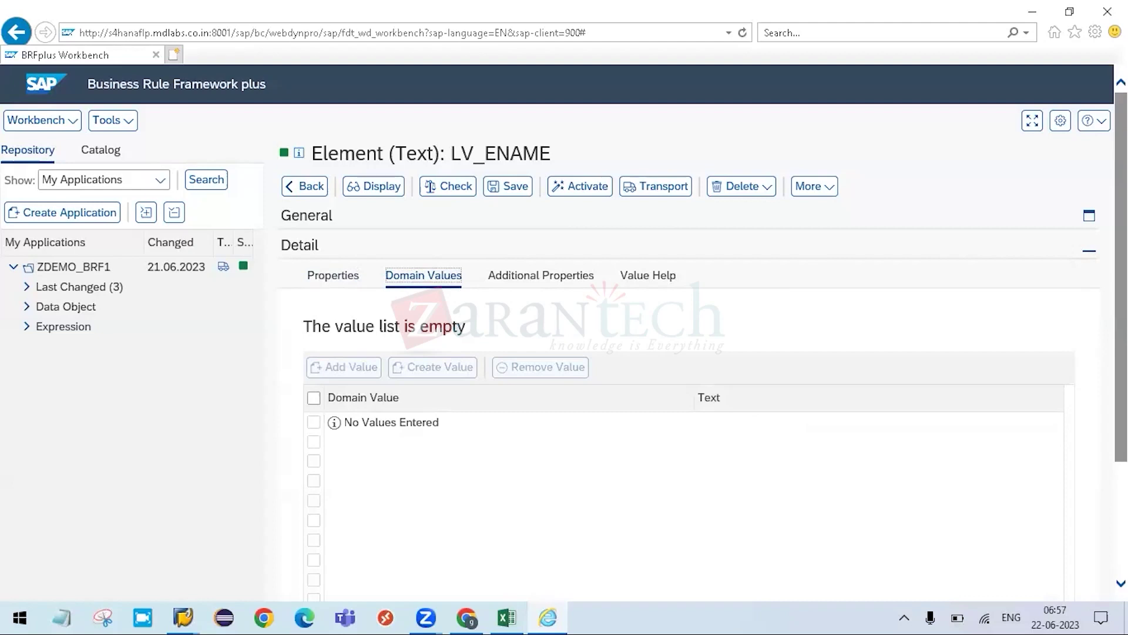
scroll(682, 353, down, 3)
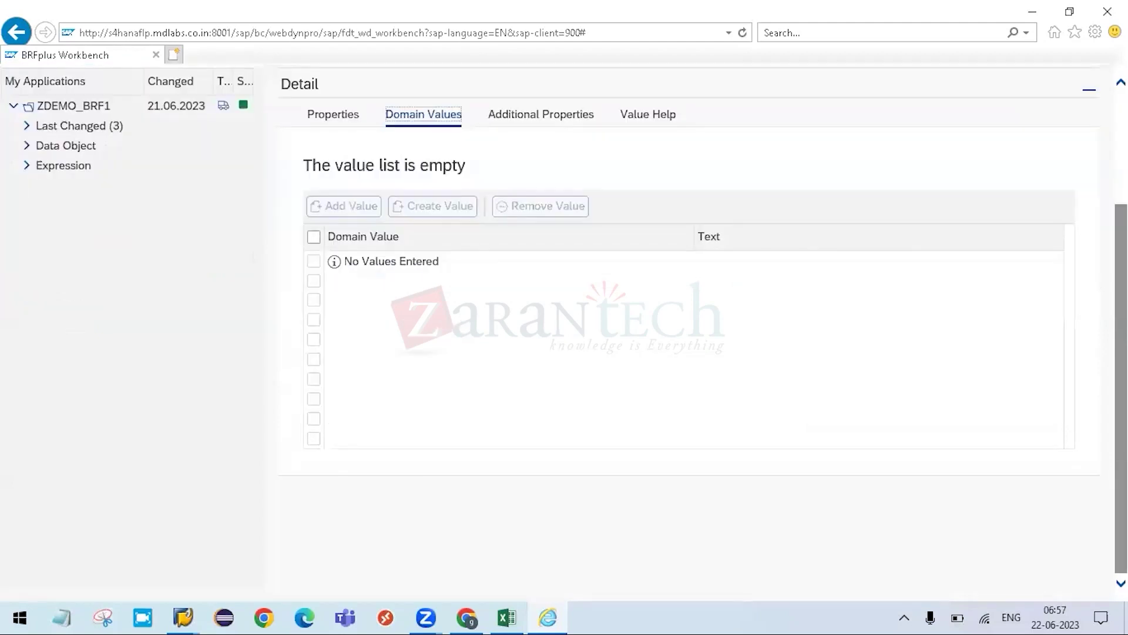
scroll(586, 438, up, 1)
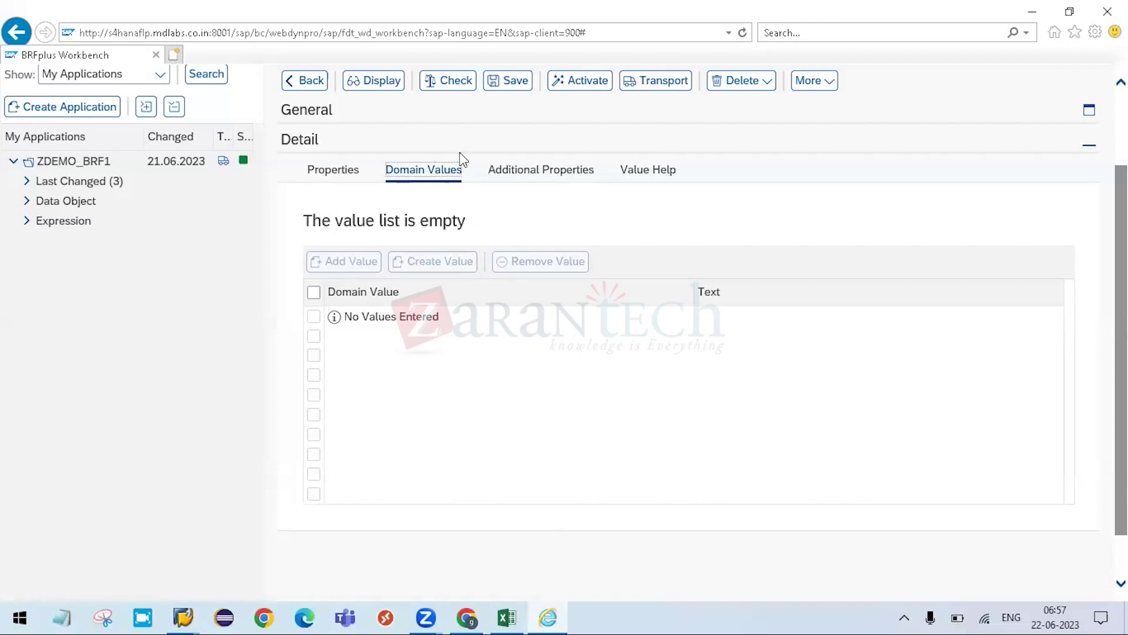
click(352, 182)
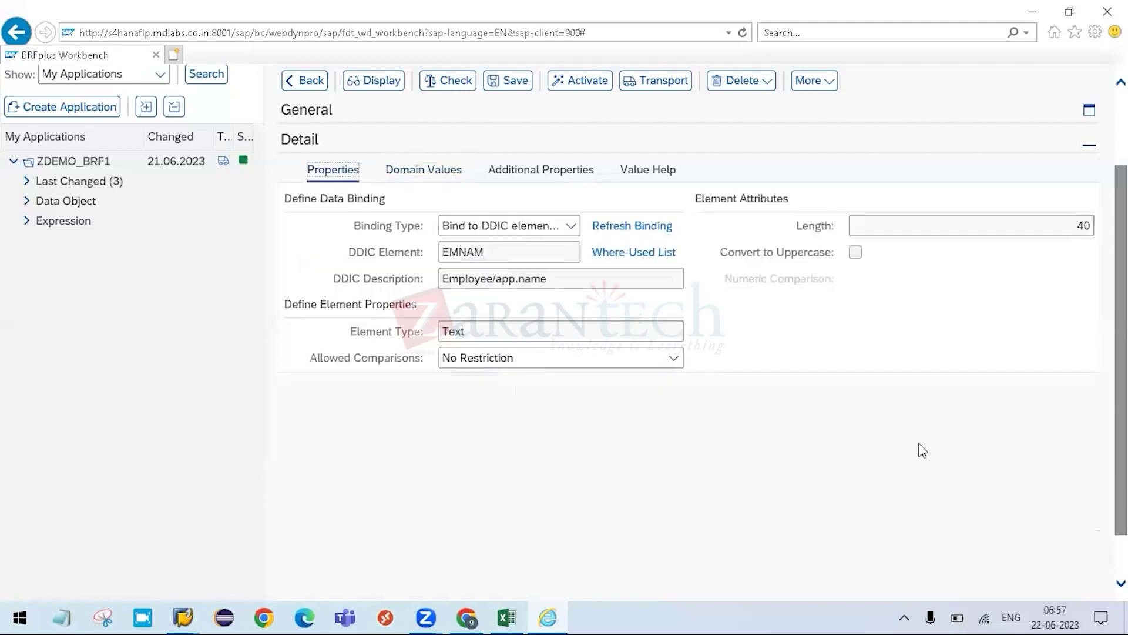
scroll(919, 447, up, 1)
scroll(109, 378, up, 1)
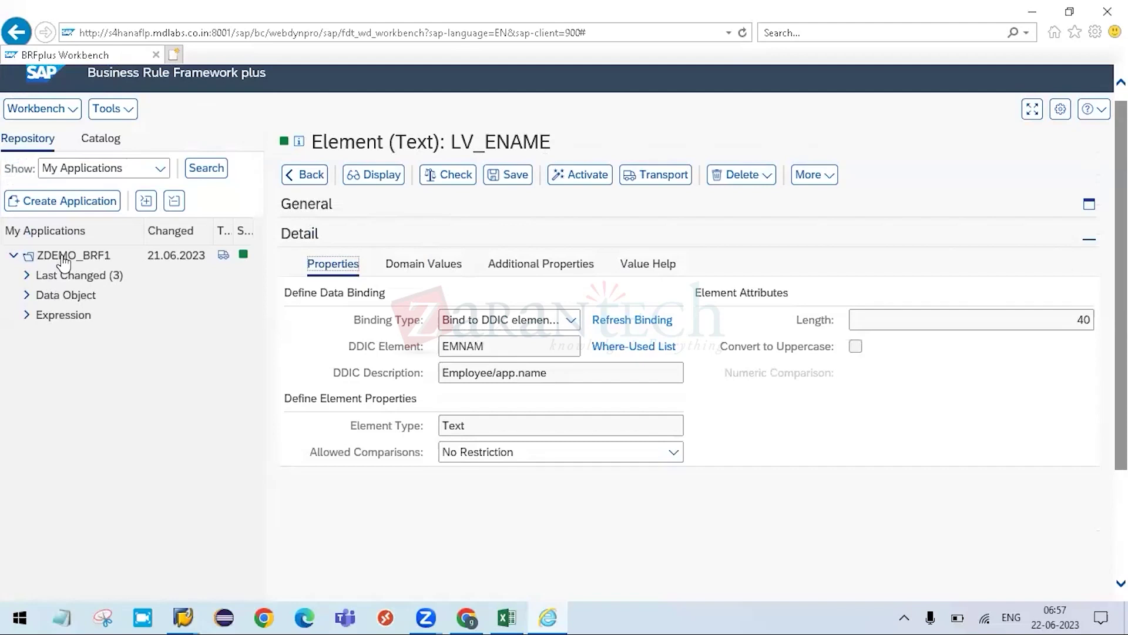
- Examine the element type options for mass creation of elements in ZDEMO_BRF1, then close the dialog without creating anything
click(27, 294)
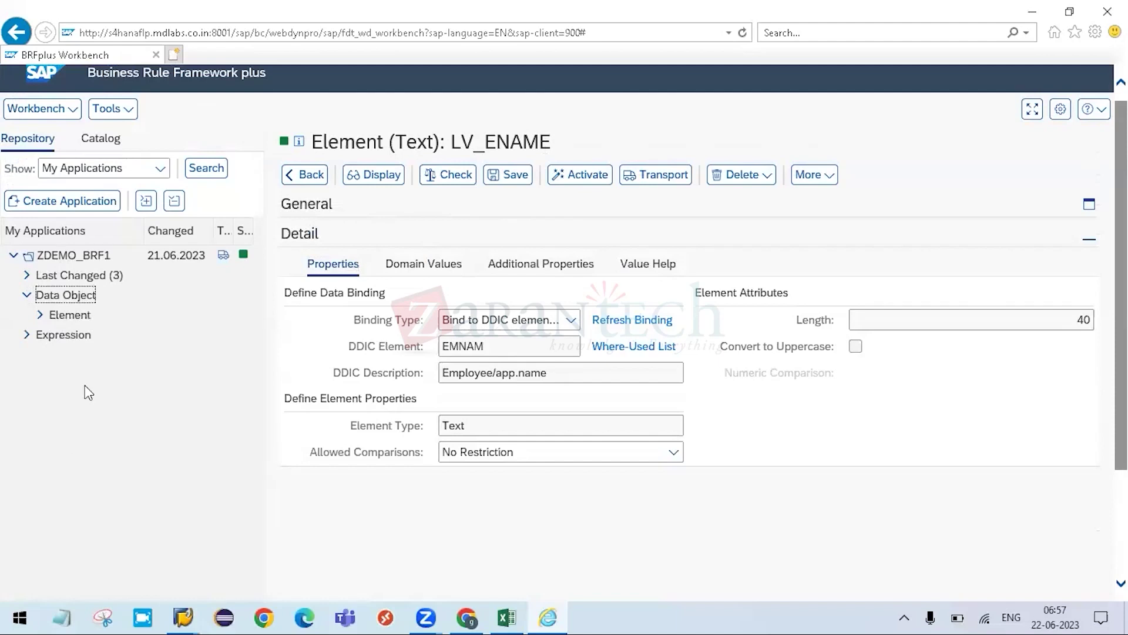
click(70, 315)
click(71, 297)
right_click(76, 295)
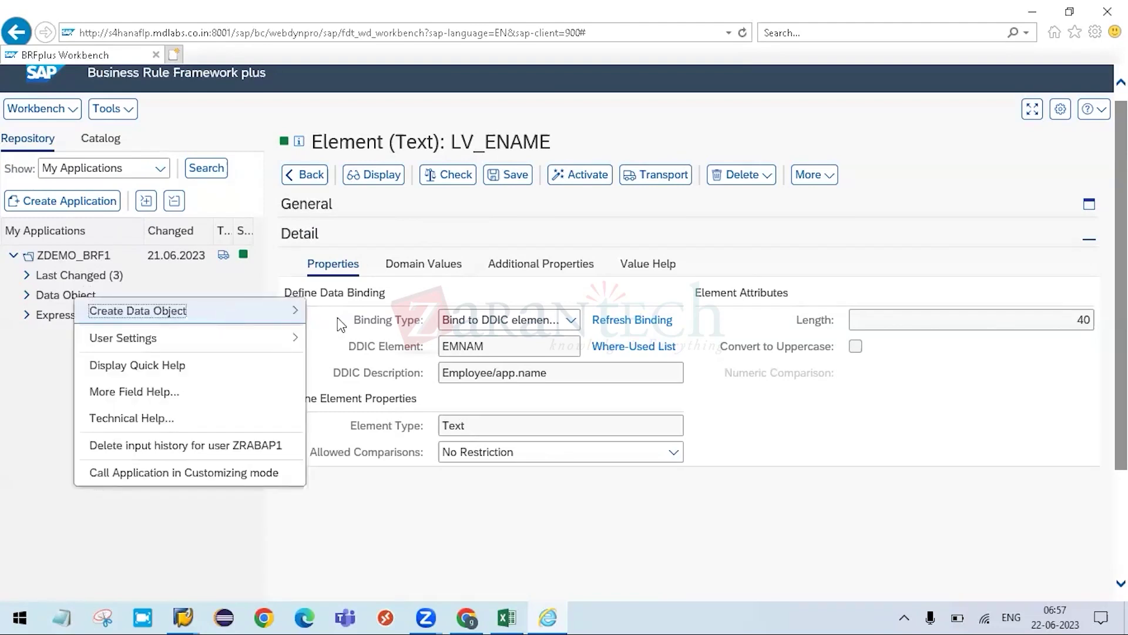
mouse_move(288, 311)
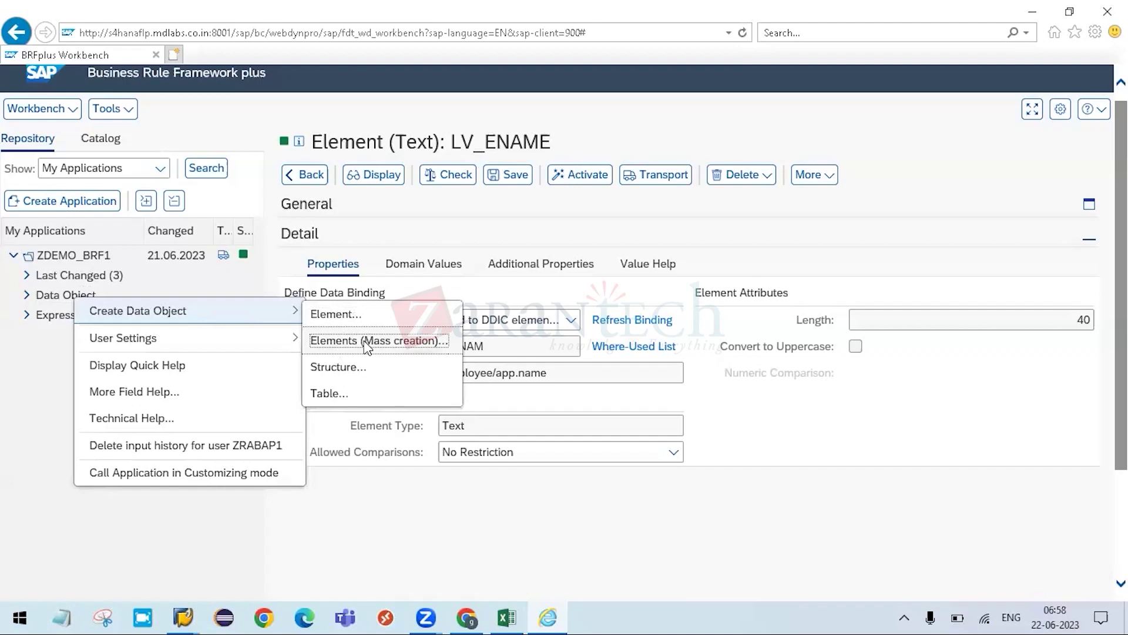
click(365, 342)
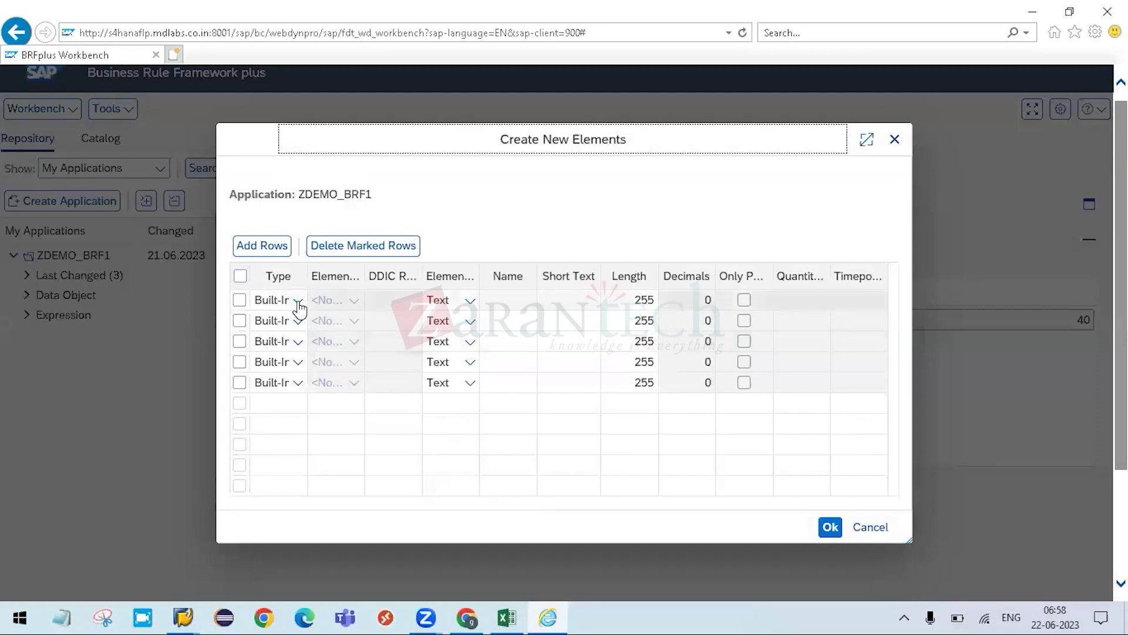
click(314, 284)
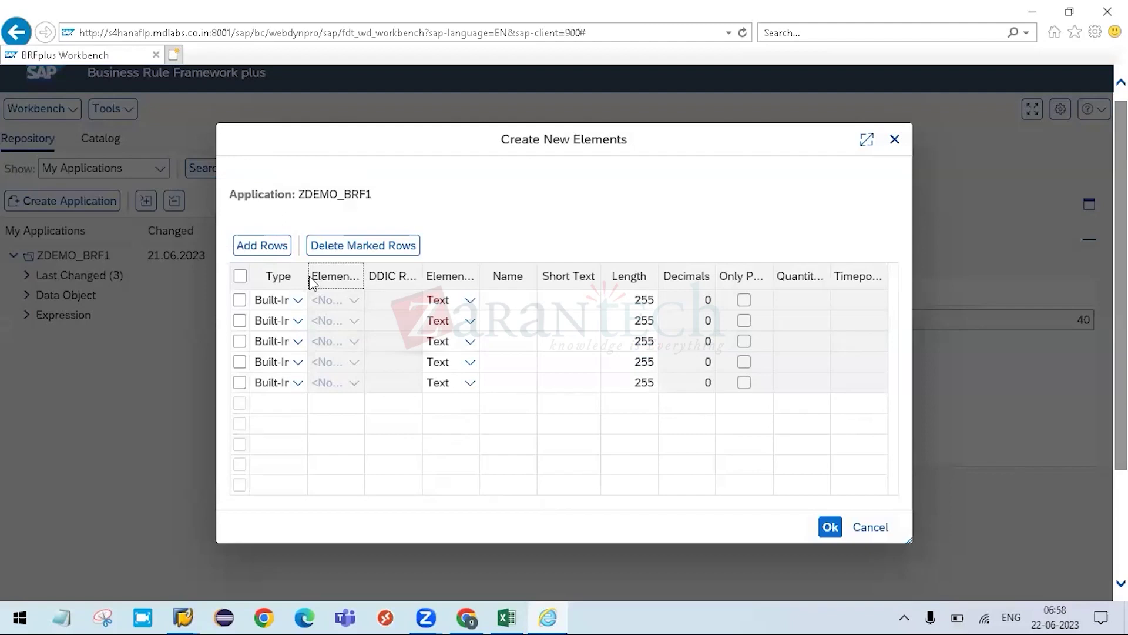
drag(307, 276, 422, 277)
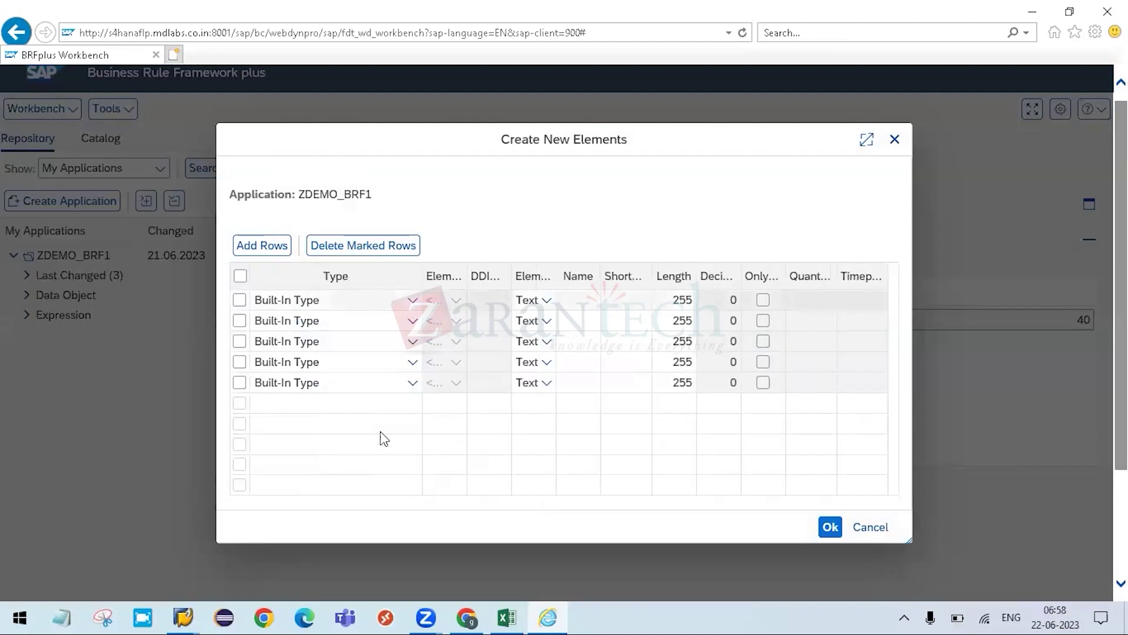
click(413, 299)
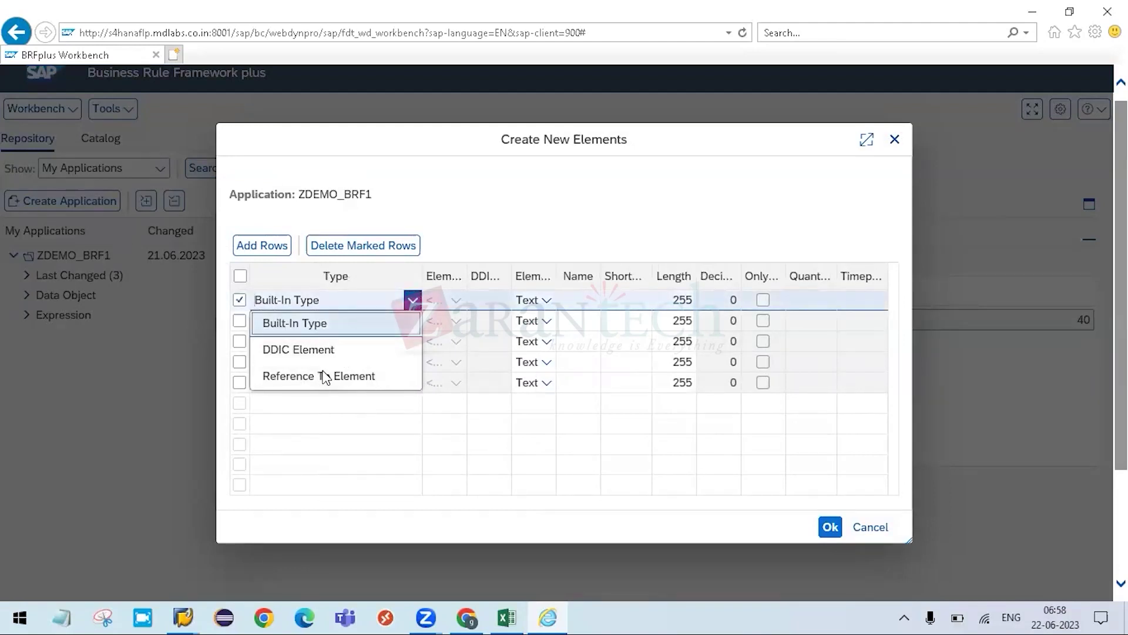
click(379, 444)
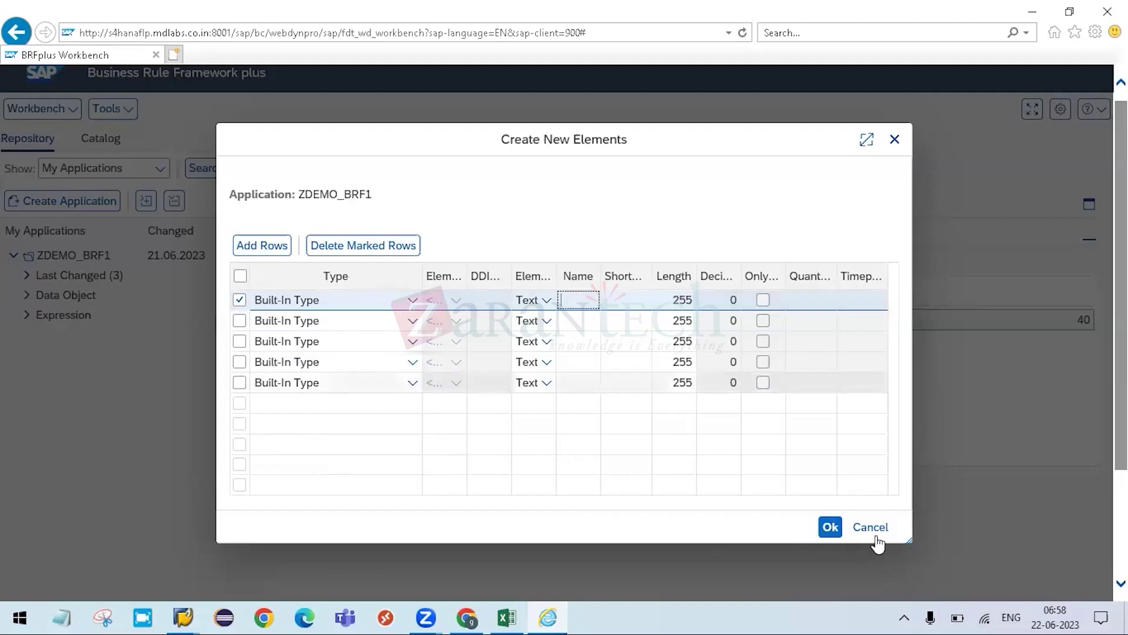
click(880, 530)
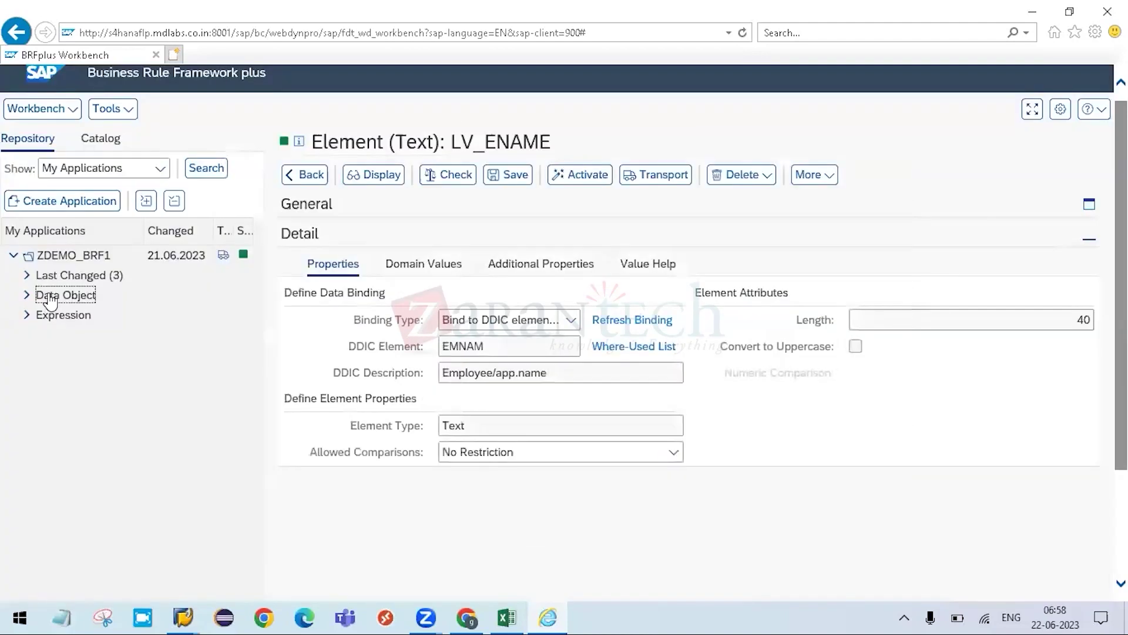
- Start creating a structure data object in ZDEMO_BRF1 named WA_PA0001 with the short text "Pa0001 Strucutre"
right_click(50, 298)
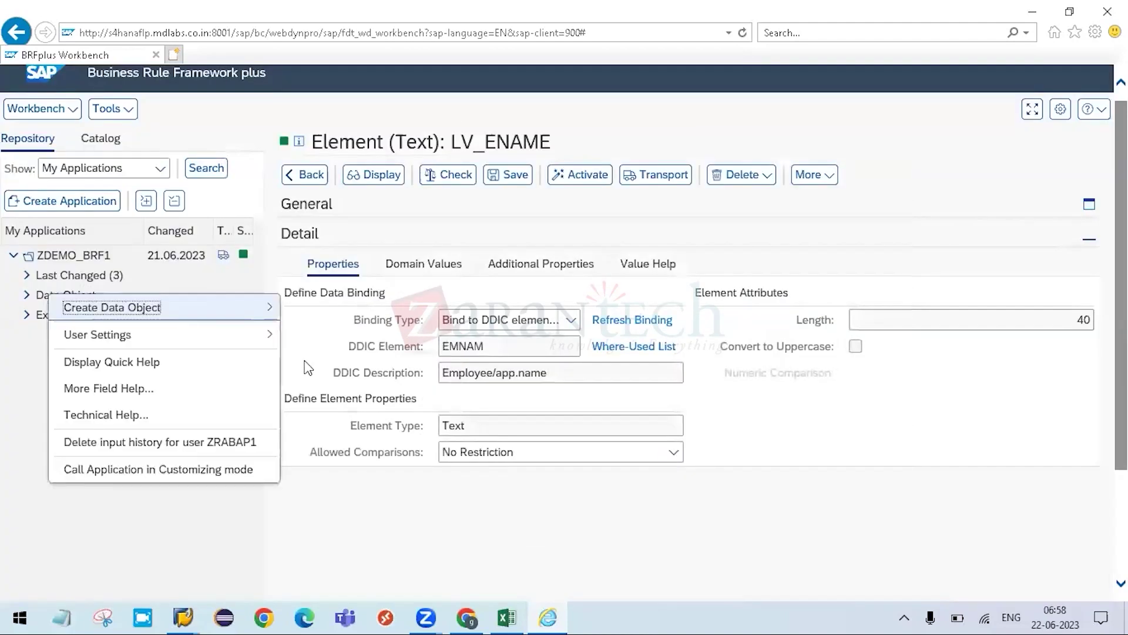
mouse_move(177, 307)
key(Return)
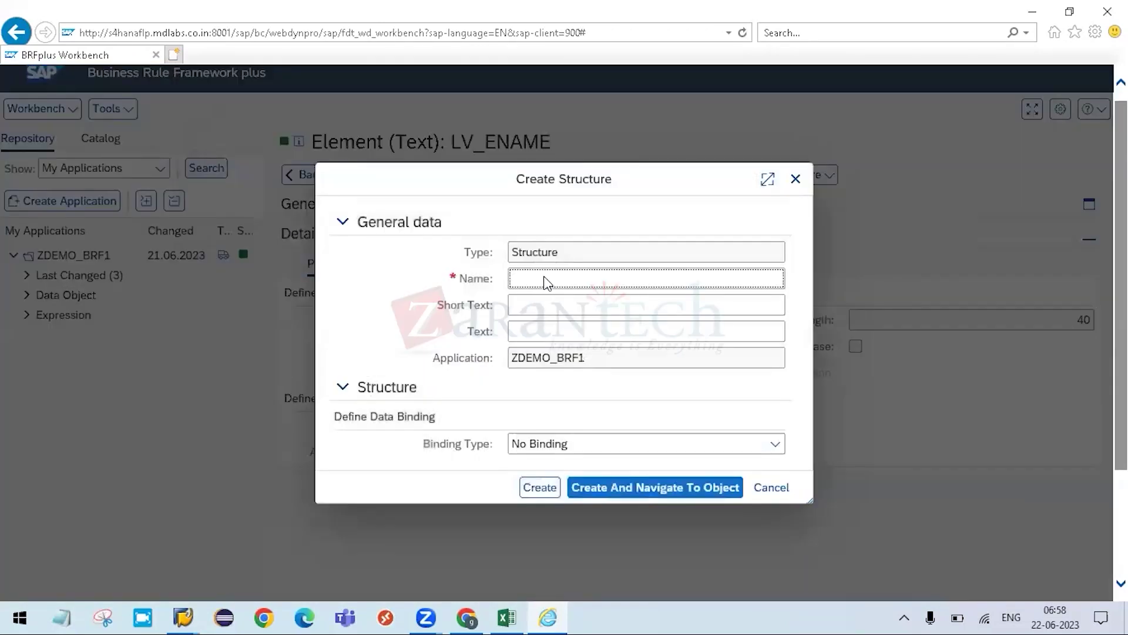
text(WA_PA0001)
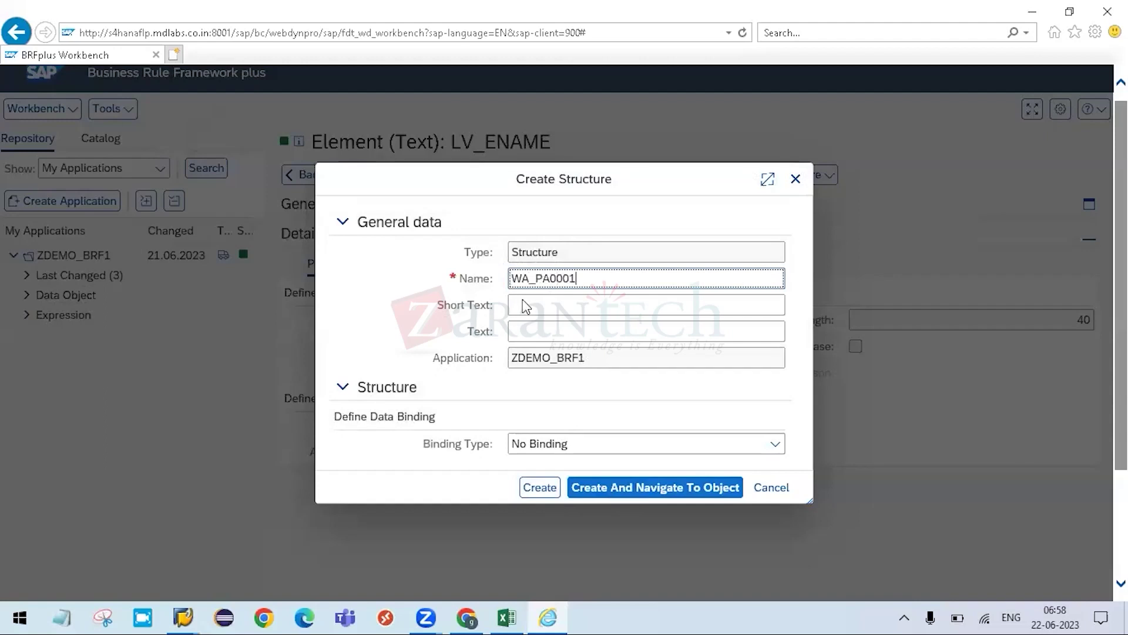
click(525, 305)
text(PA0001 S)
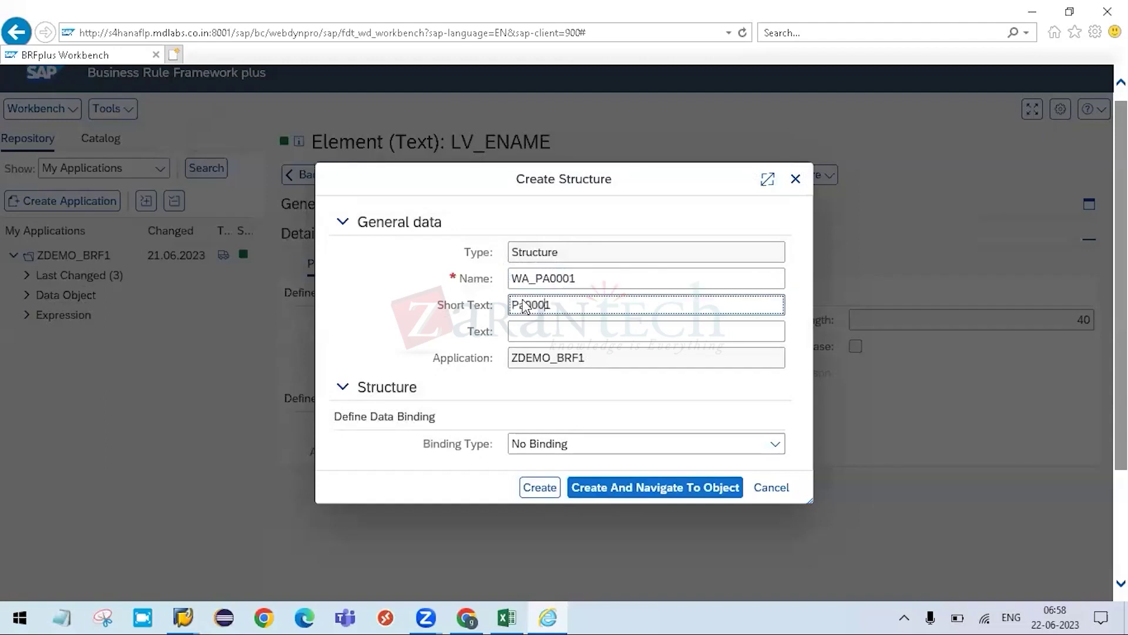
text(trucutre)
- Bind the new structure to the DDIC structure PA0001 found through the value search, then create it and navigate to it
click(563, 447)
click(686, 451)
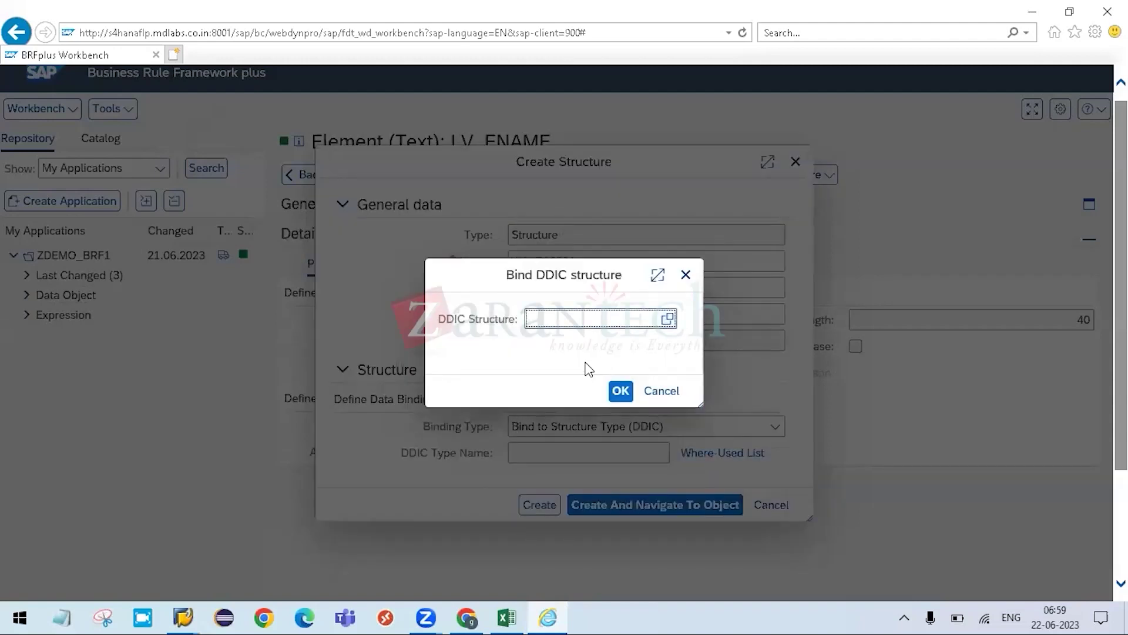
key(F4)
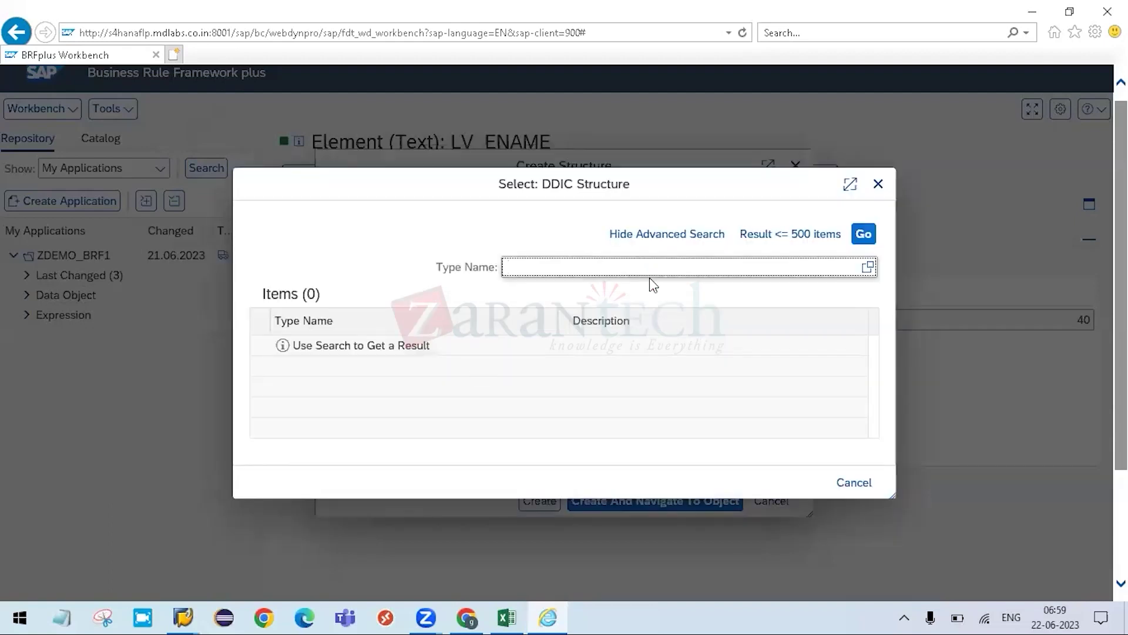
click(861, 234)
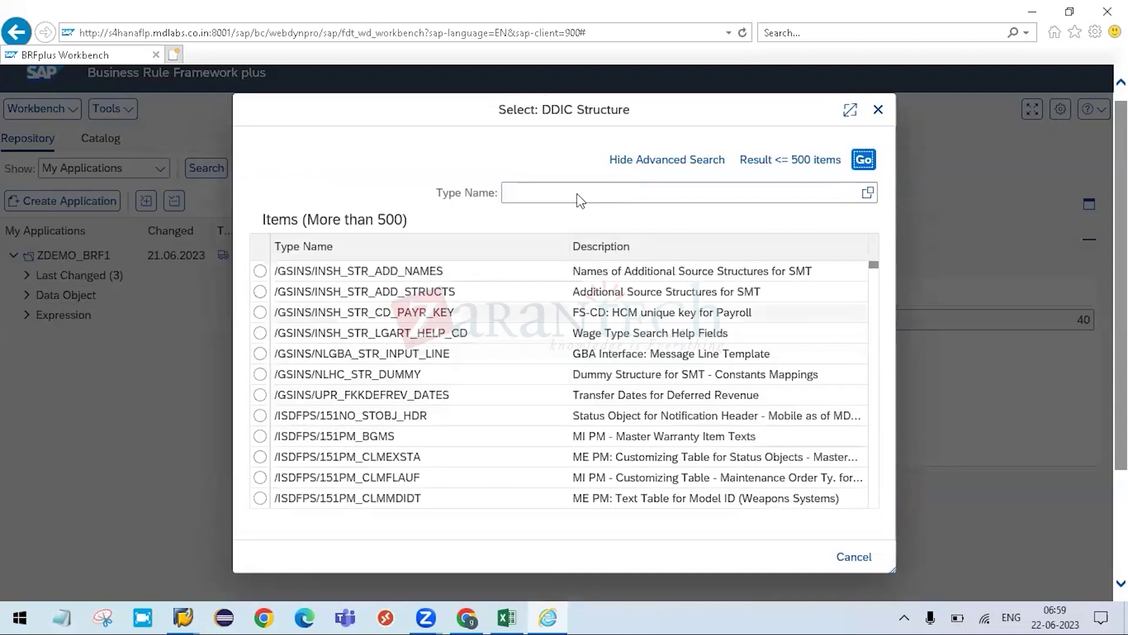
click(580, 199)
text(PA)
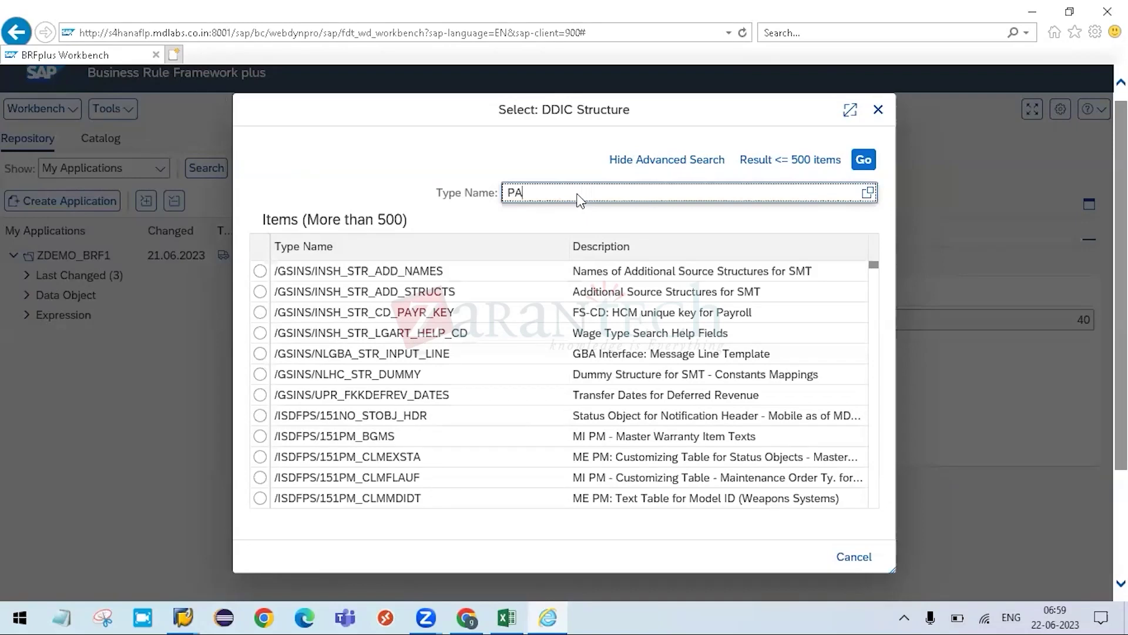
text(0001)
key(Return)
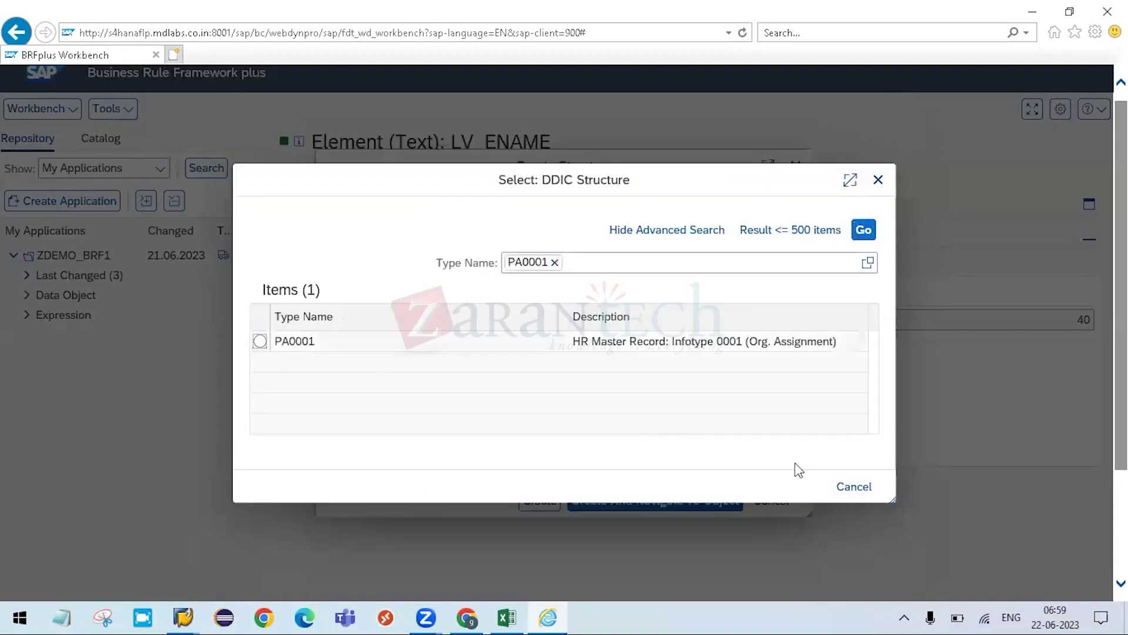
key(Return)
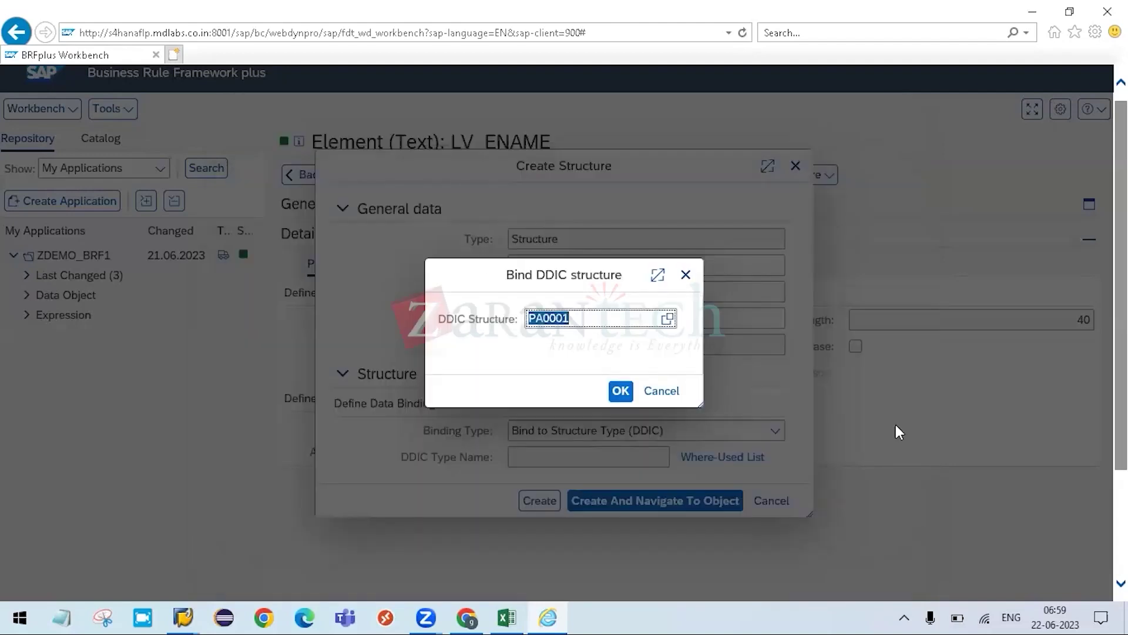
key(Tab)
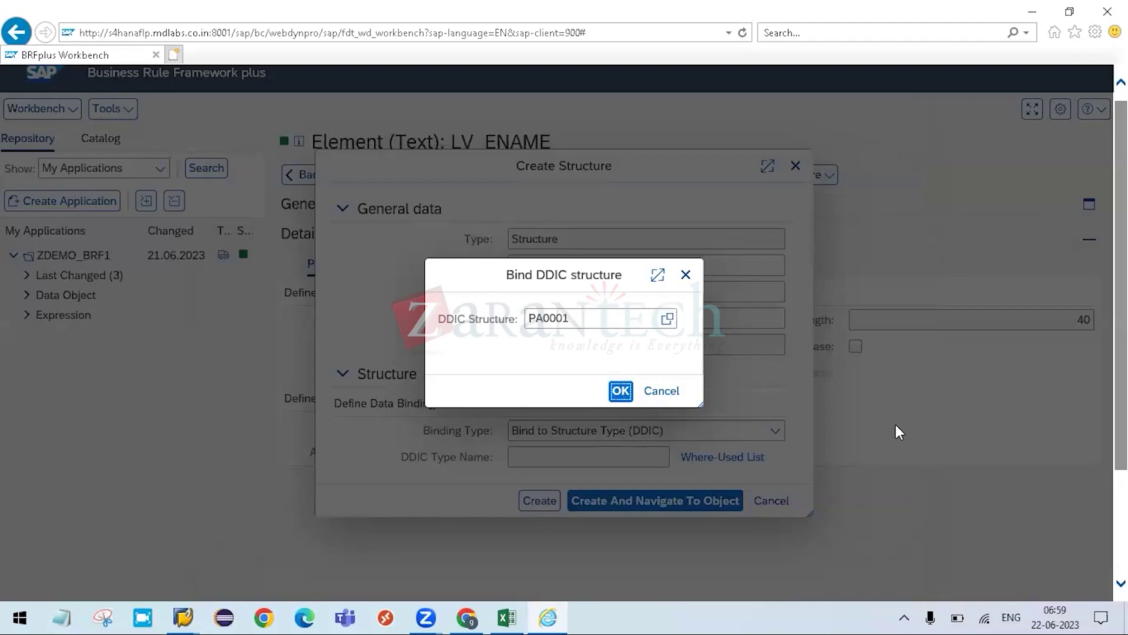
key(Return)
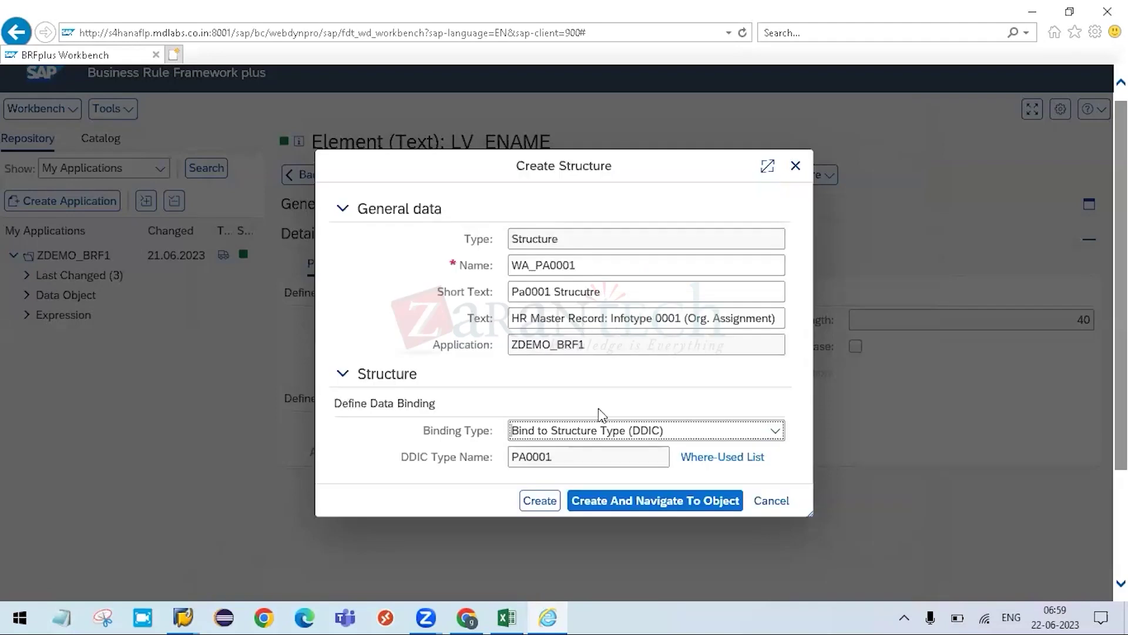
click(615, 501)
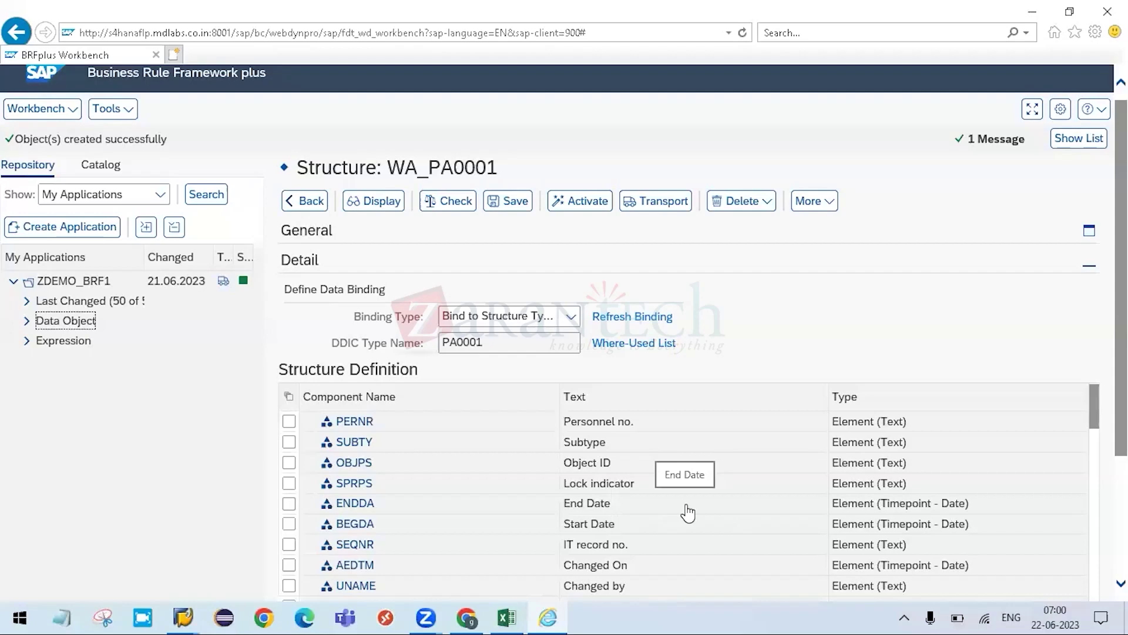
- Run a check on the WA_PA0001 structure and select all components in its structure definition
click(469, 202)
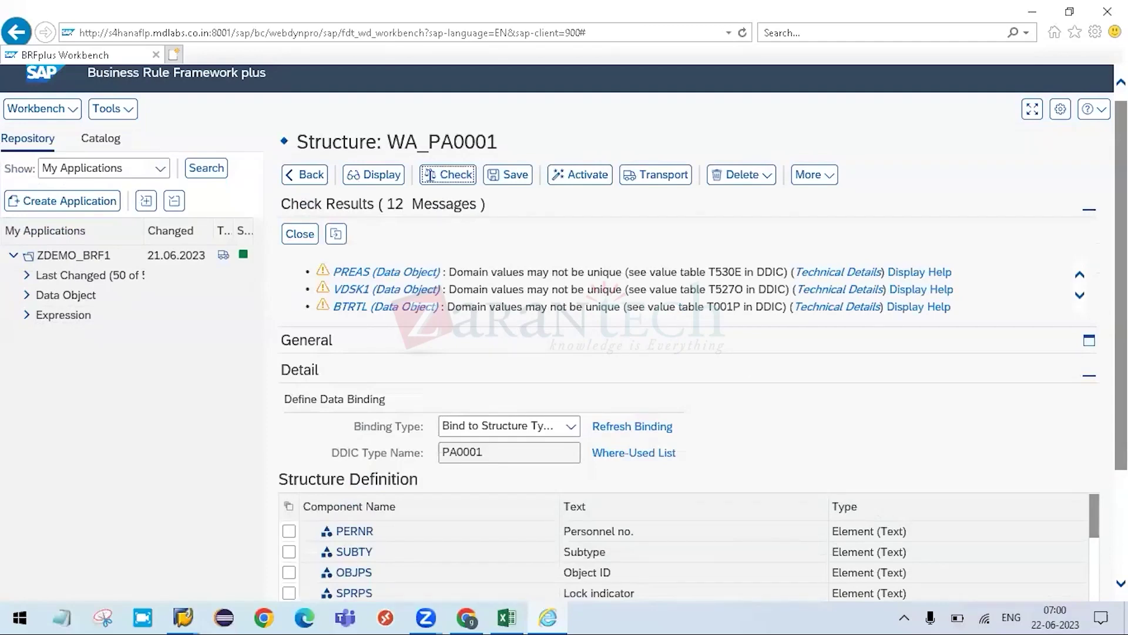
scroll(607, 491, down, 3)
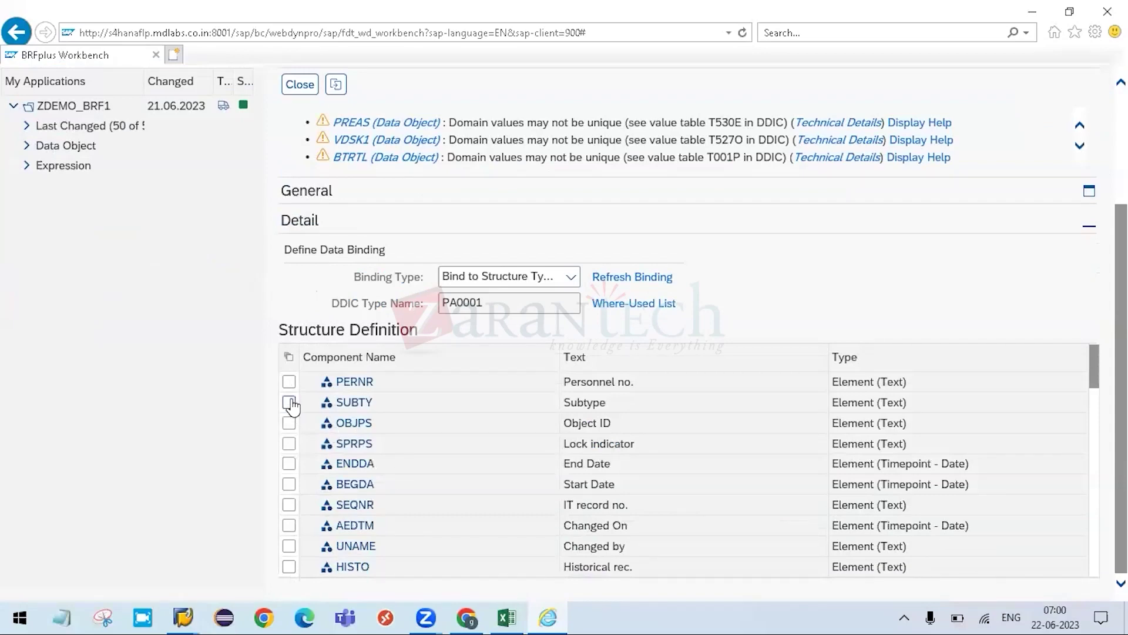
click(289, 402)
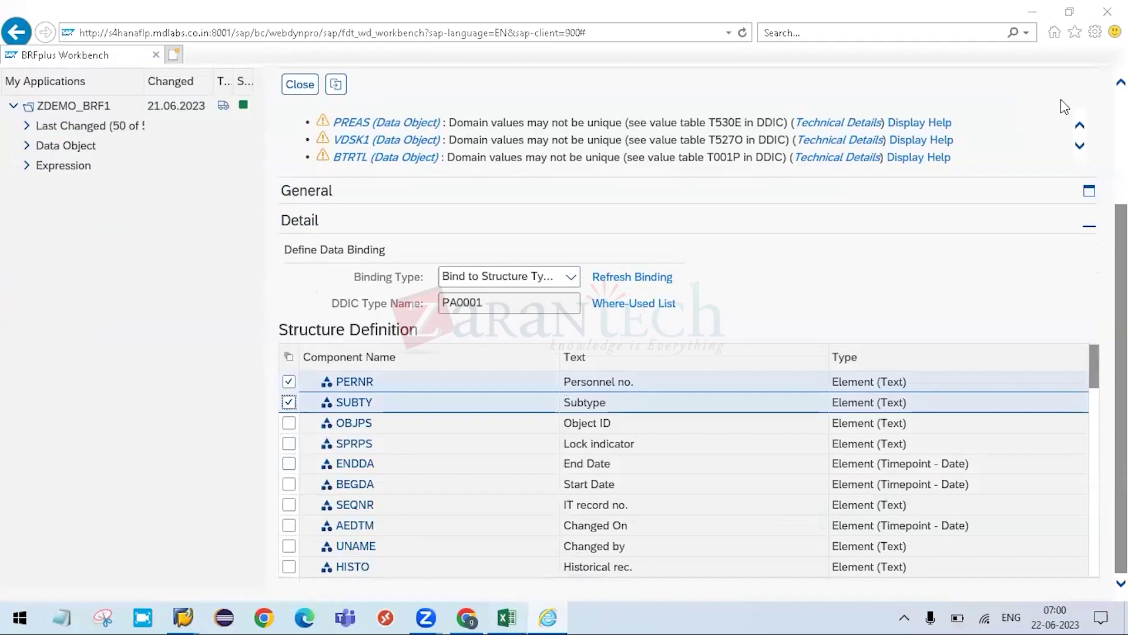
click(1032, 12)
key(alt+Tab)
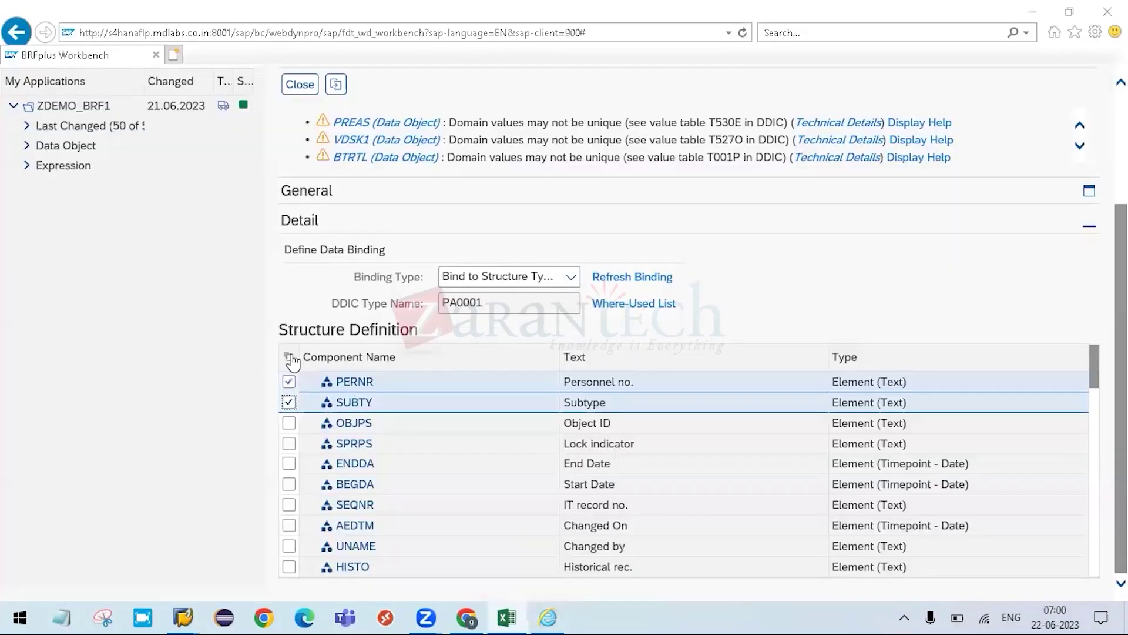
click(289, 357)
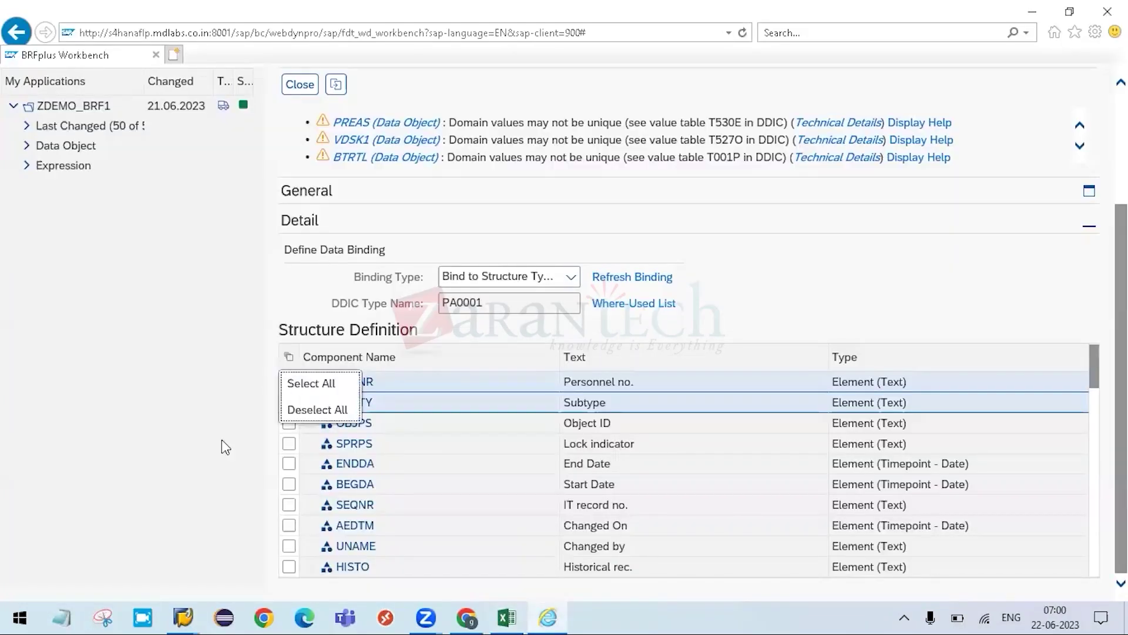
click(311, 383)
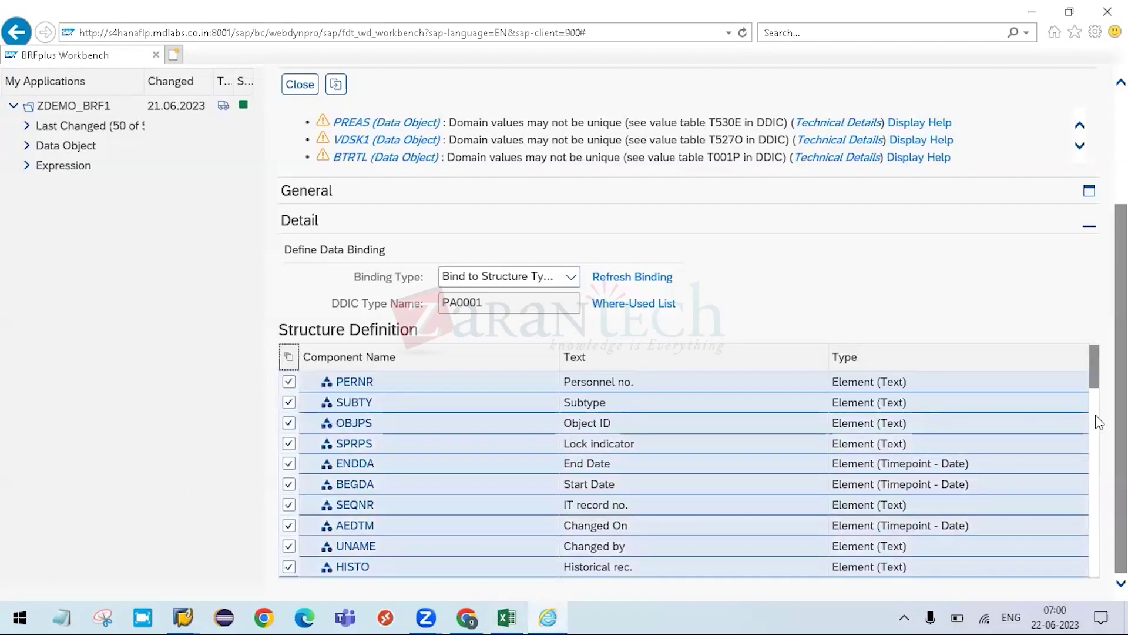
click(1092, 571)
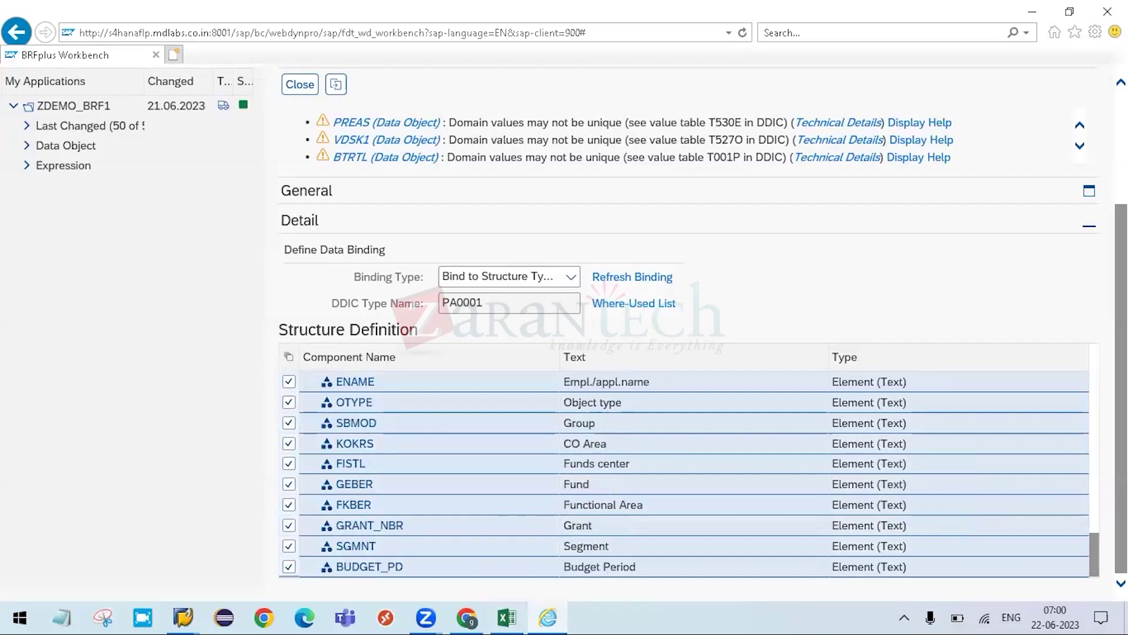
scroll(1039, 543, up, 3)
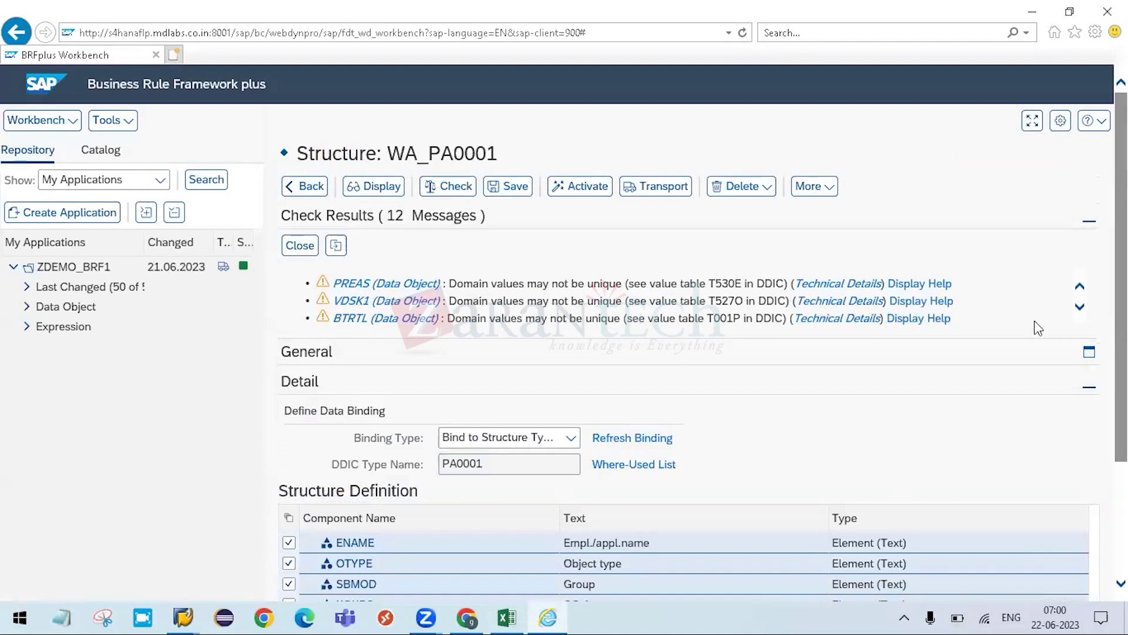
- Examine the full list of check result warnings for the WA_PA0001 structure
click(1080, 308)
click(1079, 307)
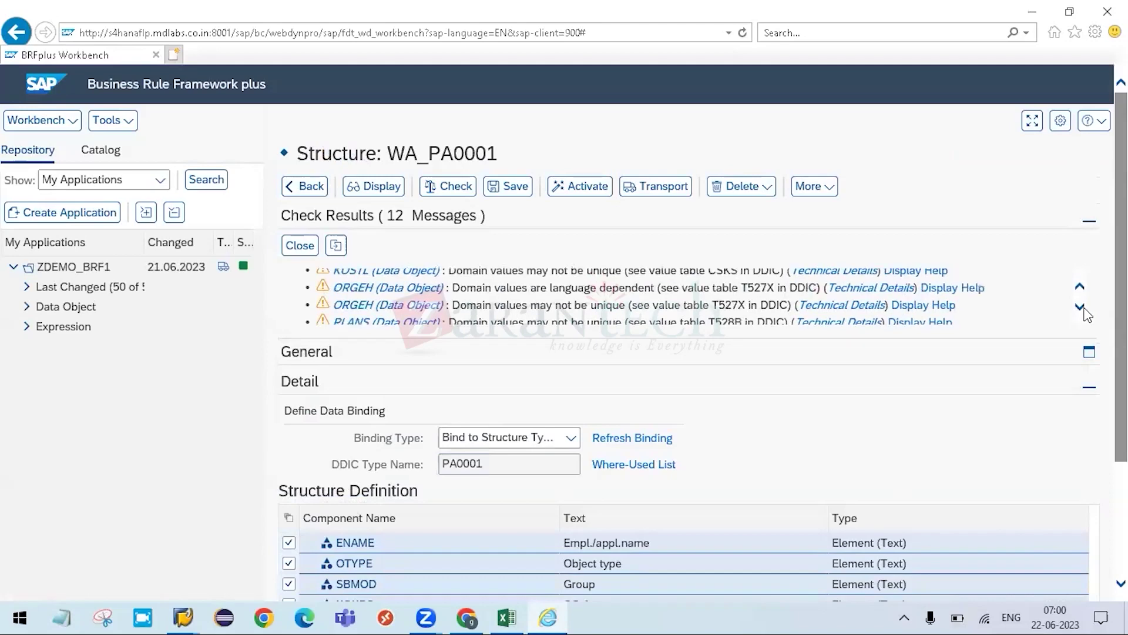
click(1079, 307)
click(1079, 307)
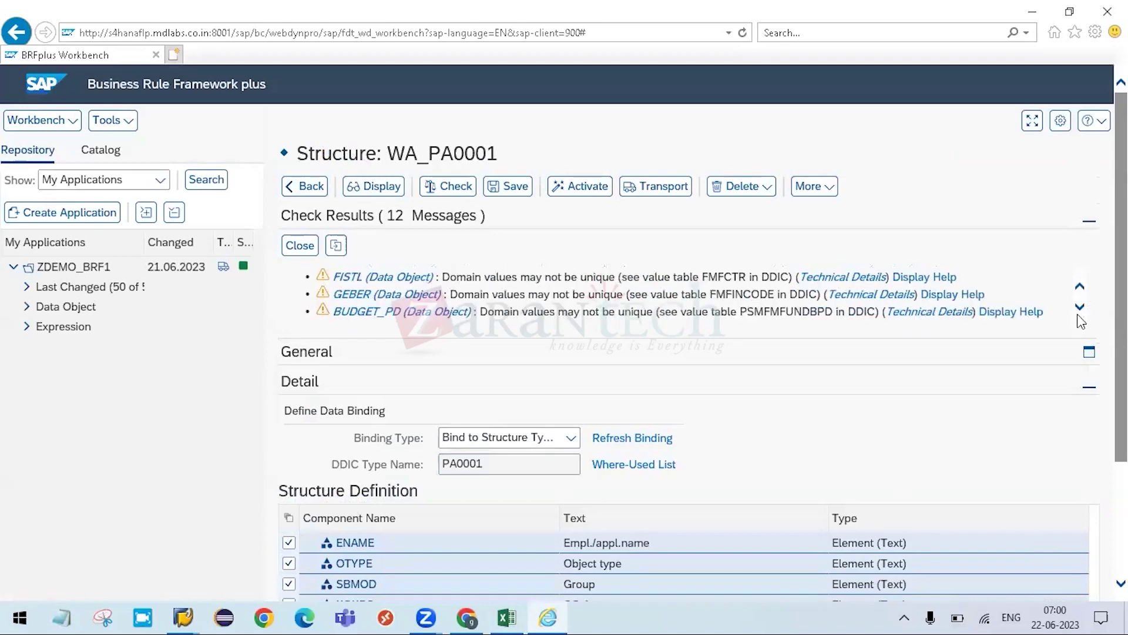
click(1081, 287)
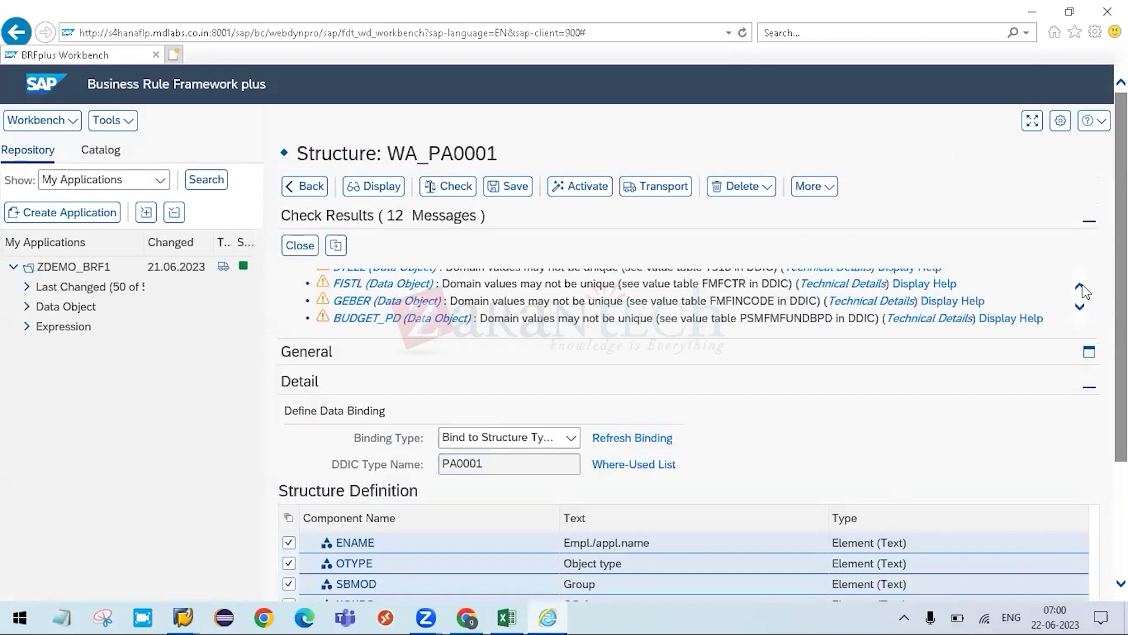
click(1081, 287)
click(1082, 286)
scroll(329, 302, up, 1)
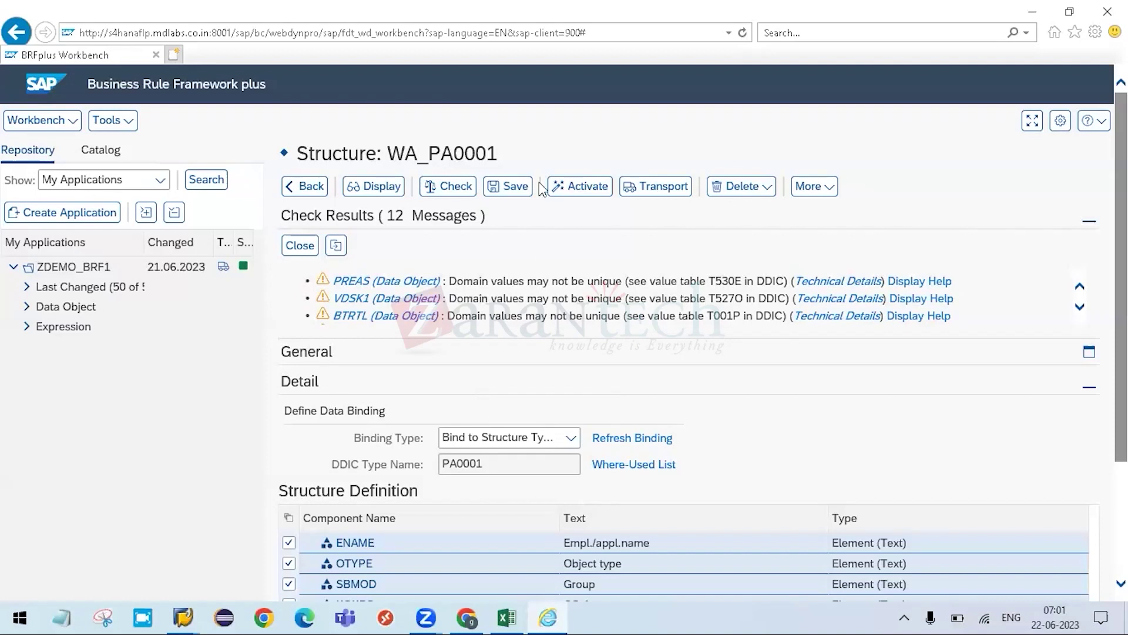
- Save the WA_PA0001 structure and activate it, accepting the activation despite the warnings
click(509, 191)
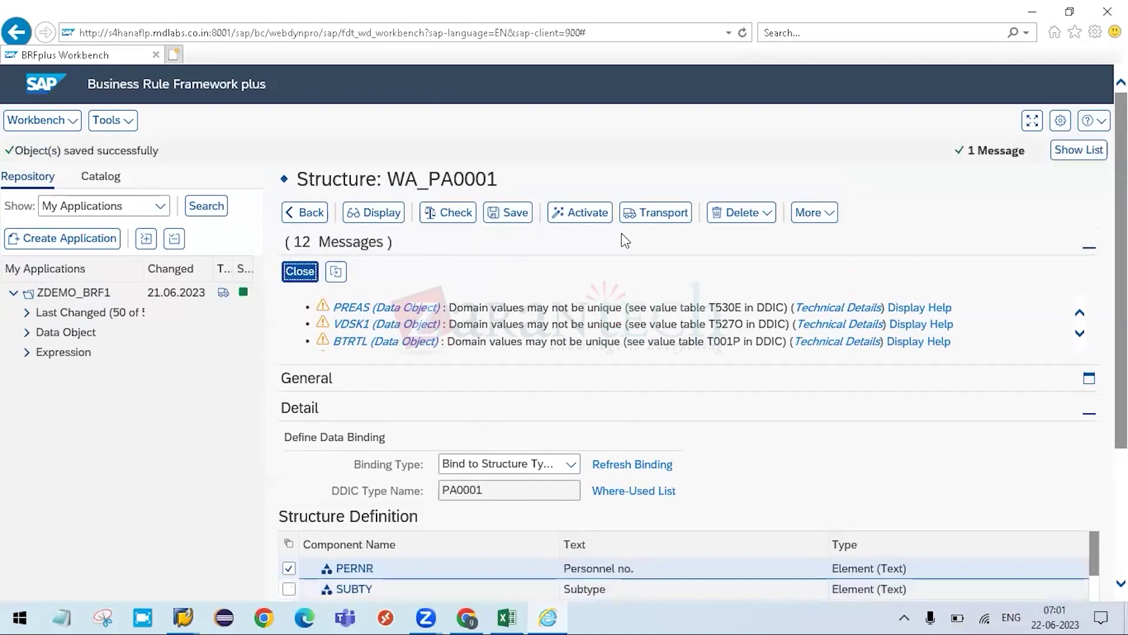
click(592, 213)
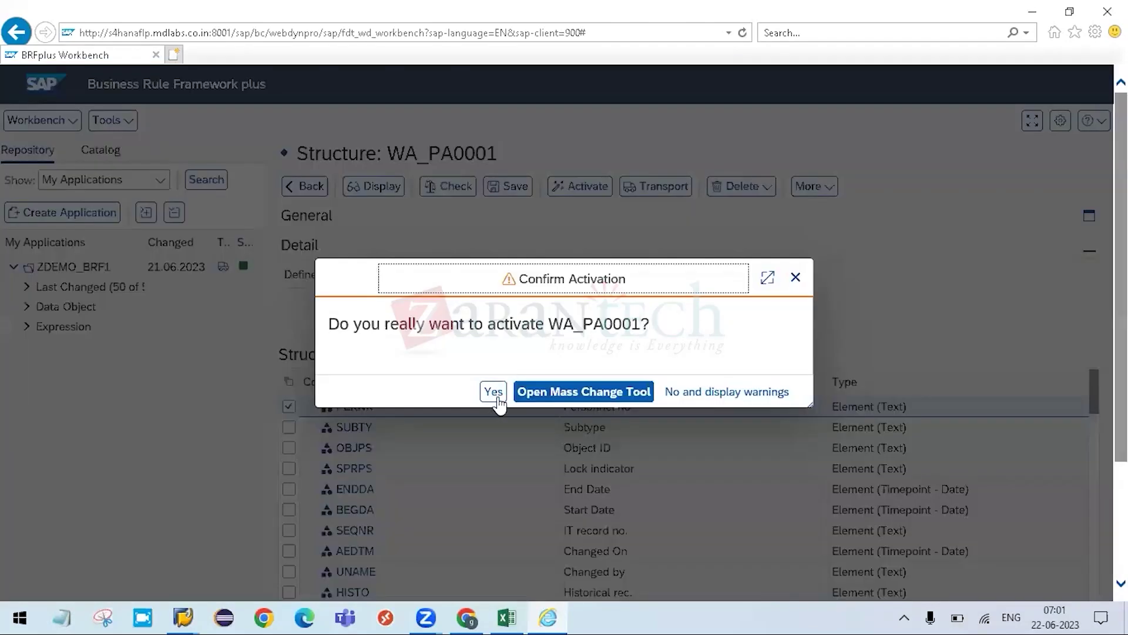
click(497, 398)
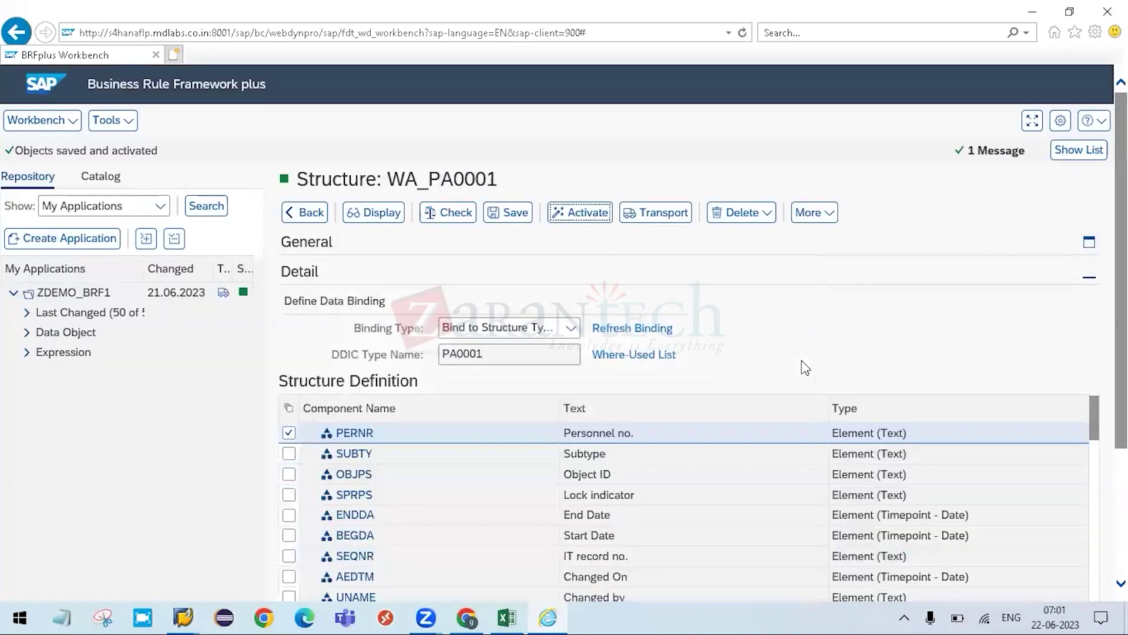
- Run another check on WA_PA0001 and view the technical details of the PREAS warning, then close them
click(454, 212)
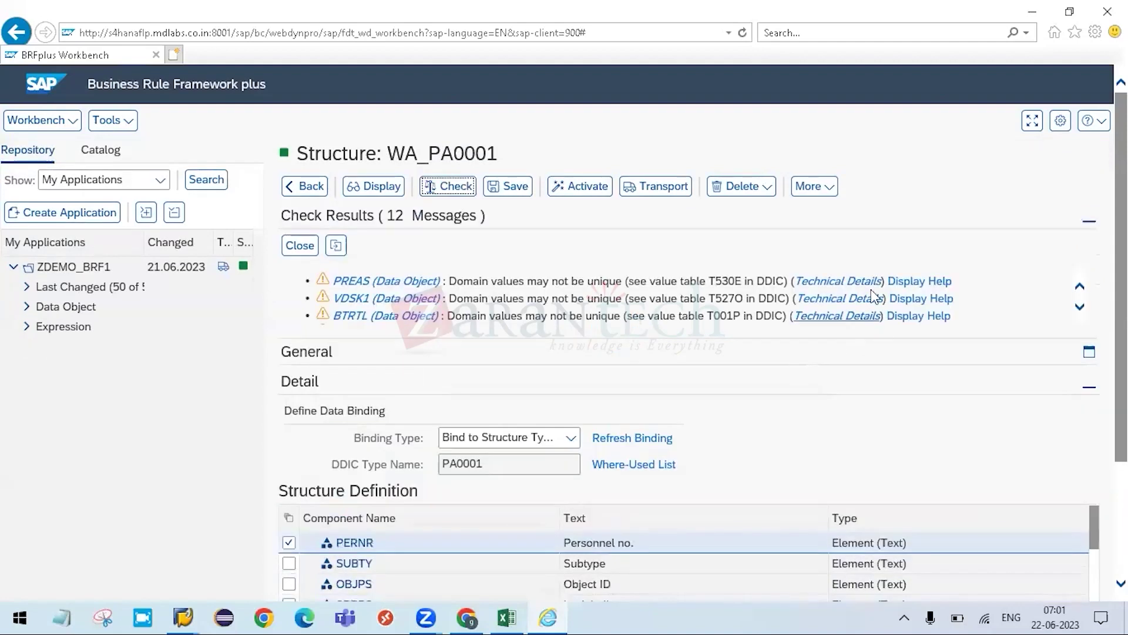
click(871, 283)
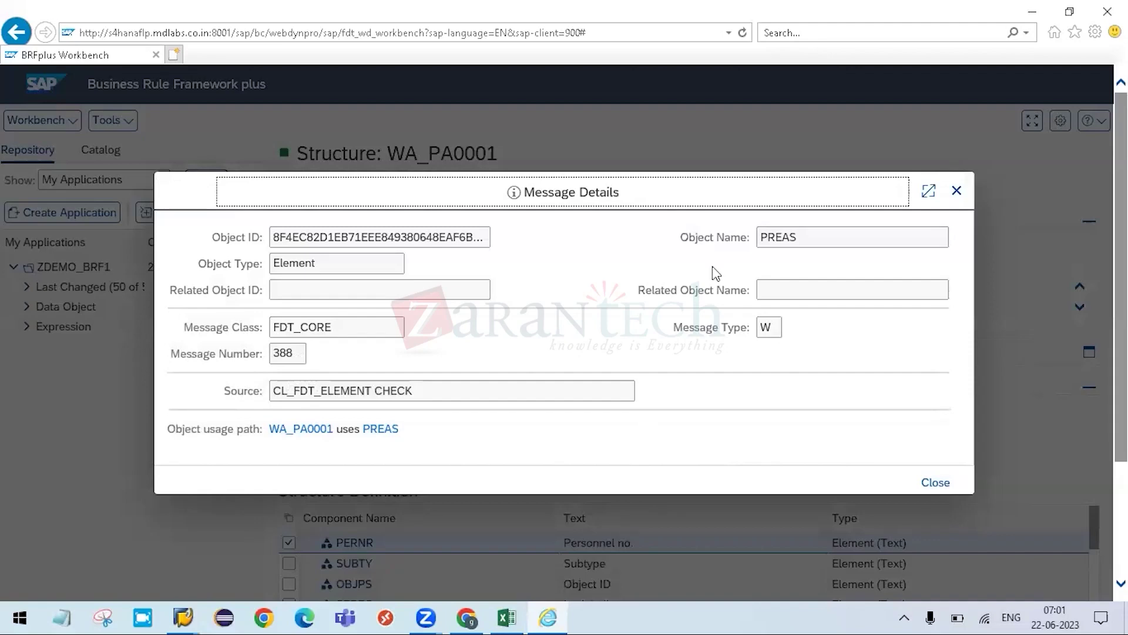
click(938, 483)
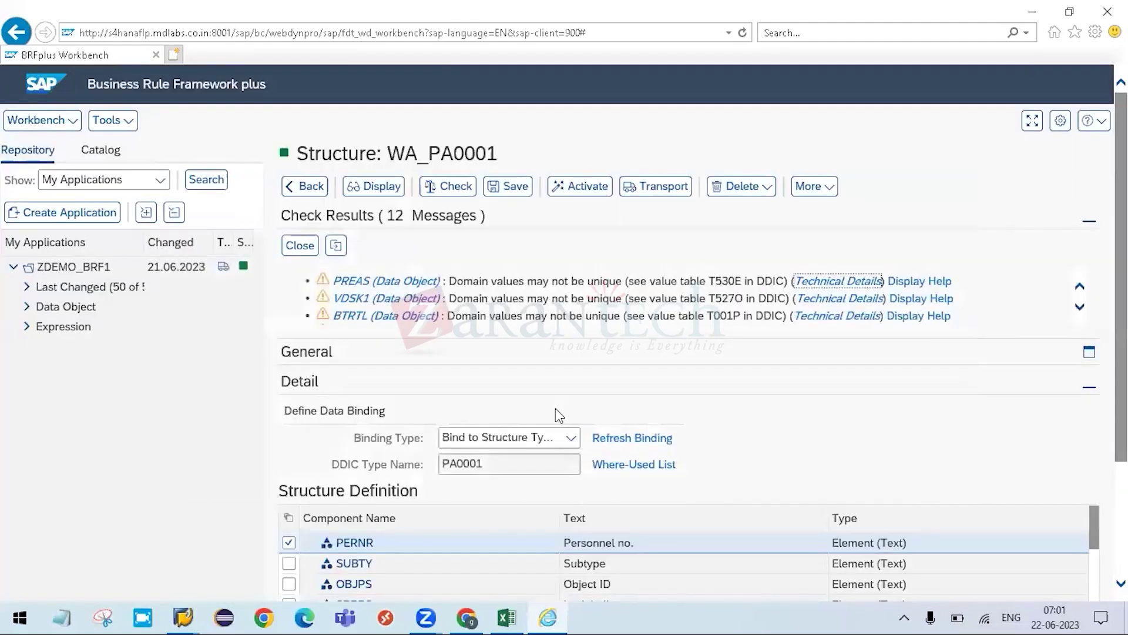
- Switch to the SAP GUI dictionary, return to the fields of table PA0001 and find the field PREAS
key(alt+Tab)
key(alt+Tab)
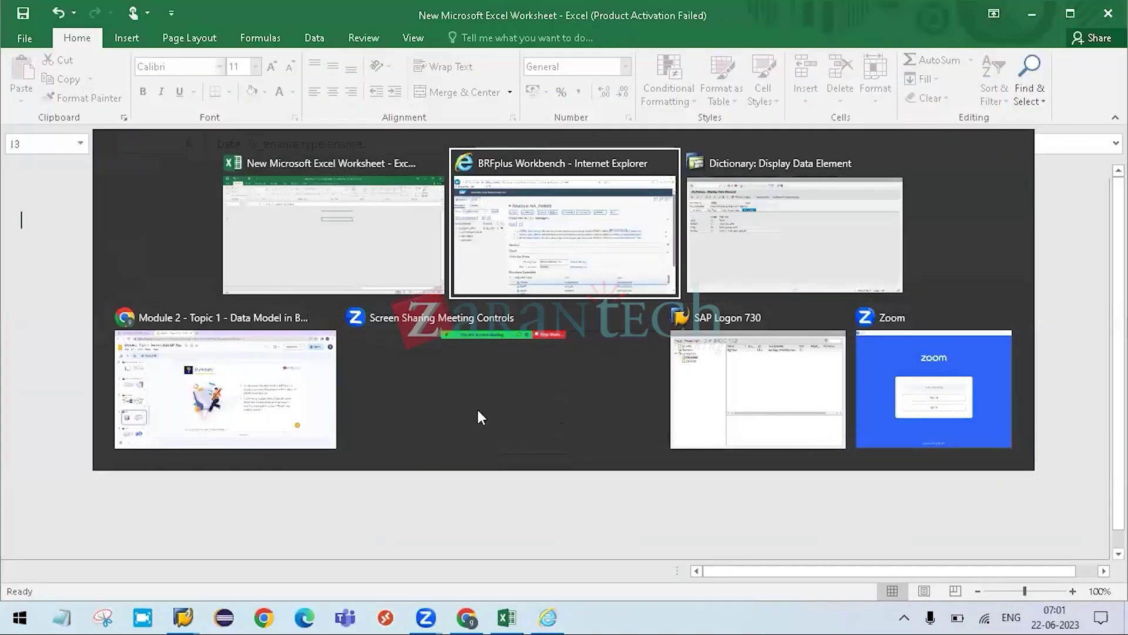
key(alt+Tab)
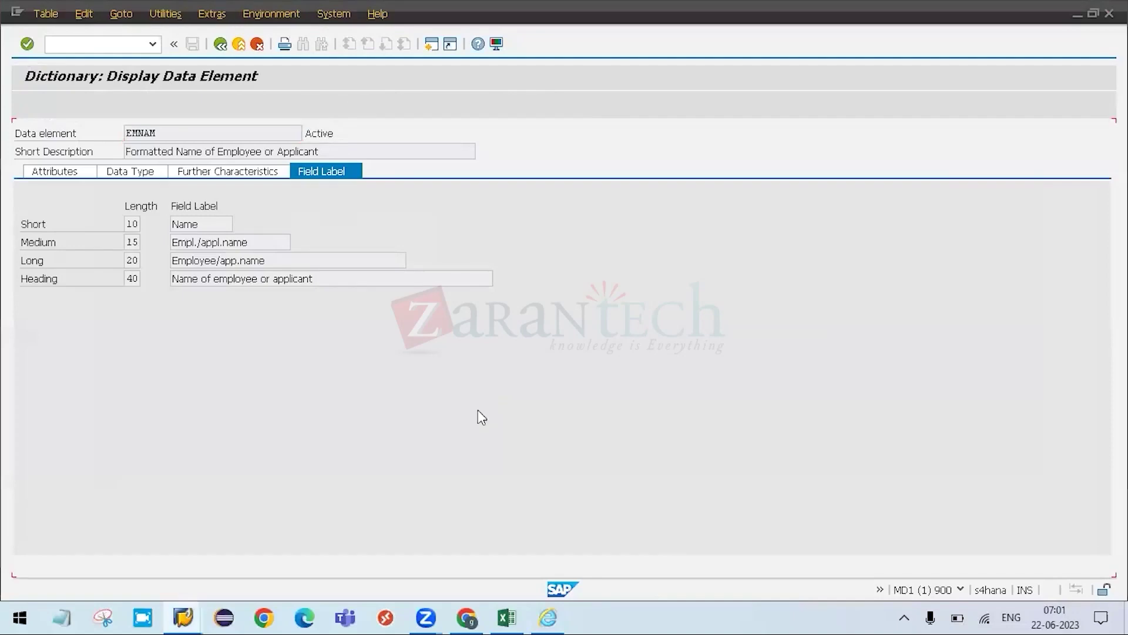
key(F3)
key(ctrl+f)
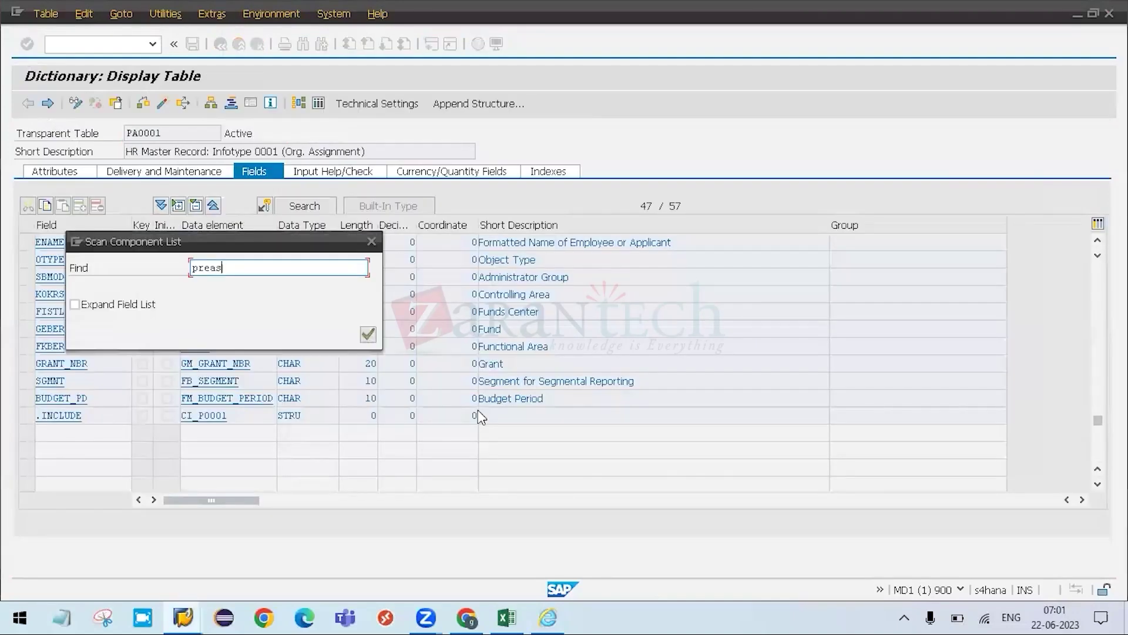
key(Return)
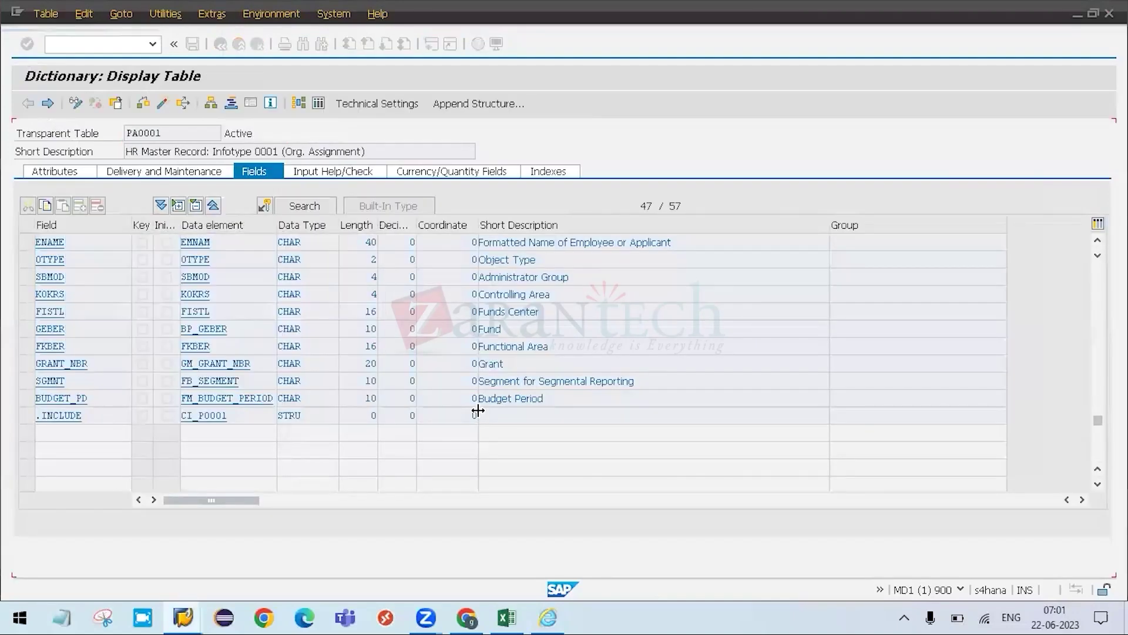
- Open the PREAS data element and its domain's value range, then display the entries of value table T530E
double_click(216, 240)
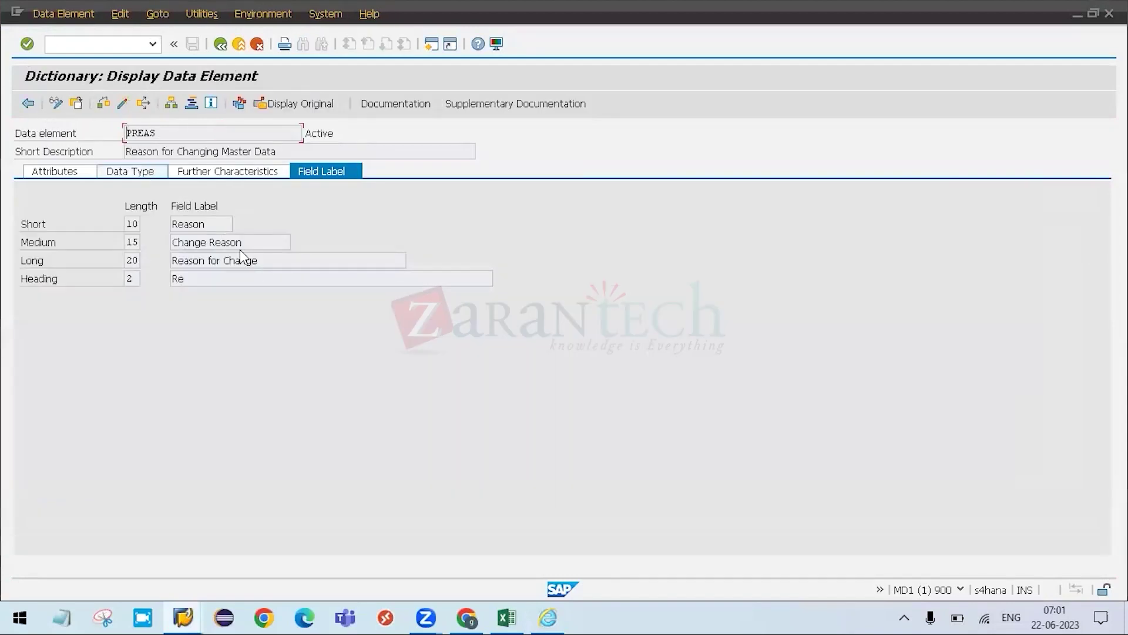
click(130, 171)
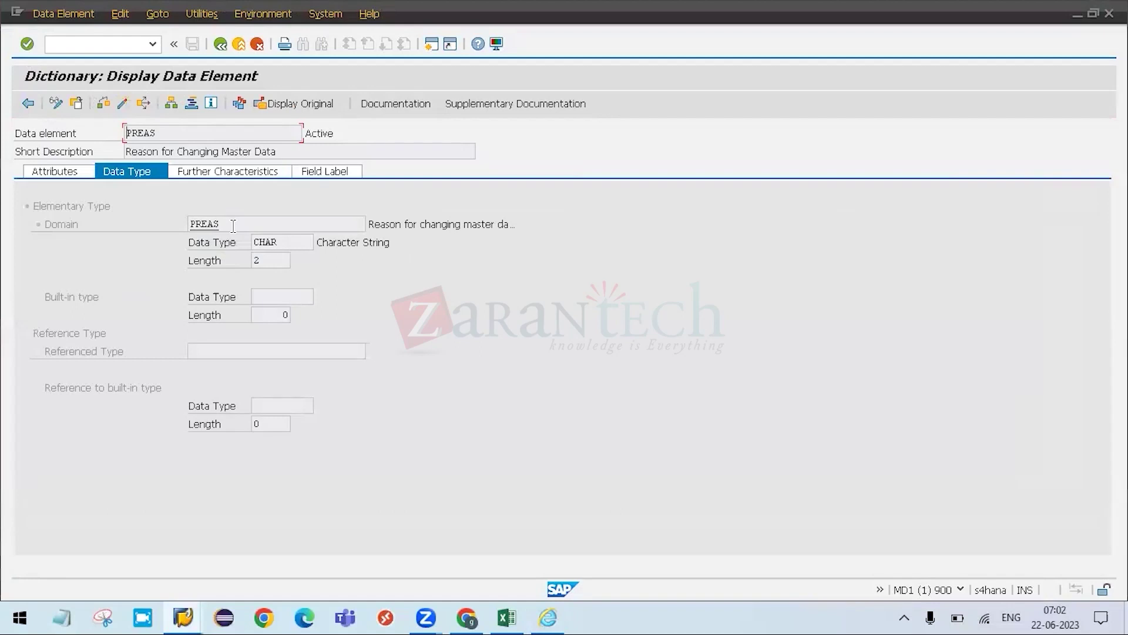
double_click(232, 225)
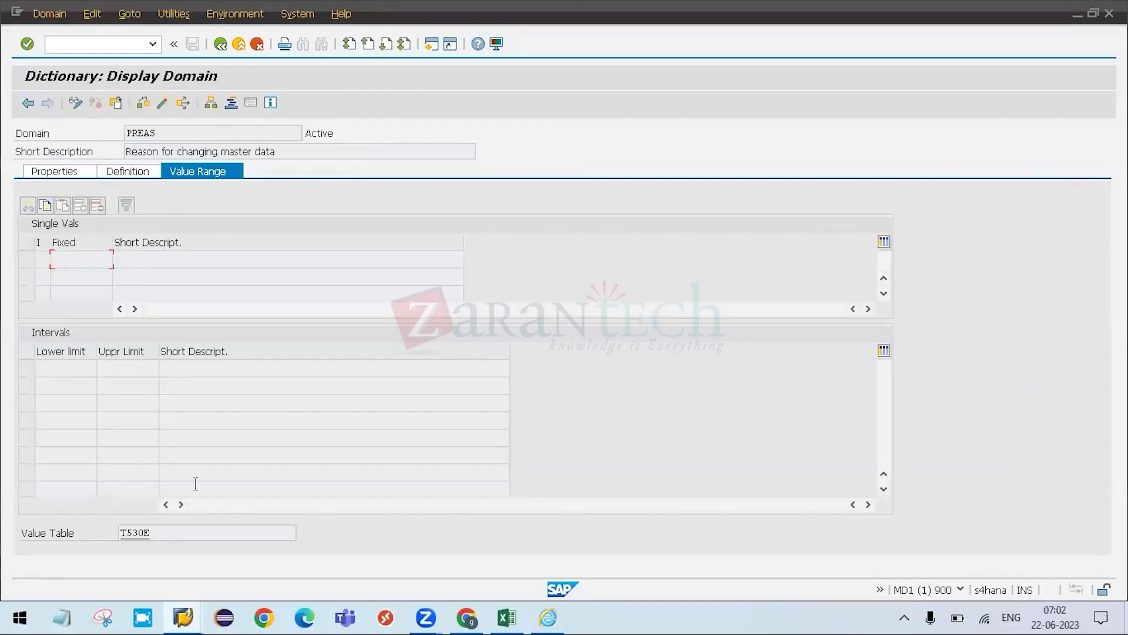
click(156, 531)
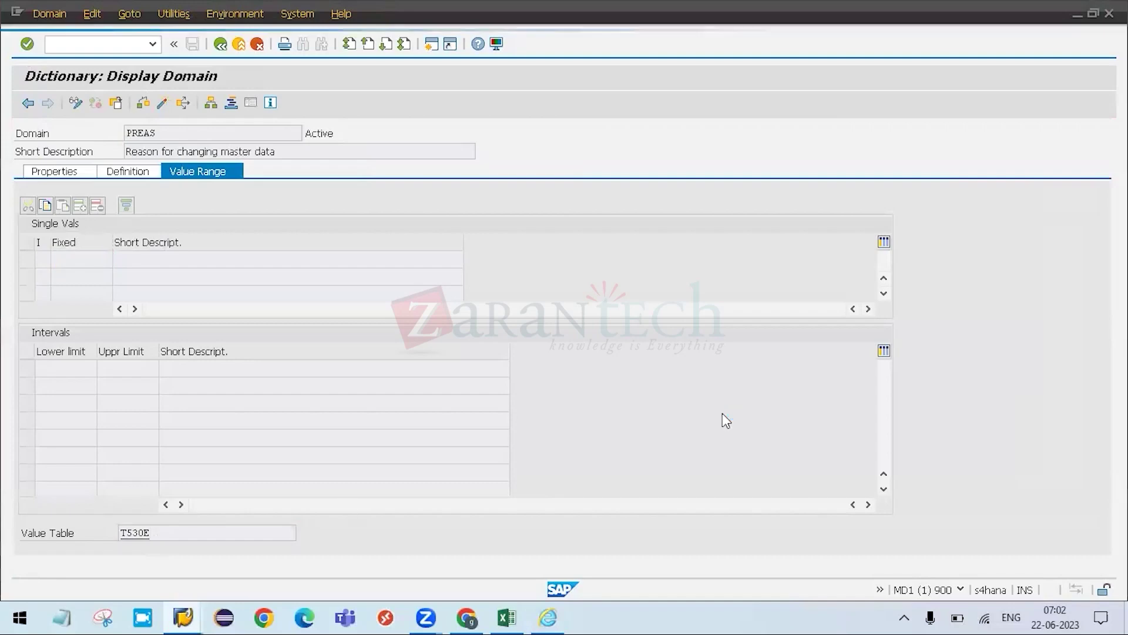
key(F2)
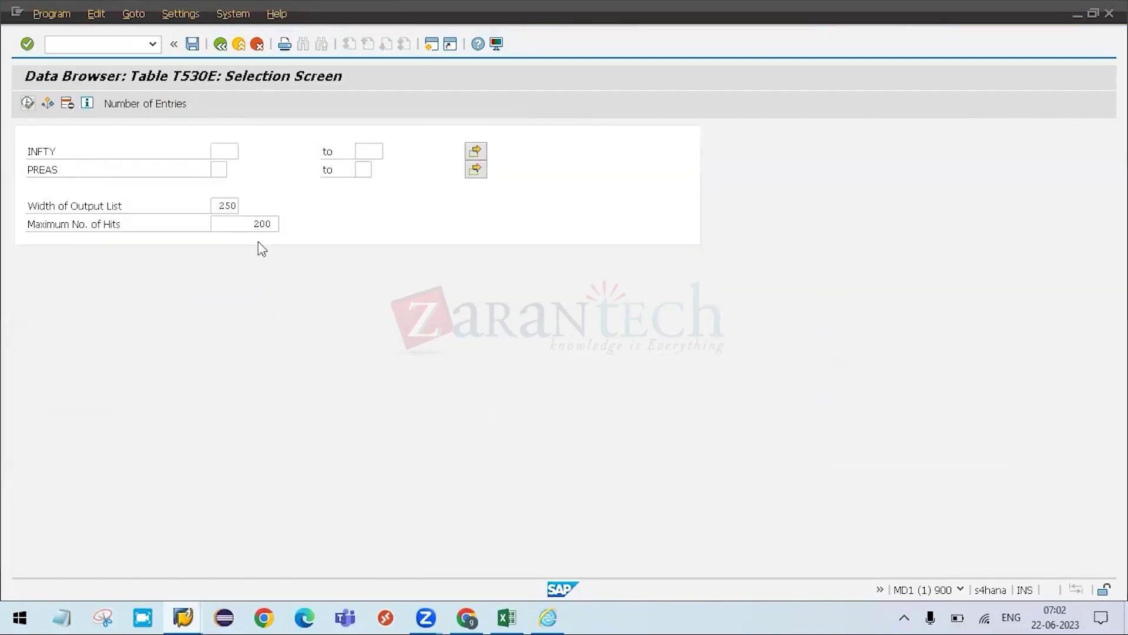
key(F8)
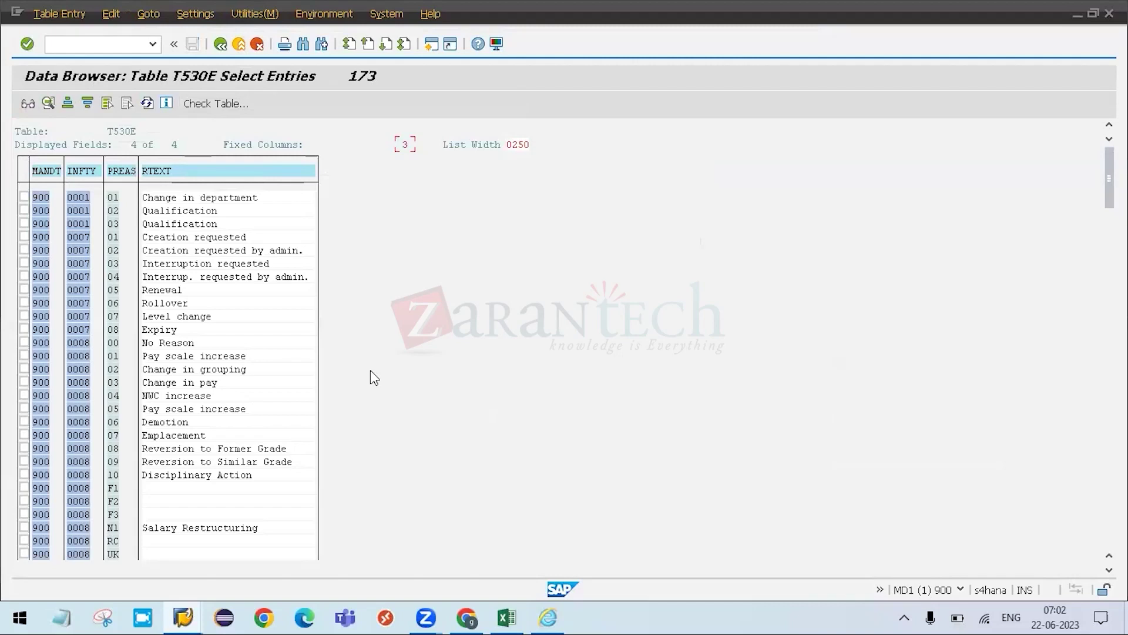
- Switch back to the BRFplus Workbench and review the remaining check warnings of WA_PA0001
key(alt+Tab)
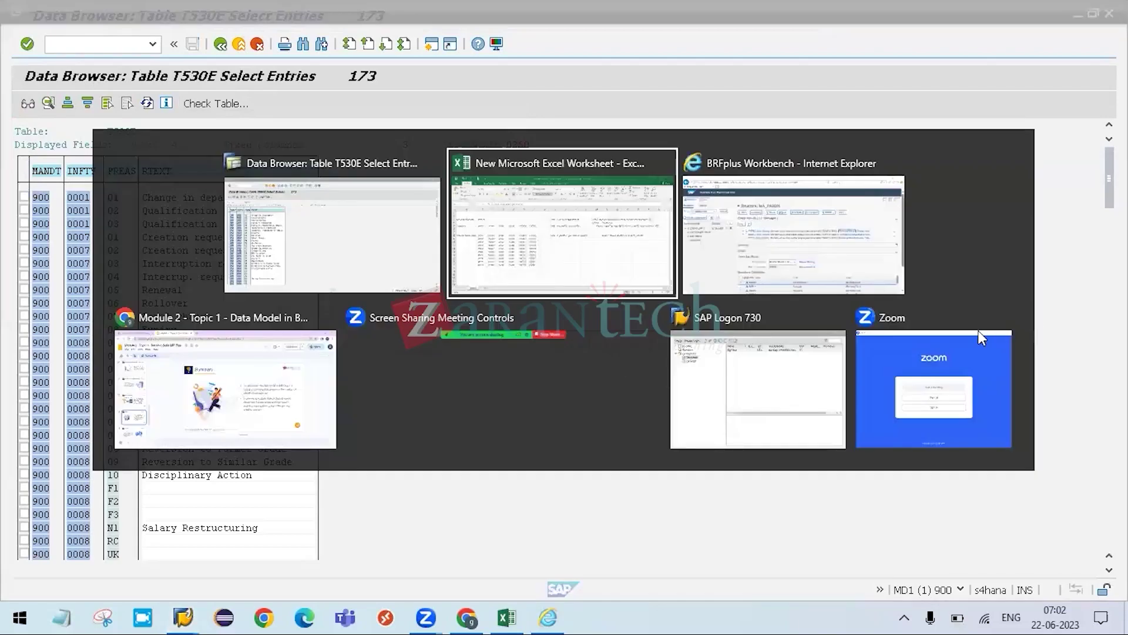
key(alt+Tab)
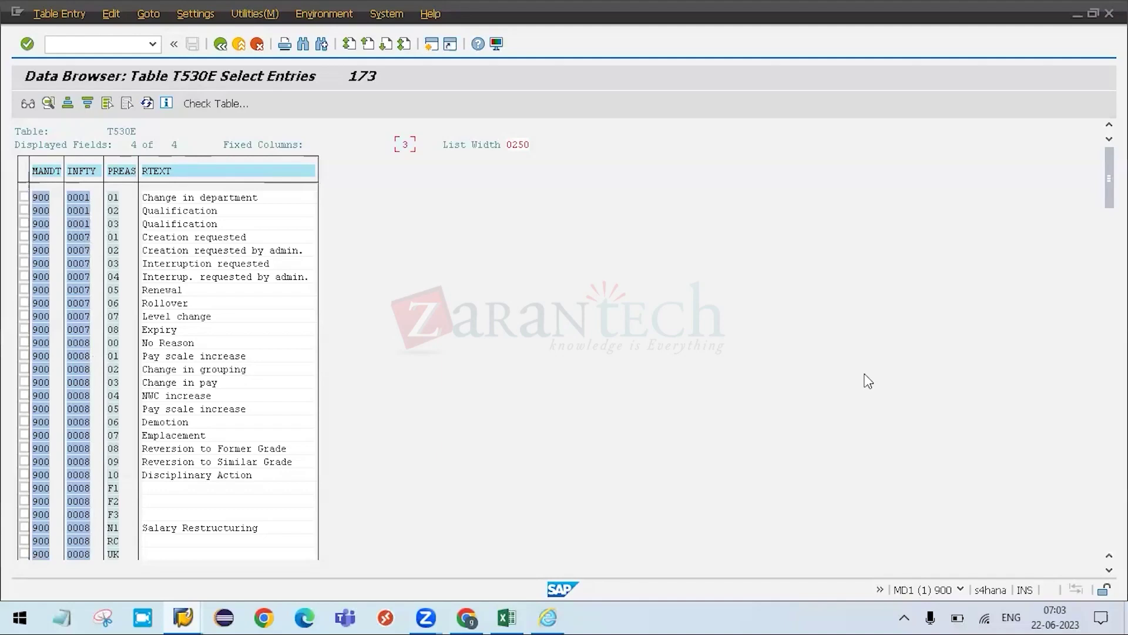
key(alt+Tab)
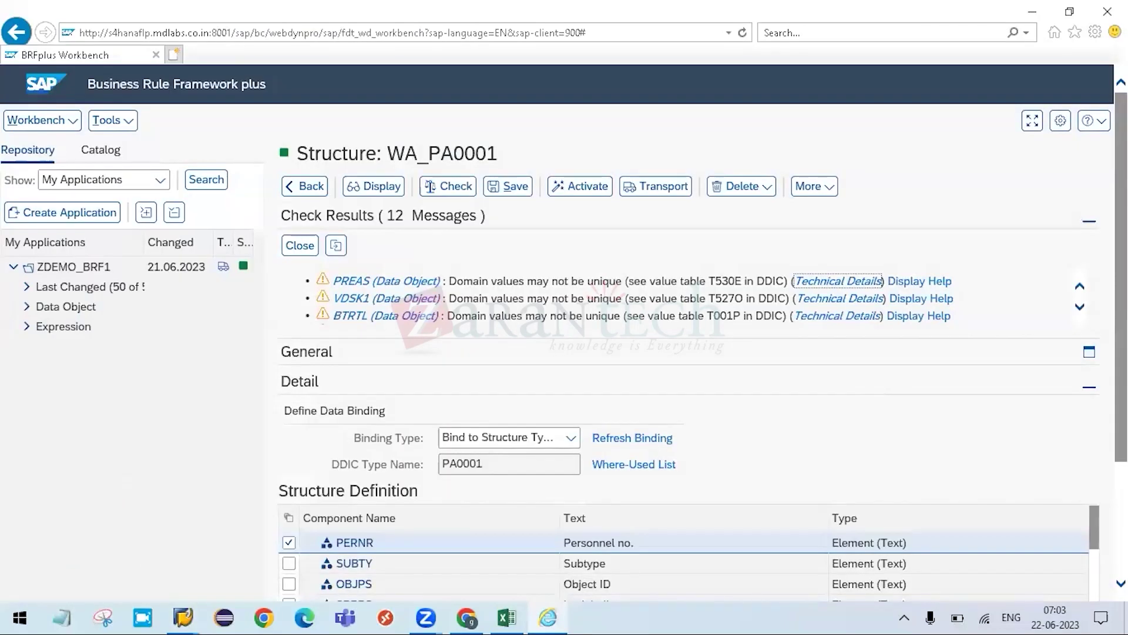
scroll(465, 227, down, 2)
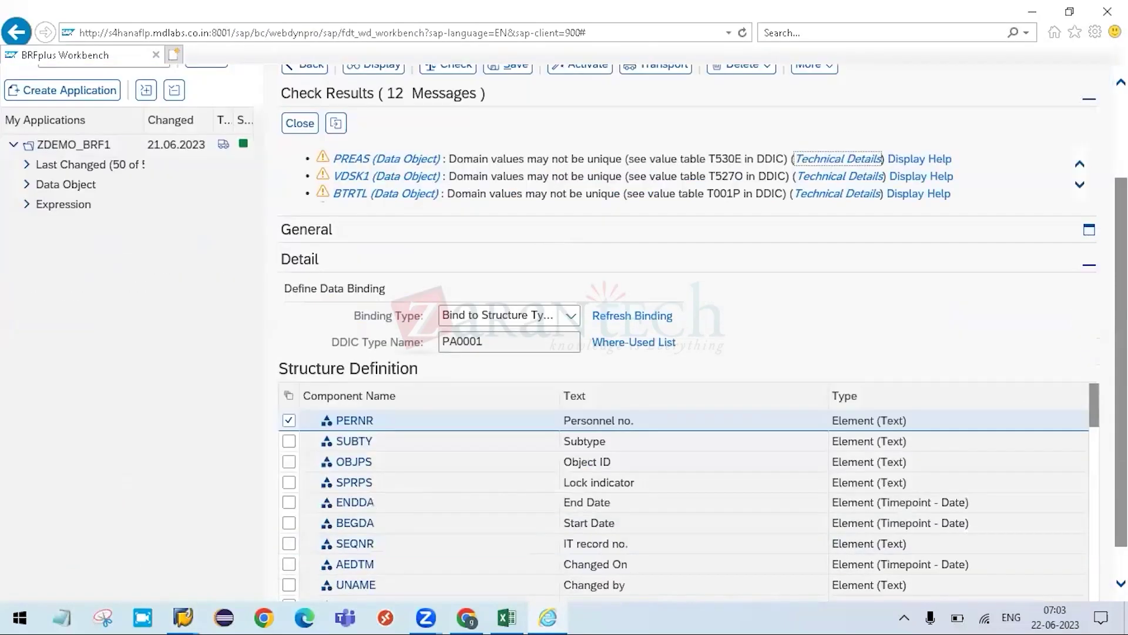
scroll(1044, 176, down, 1)
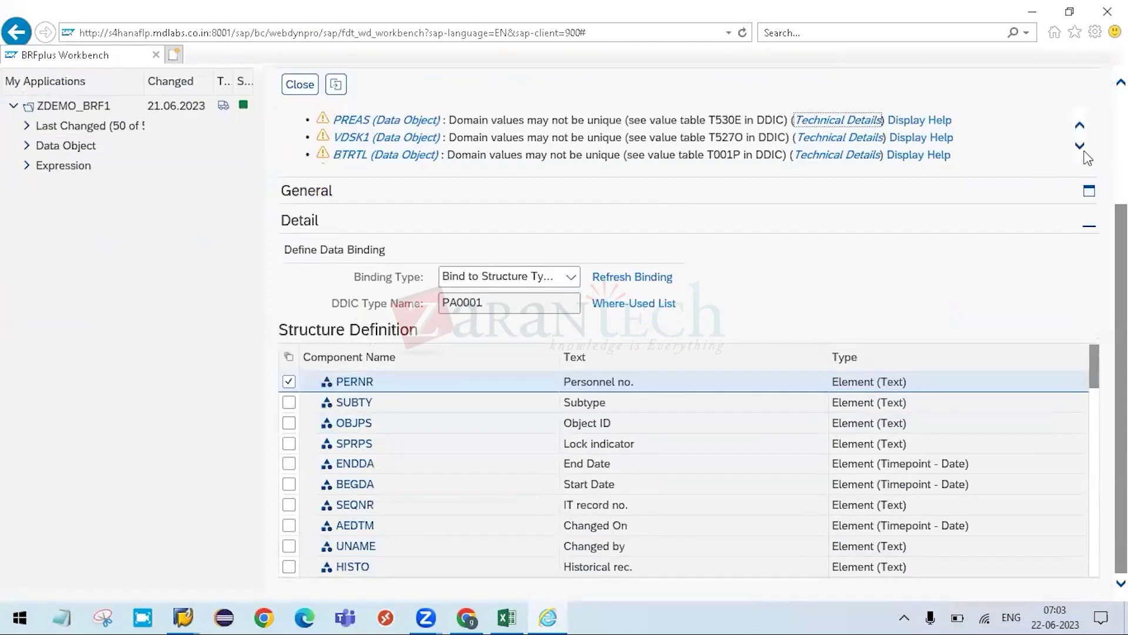
click(1083, 150)
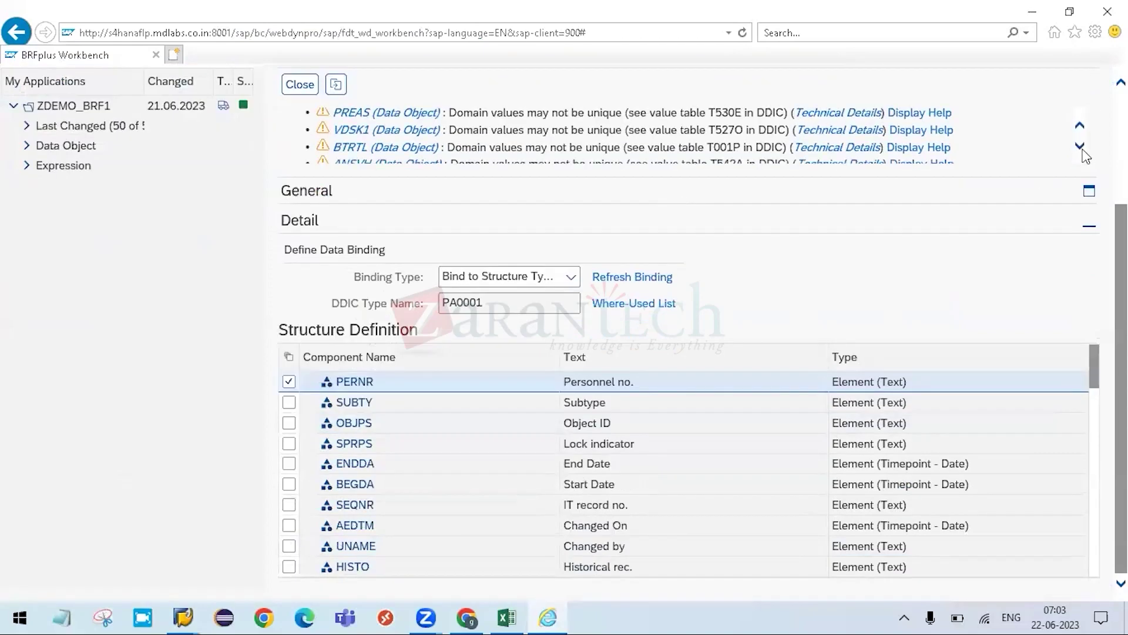
click(1083, 150)
click(1083, 150)
click(1083, 150)
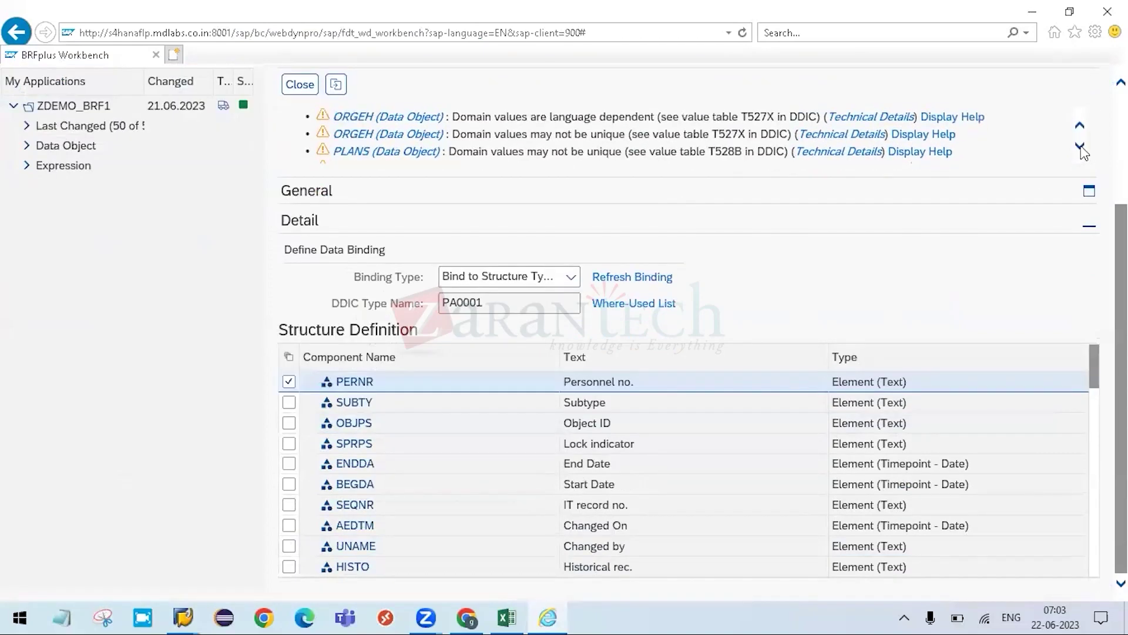
click(1083, 151)
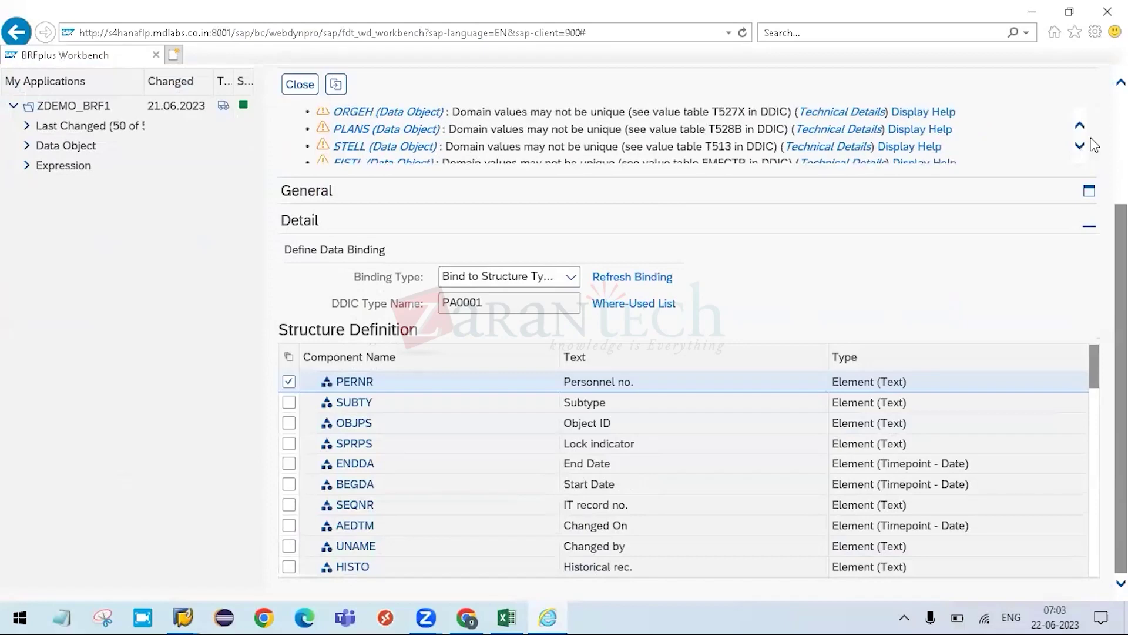
click(1082, 151)
- Activate the WA_PA0001 structure again and accept the activation confirmation
scroll(651, 202, up, 3)
click(578, 187)
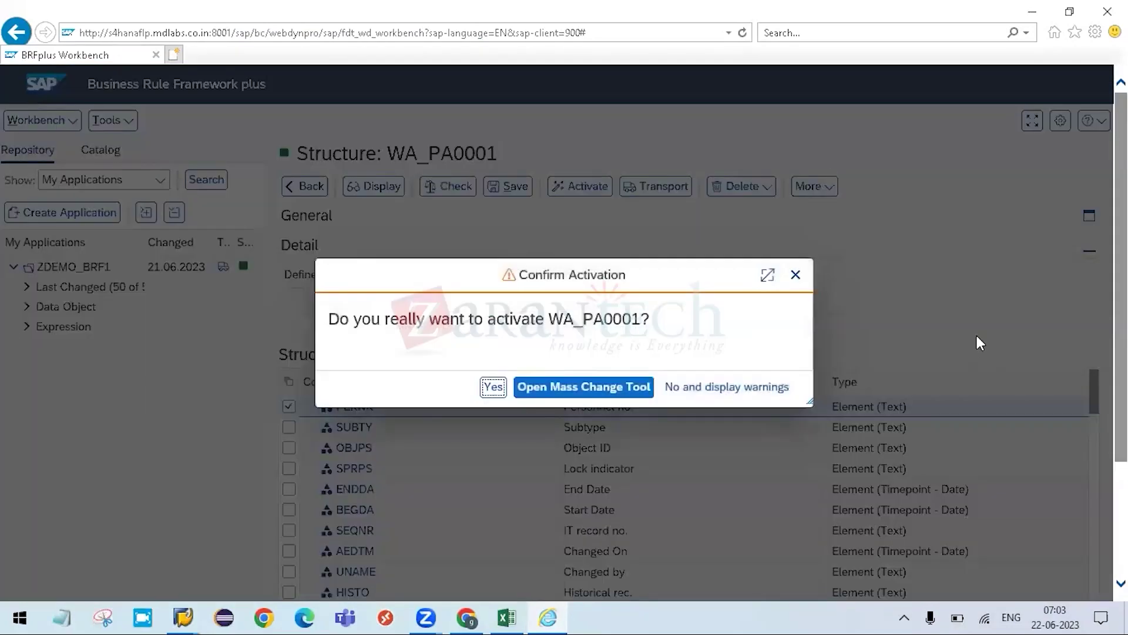
key(Return)
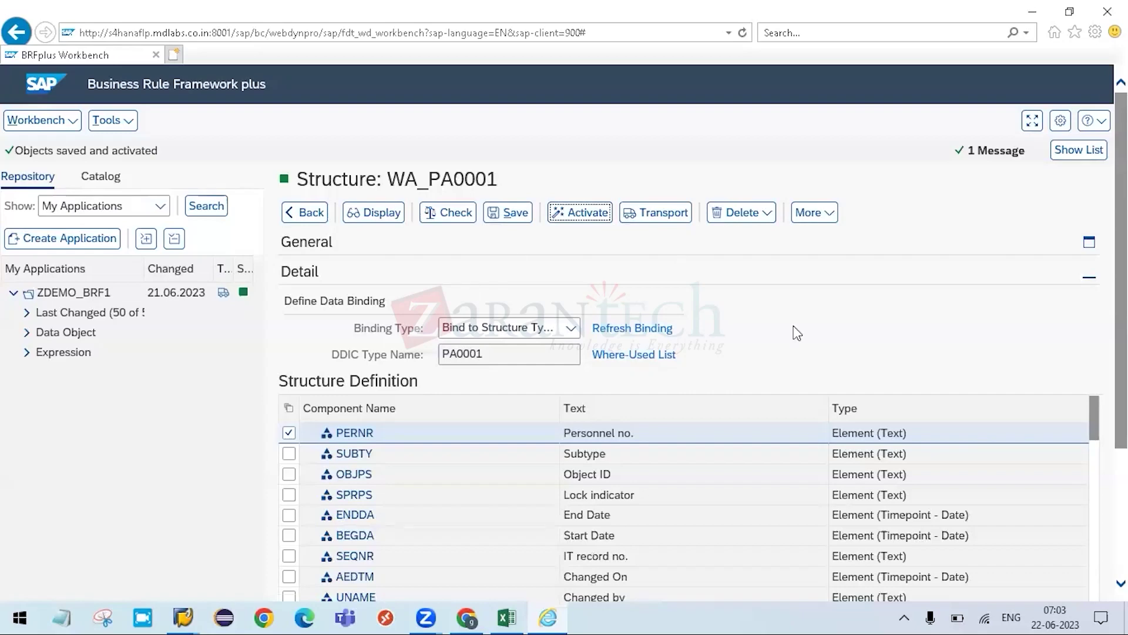
- Expand the data objects of ZDEMO_BRF1 and examine the elements listed for the application
key(alt+Tab)
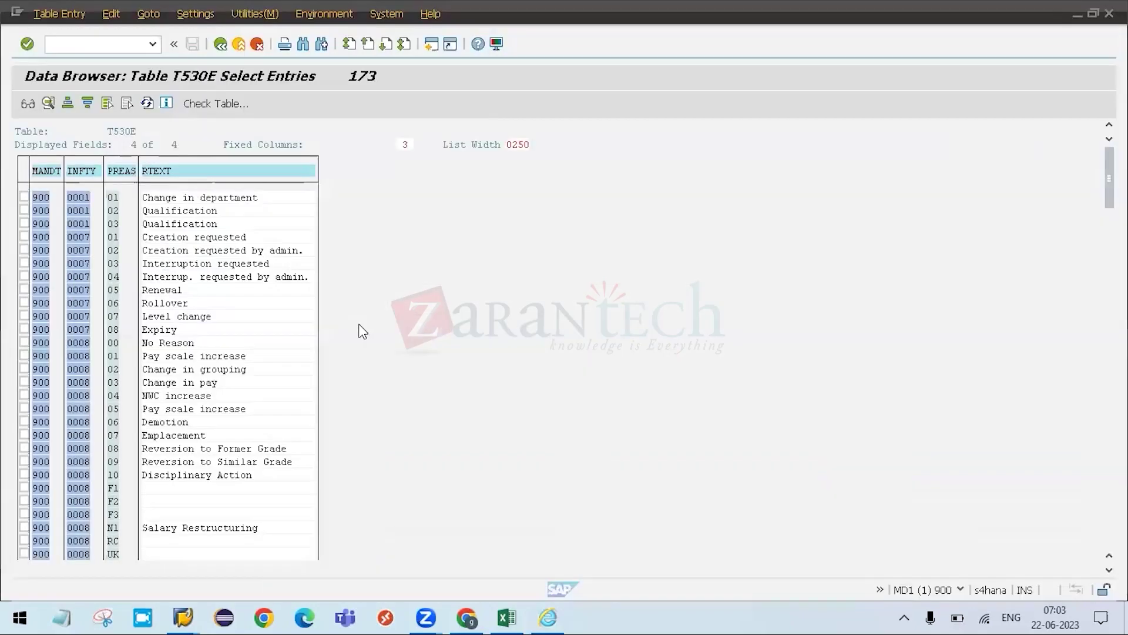
key(alt+Tab)
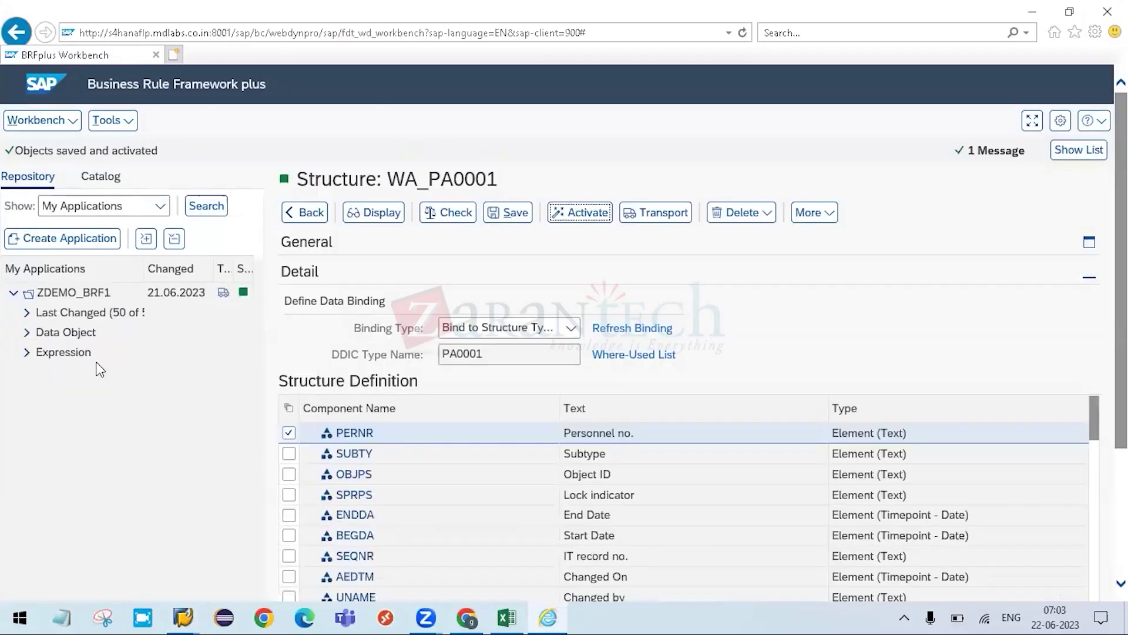
click(30, 334)
key(Tab)
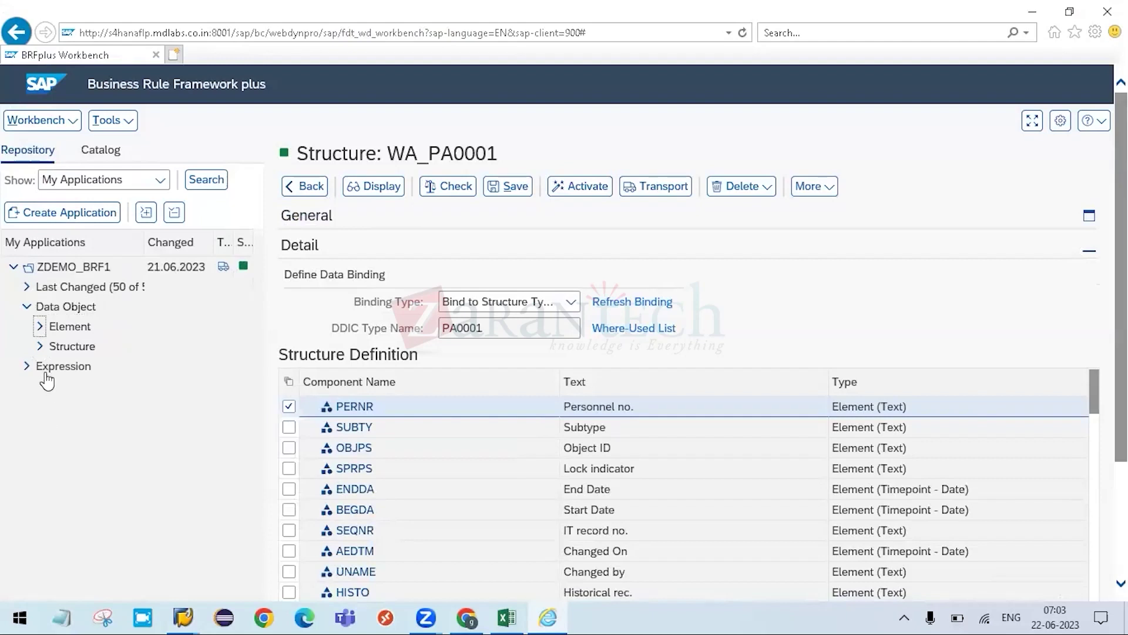
key(Return)
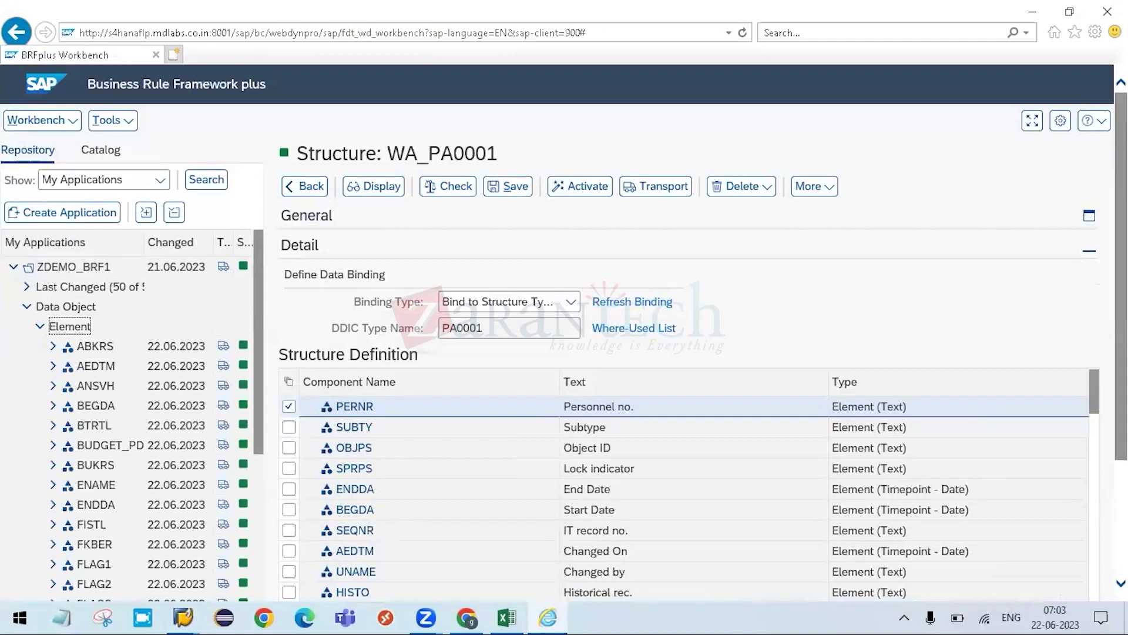
scroll(266, 350, down, 3)
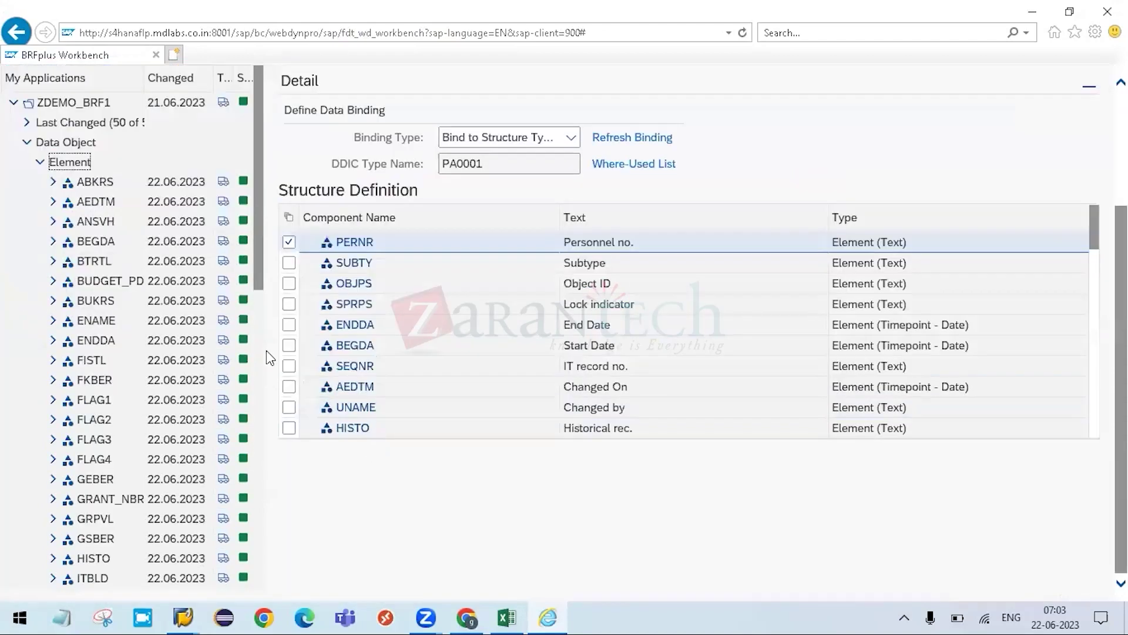
- Look through the remaining elements of ZDEMO_BRF1, including the LV_ENAME element
click(259, 305)
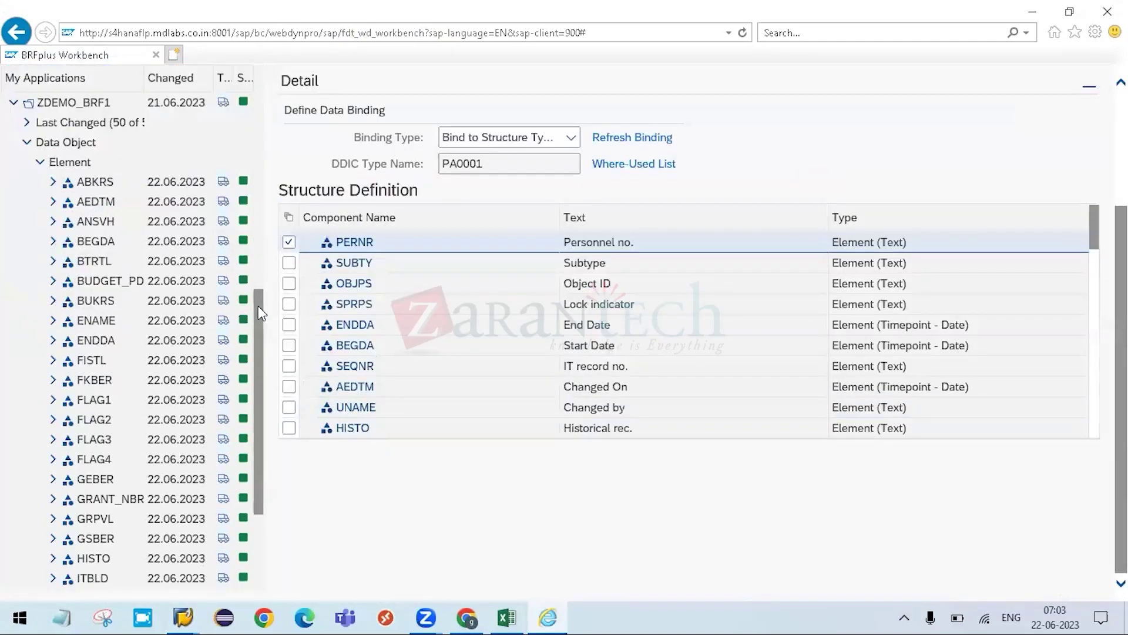
click(265, 548)
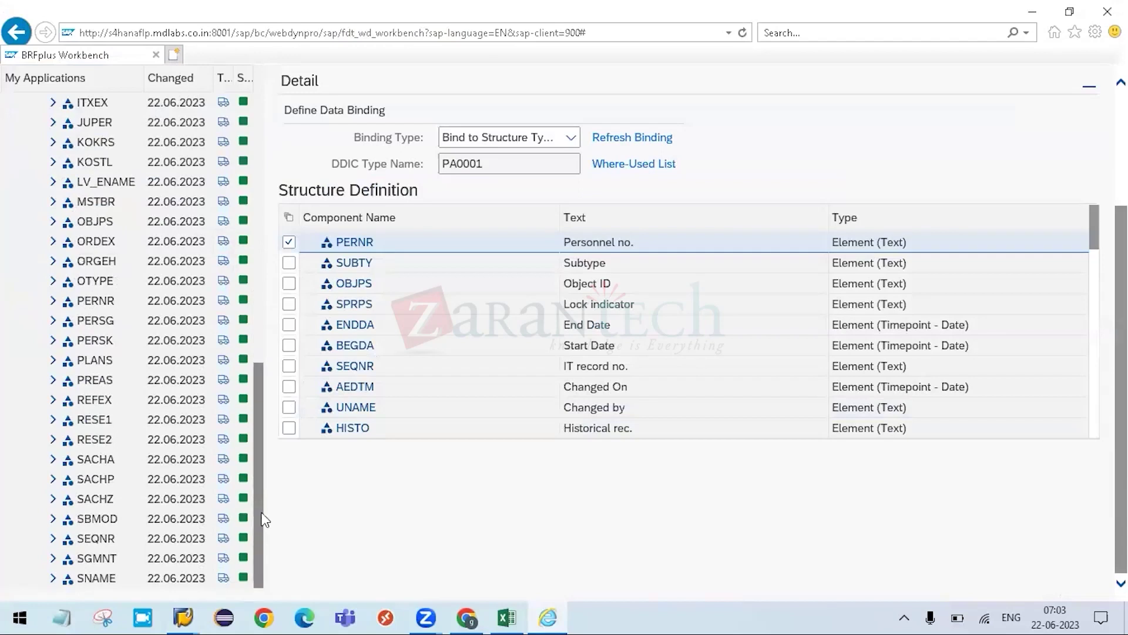
scroll(264, 520, down, 3)
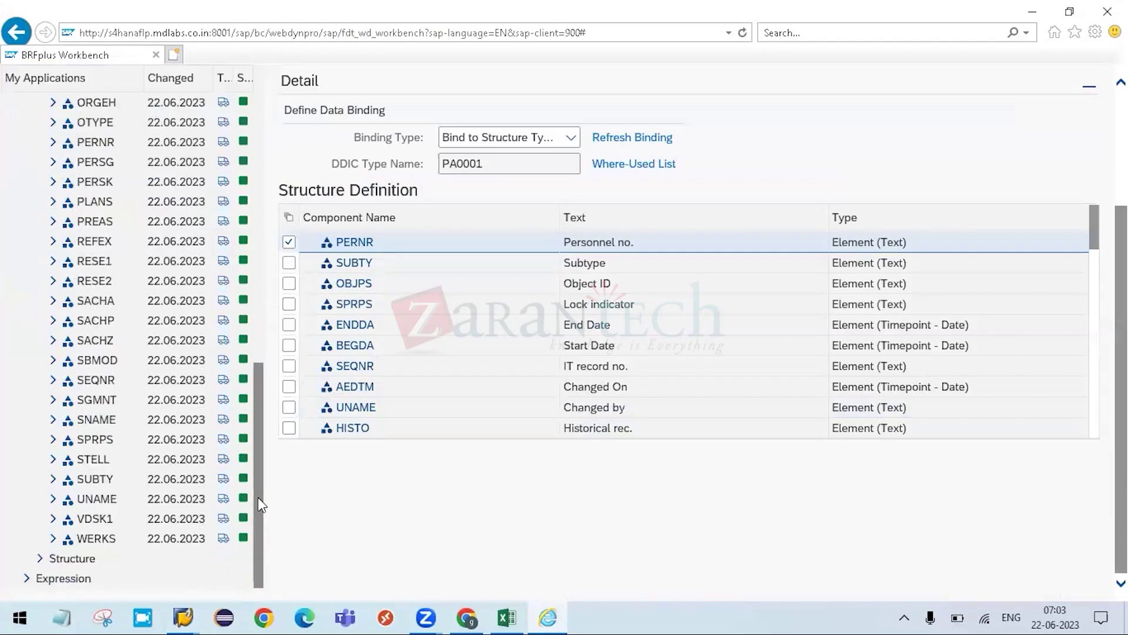
click(262, 359)
drag(262, 360, 262, 357)
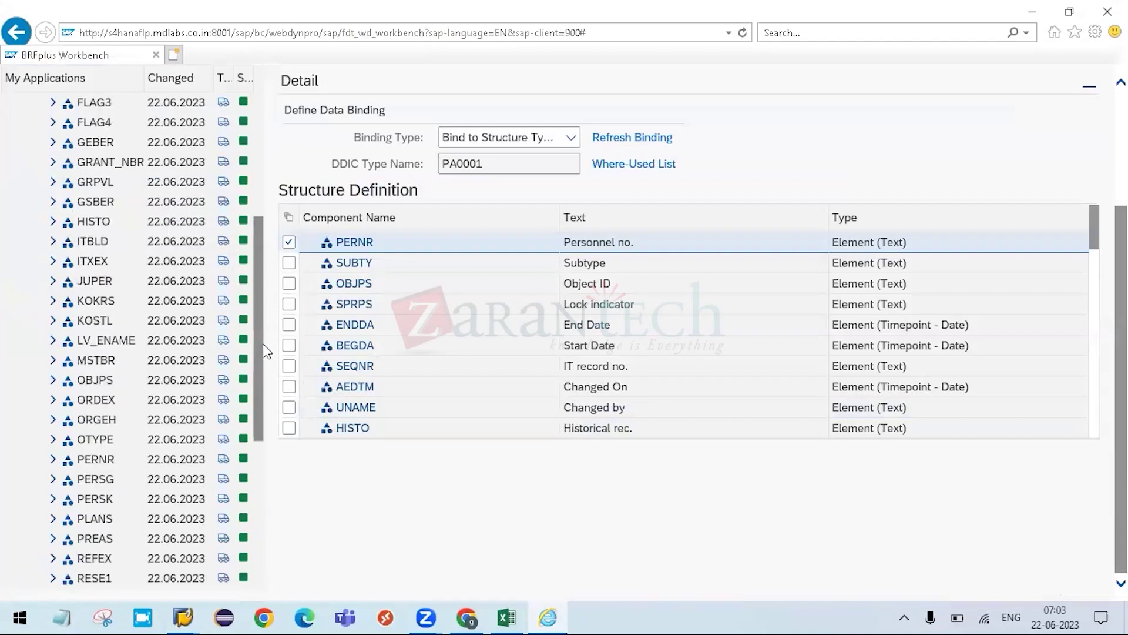
scroll(263, 343, up, 1)
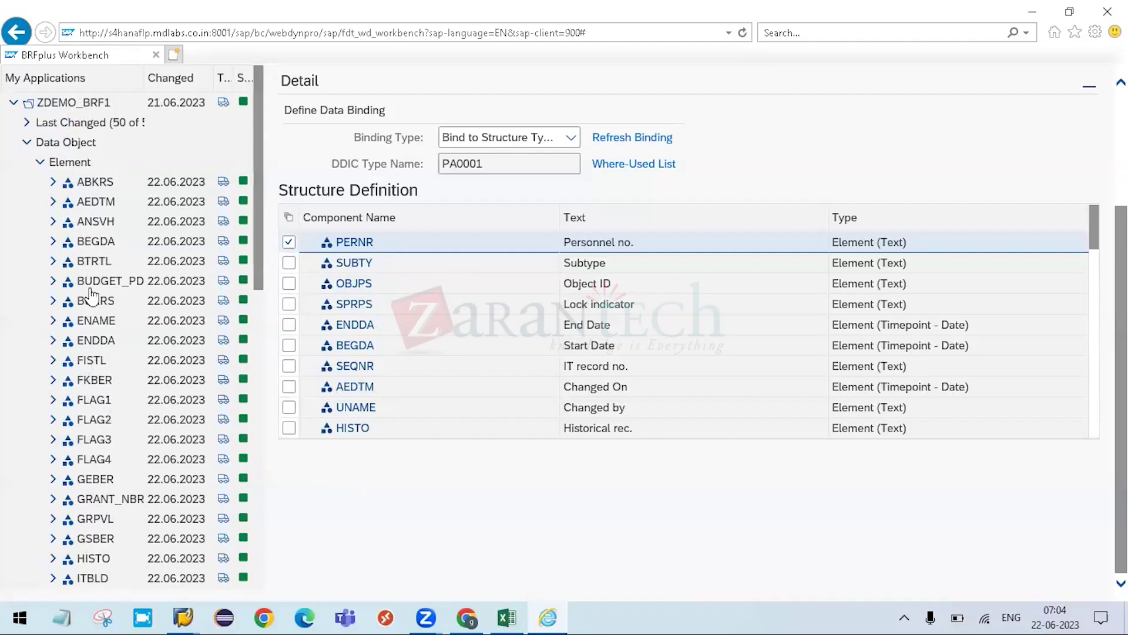
- Collapse the element list, expand the structures of ZDEMO_BRF1 and open the WA_PA0001 structure
click(39, 164)
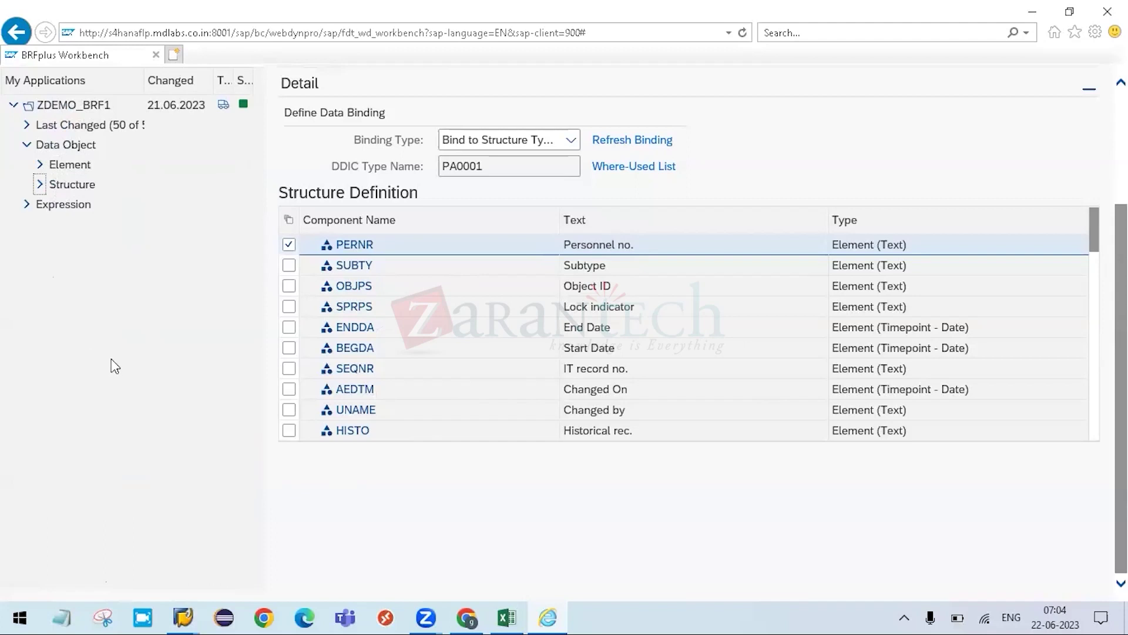
click(53, 206)
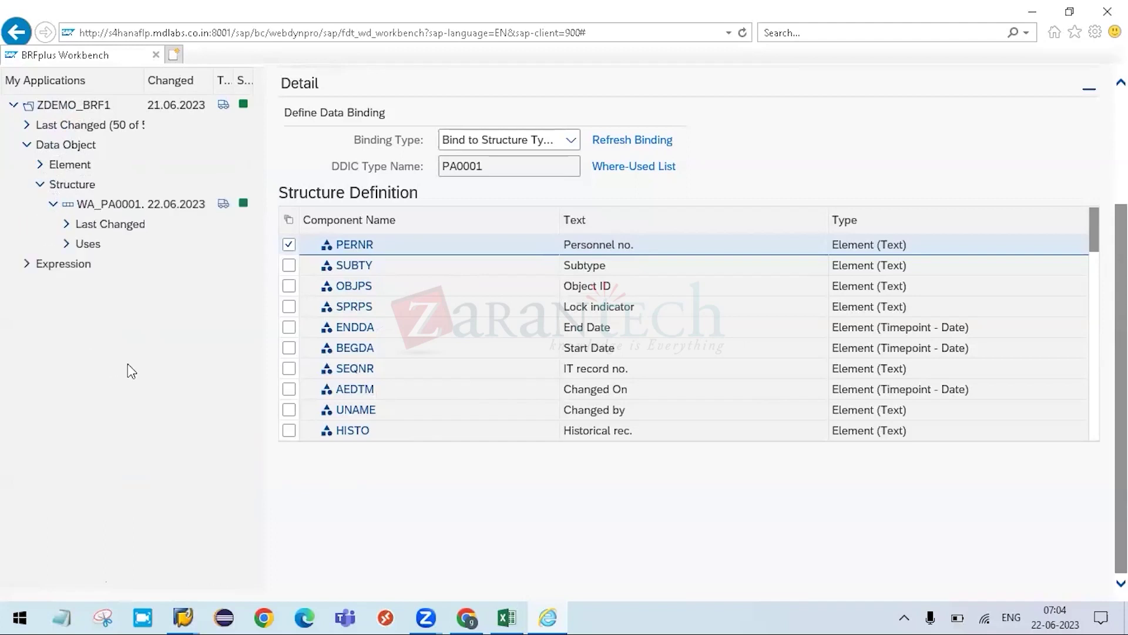
click(96, 204)
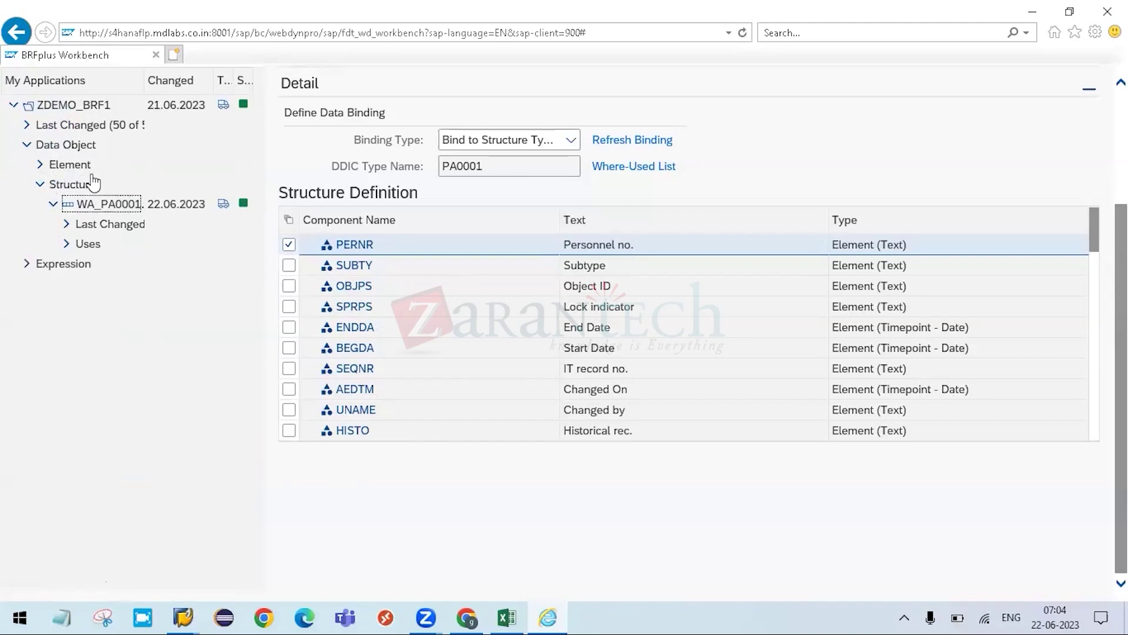
click(40, 164)
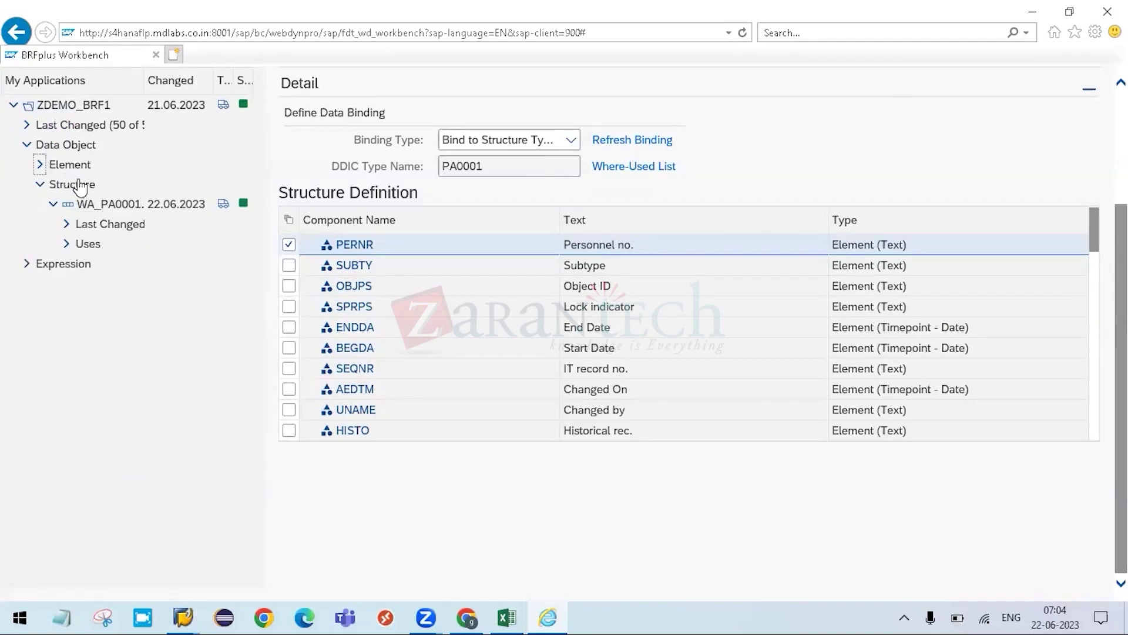
click(70, 166)
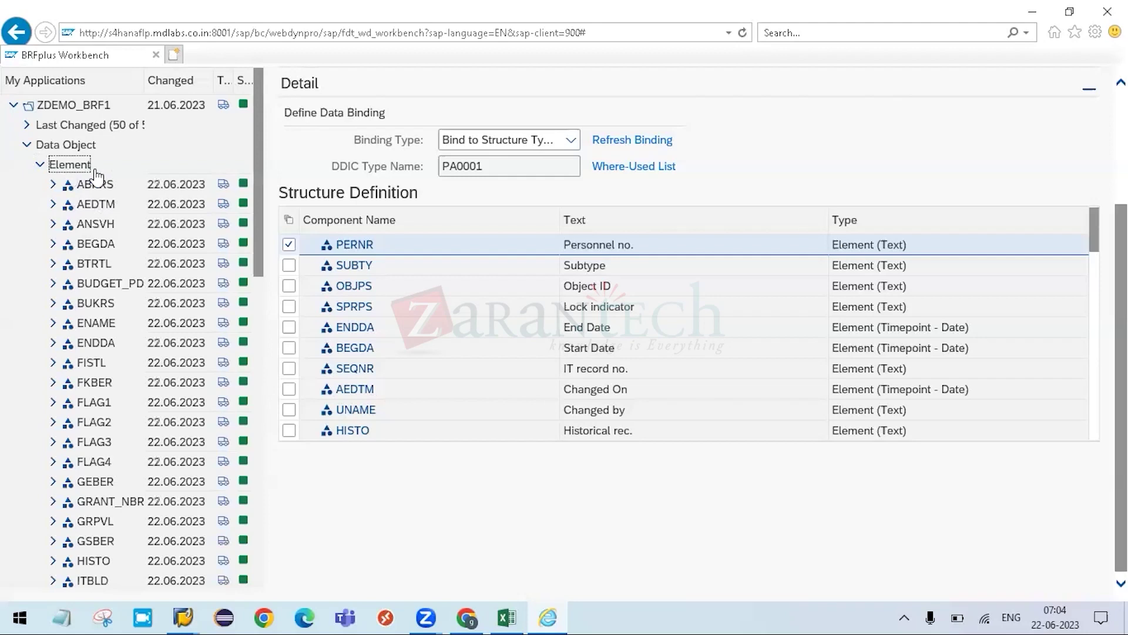
click(39, 166)
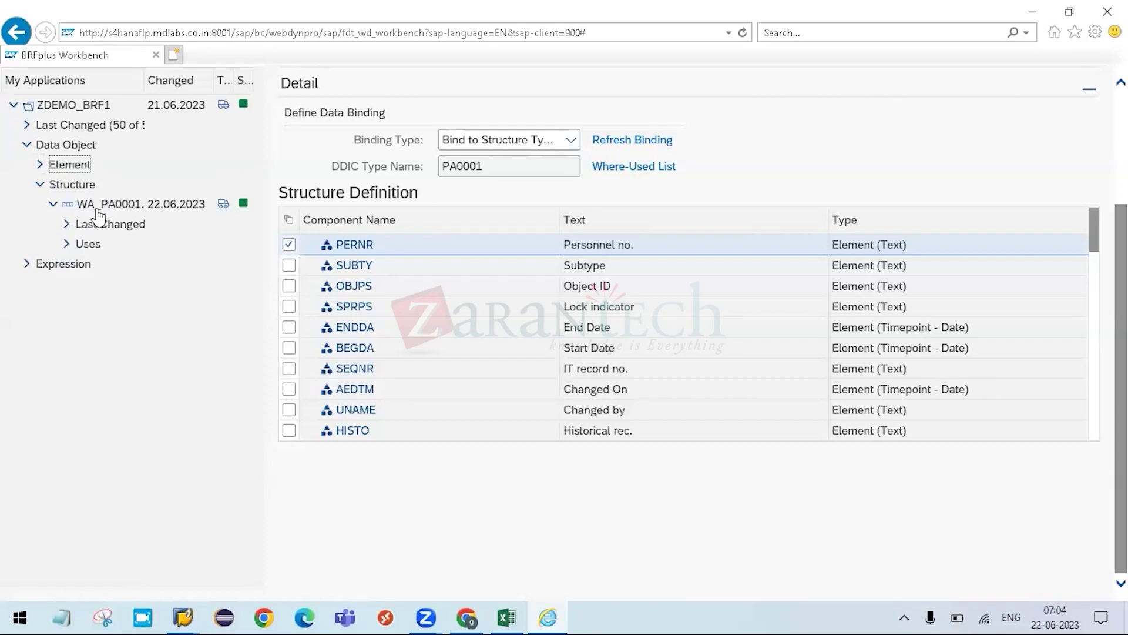
click(103, 206)
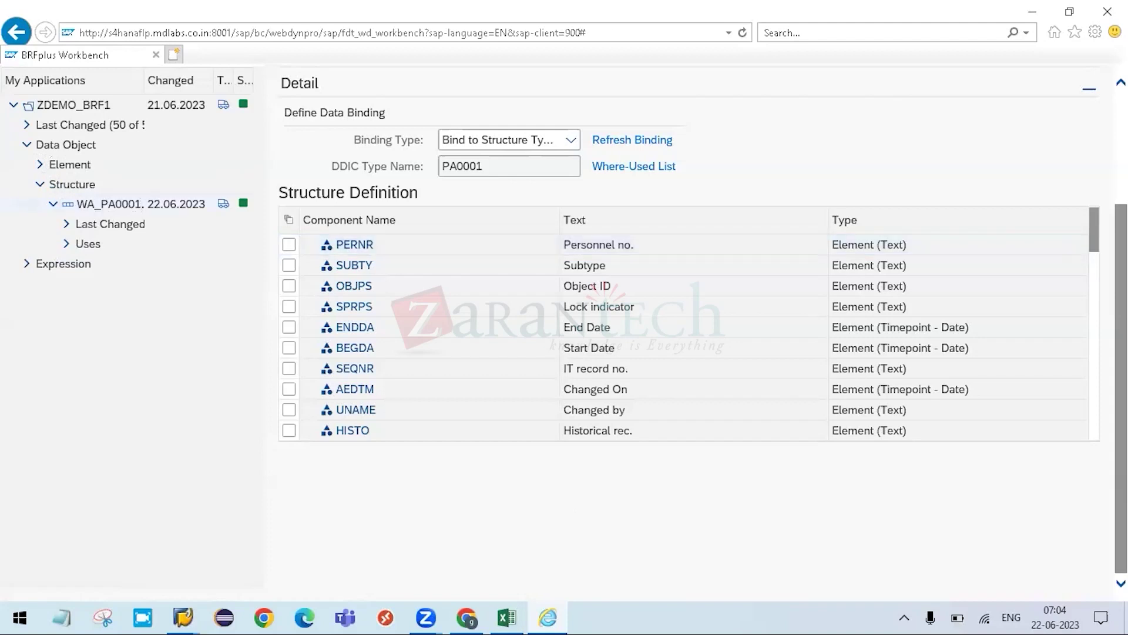
scroll(718, 339, up, 3)
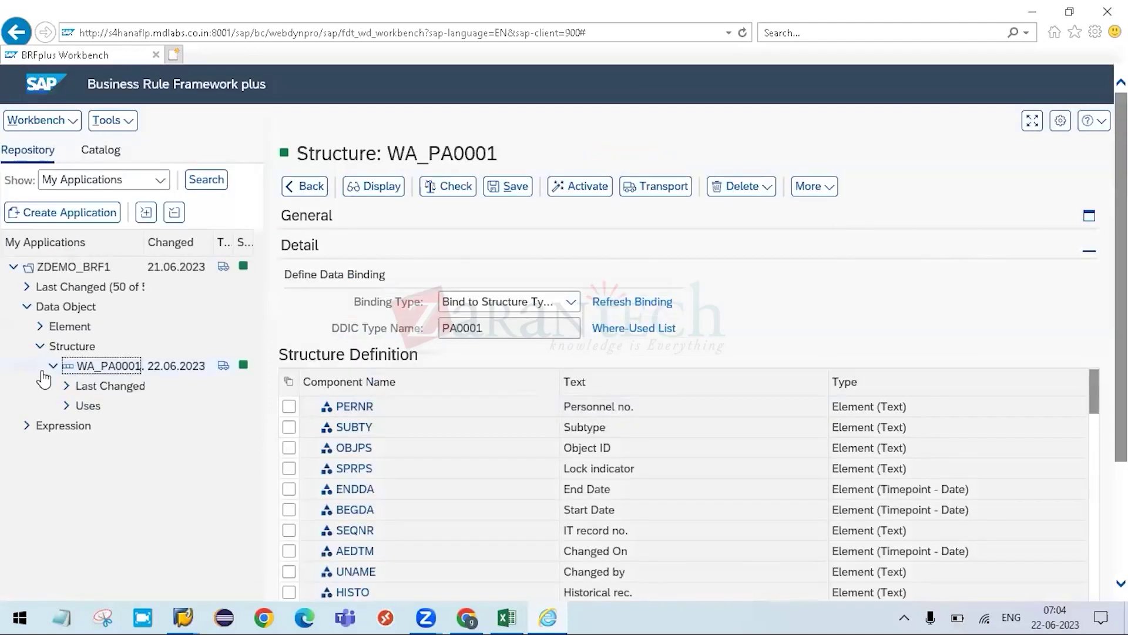
- Start a new table data object named IT_PA0001 with the short text "Pa0001 Table Type"
click(38, 348)
right_click(65, 306)
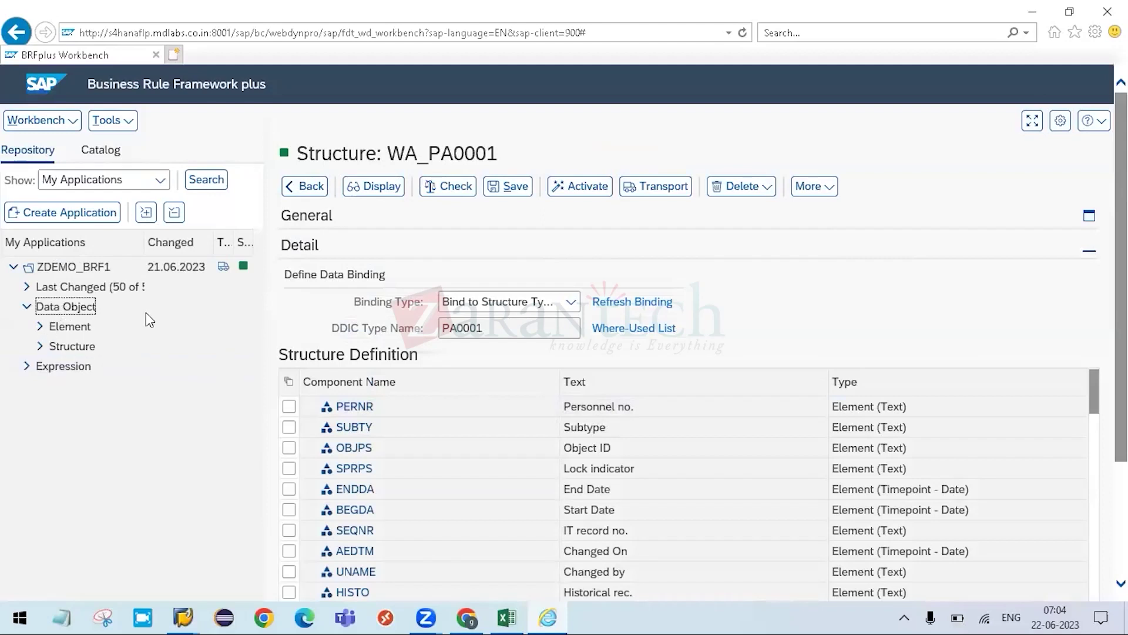
mouse_move(276, 321)
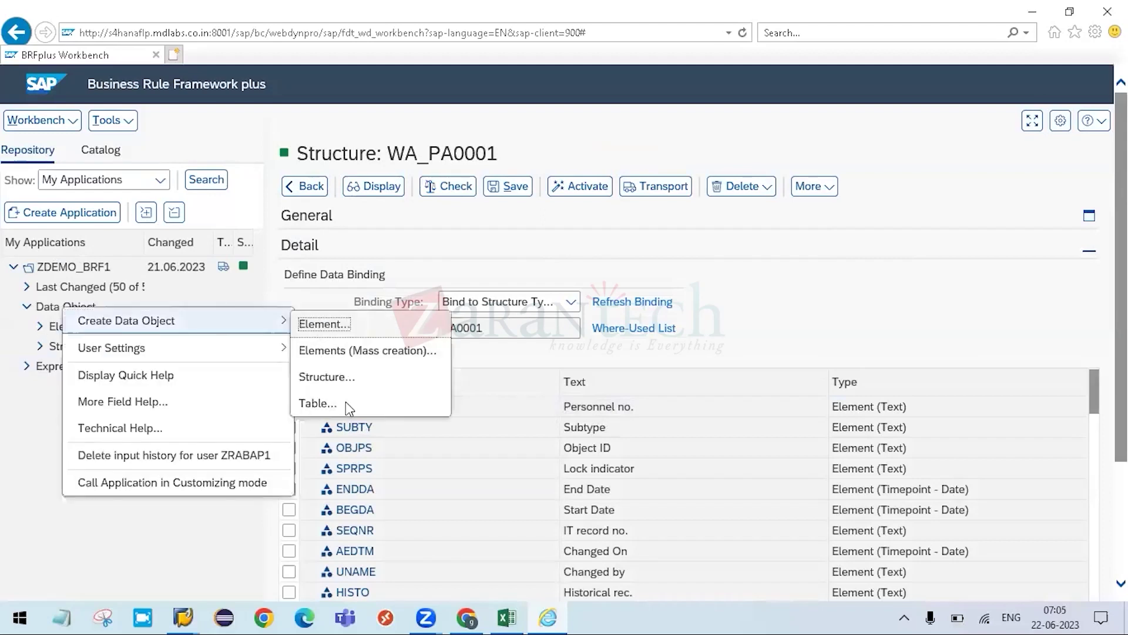
click(136, 551)
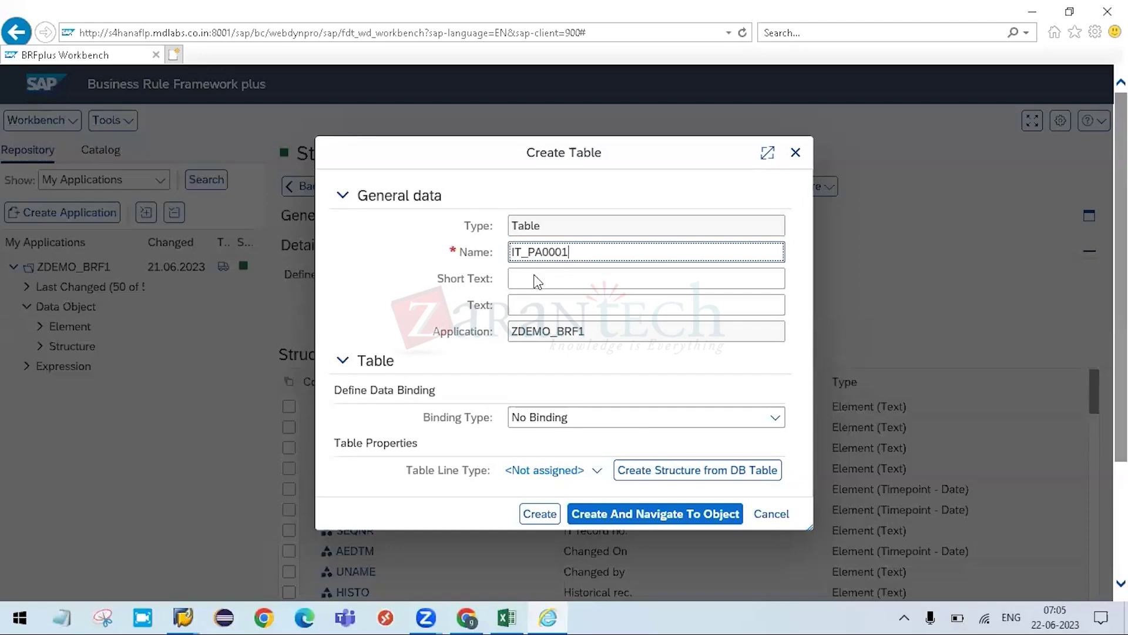
click(536, 281)
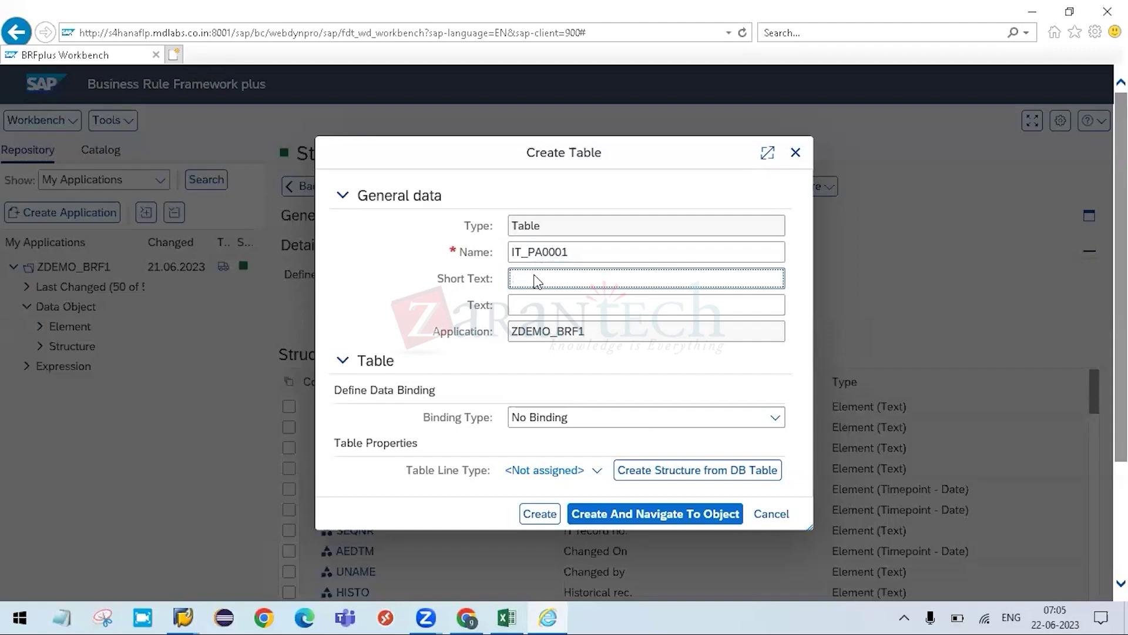
text(Pa0001 Table Type)
- Try to bind the new table to the DDIC table type PA0001
click(575, 421)
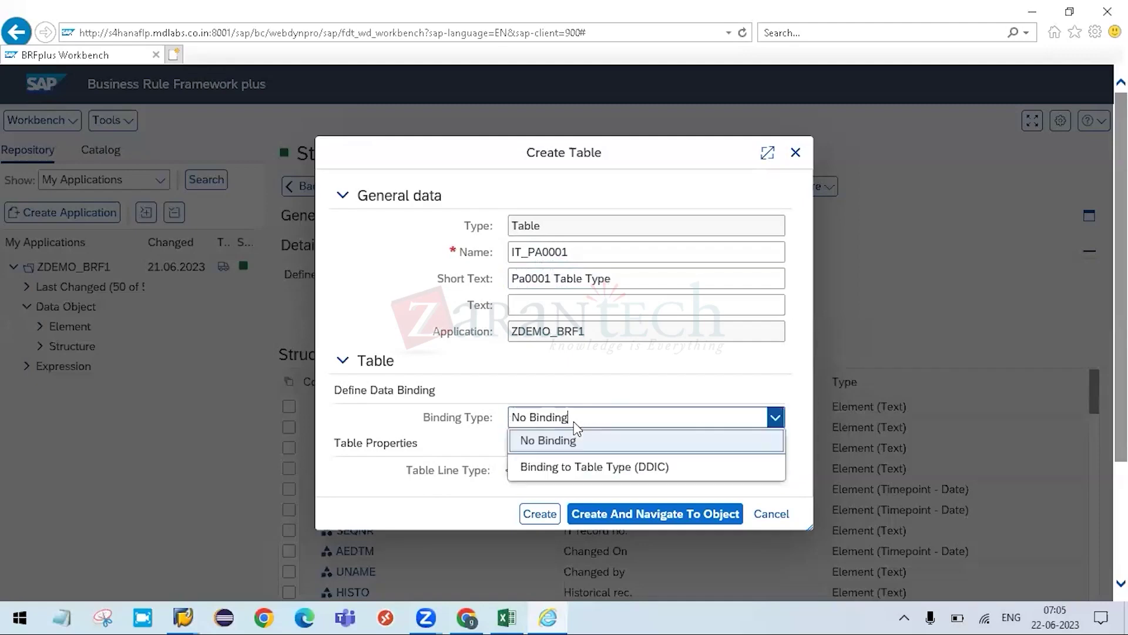
click(592, 471)
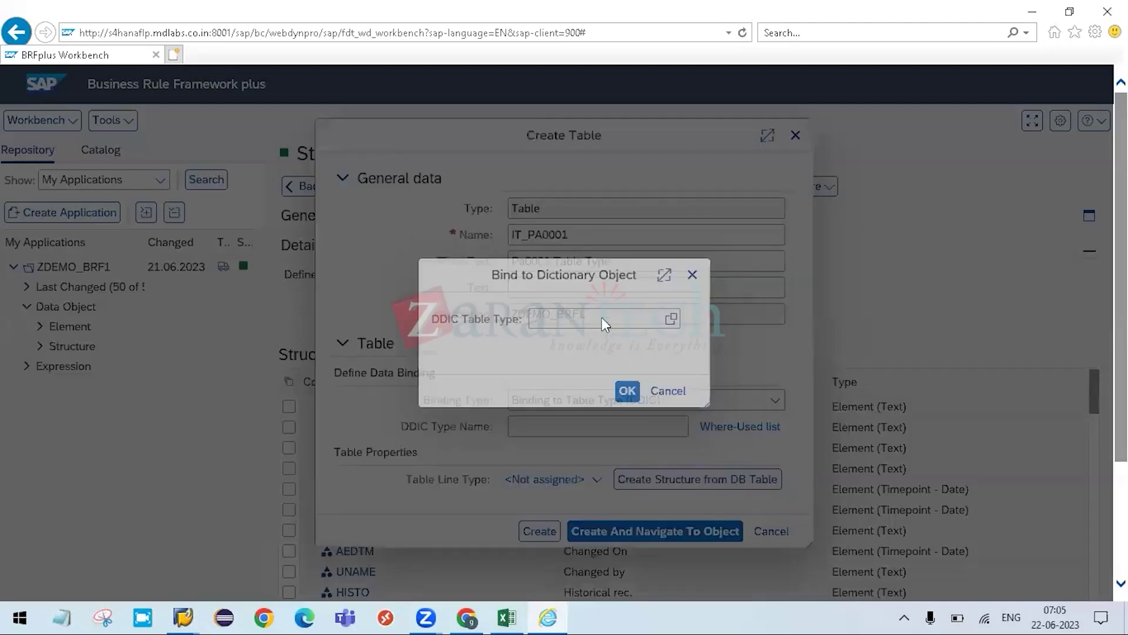
text(PA001)
key(BackSpace)
text(01)
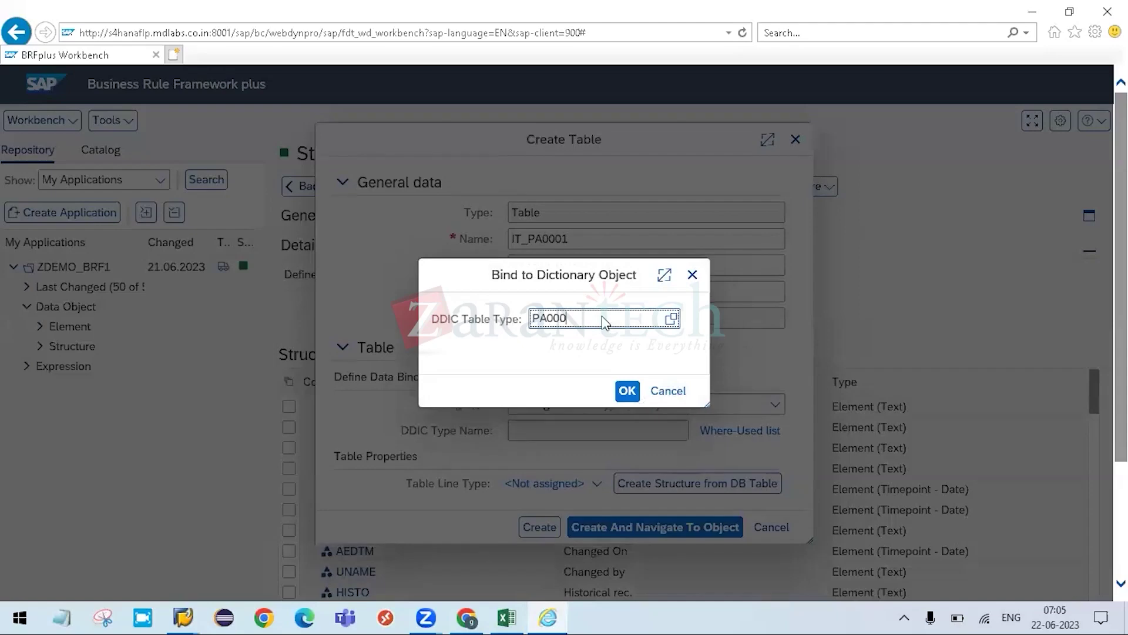
click(629, 392)
key(Tab)
key(Tab)
key(Return)
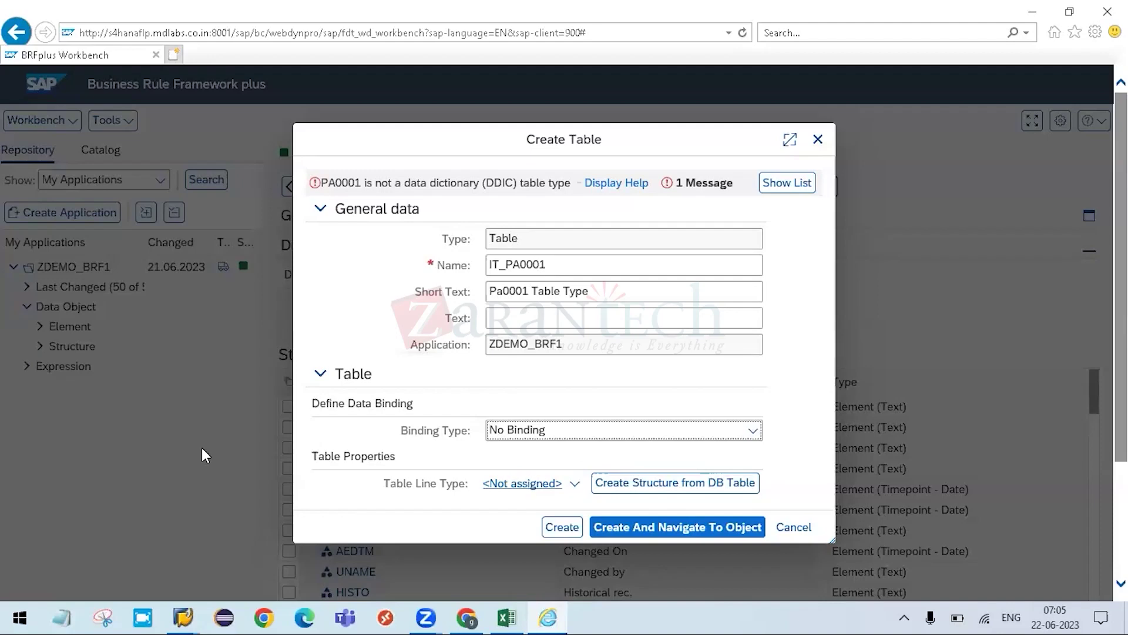
- Generate the table's line type as a structure from database table pa0001
click(574, 487)
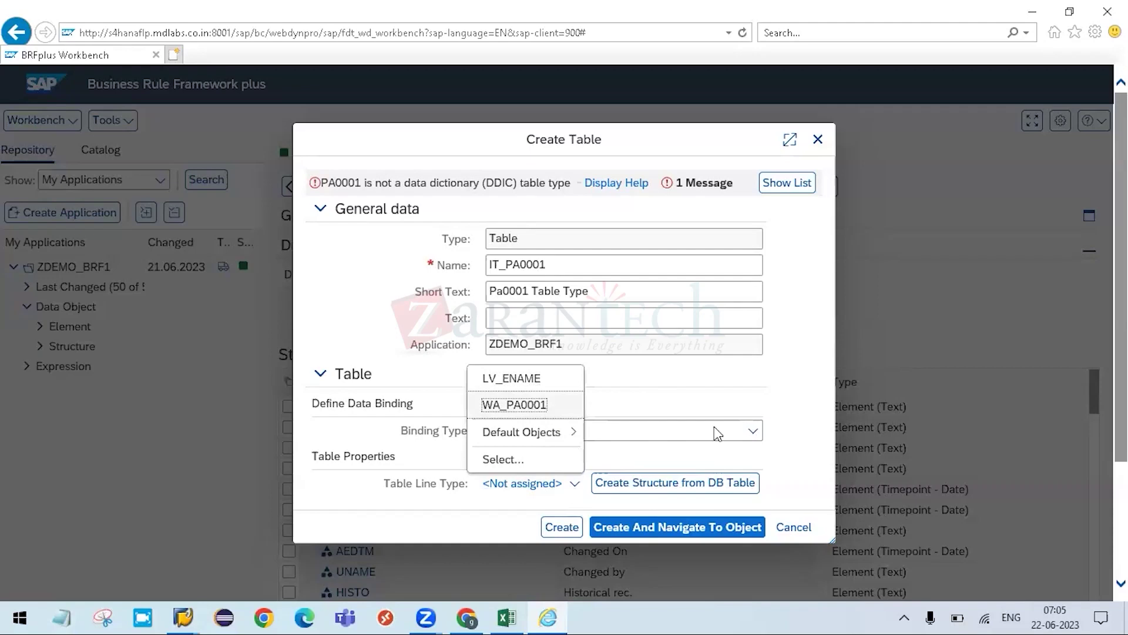
click(676, 488)
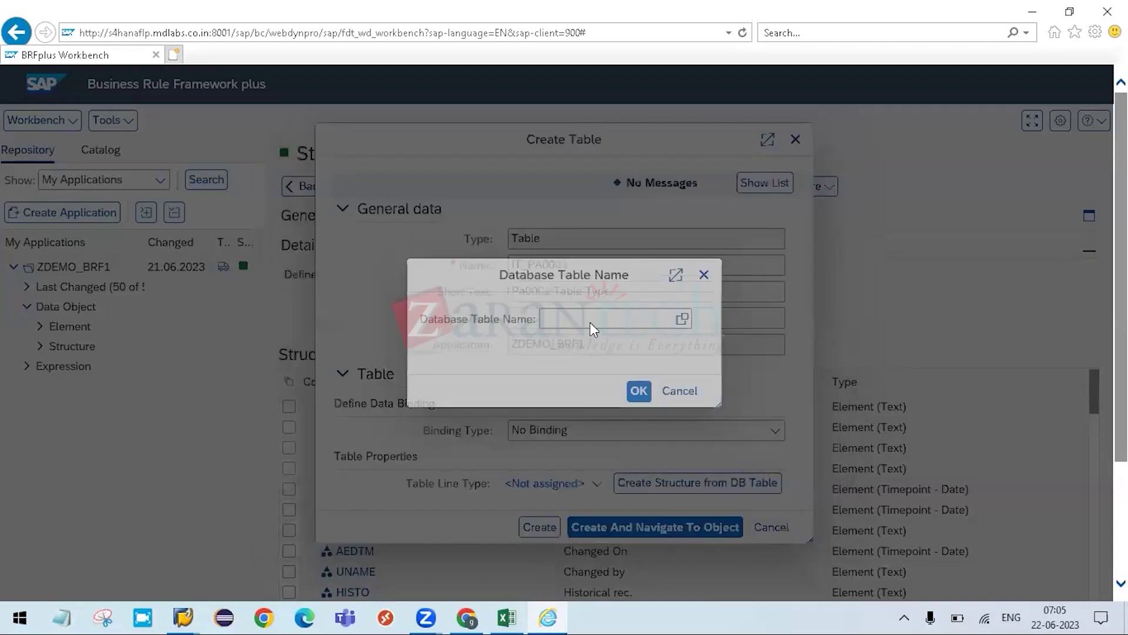
text(pa00)
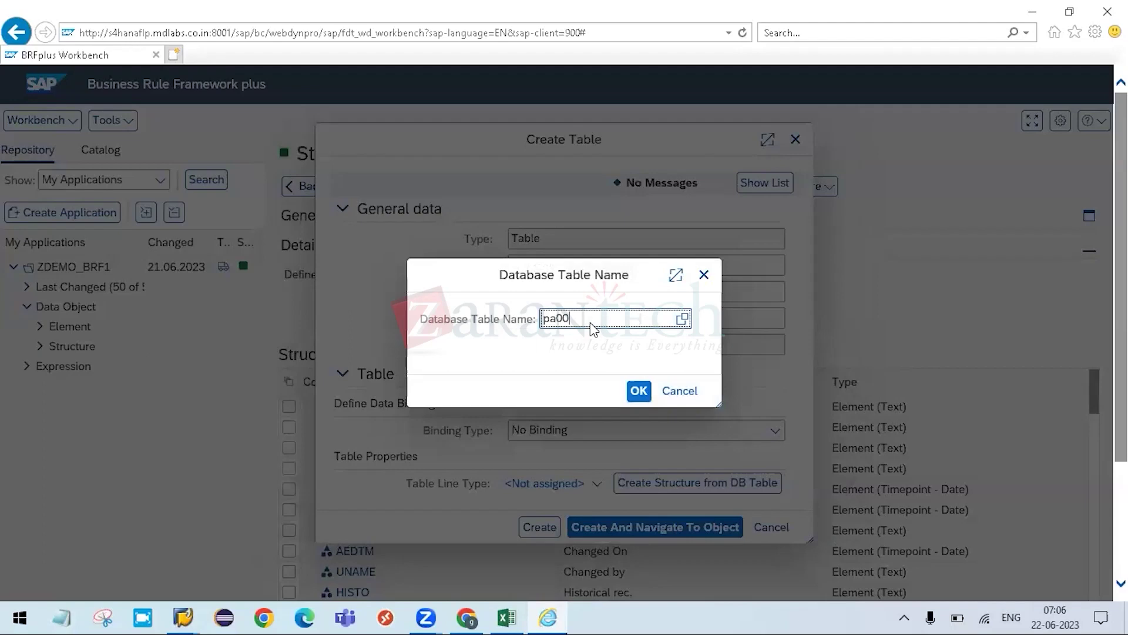
text(01)
click(616, 357)
key(Tab)
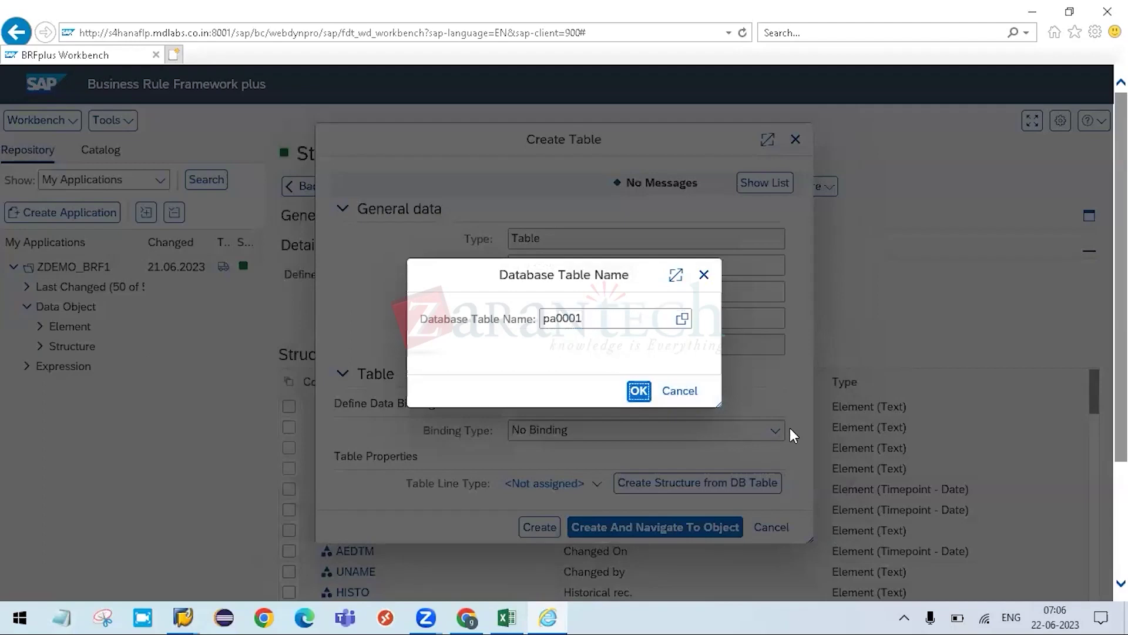
key(Return)
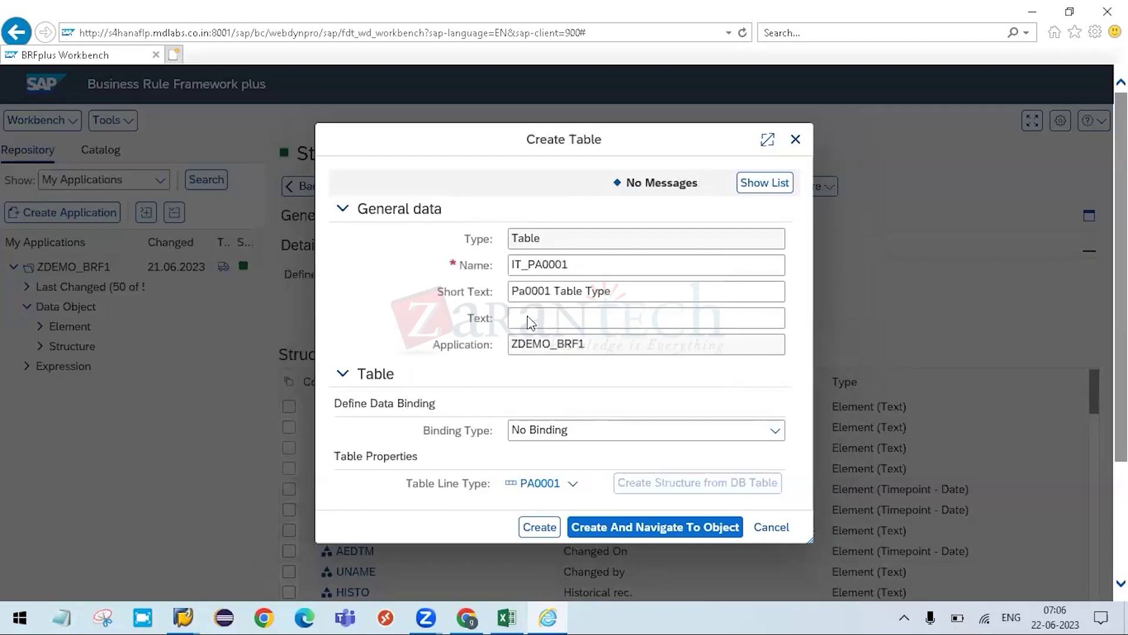
- Create the IT_PA0001 table and open the new object
click(536, 270)
click(517, 616)
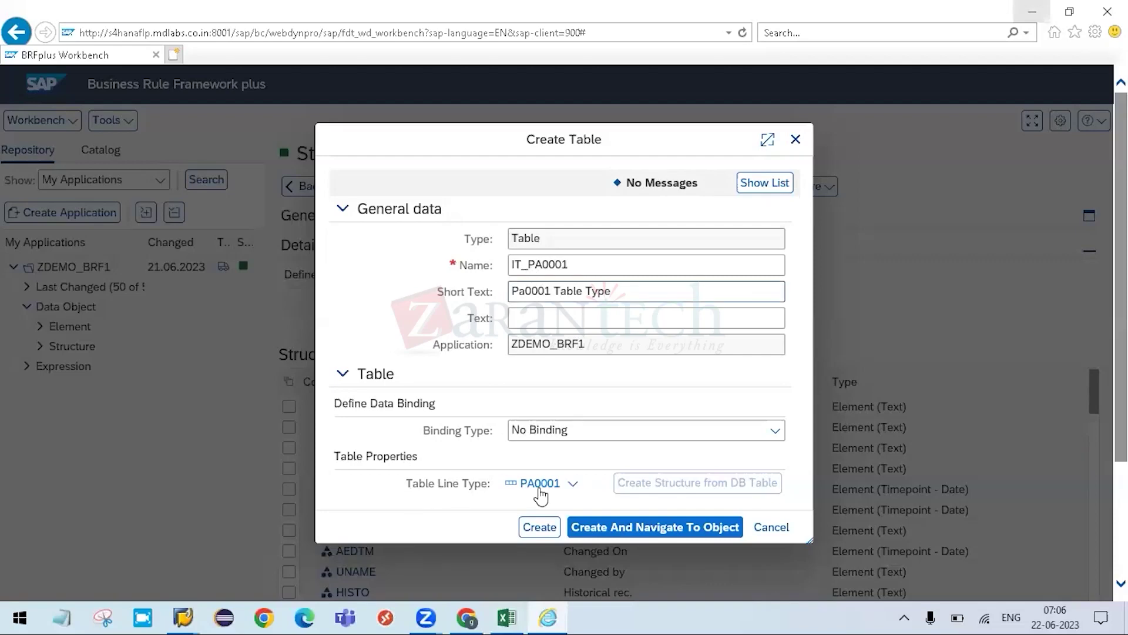
click(1018, 387)
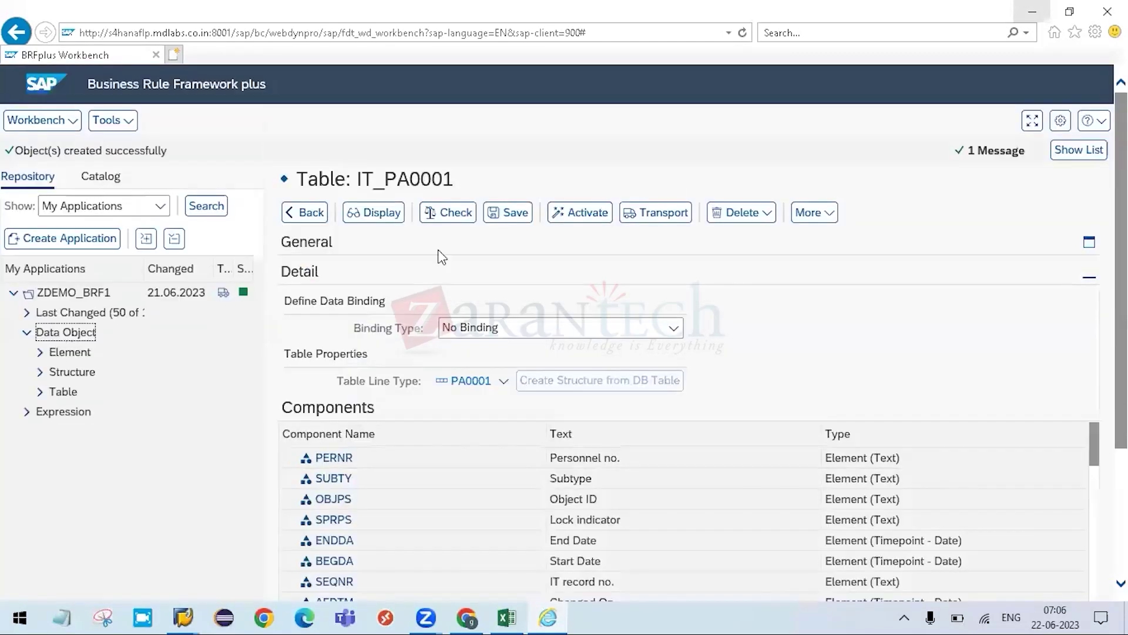
- Run a check on the IT_PA0001 table and save it
click(459, 213)
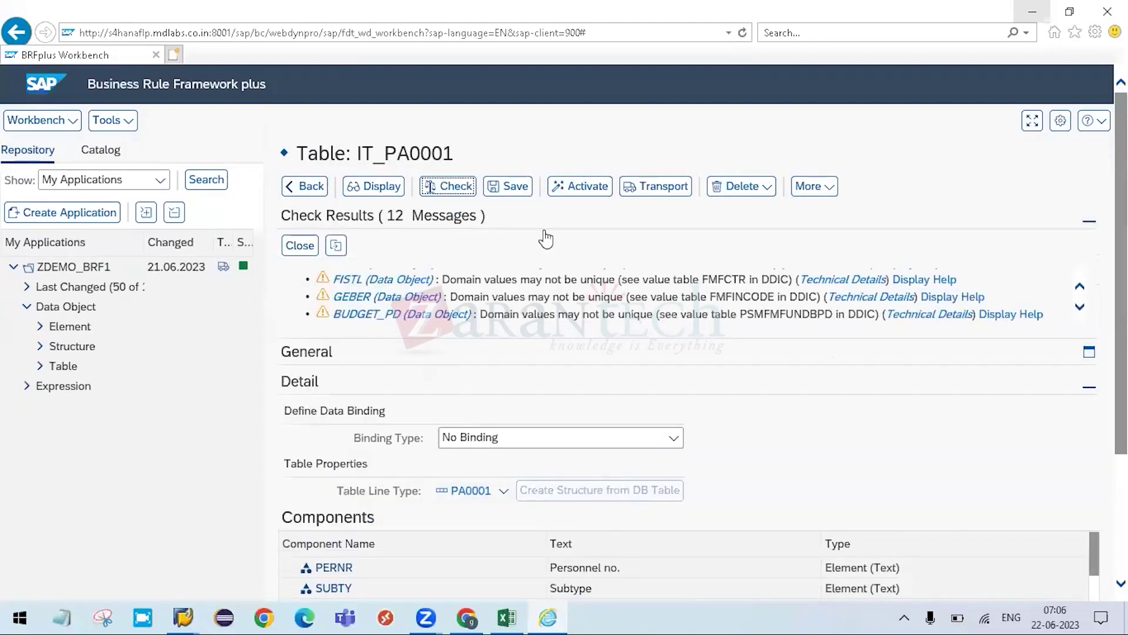
key(Tab)
key(Return)
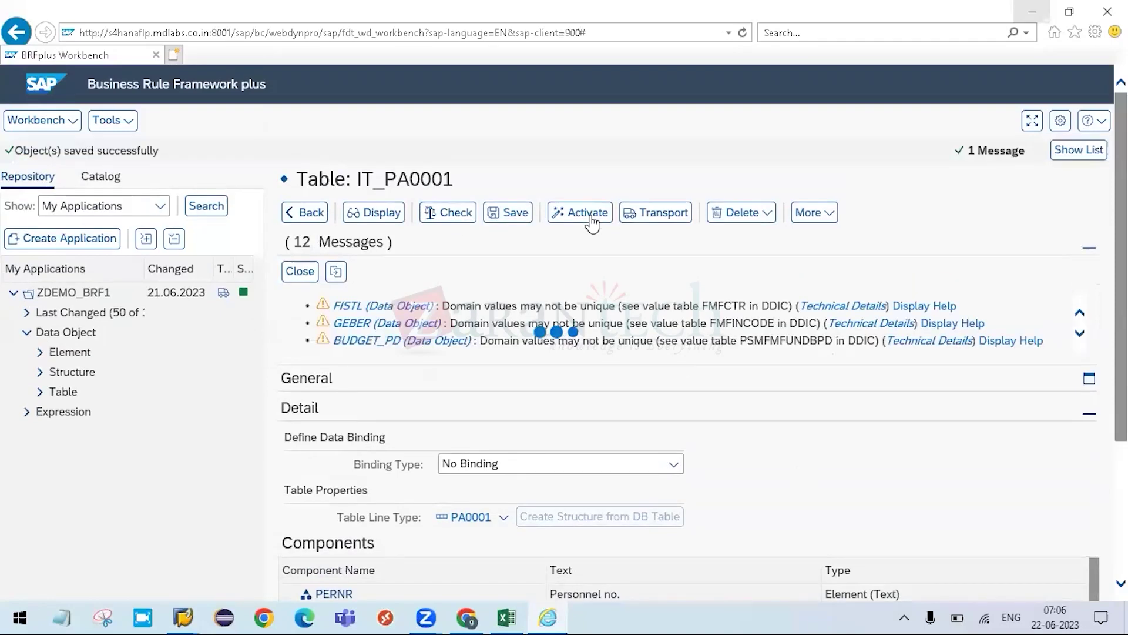
- Activate the IT_PA0001 table
key(Tab)
key(Return)
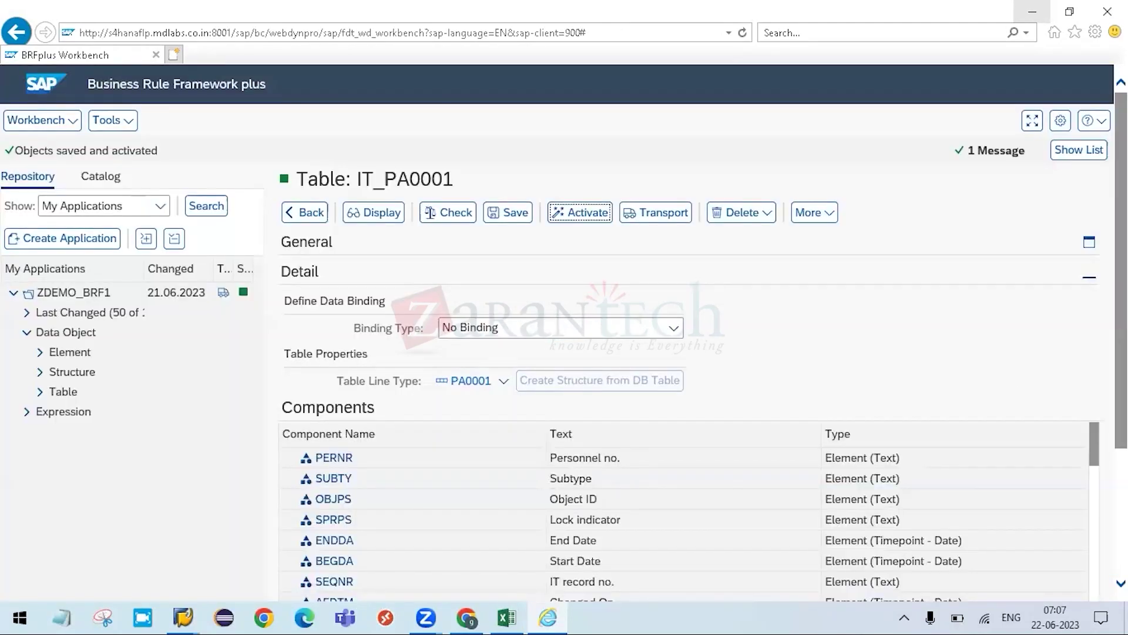
- Expand the tables of ZDEMO_BRF1, open IT_PA0001 and examine its components
scroll(564, 353, down, 3)
scroll(141, 510, up, 3)
click(39, 392)
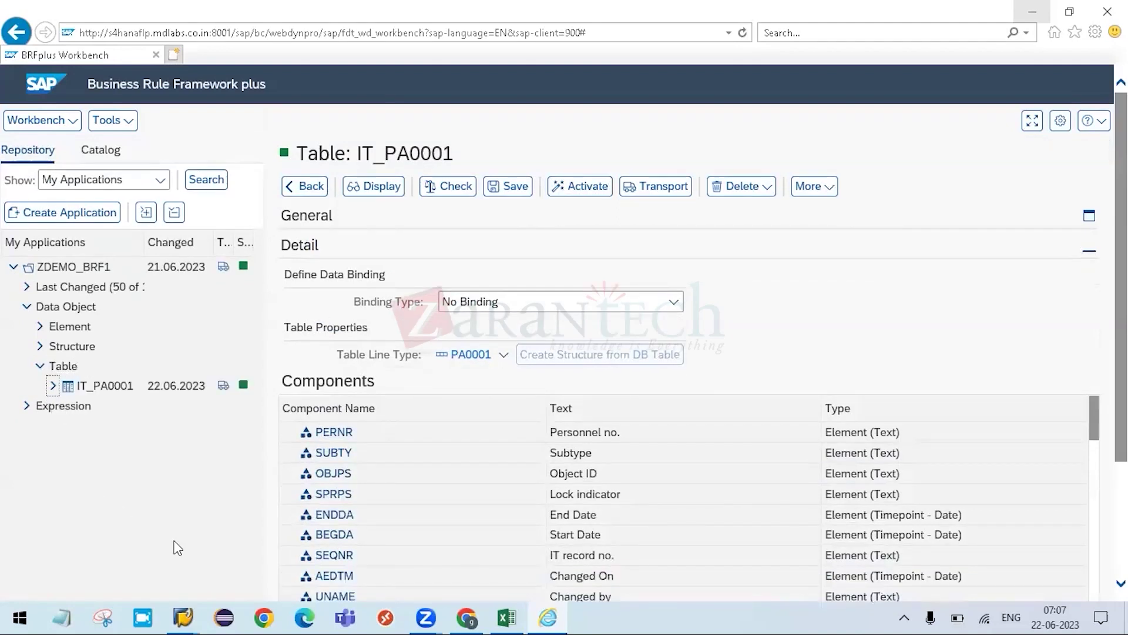
click(112, 387)
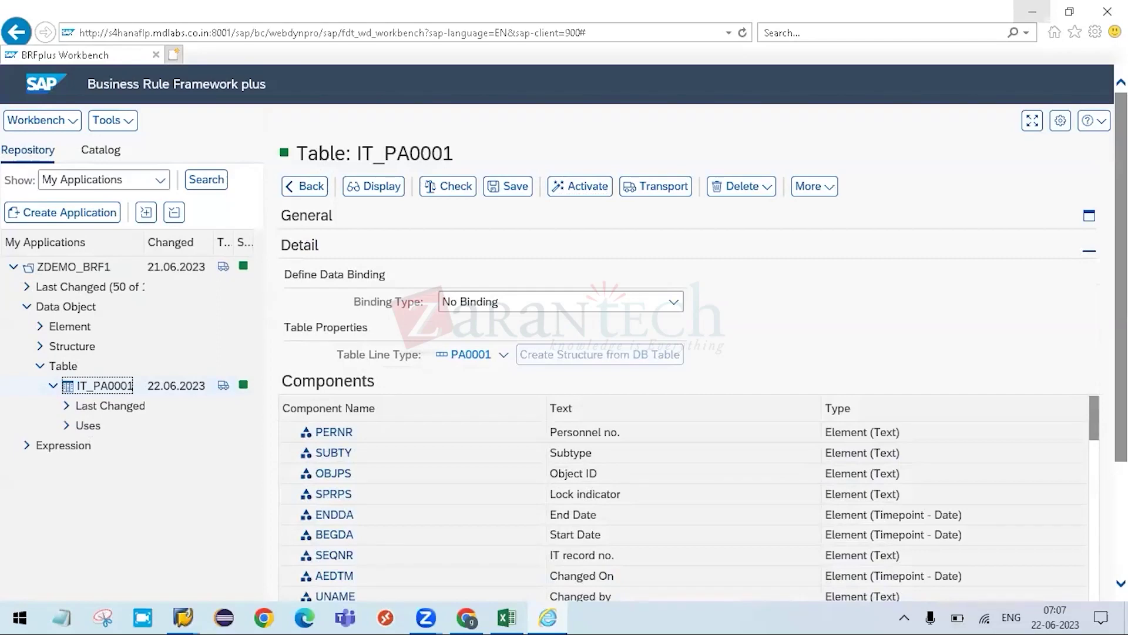
scroll(393, 405, down, 3)
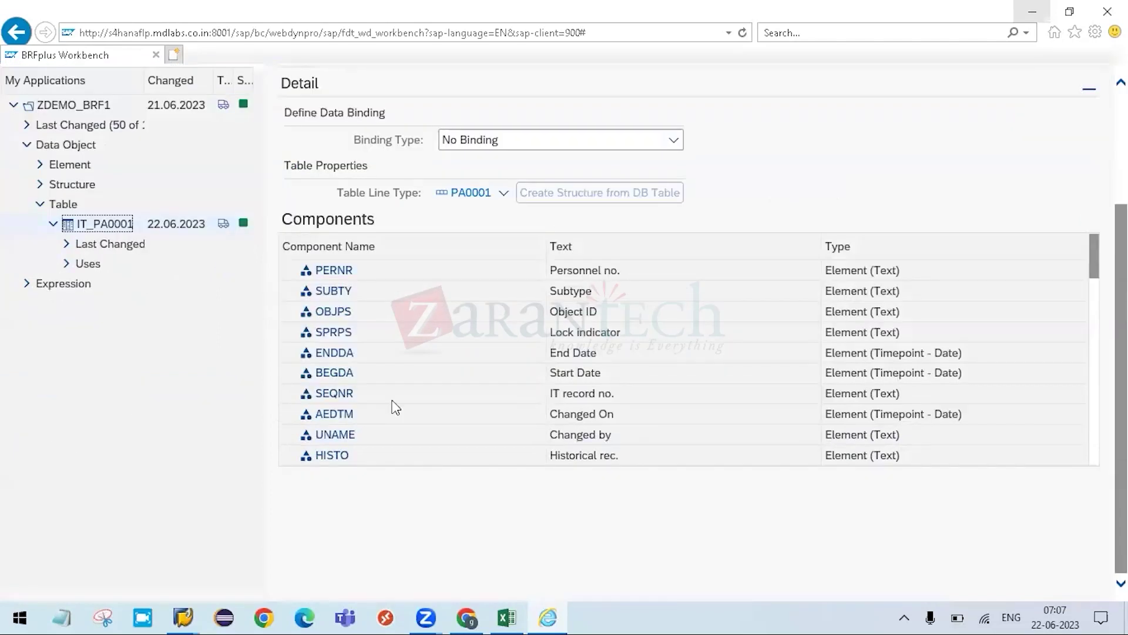
scroll(393, 406, up, 3)
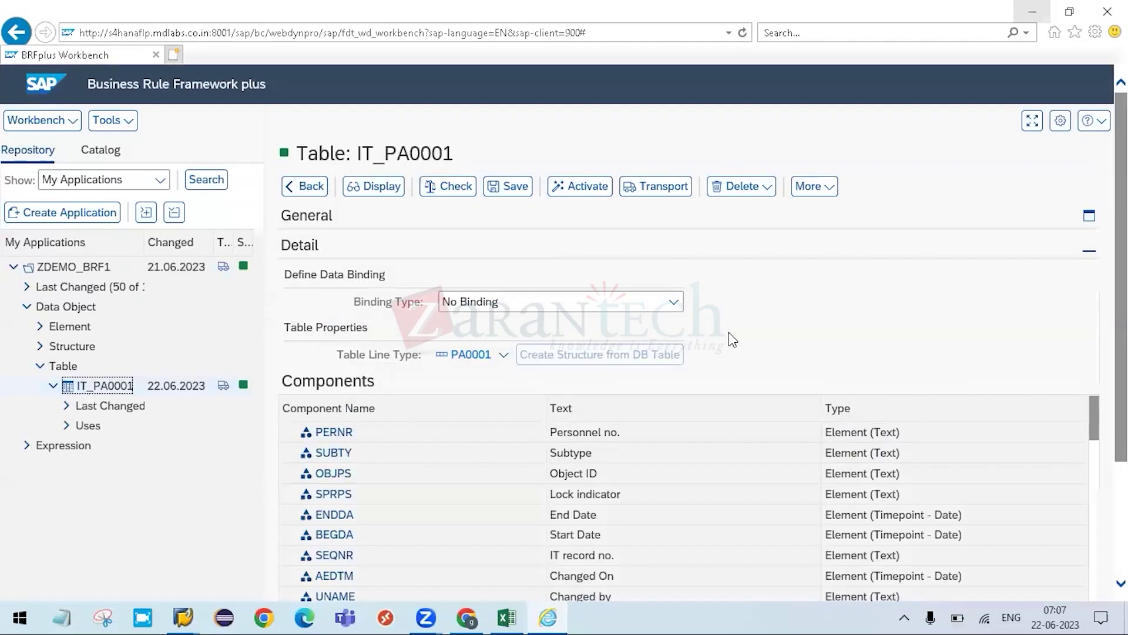
- Expand the DB Lookup and Table Operation expressions of ZDEMO_BRF1 and open the FETCH_DATA database lookup
click(40, 366)
click(26, 386)
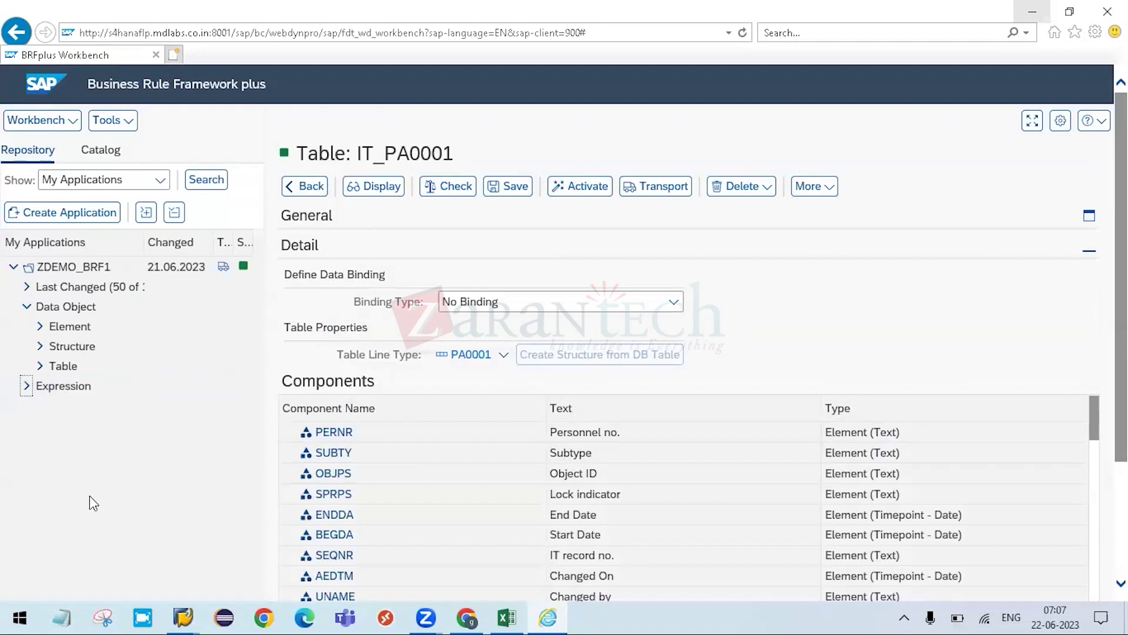
click(79, 407)
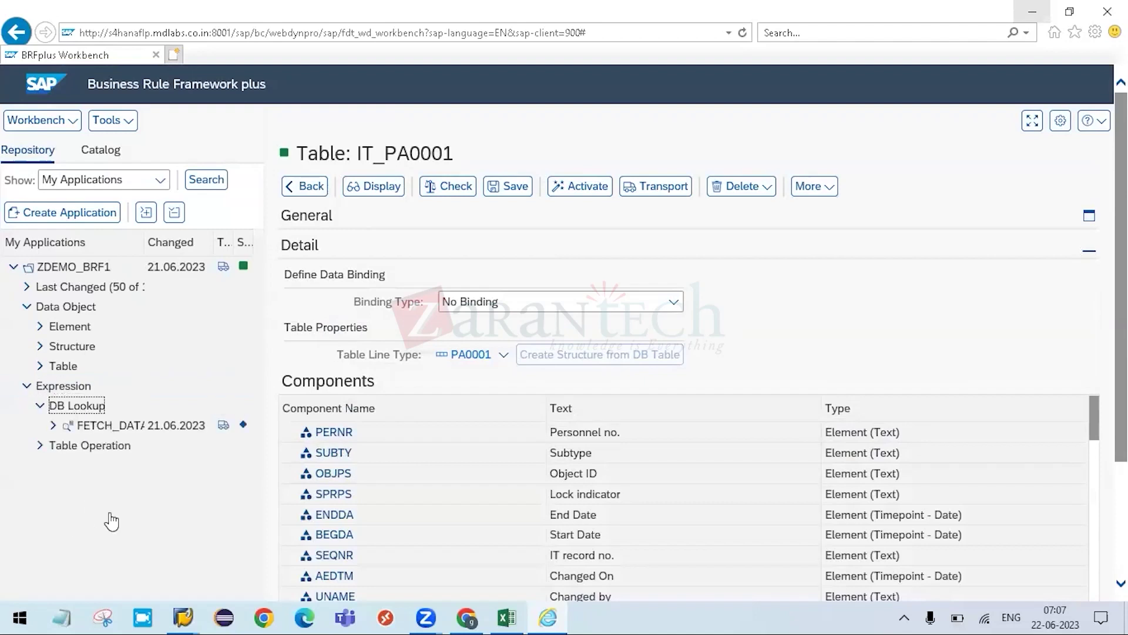
click(40, 406)
click(41, 424)
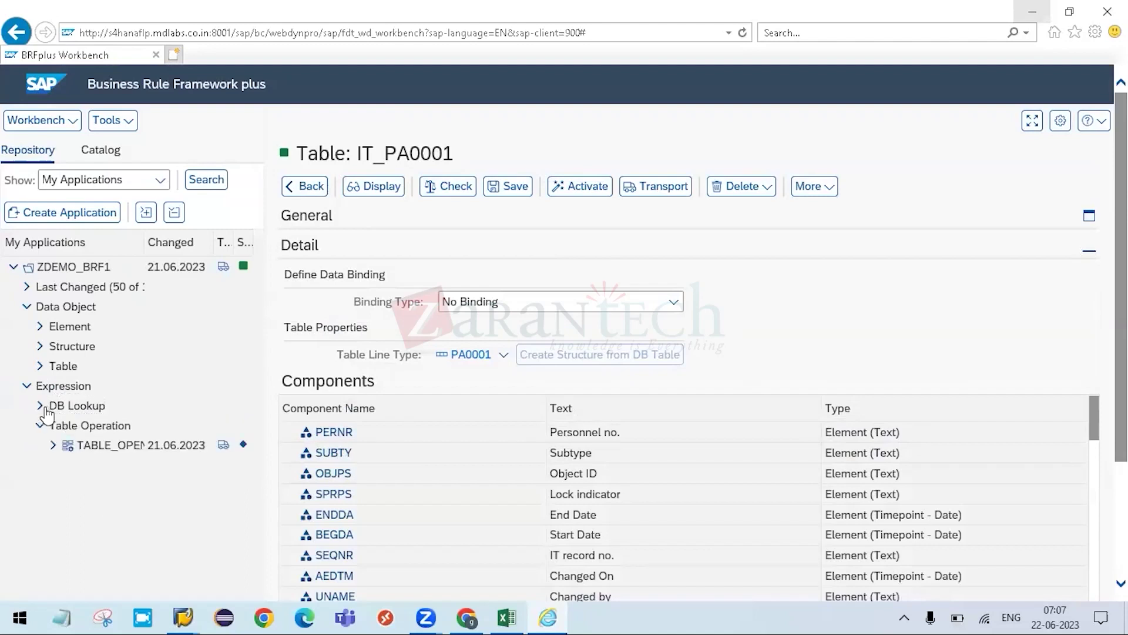
click(50, 424)
click(40, 406)
click(95, 429)
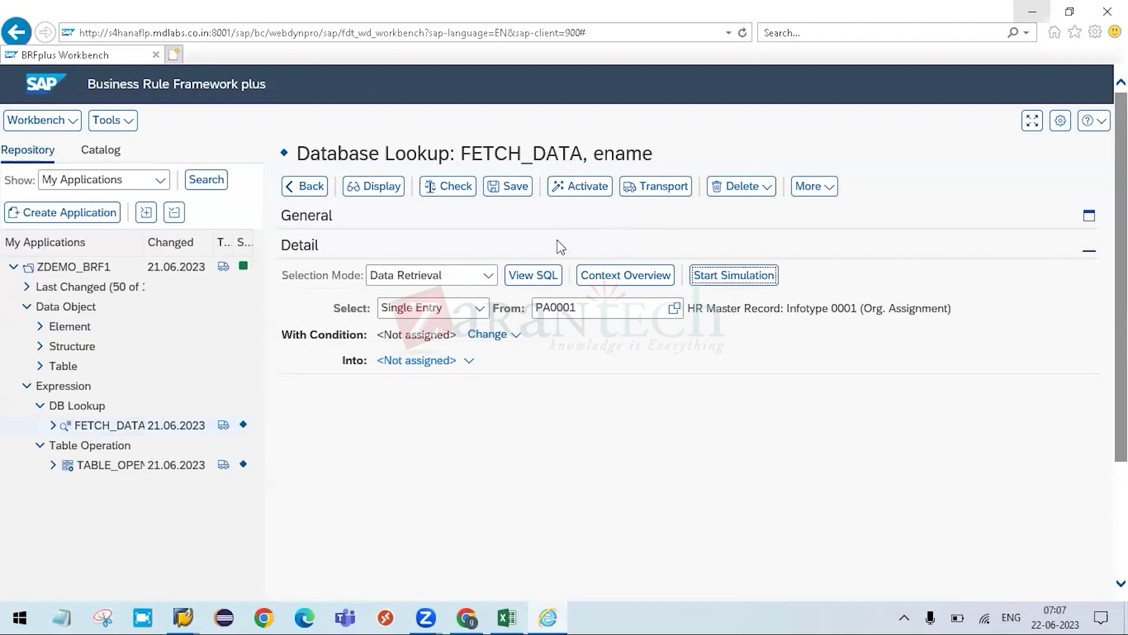
- Try to simulate FETCH_DATA in interpretation mode with the latest inactive version, and return to the workbench
click(174, 120)
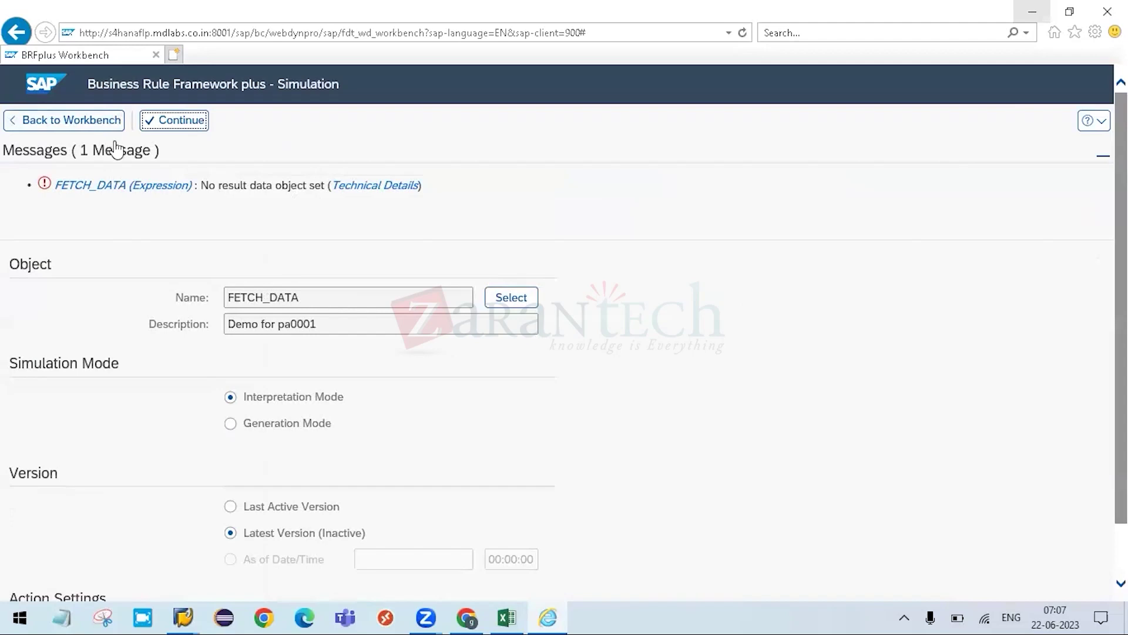
key(shift+Tab)
key(Return)
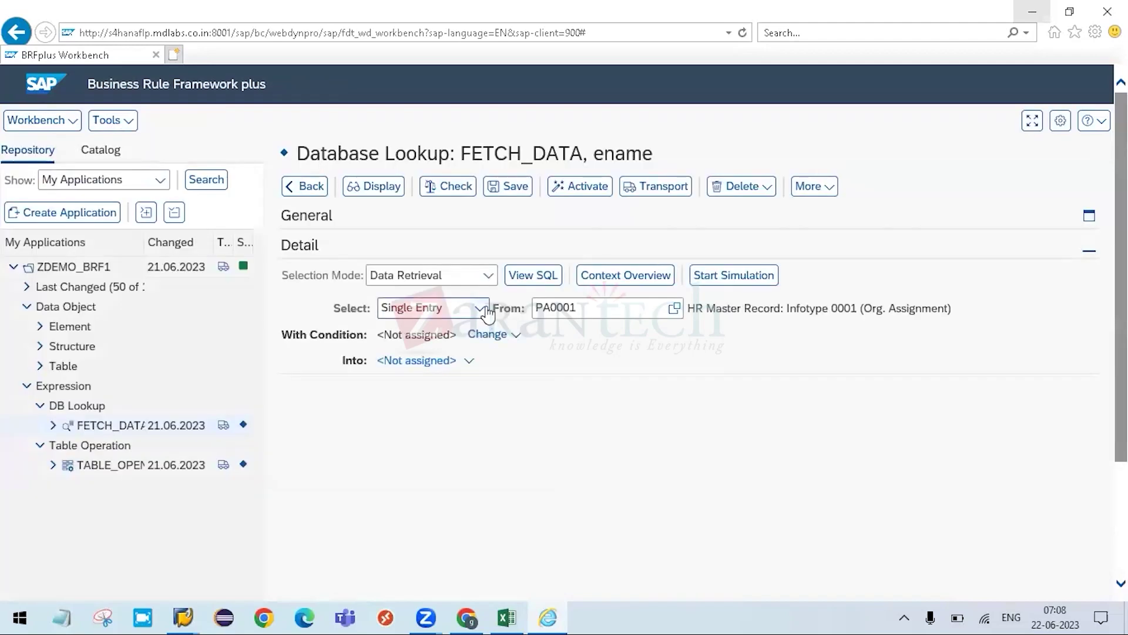
- Review the wa_pa0001 declaration and its Select single statement in the Excel worksheet, and return to the FETCH_DATA lookup
click(510, 611)
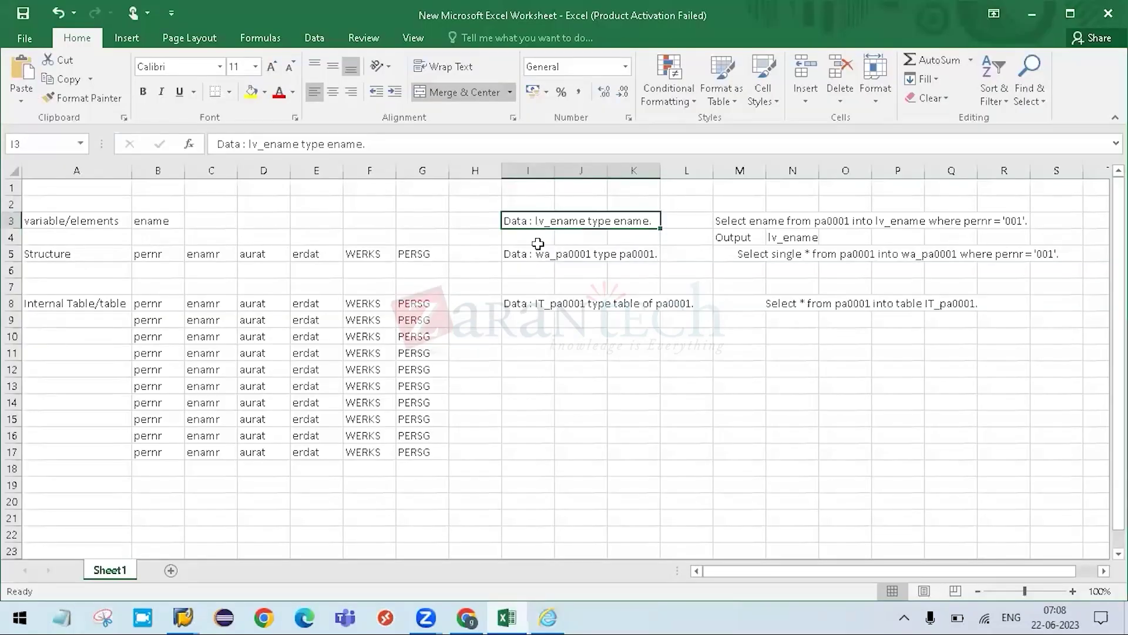
click(531, 258)
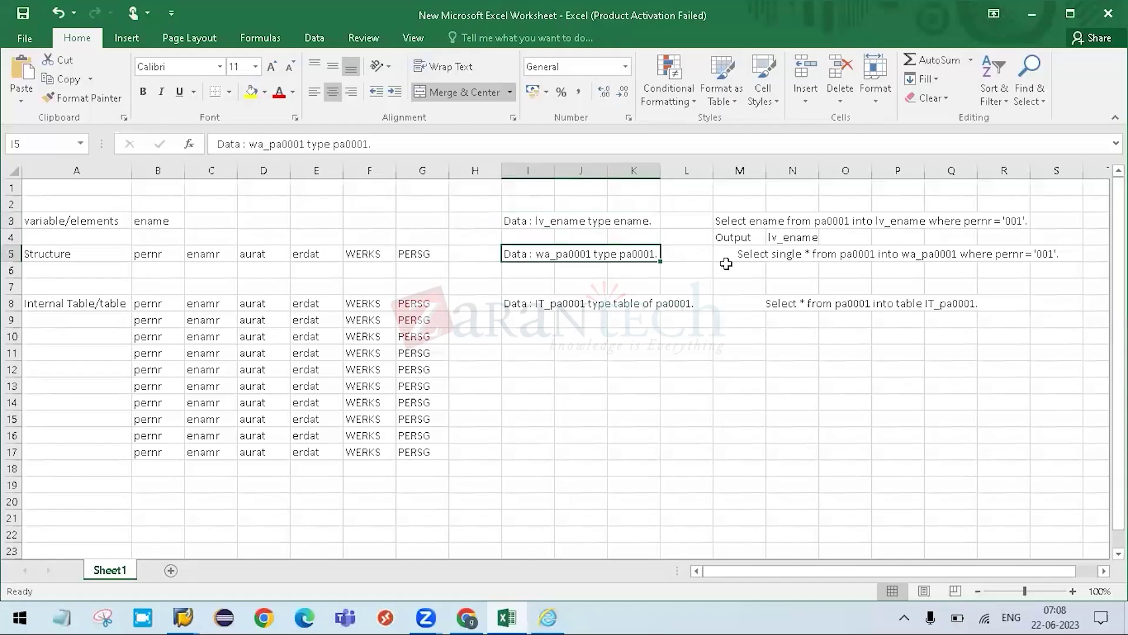
key(alt+Tab)
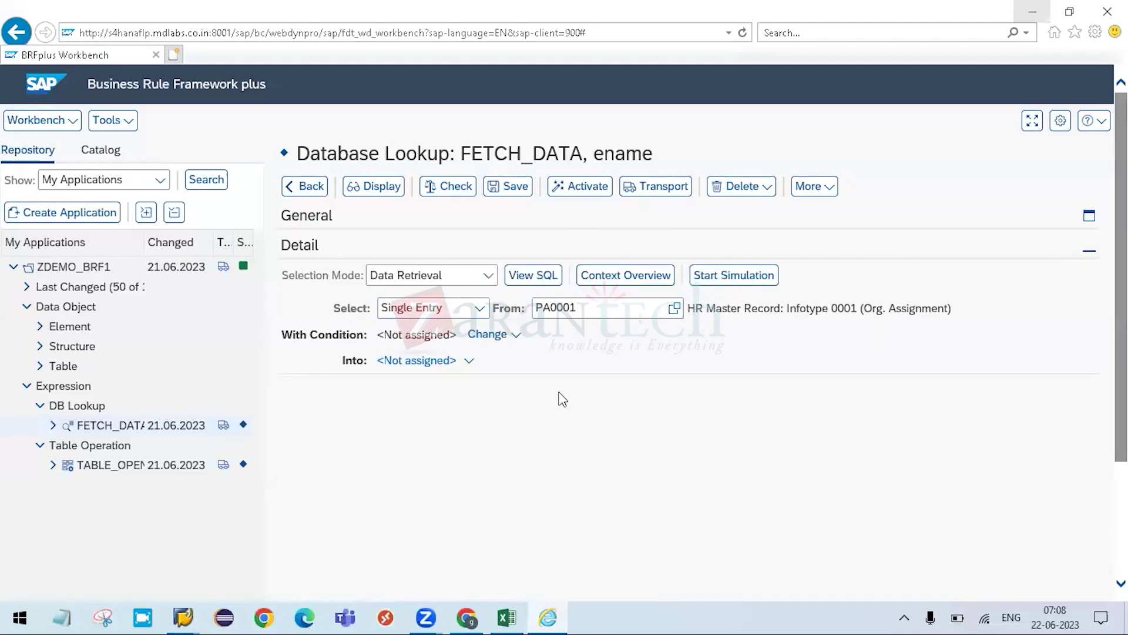
- Assign structure WA_PA0001 as the target that the FETCH_DATA lookup reads into, and view its field mapping
click(469, 363)
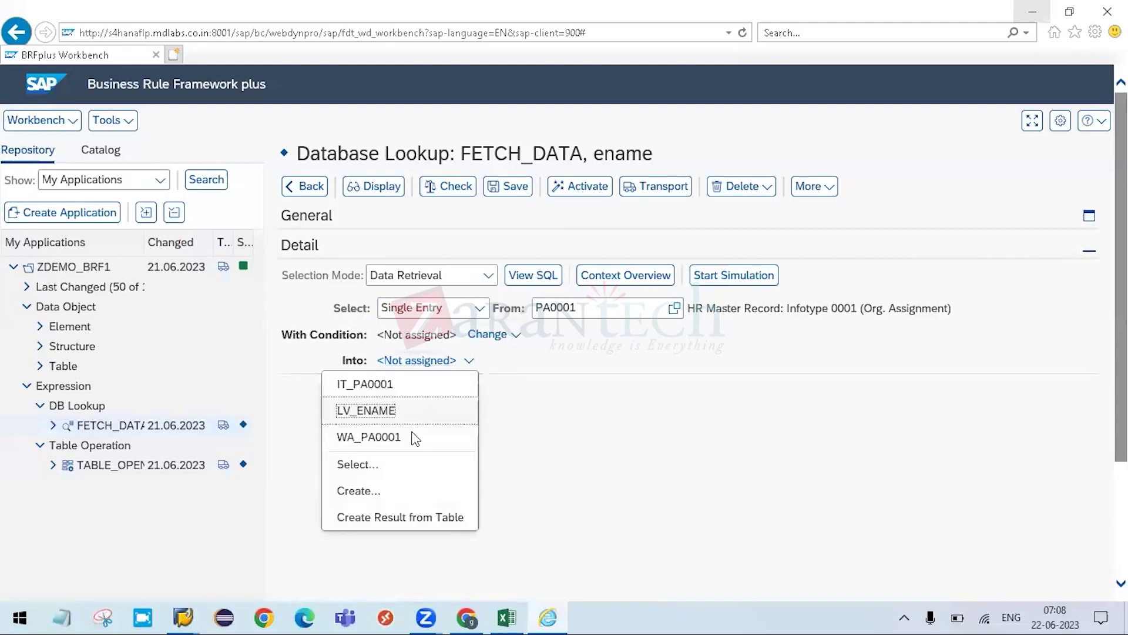
click(708, 469)
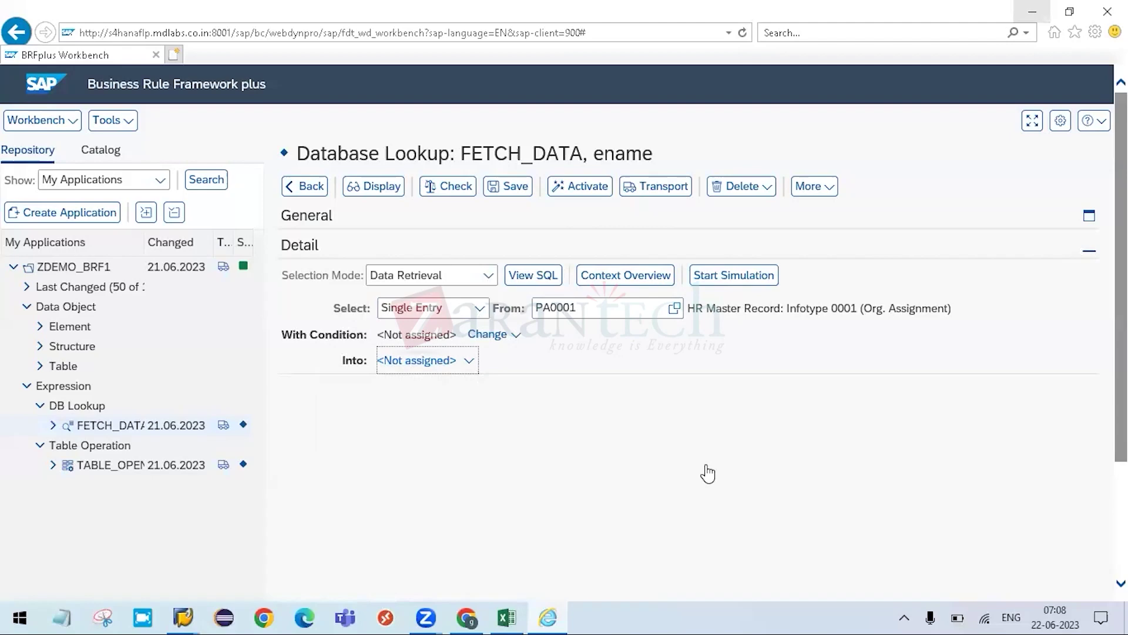
key(alt+Tab)
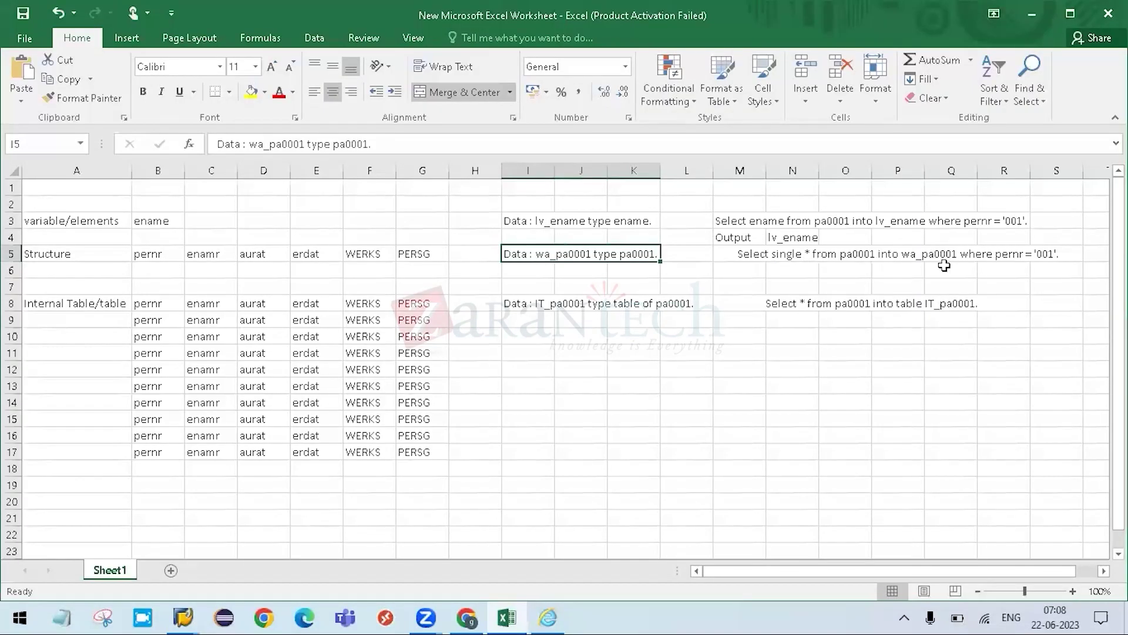
key(alt+Tab)
key(alt+Tab)
key(alt+Tab)
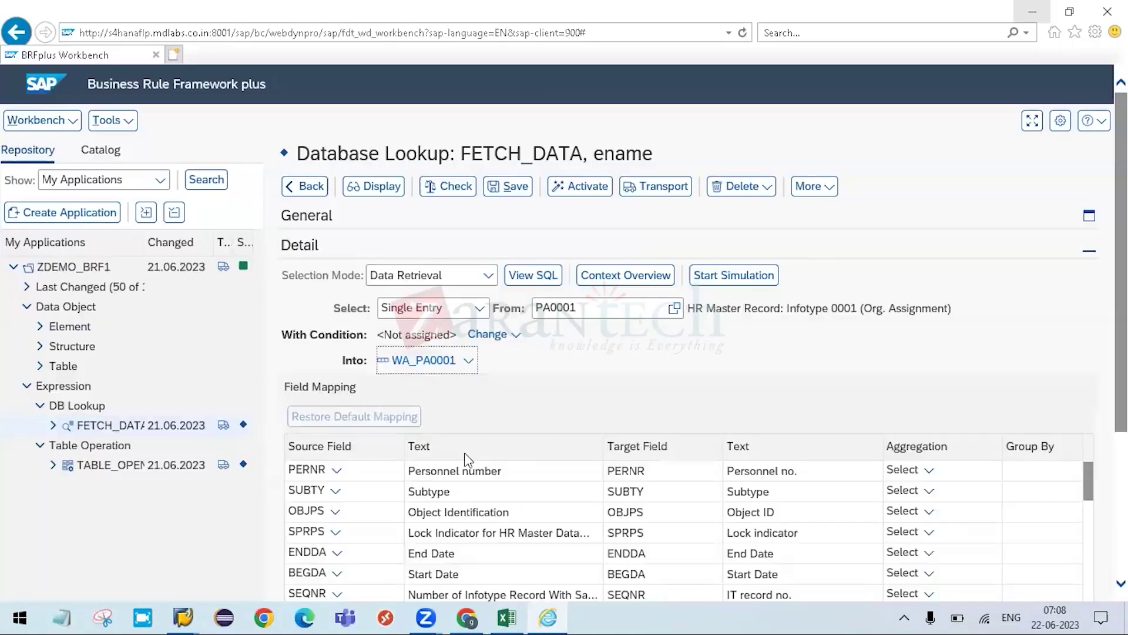
scroll(561, 346, down, 3)
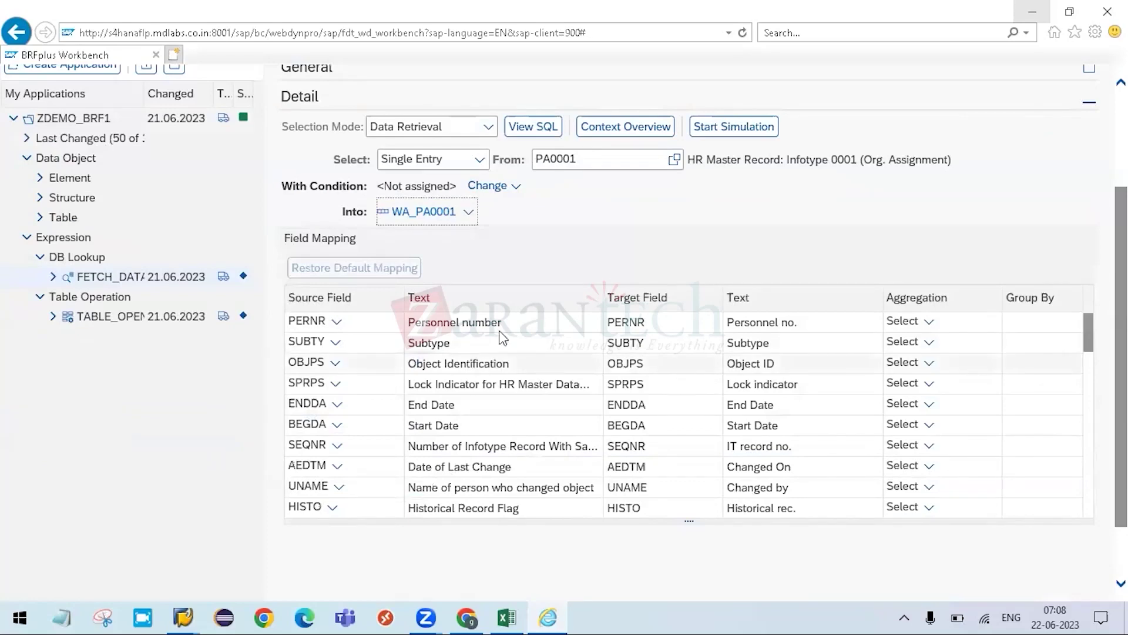
- Switch to SAP GUI and go back from the T530E entries to the dictionary display of table PA0001
key(alt+Tab)
key(alt+Tab)
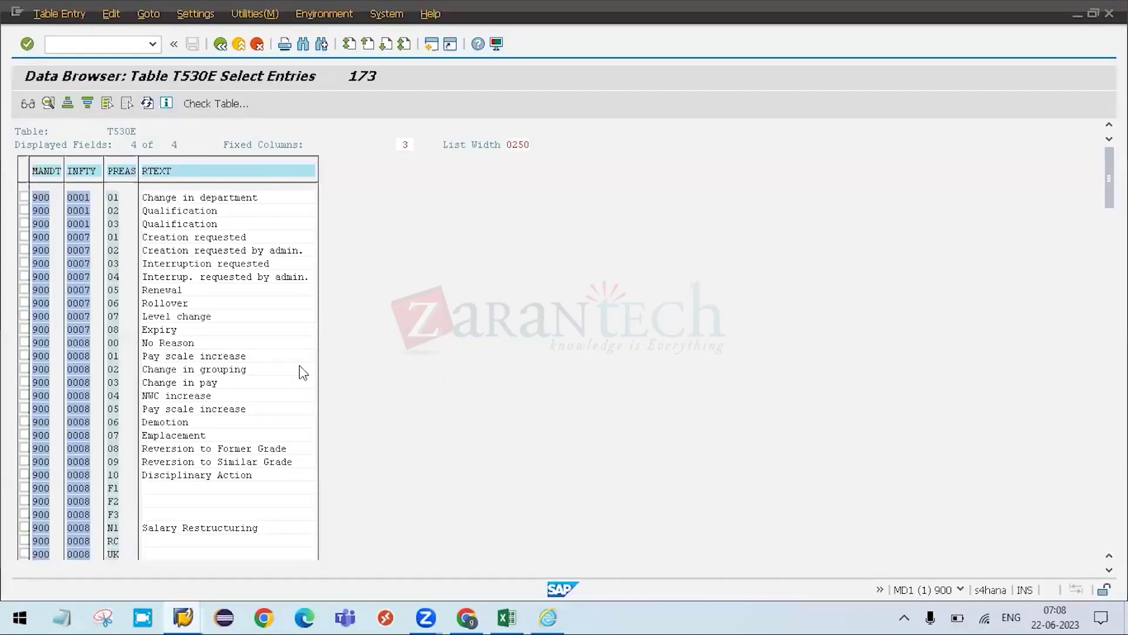
key(F3)
key(F3)
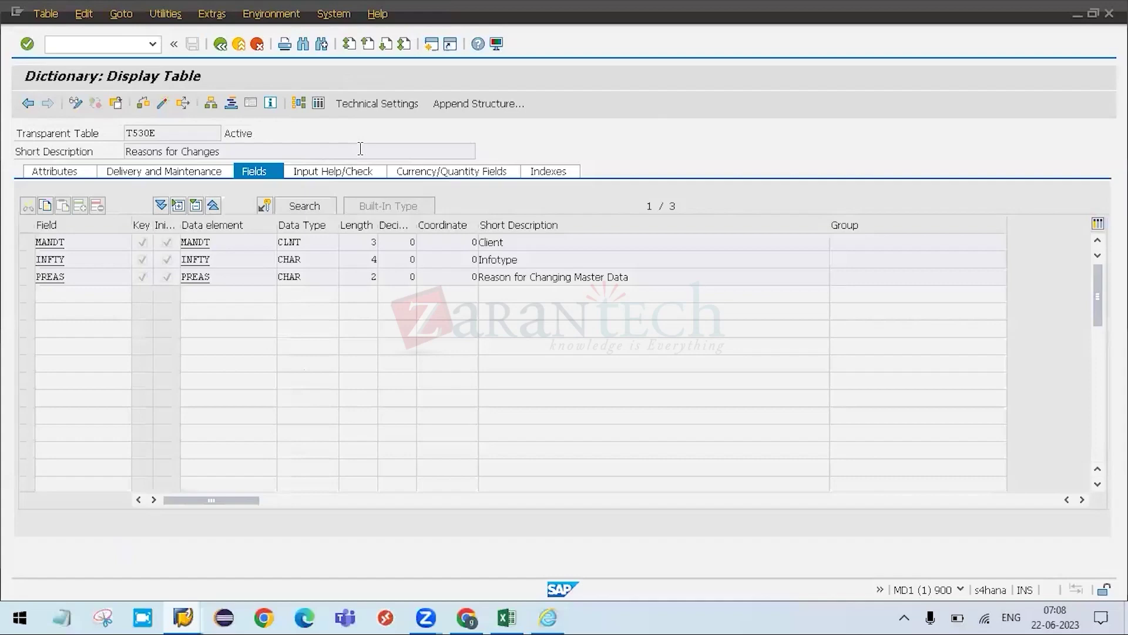
key(F3)
key(F3)
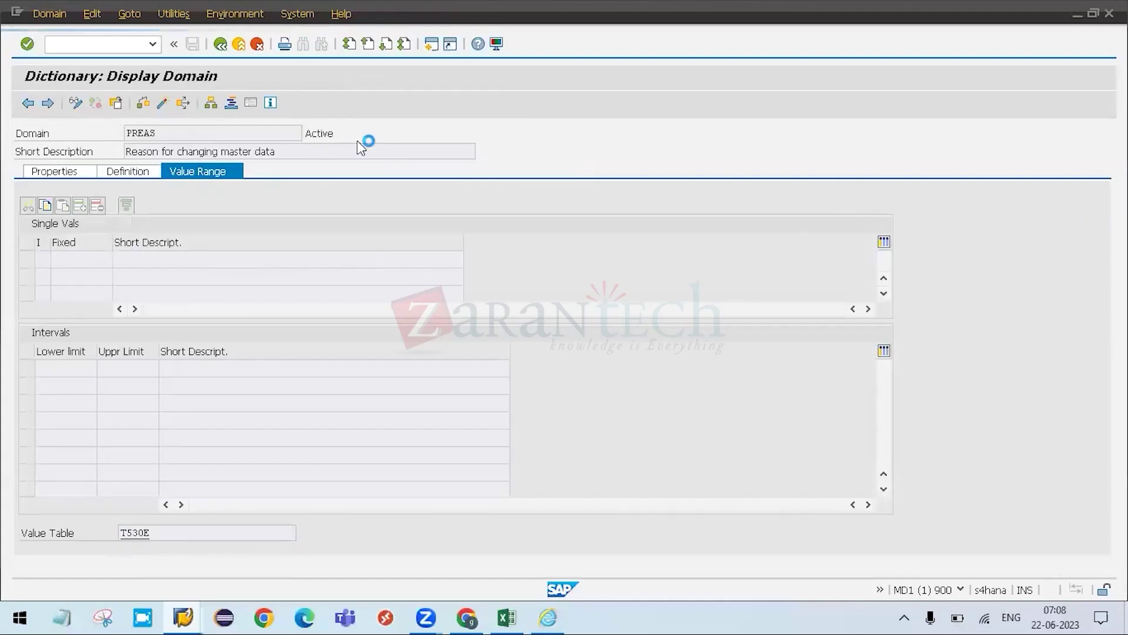
key(F3)
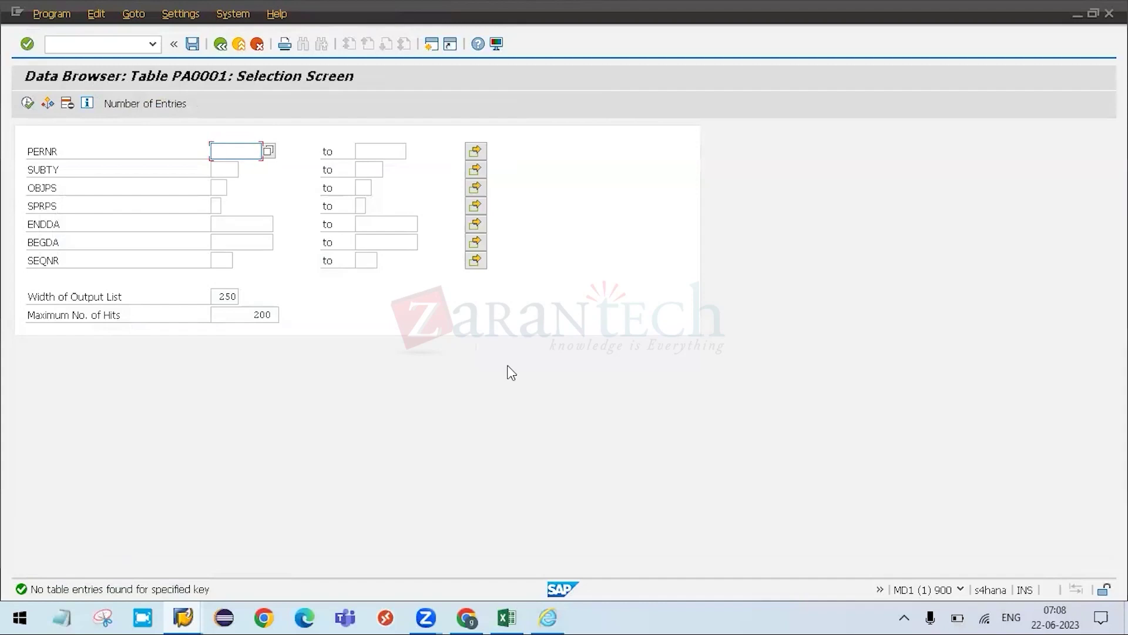
key(F3)
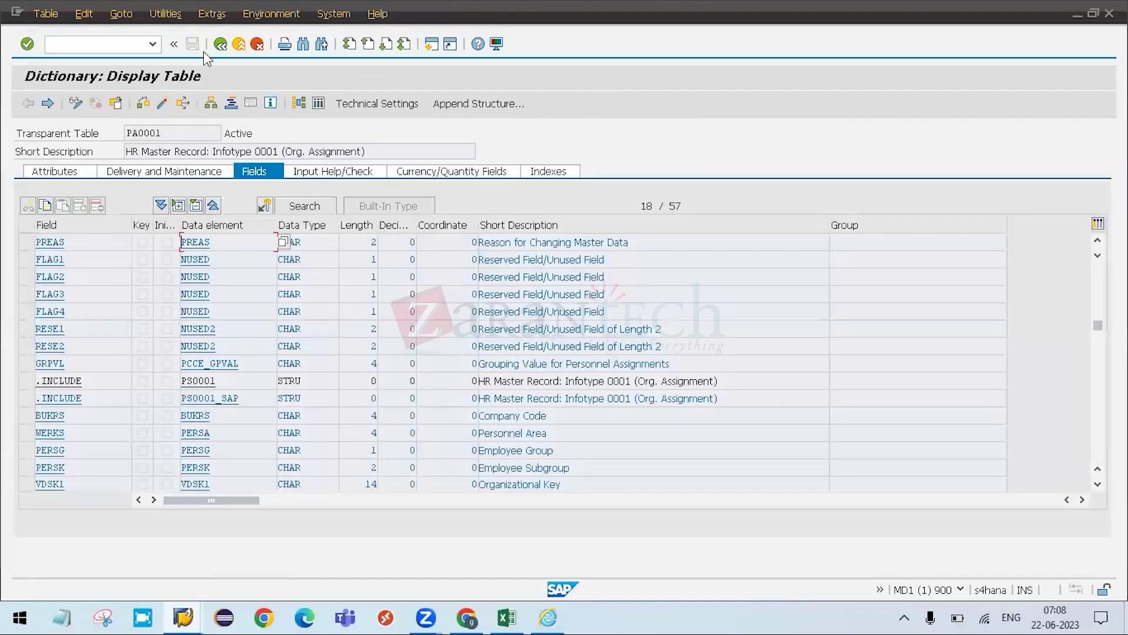
- Leave the PA0001 display and the ABAP Dictionary, returning to the SAP Easy Access screen
click(178, 15)
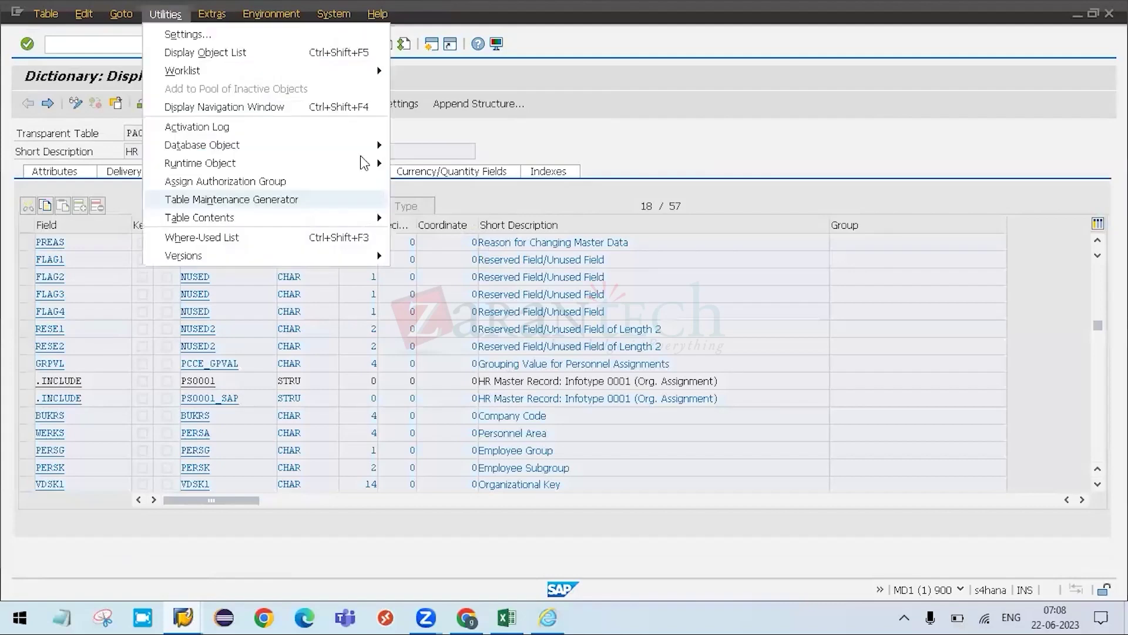
mouse_move(373, 146)
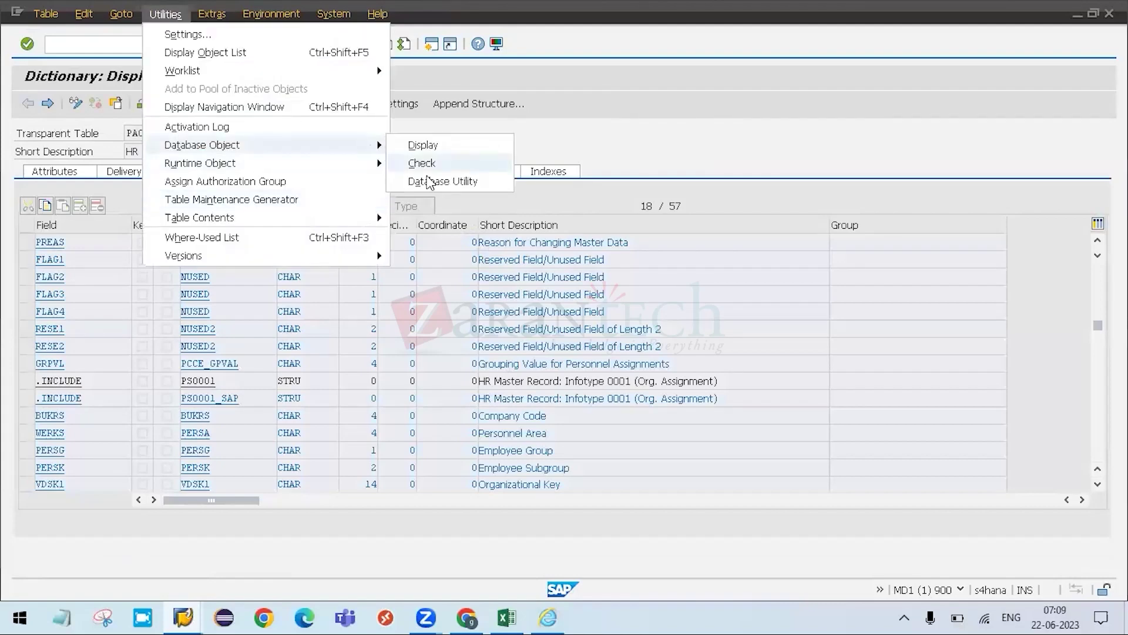
mouse_move(296, 165)
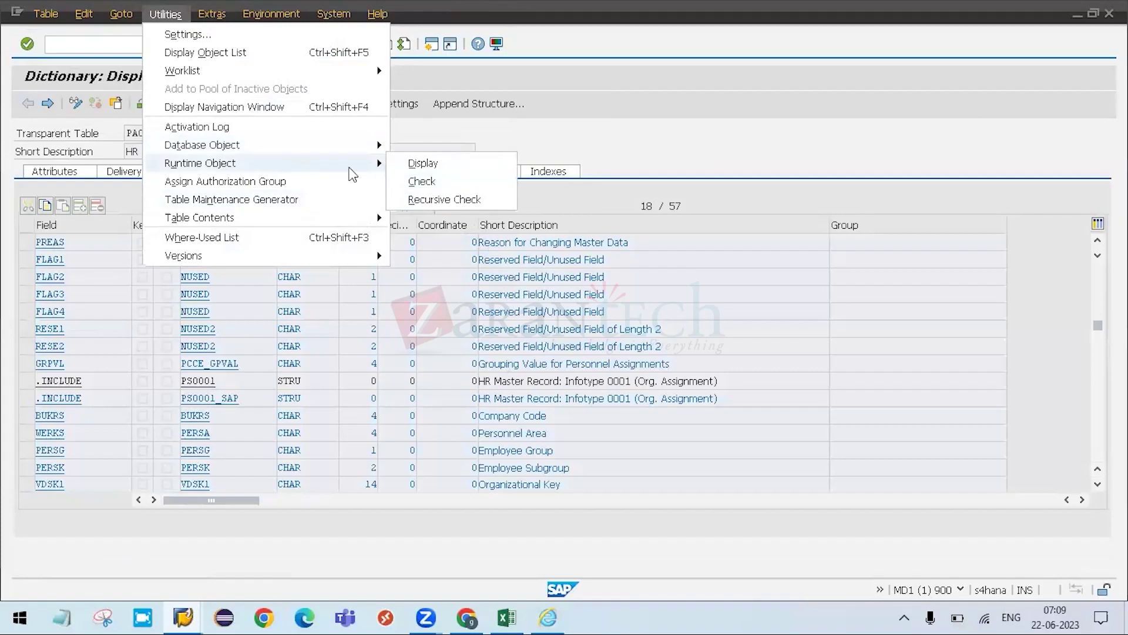
mouse_move(176, 17)
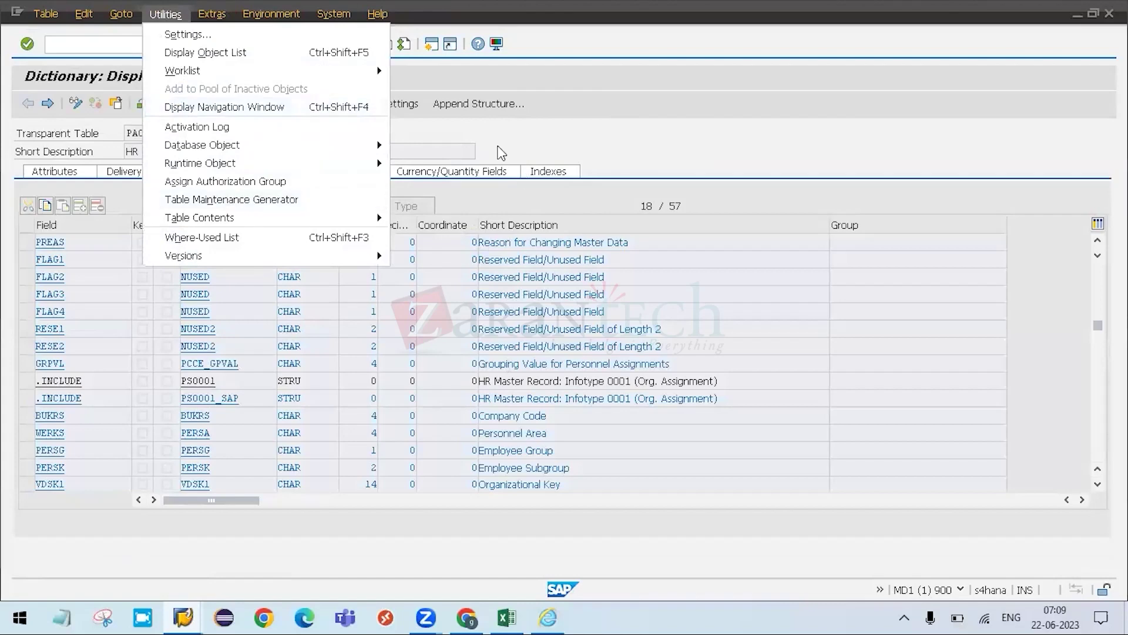
click(497, 148)
key(F3)
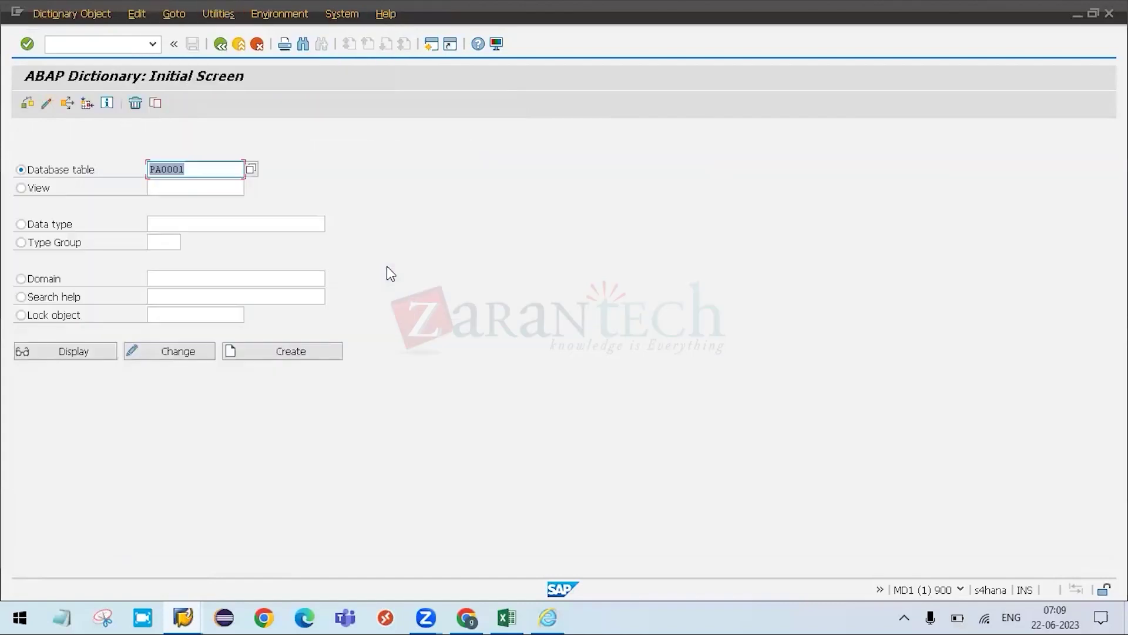
key(F3)
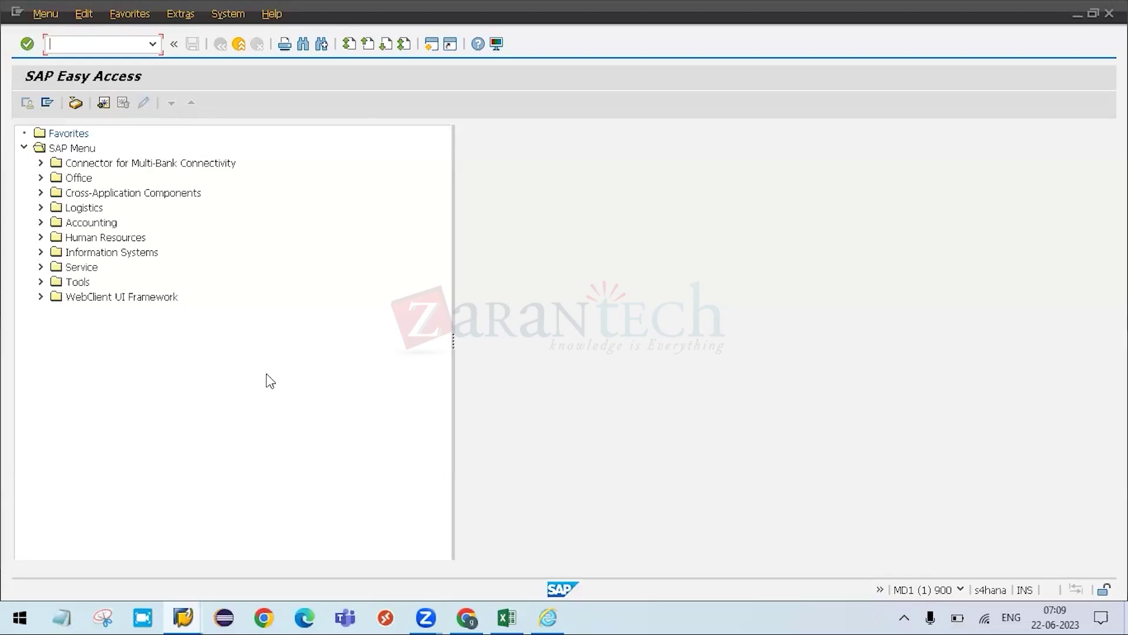
key(alt+Tab)
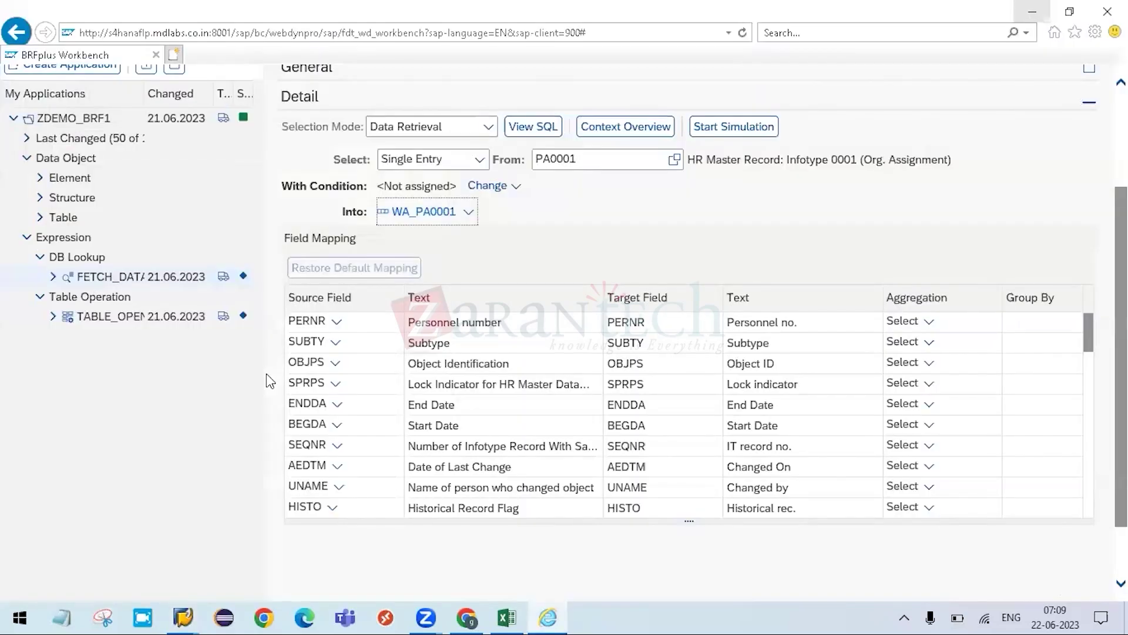
key(alt+Tab)
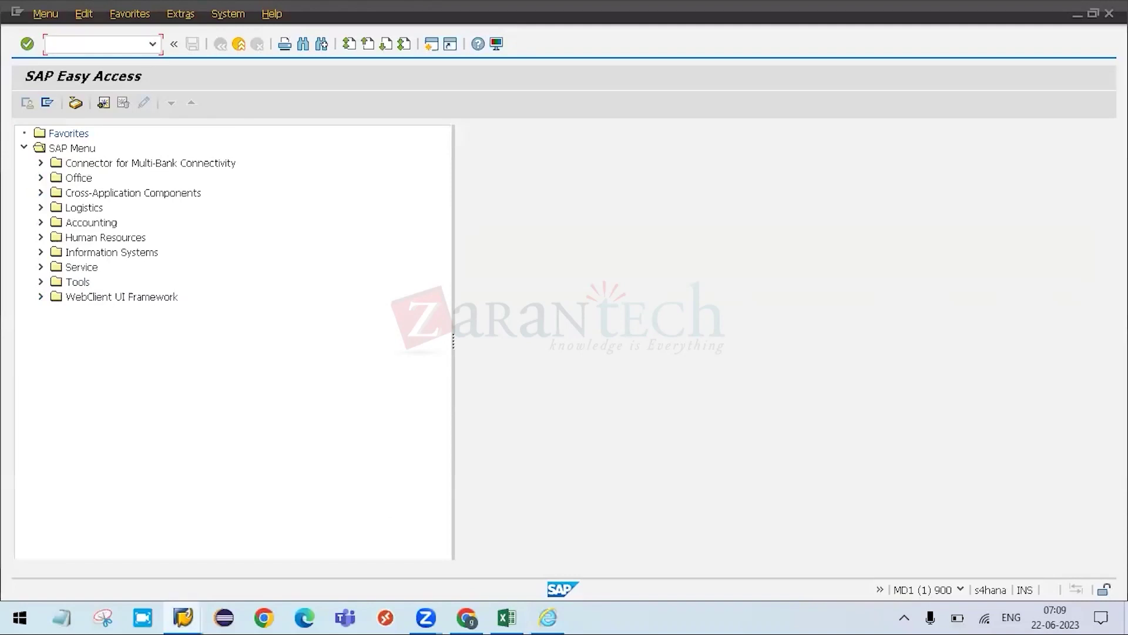
- Try to look up table VBAK with transaction SE16N, clear the entry and leave the transaction
text(se16n)
key(Return)
text(vbak)
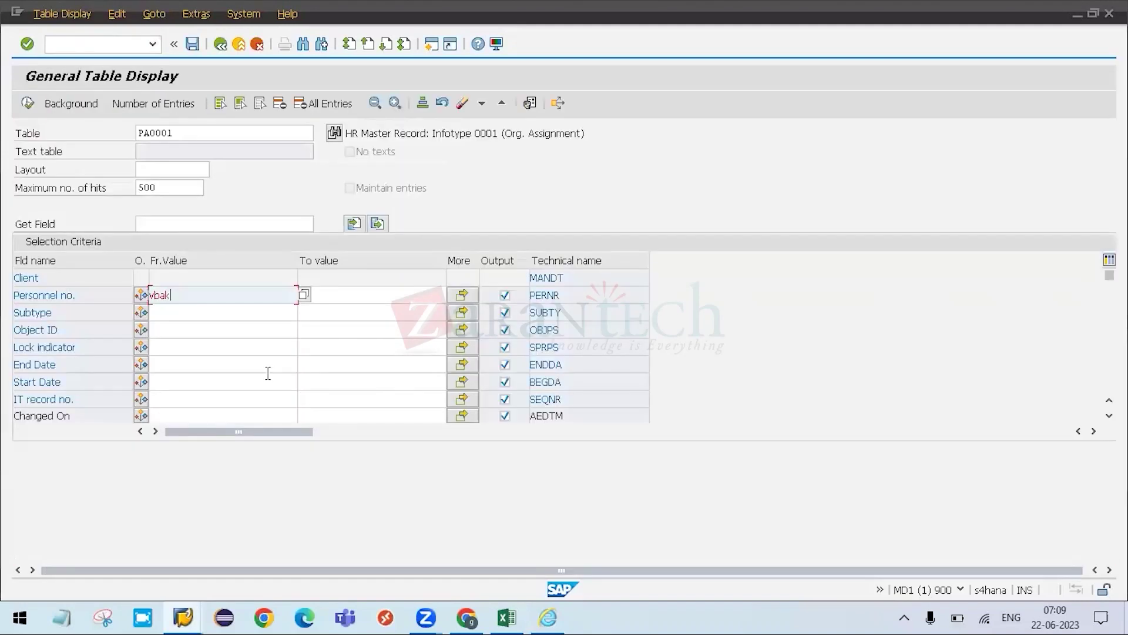
key(BackSpace)
key(BackSpace)
key(BackSpace)
key(BackSpace)
key(F3)
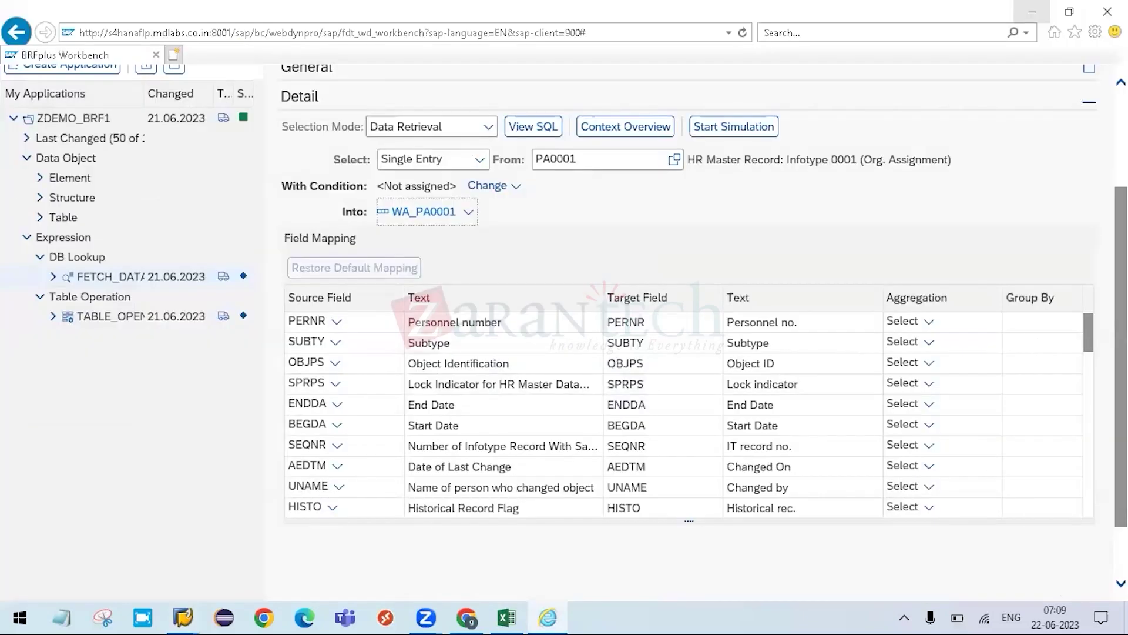
scroll(688, 309, up, 1)
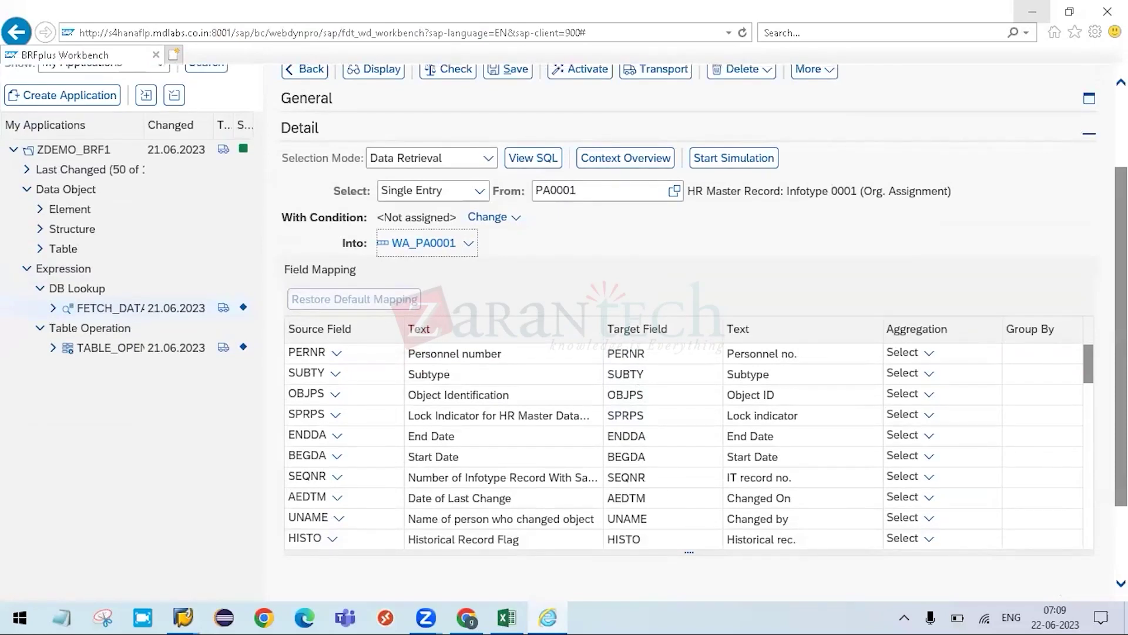
scroll(688, 308, down, 1)
click(1032, 12)
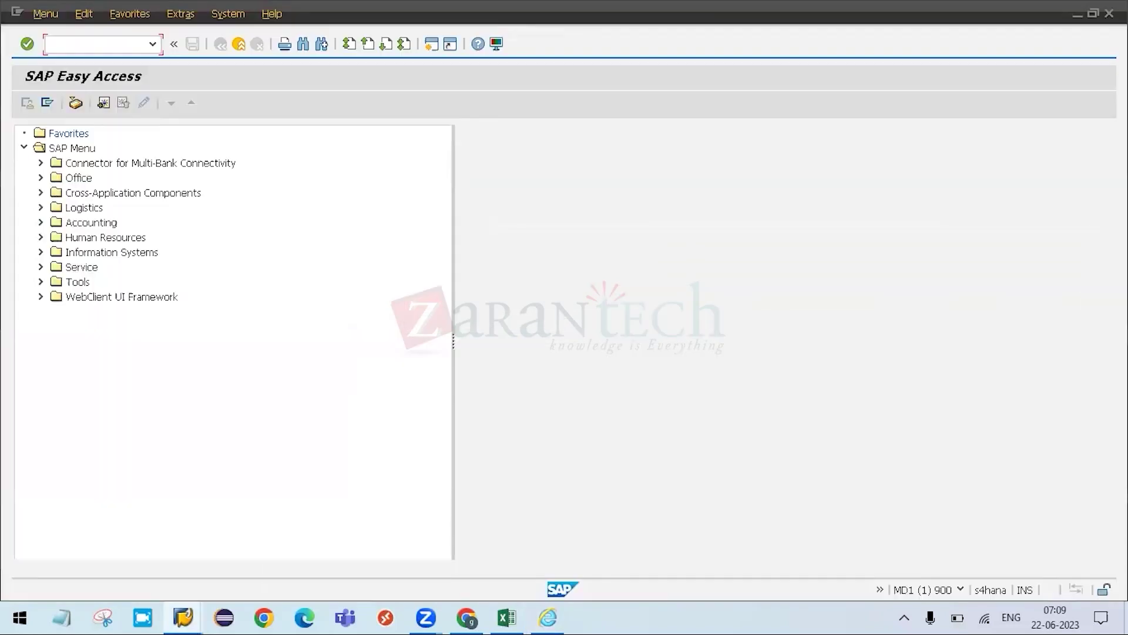
key(alt+Tab)
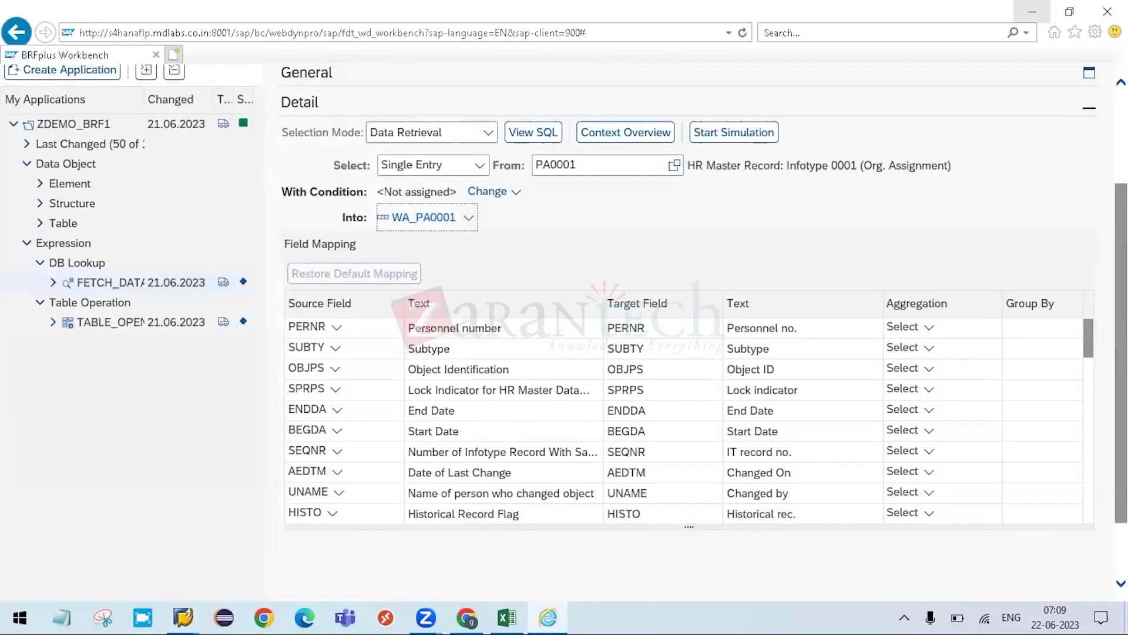
scroll(688, 309, up, 1)
key(alt+Tab)
key(alt+Tab)
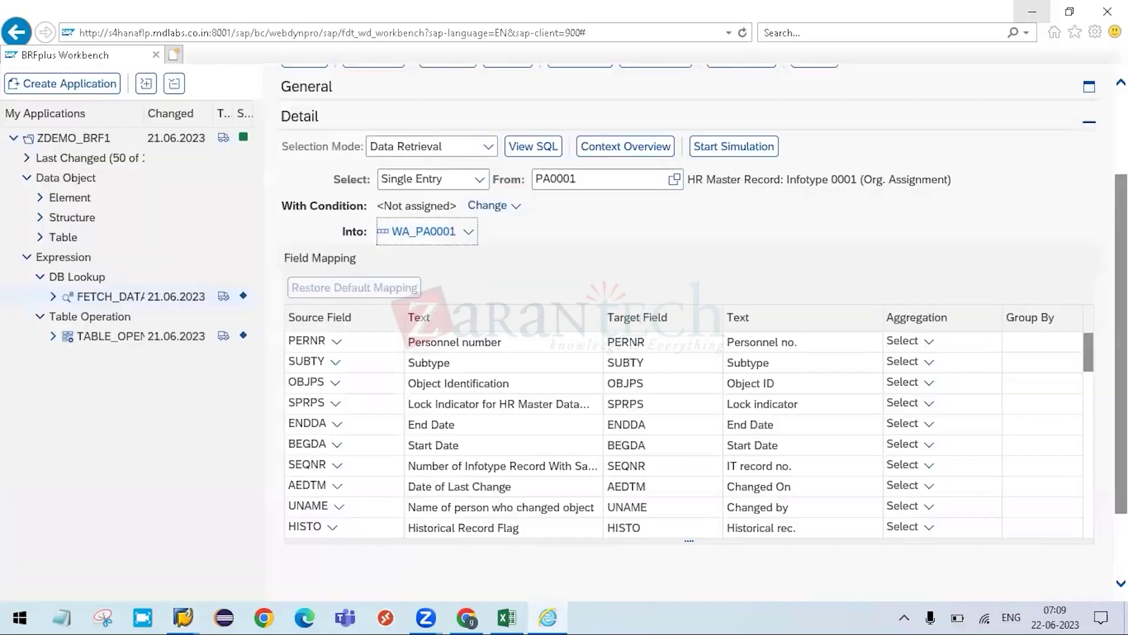
key(alt)
key(alt)
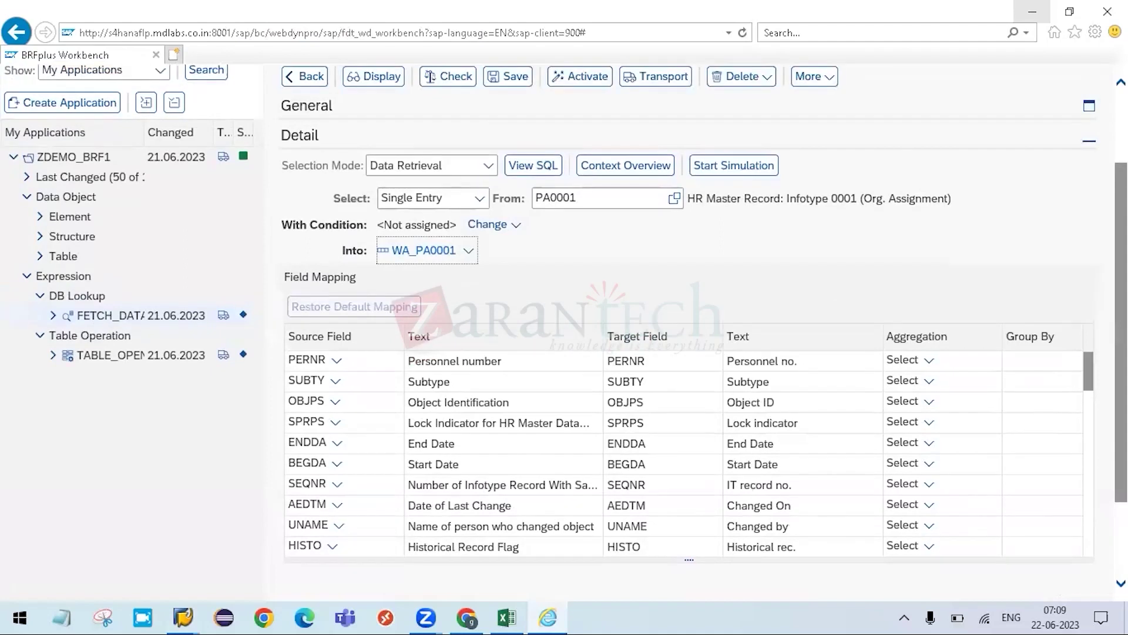
- Switch to SAP GUI, open General Table Display with SE16N and check the number of entries in table PA0001
key(alt+Tab)
click(194, 393)
key(ctrl+slash)
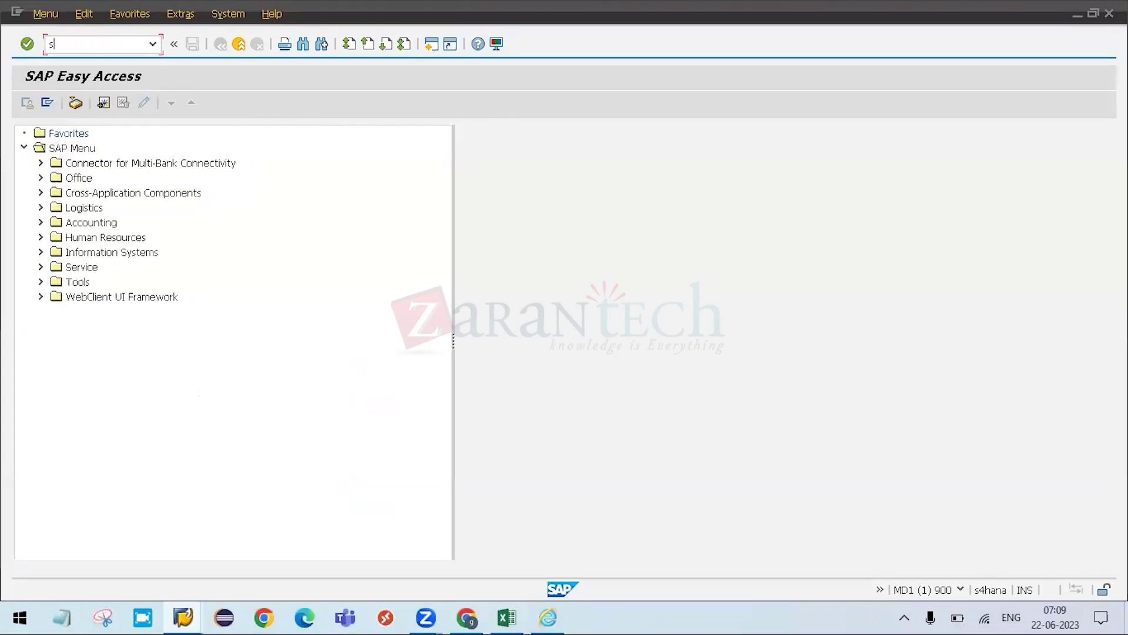
click(195, 391)
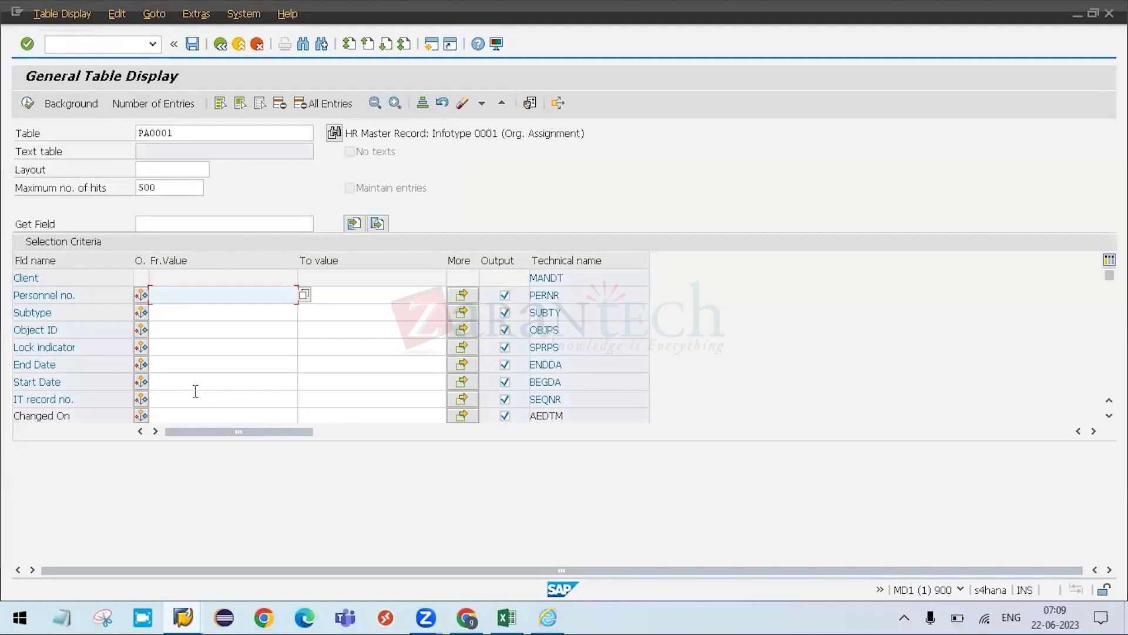
click(171, 106)
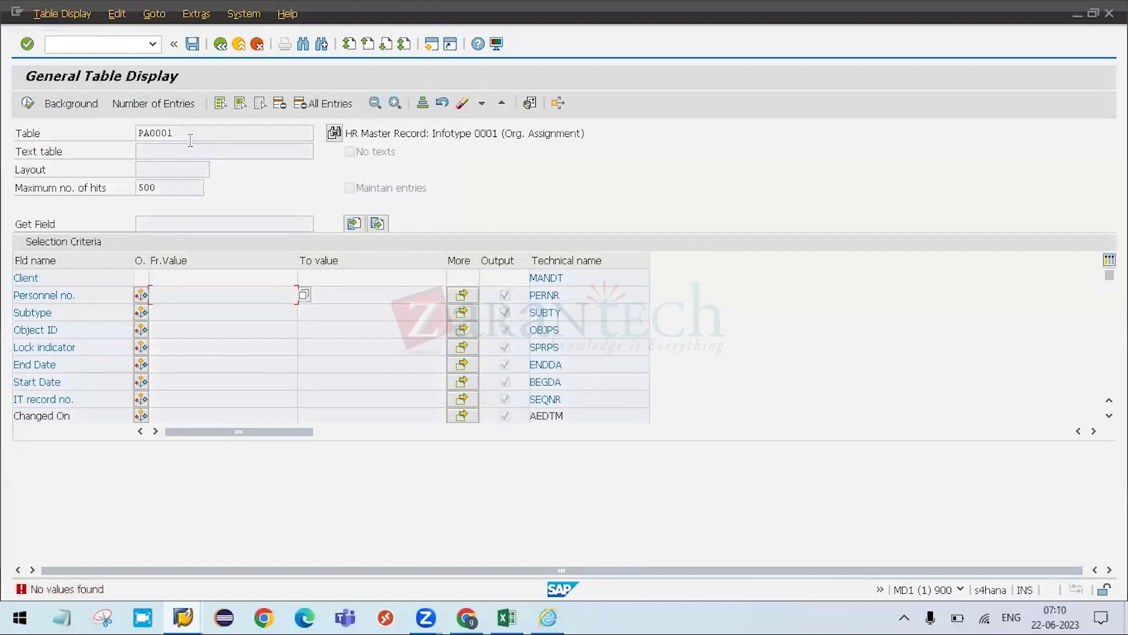
key(Return)
- Change the table to VBAK, check its number of entries and leave General Table Display
click(189, 140)
key(BackSpace)
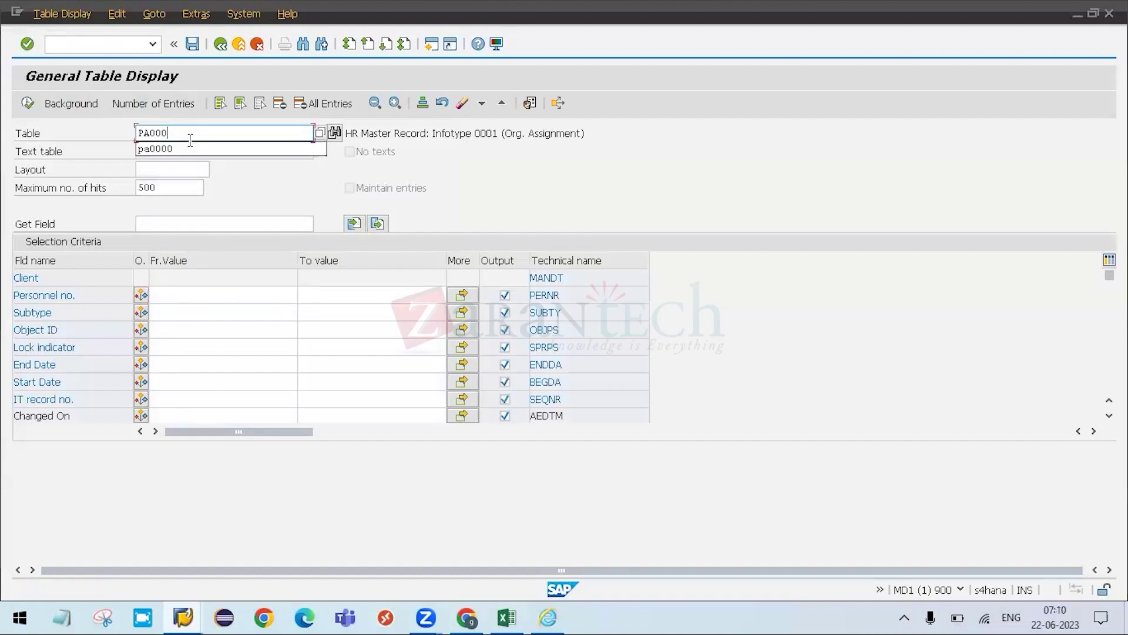
key(BackSpace)
key(BackSpace)
key(BackSpace)
key(BackSpace)
key(BackSpace)
text(vbak)
key(Return)
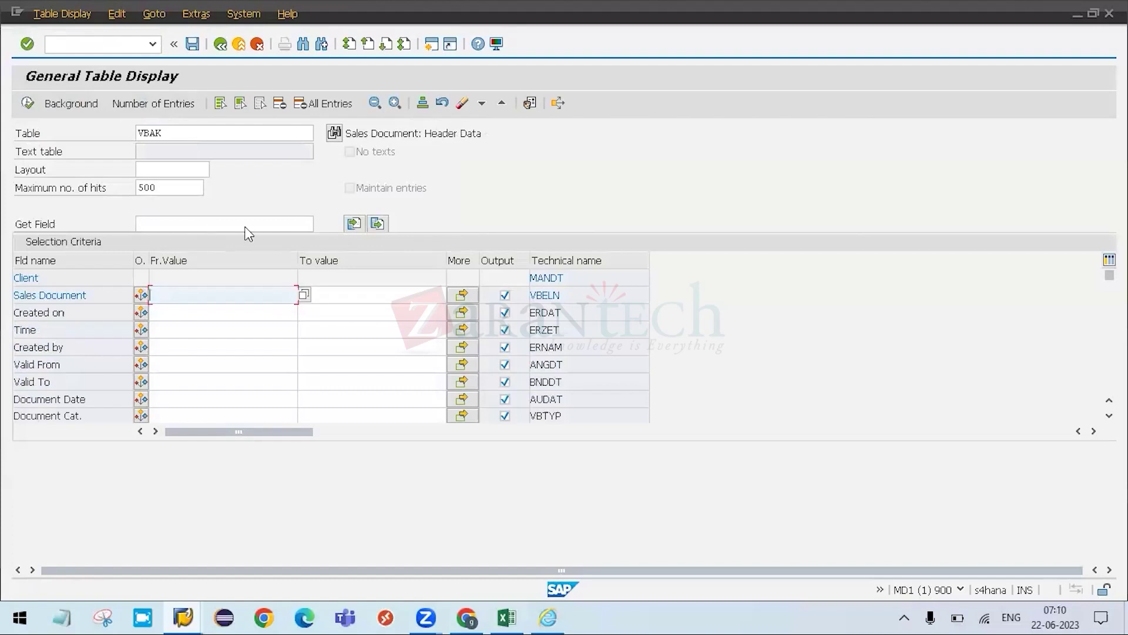
key(ctrl+F7)
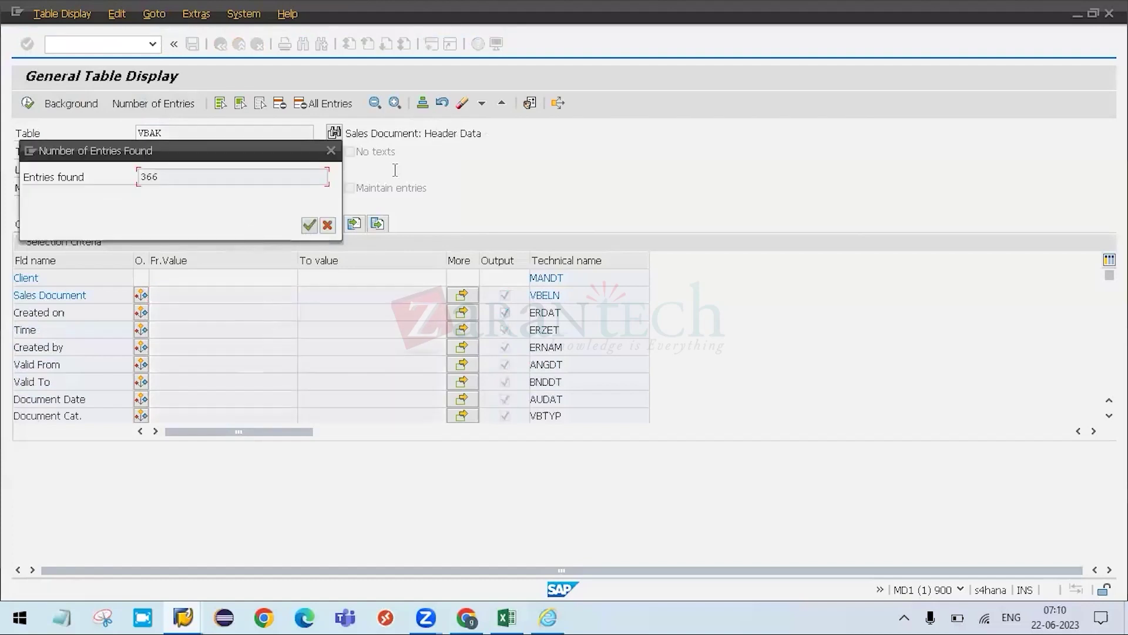
key(Return)
drag(501, 133, 395, 133)
key(F3)
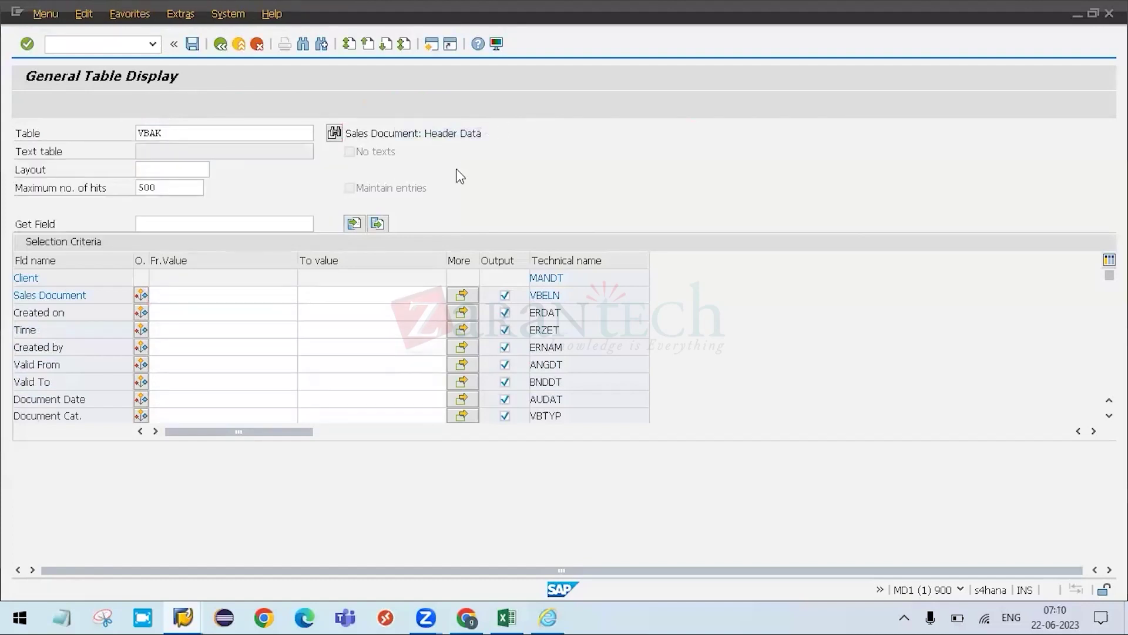
- Switch to the BRFplus Workbench and start a new structure data object named wa_vbak in application ZDEMO_BRF1
click(548, 618)
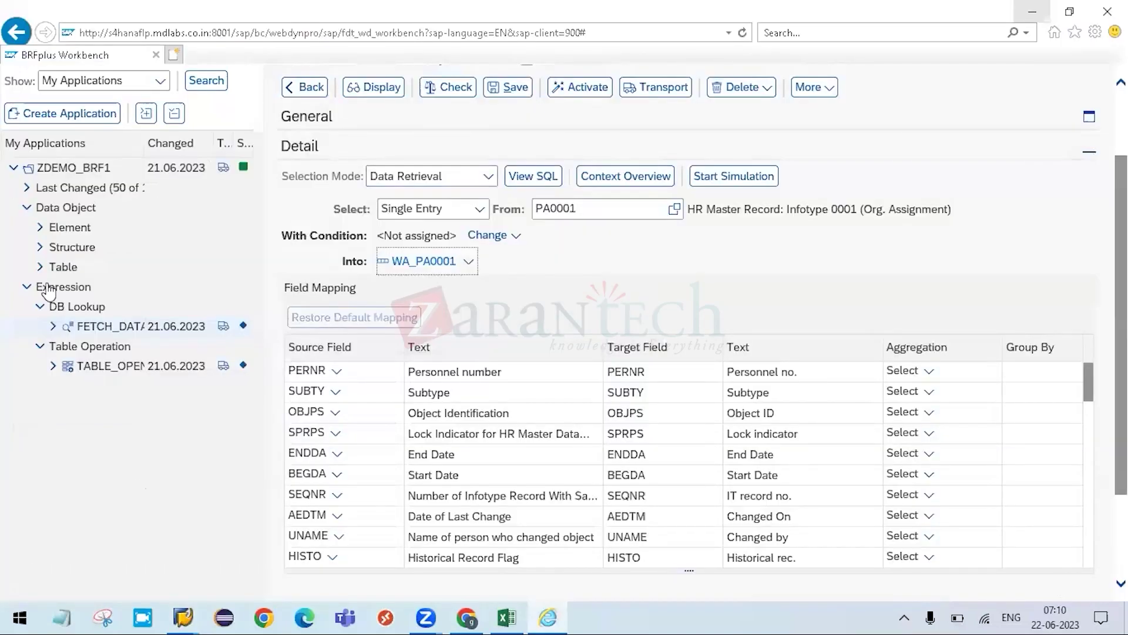
click(40, 248)
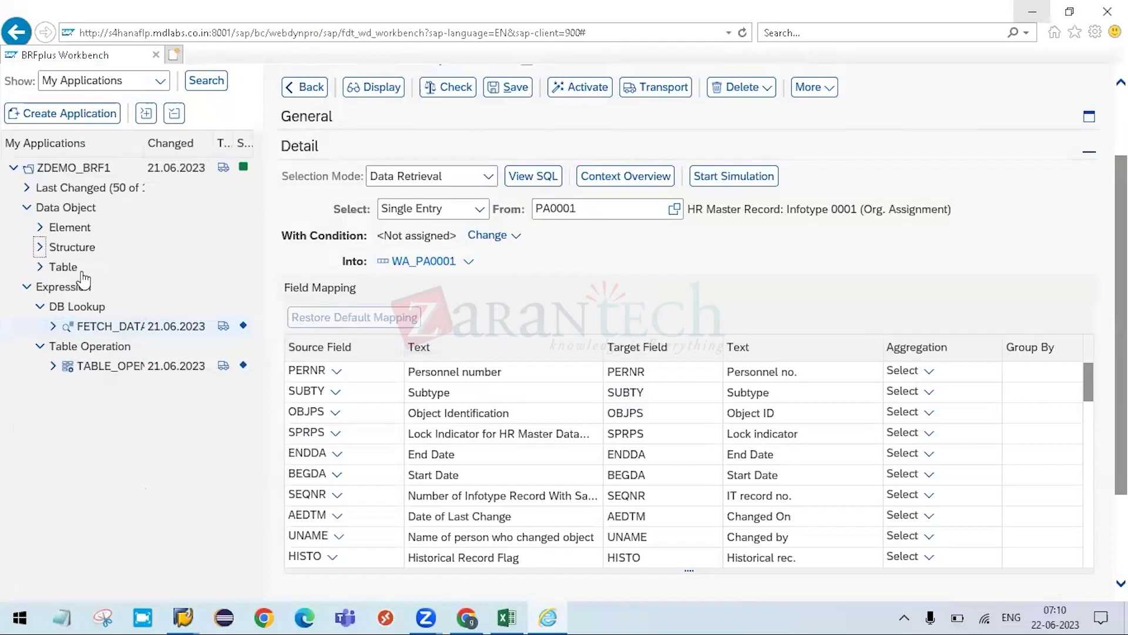
right_click(72, 245)
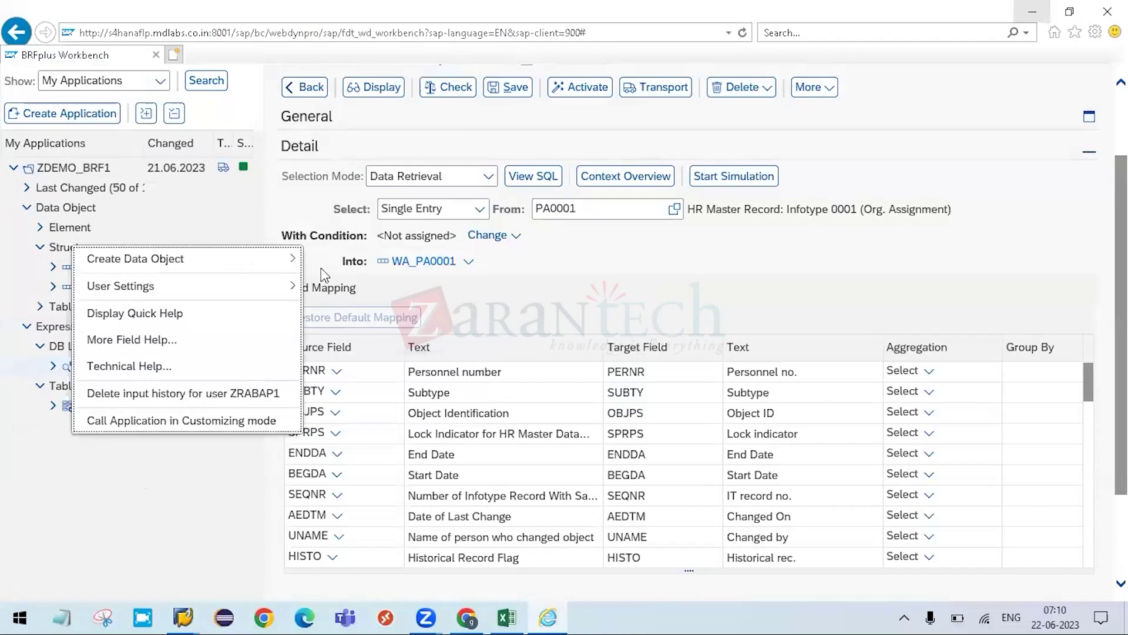
click(535, 286)
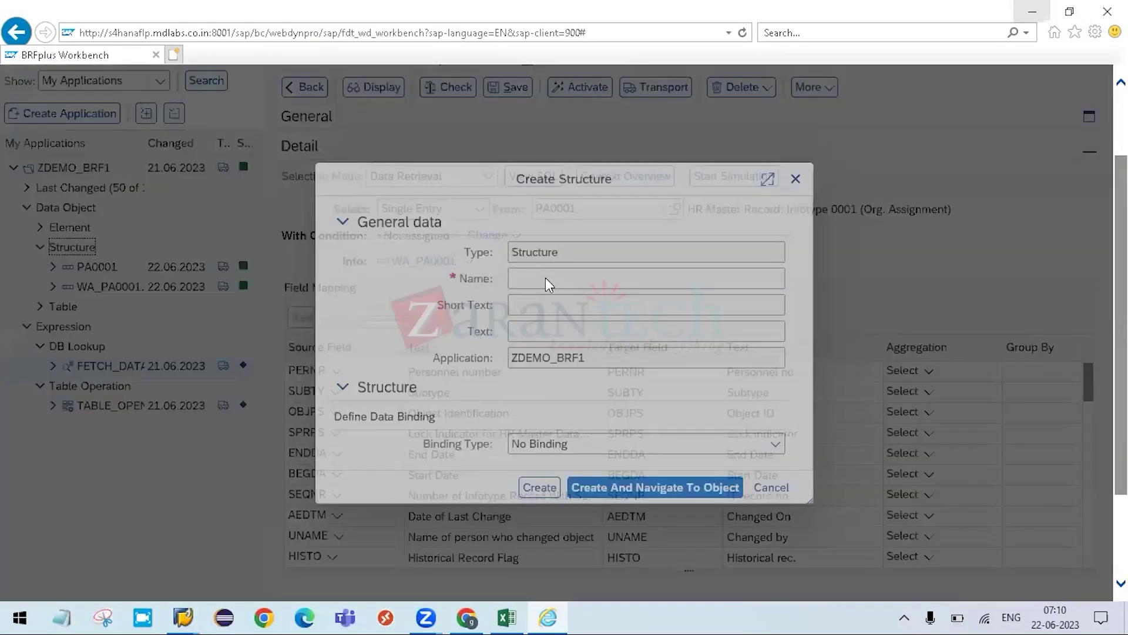
text(wa_vbak)
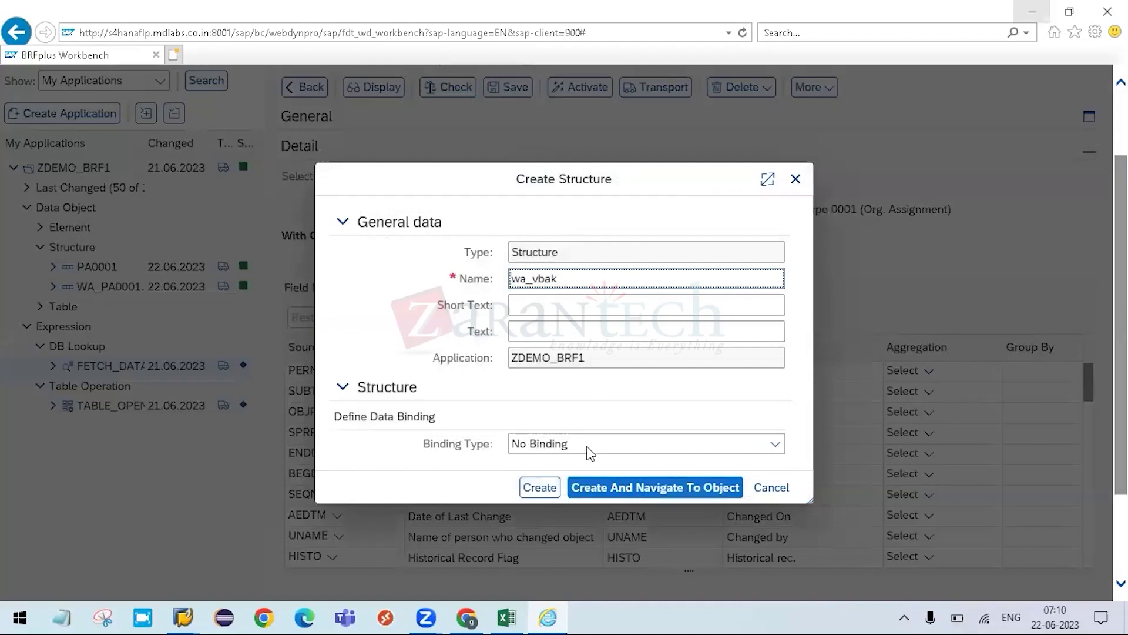
- Bind the new structure to DDIC structure VBAK and create it, navigating to the object
click(604, 445)
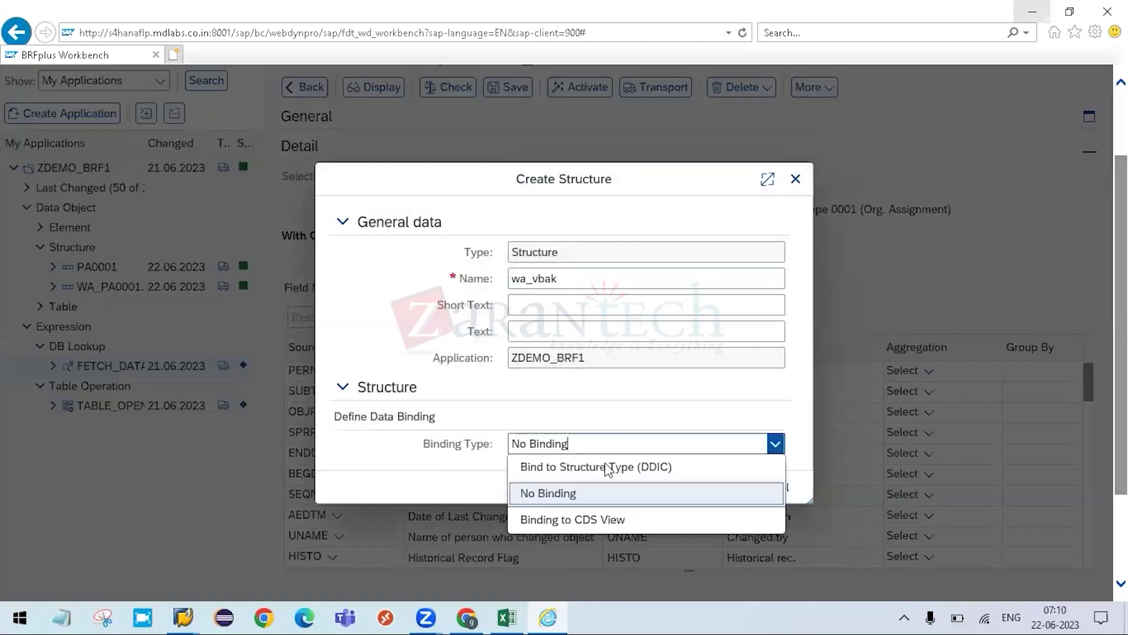
click(608, 468)
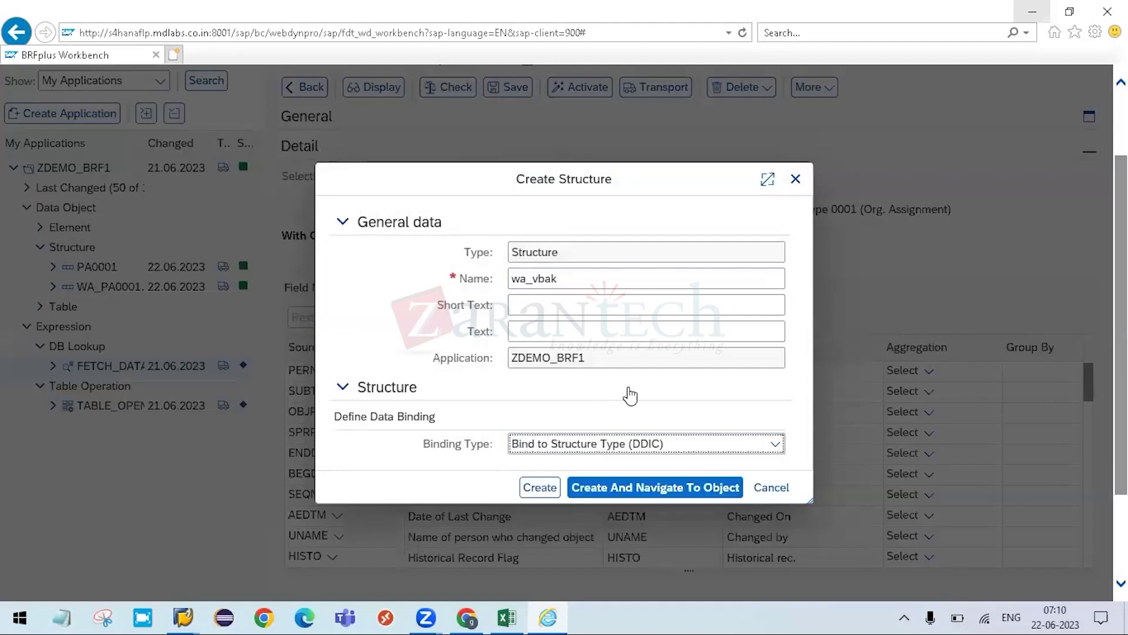
click(588, 319)
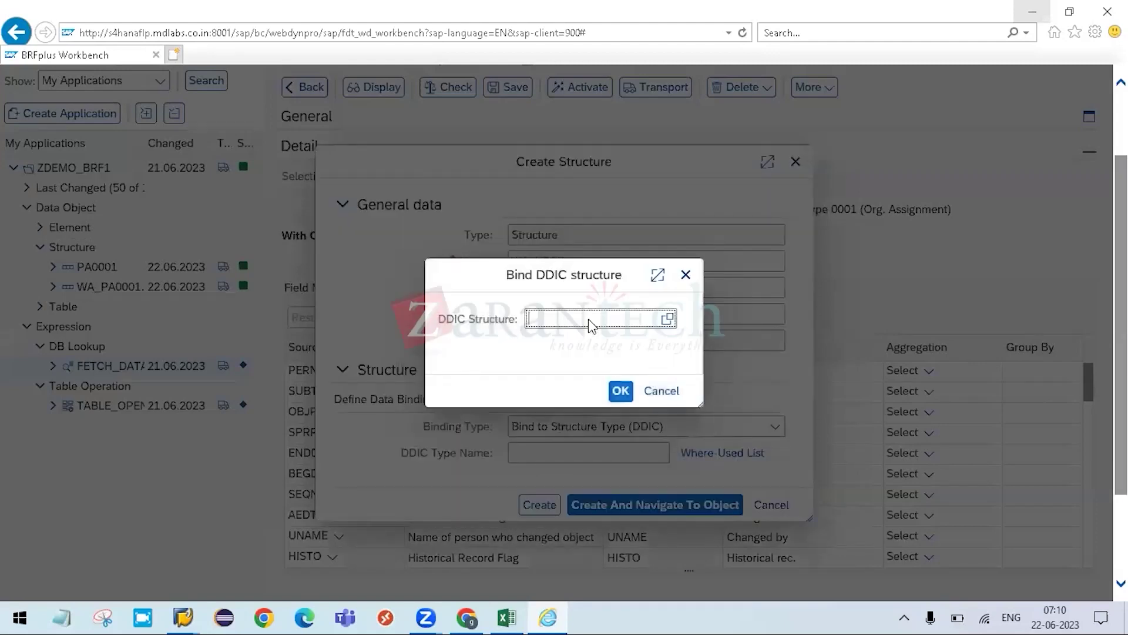
text(VBAK)
click(623, 394)
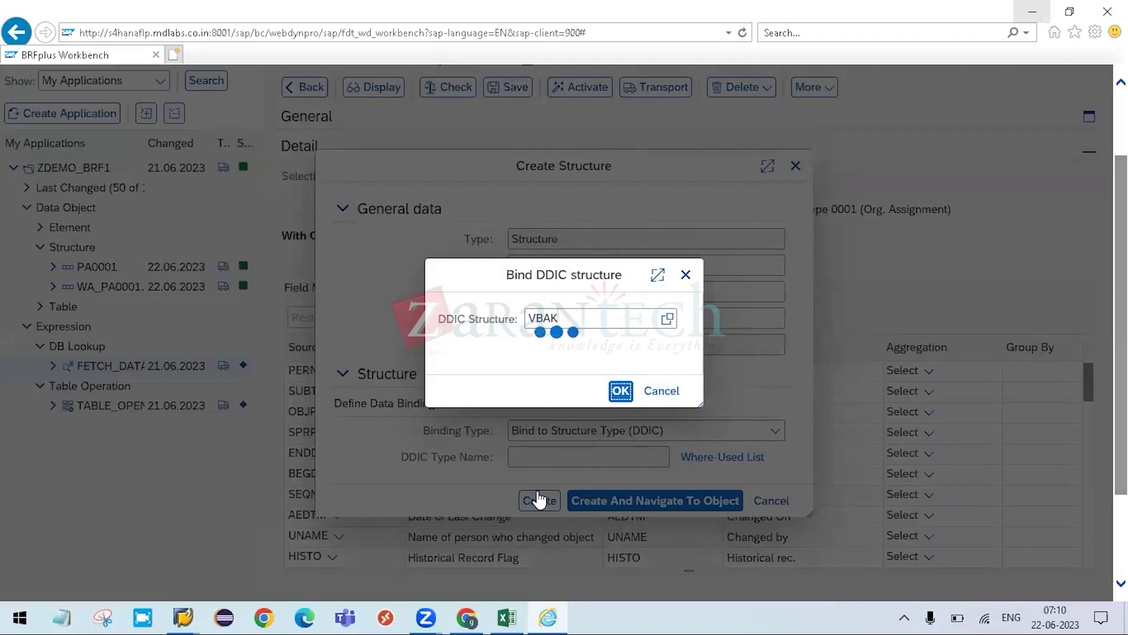
click(598, 504)
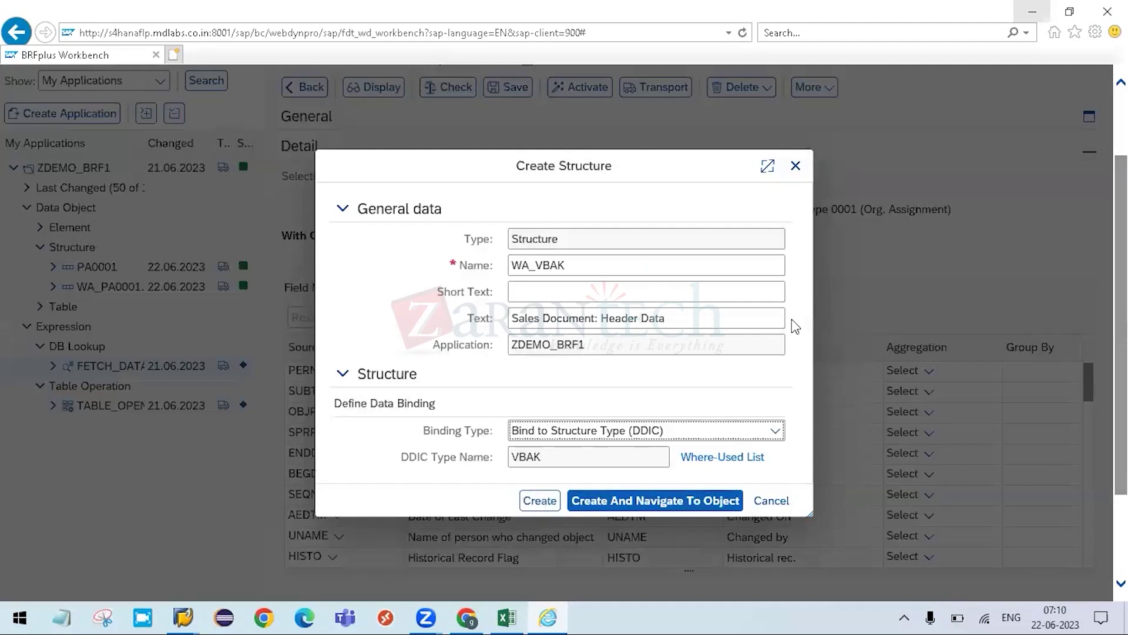
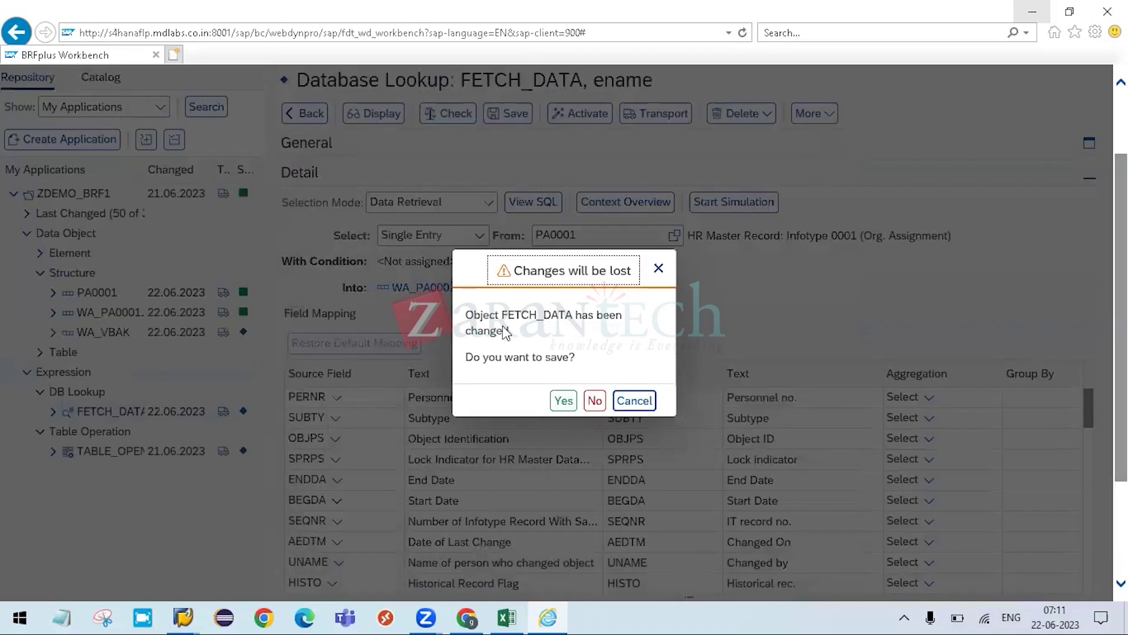
- Save the pending FETCH_DATA changes, and check and activate structure WA_VBAK
click(563, 406)
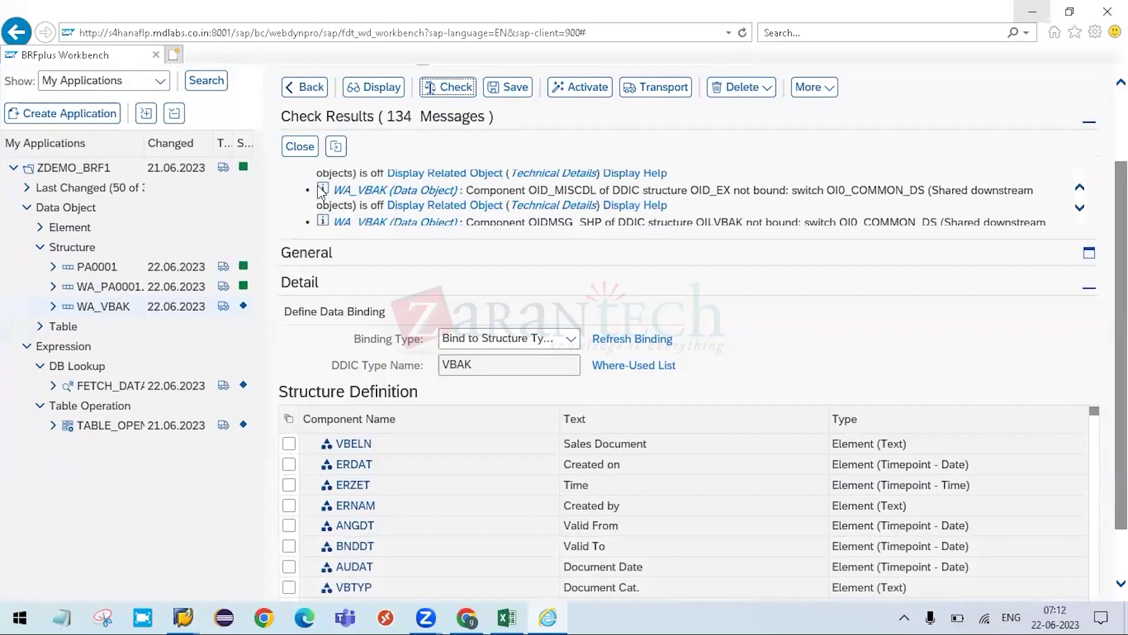
click(593, 93)
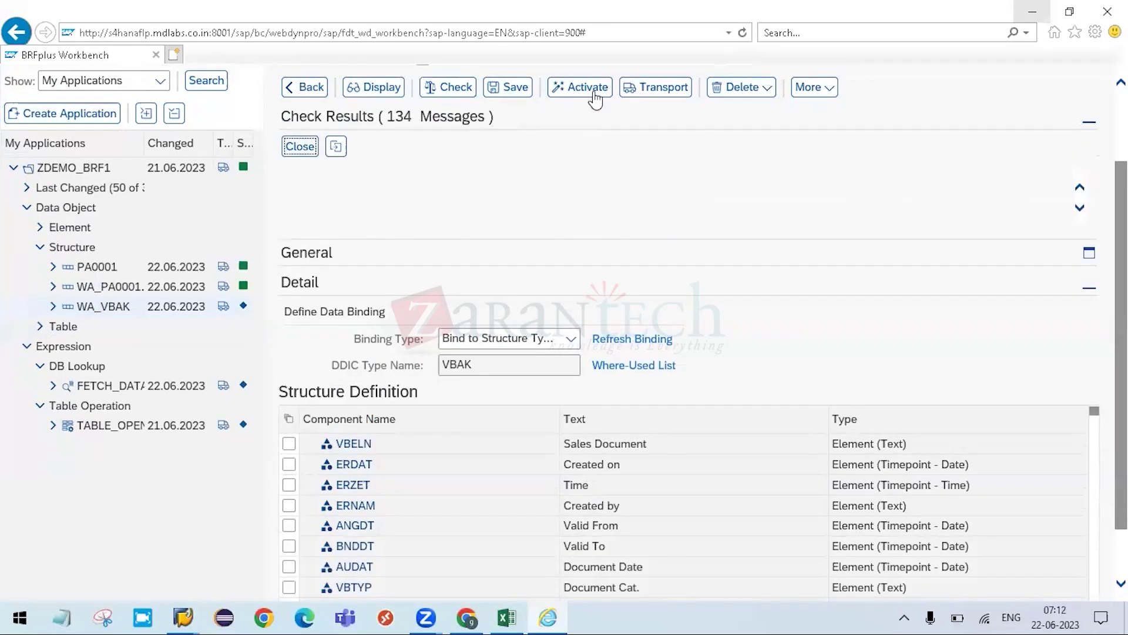
click(593, 94)
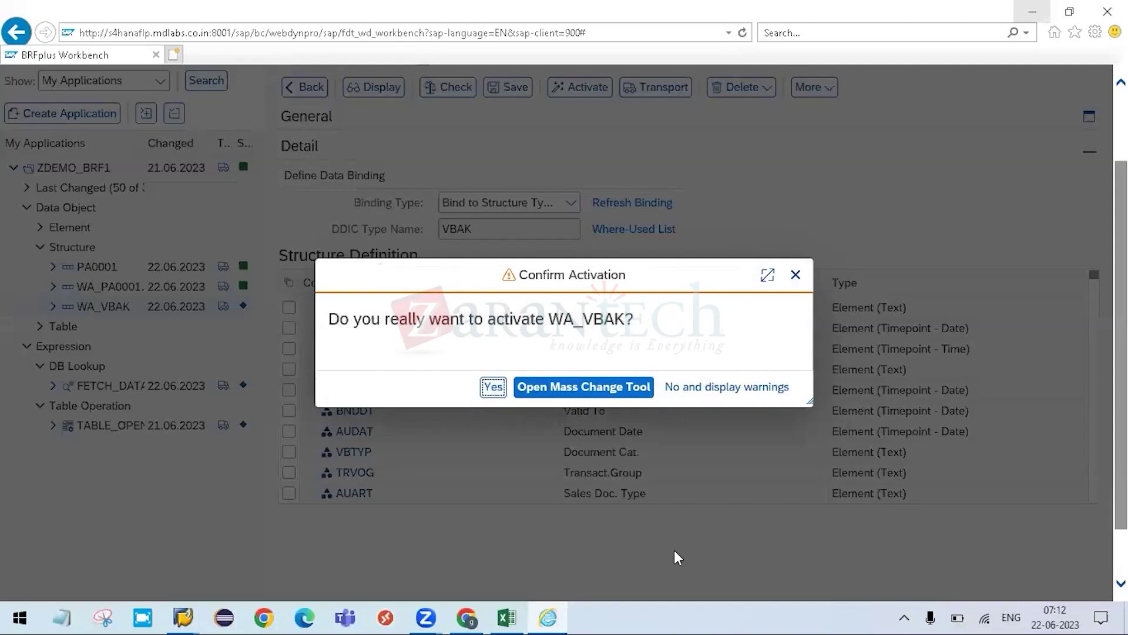
key(Return)
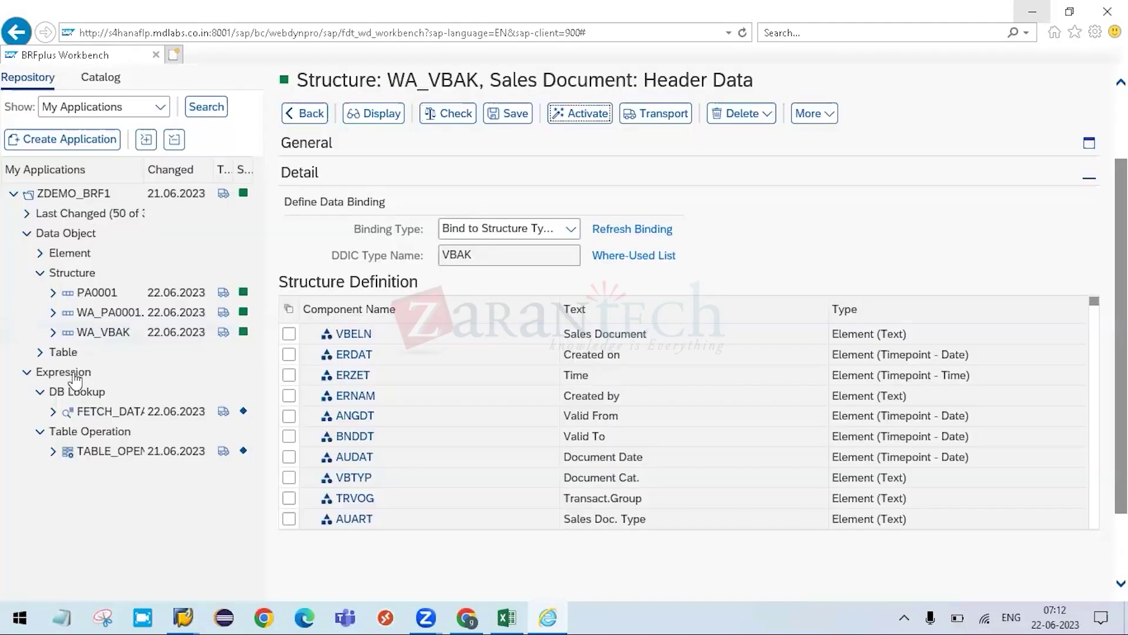
- Browse the element data objects of application ZDEMO_BRF1 in the repository tree
click(39, 253)
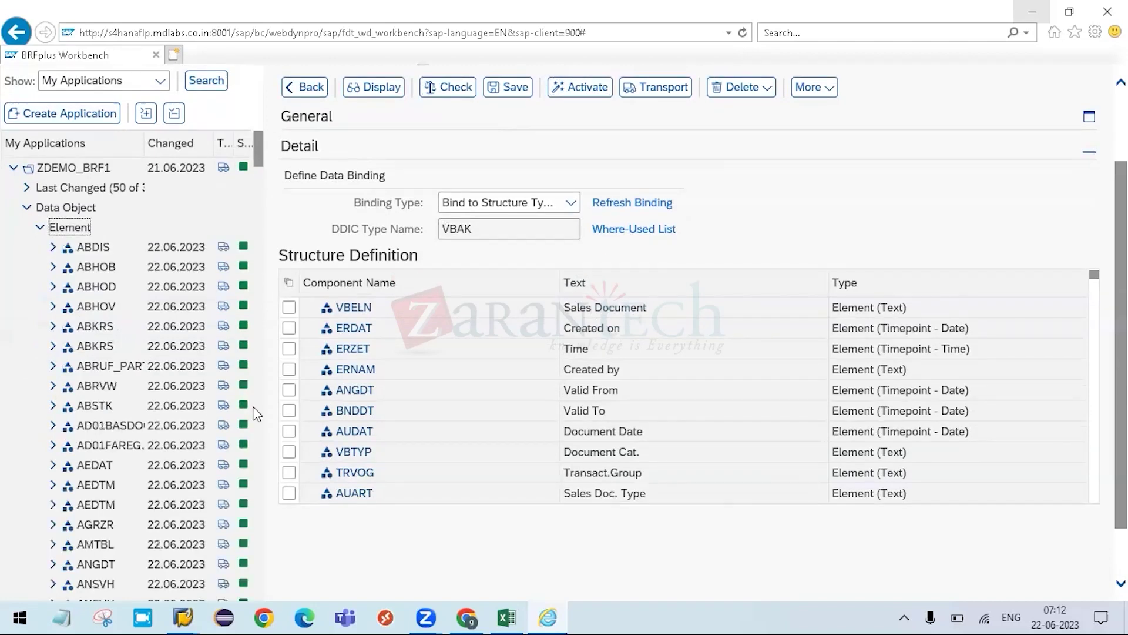
click(259, 440)
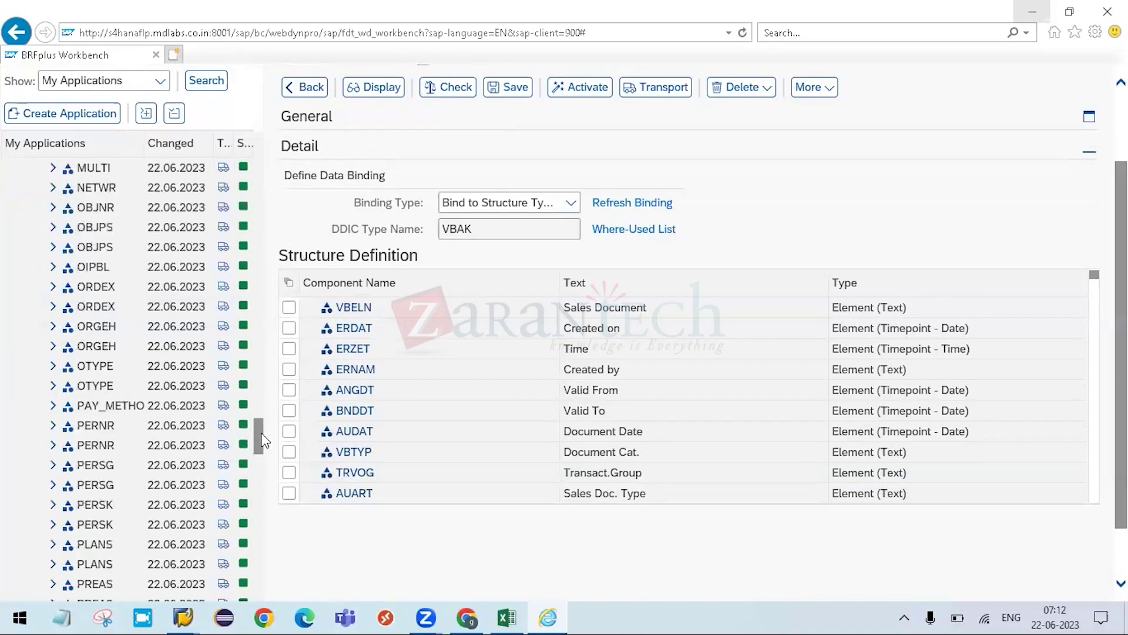
click(255, 139)
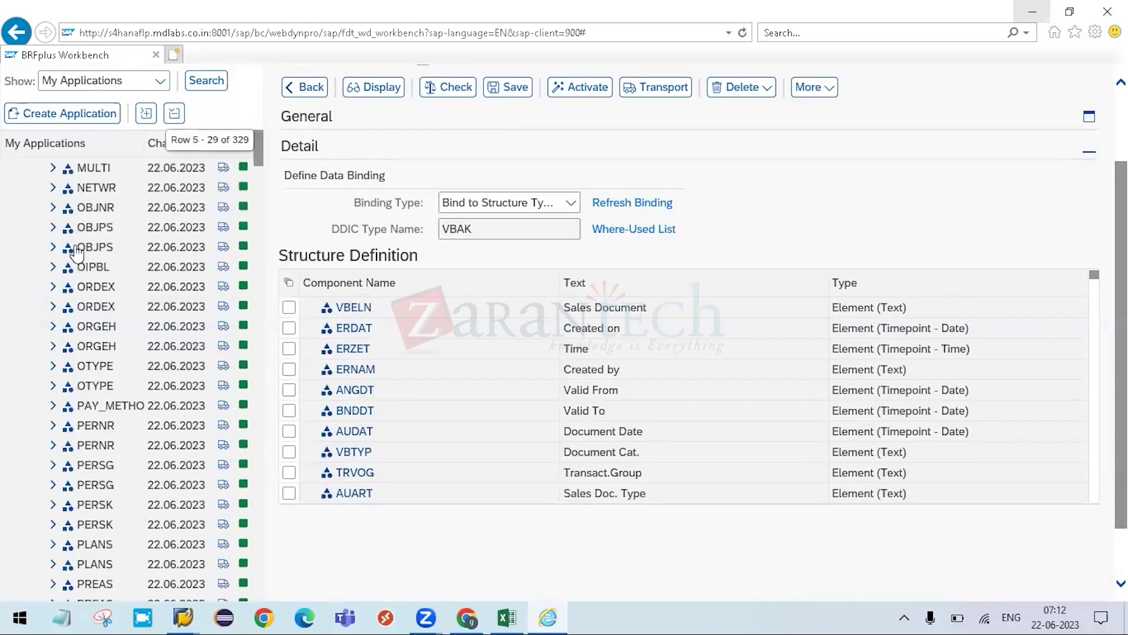
scroll(26, 264, up, 15)
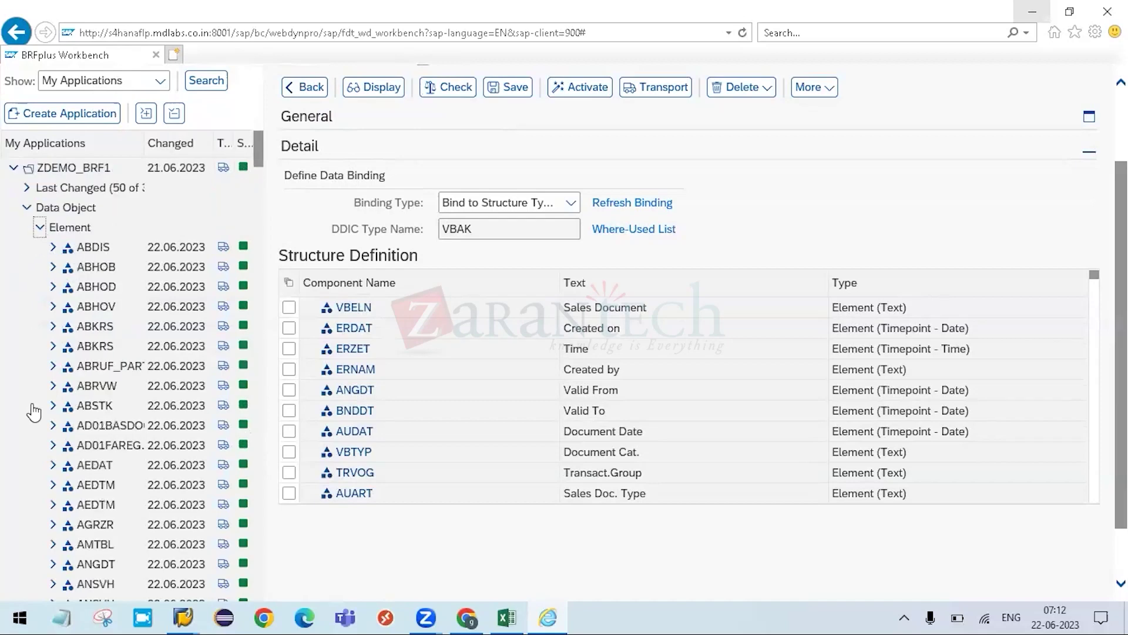
- Set the FETCH_DATA database lookup to read from table VBAK into structure WA_VBAK
click(72, 387)
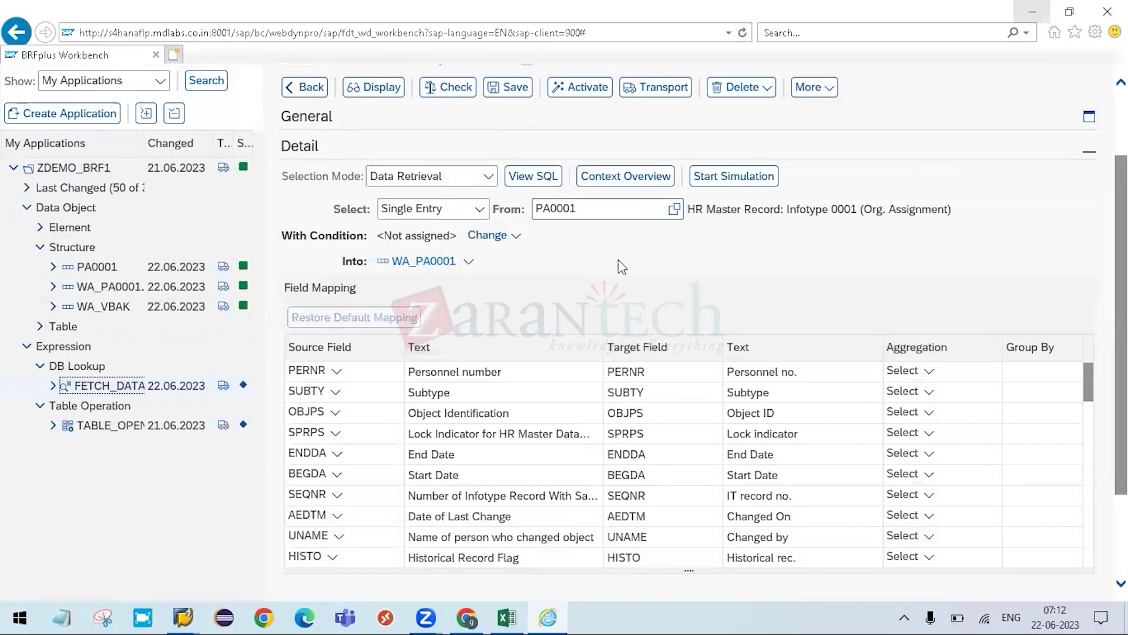
key(BackSpace)
key(BackSpace)
key(BackSpace)
key(BackSpace)
key(BackSpace)
key(BackSpace)
text(VBAK)
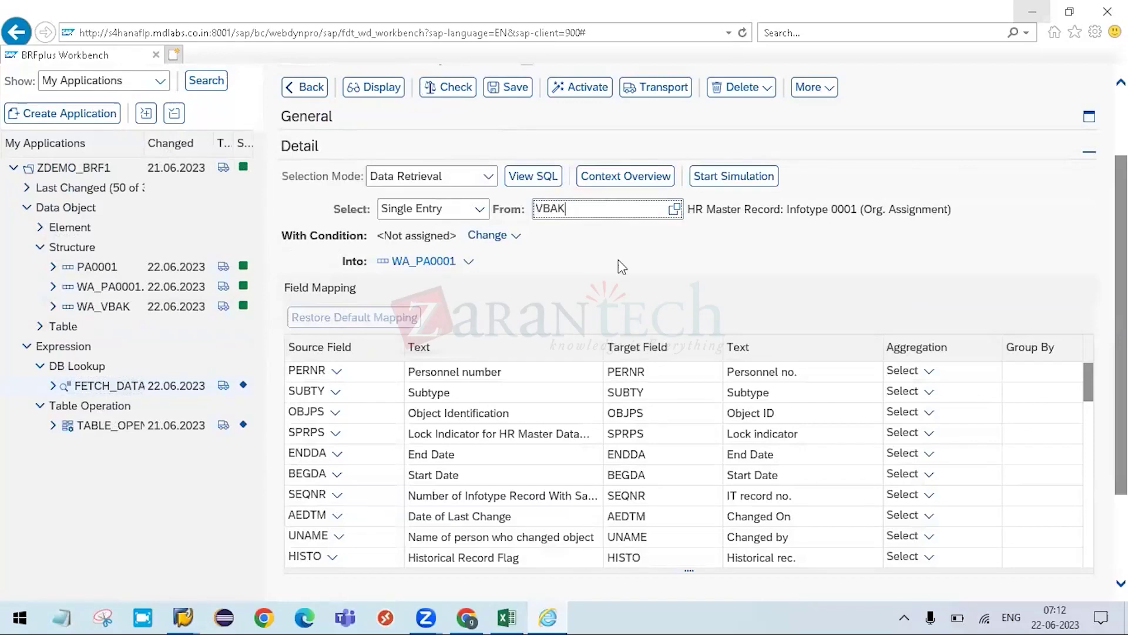
key(Return)
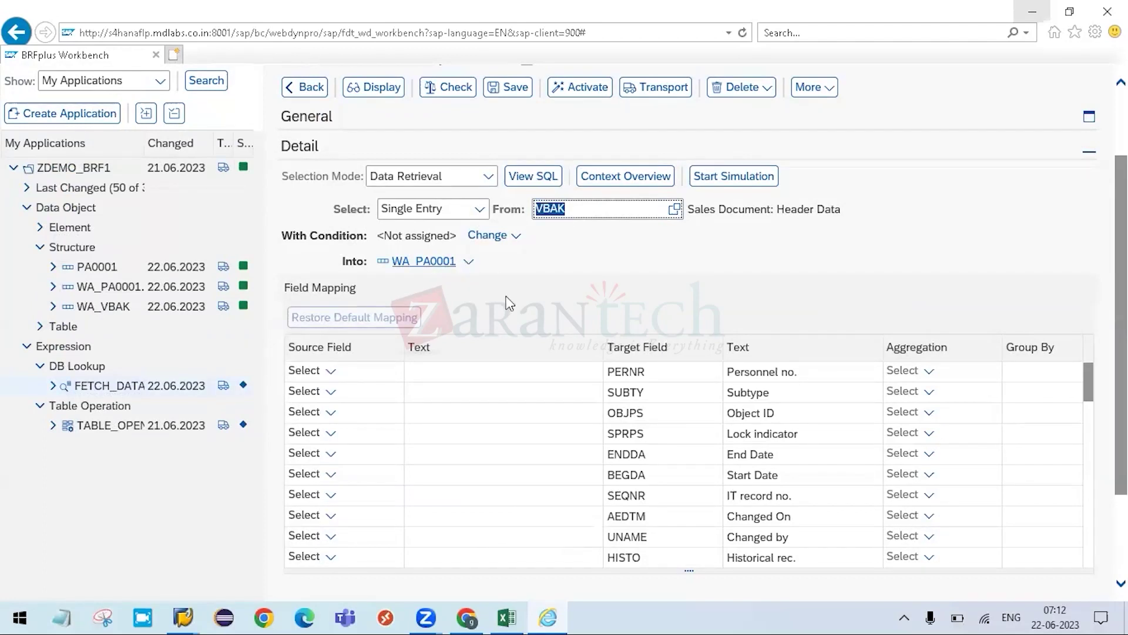
click(468, 261)
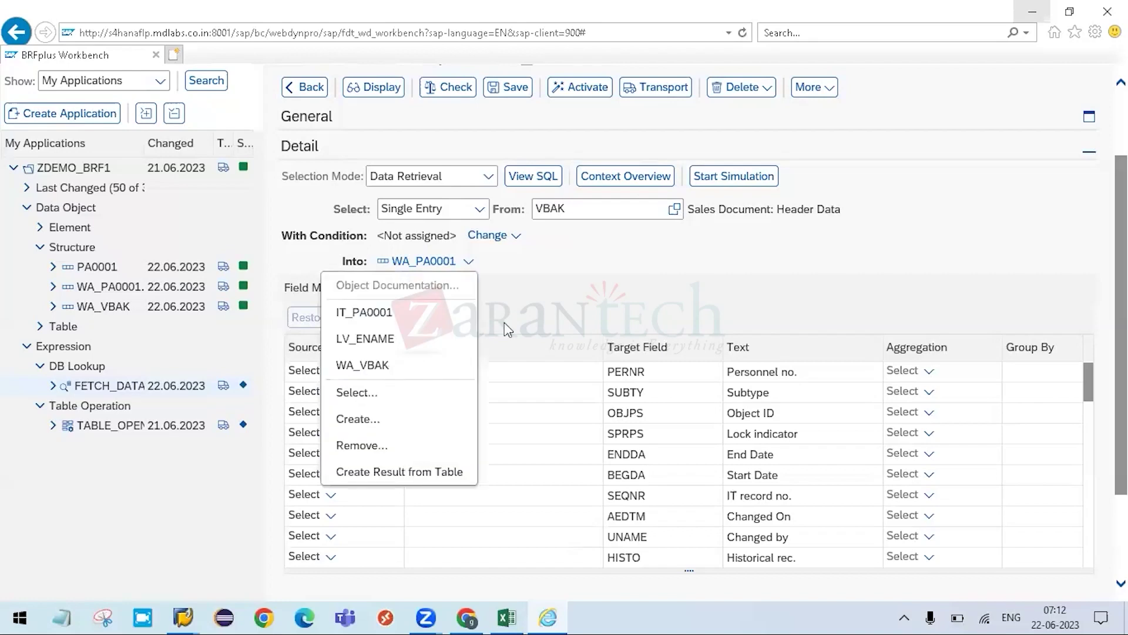
click(389, 365)
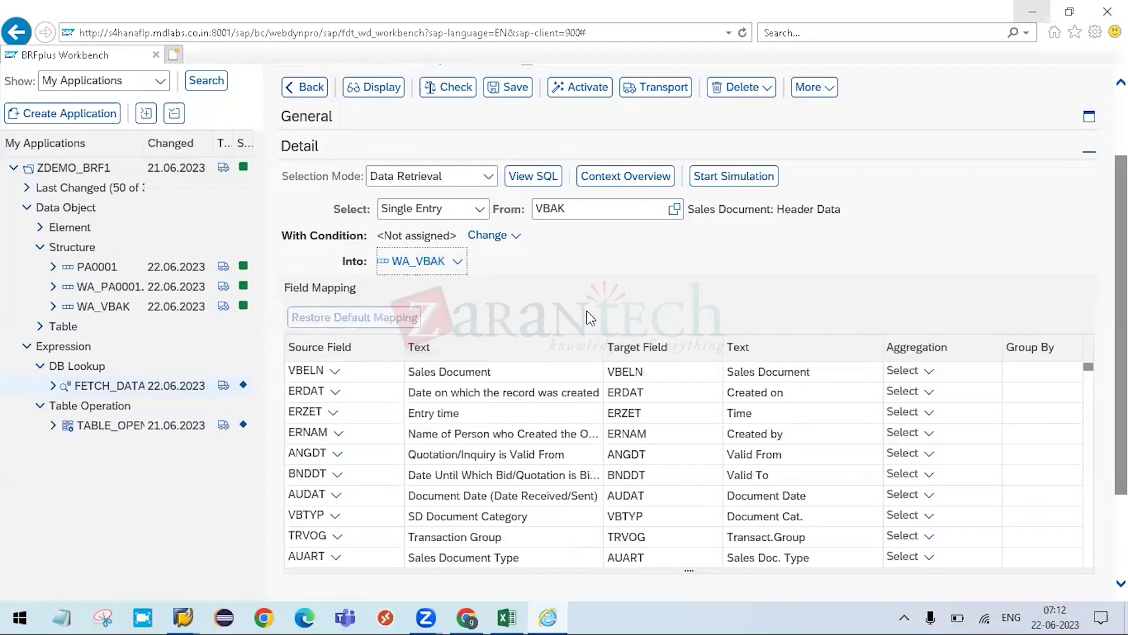
- Switch to SAP GUI, display the VBAK entries with SE16N, and return to the FETCH_DATA lookup in the browser
click(1033, 12)
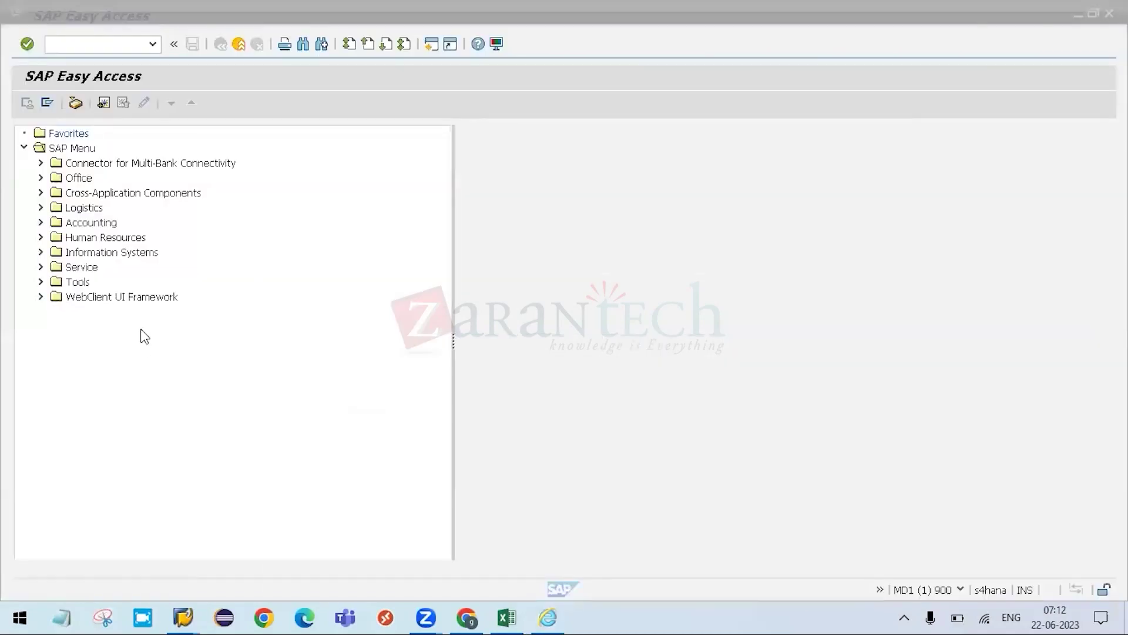
click(143, 345)
text(se16n)
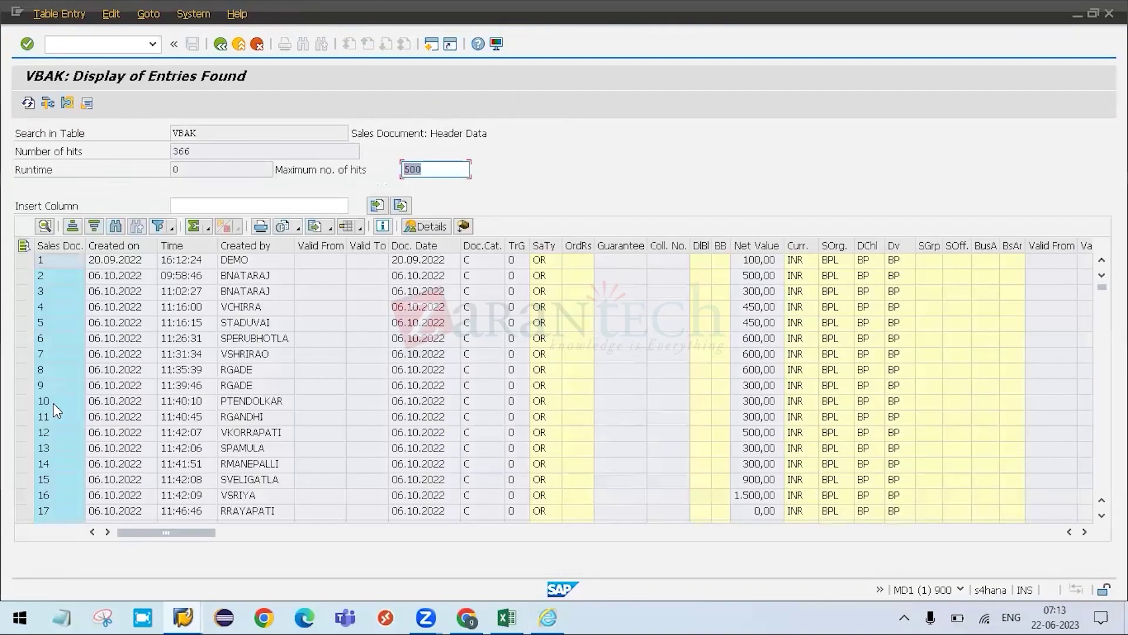
click(372, 409)
key(alt+Tab)
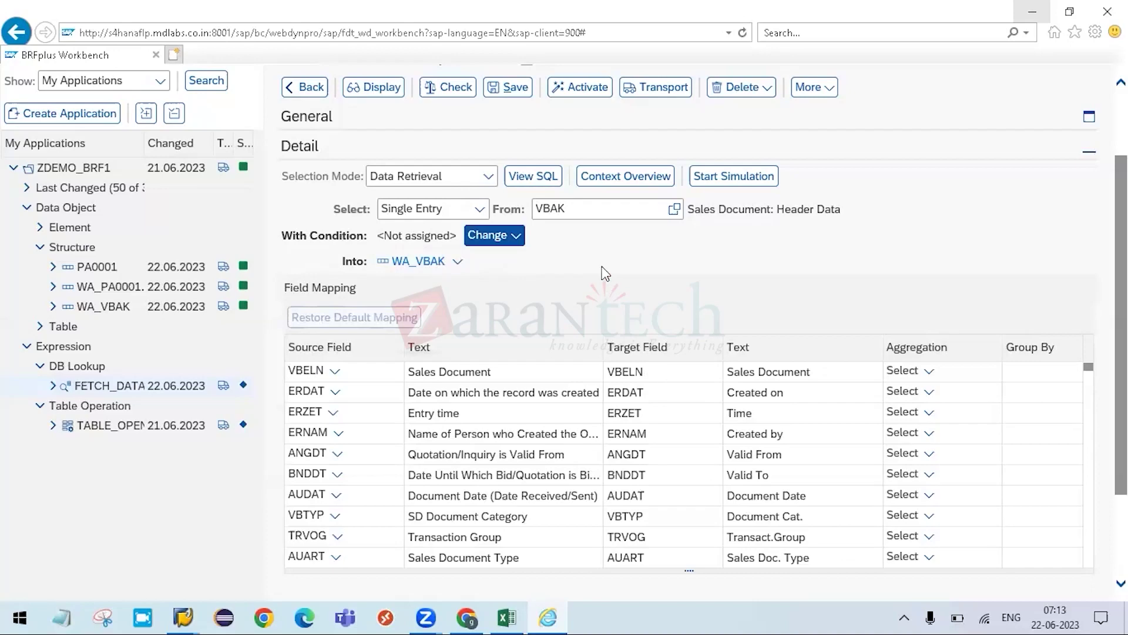
mouse_move(606, 267)
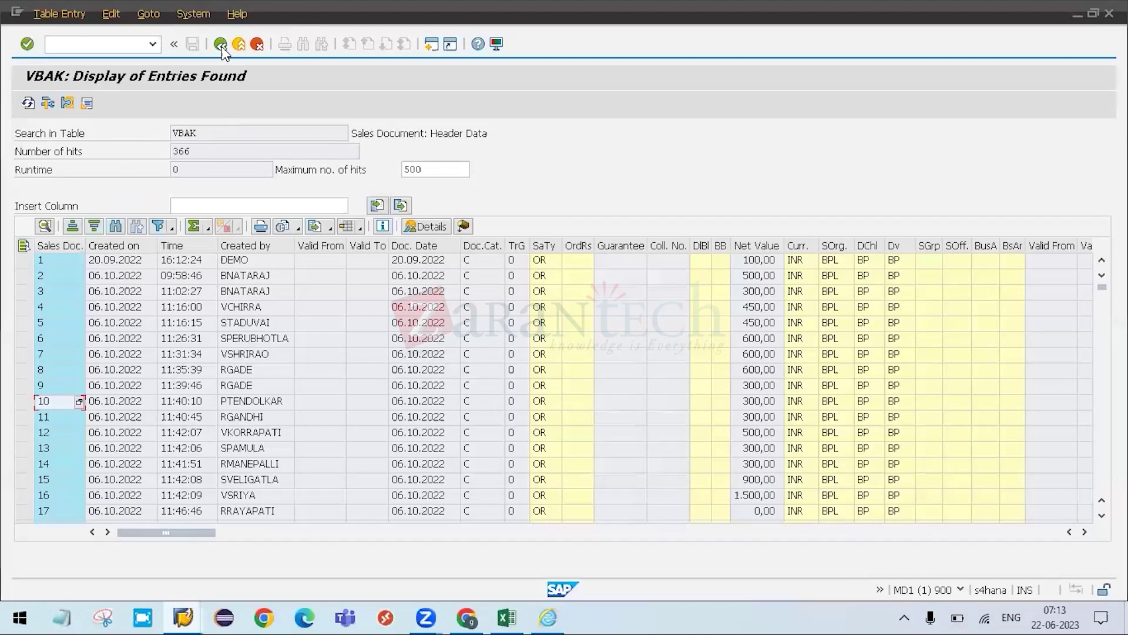
- Set the FETCH_DATA lookup condition to VBELN is equal to 10, save the lookup and start its activation
click(222, 48)
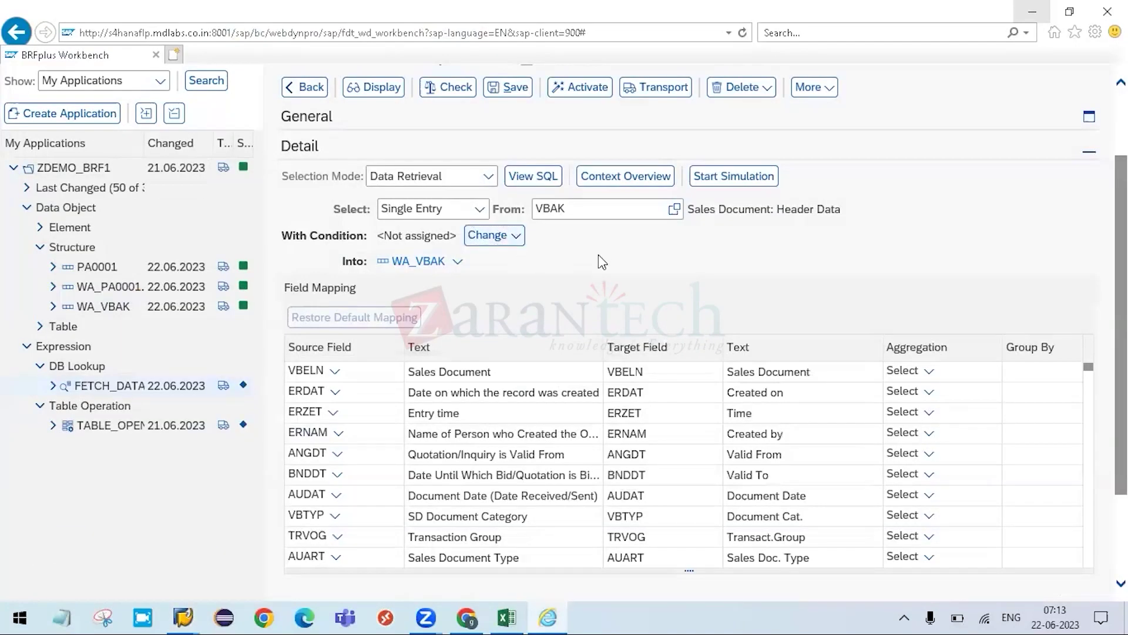
mouse_move(598, 255)
click(698, 273)
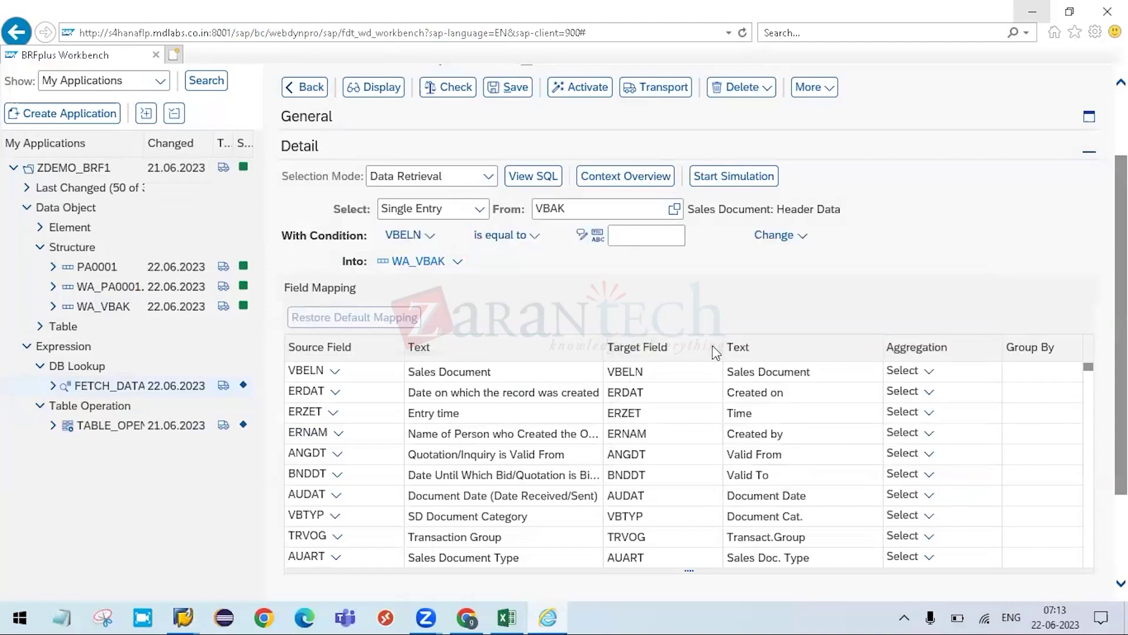
text(10)
click(556, 291)
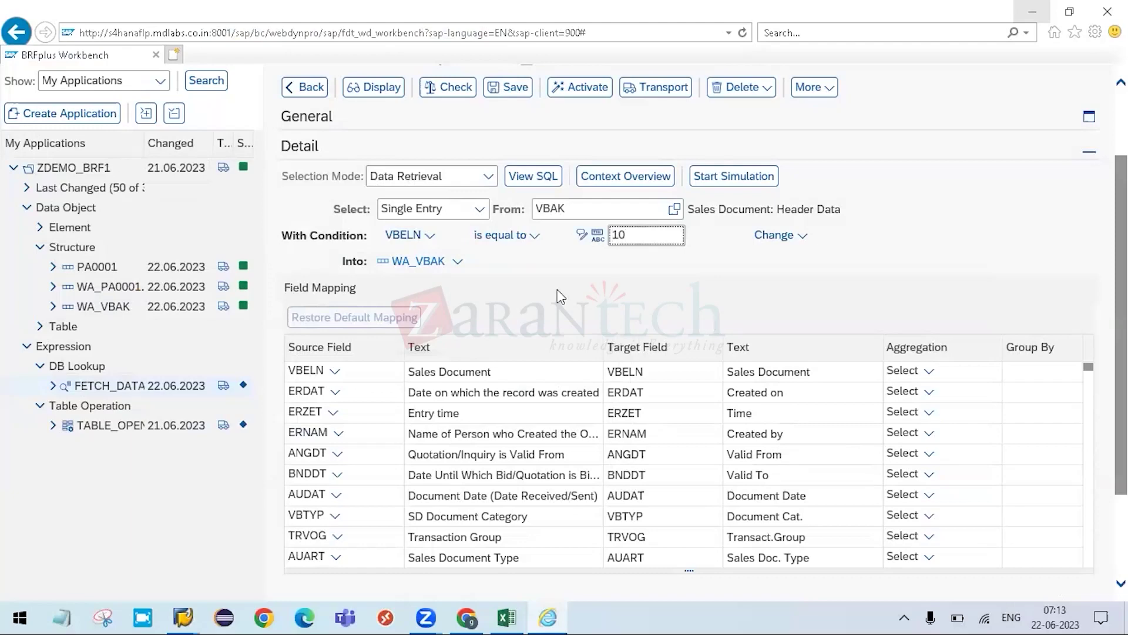
click(515, 91)
click(580, 90)
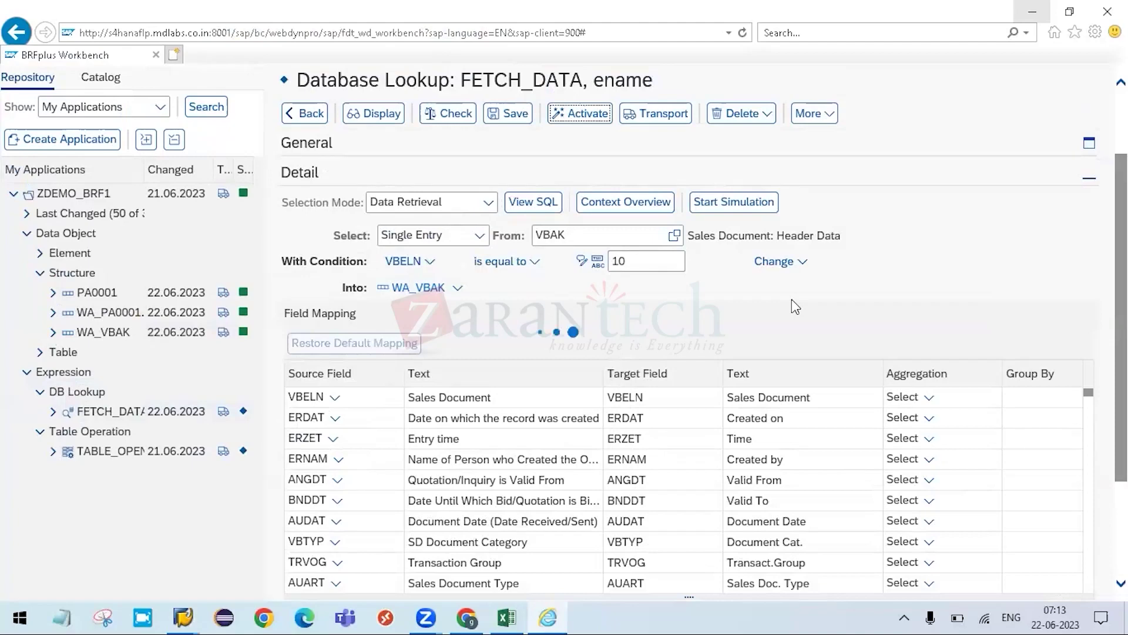
- Switch to SAP GUI and display the VBAK entry for sales document 10
key(alt+Tab)
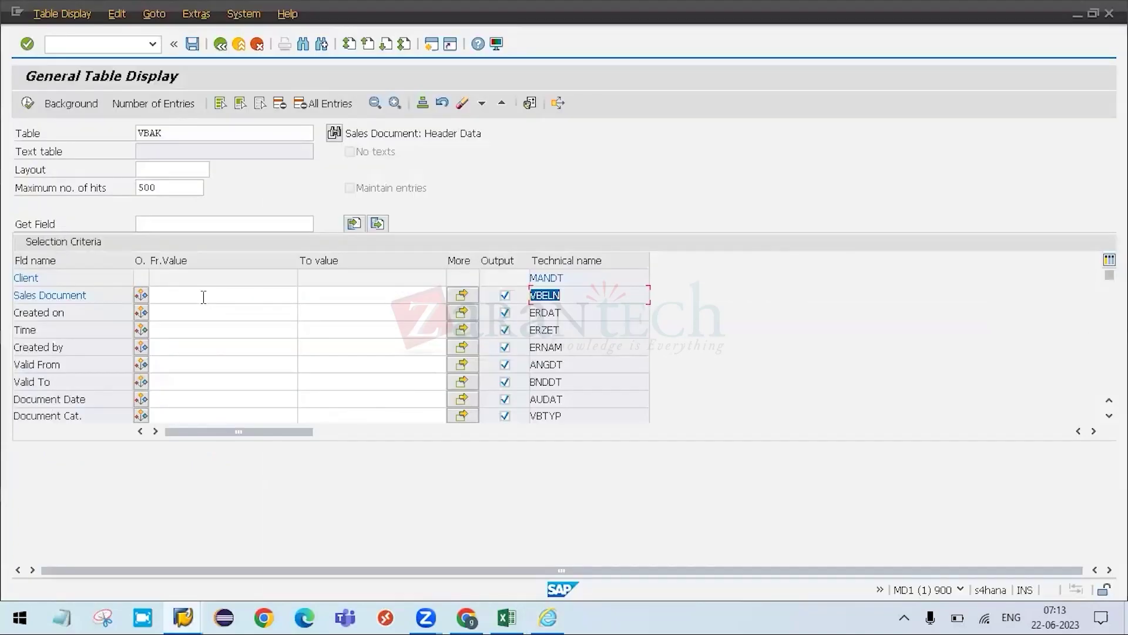
click(203, 297)
text(10)
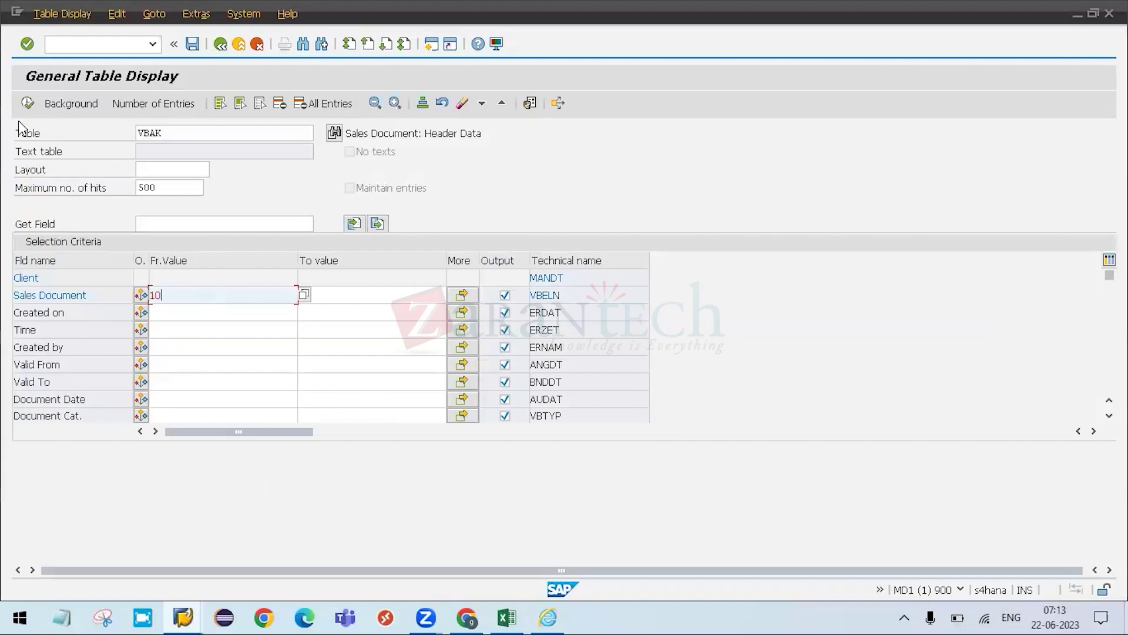
click(28, 104)
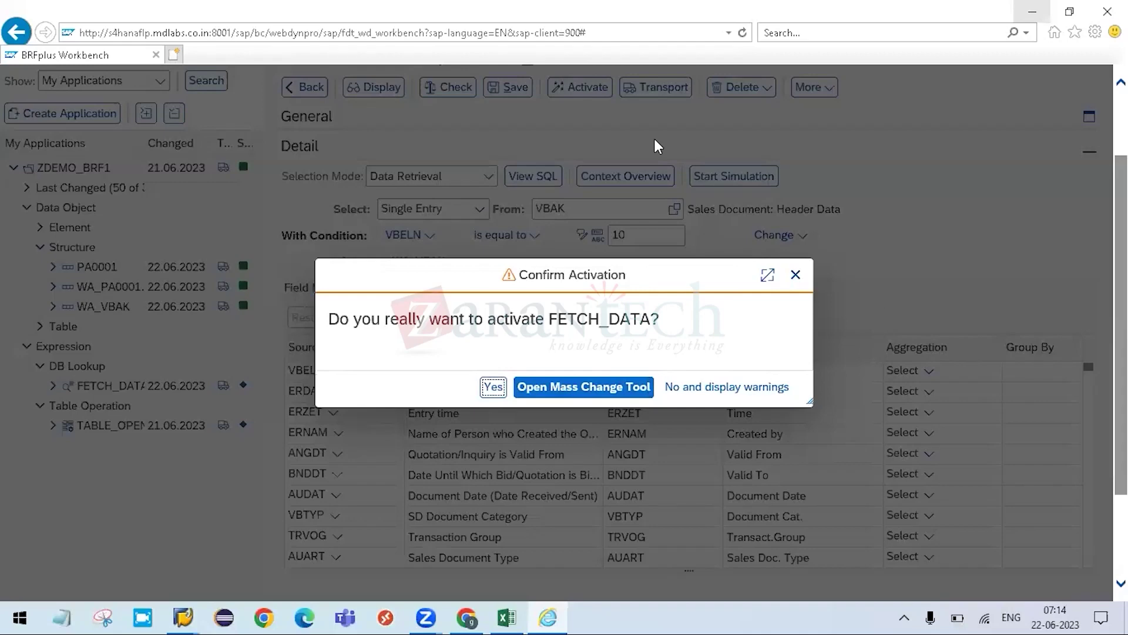
- Return to the browser, confirm the activation of FETCH_DATA and run its simulation
key(Return)
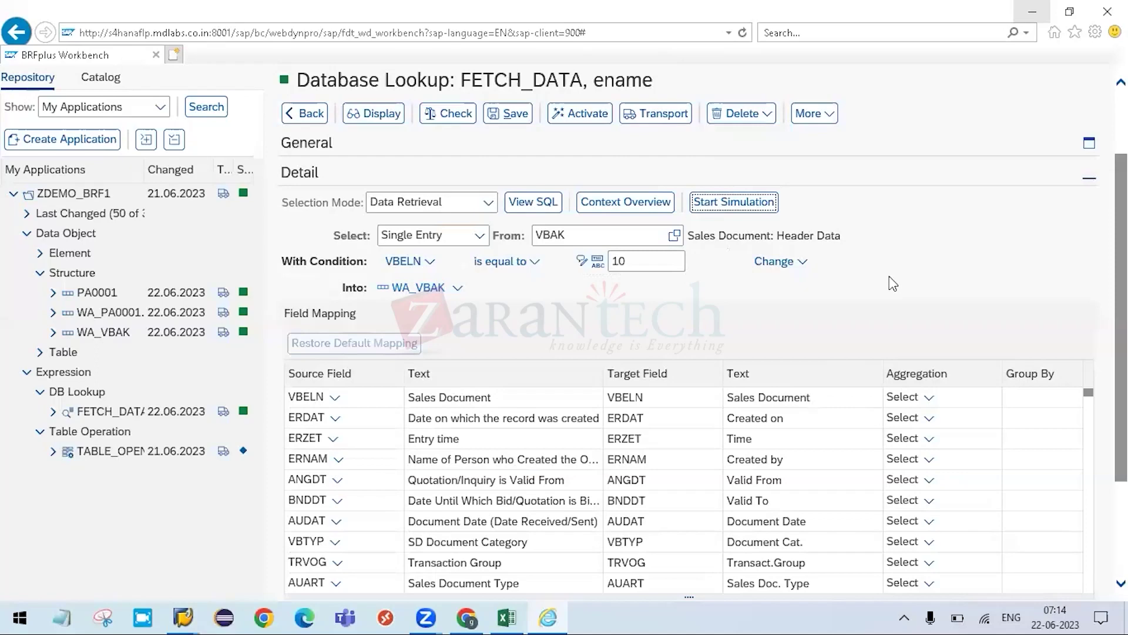
click(189, 124)
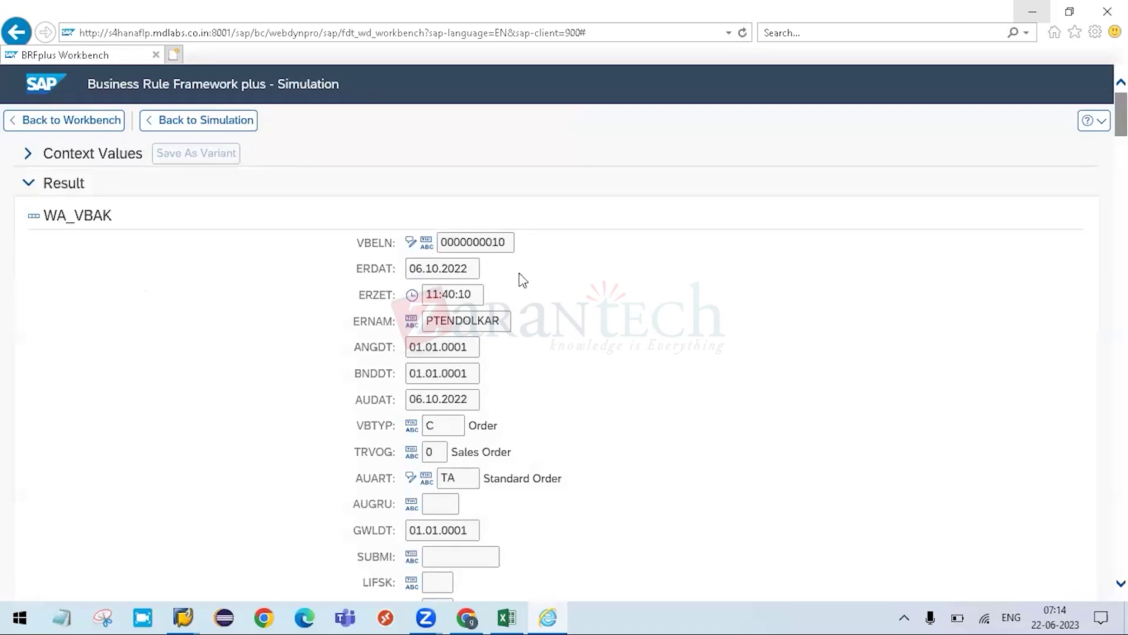
- Compare the document number, creation date, time and creator in the WA_VBAK simulation result with the VBAK entry in SAP GUI
key(alt+Tab)
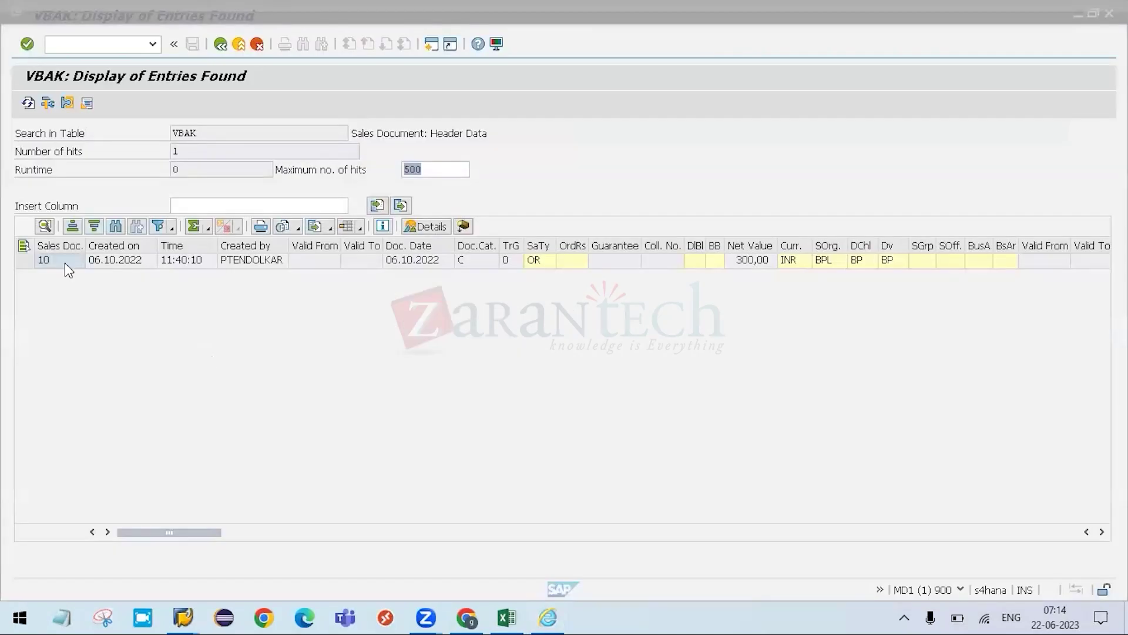
key(alt+Tab)
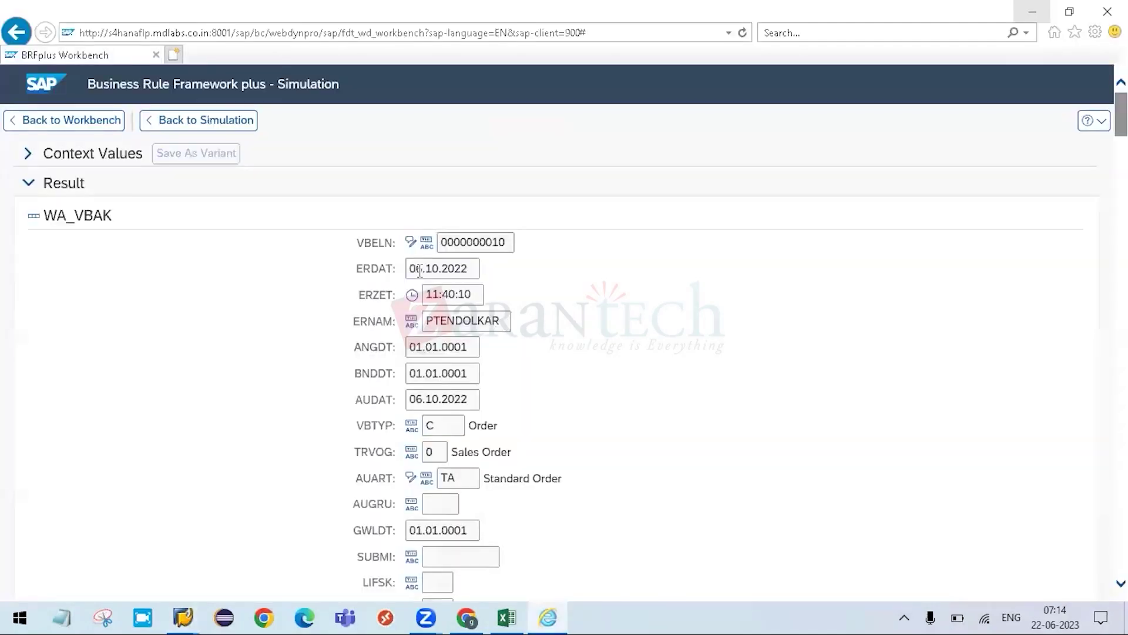
key(alt+Tab)
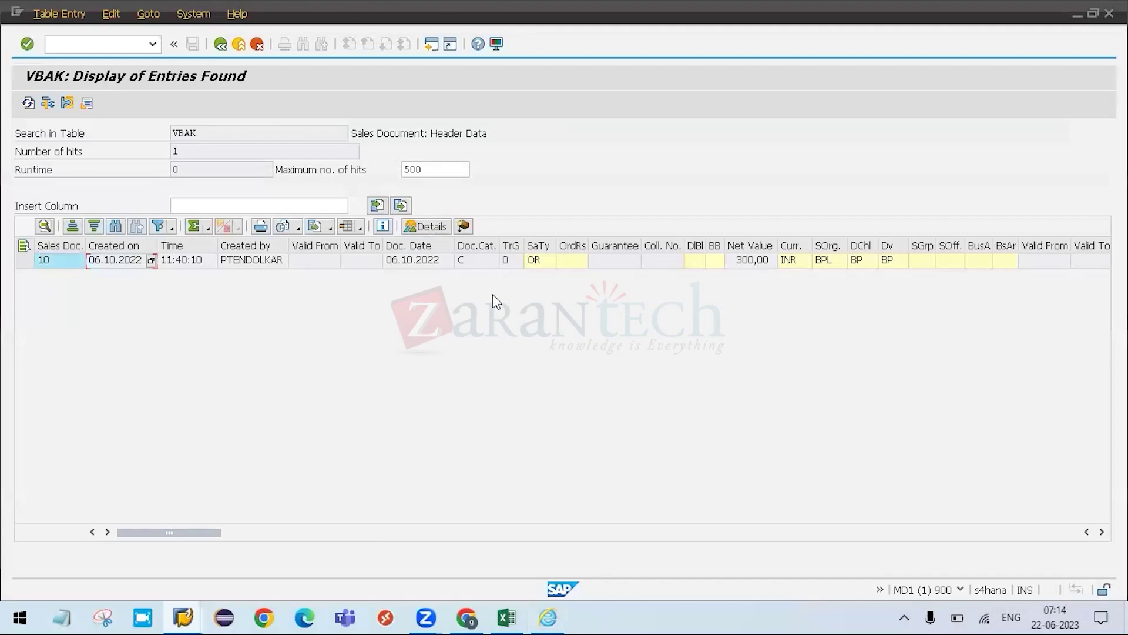
key(alt+Tab)
key(alt+Tab)
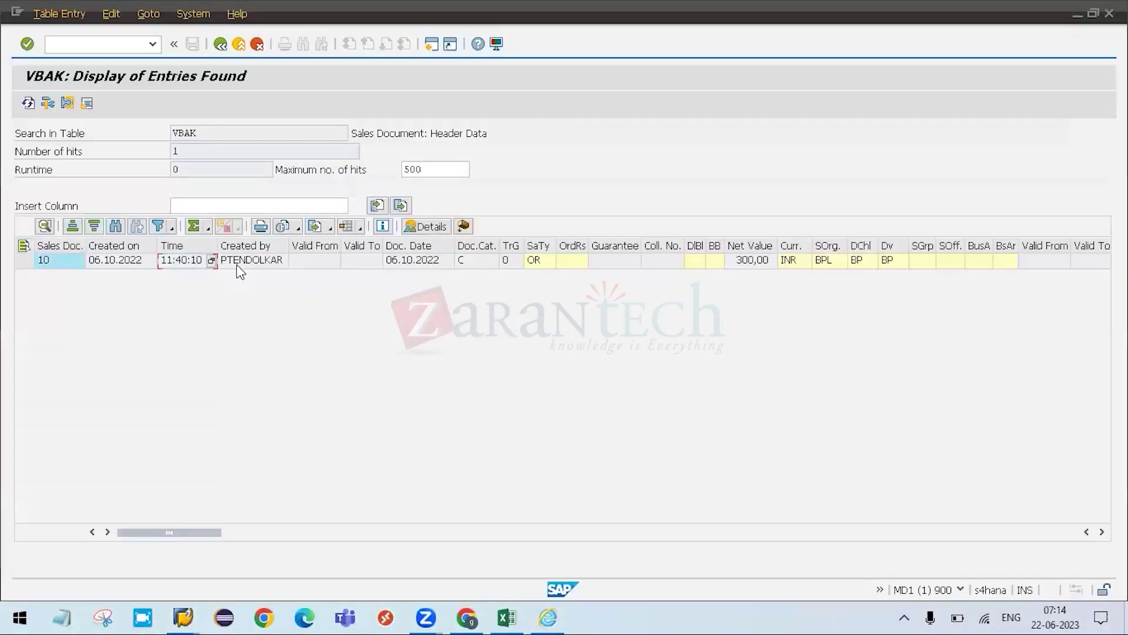
key(Right)
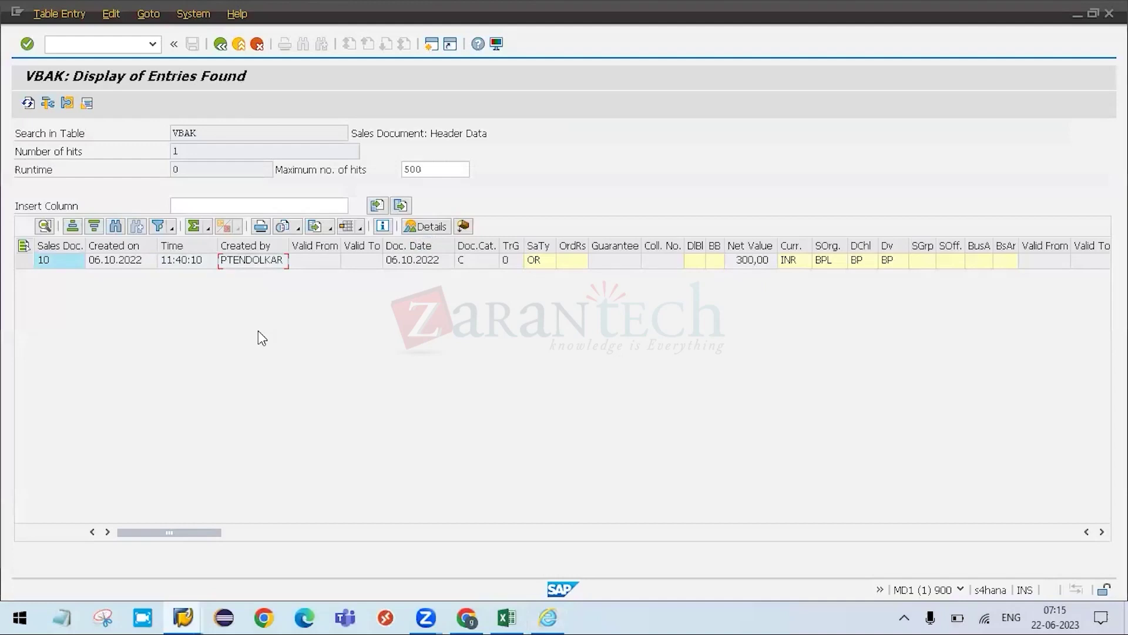
key(alt+Tab)
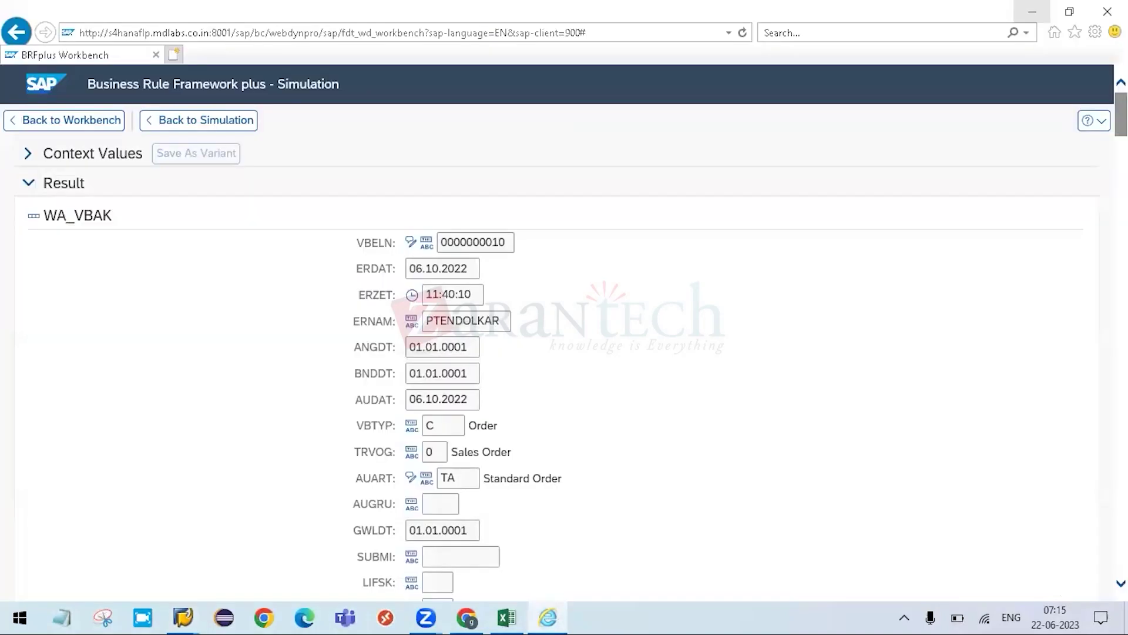
- Review the remaining WA_VBAK fields in the simulation result, including net value, sales organization and status fields
scroll(564, 332, down, 6)
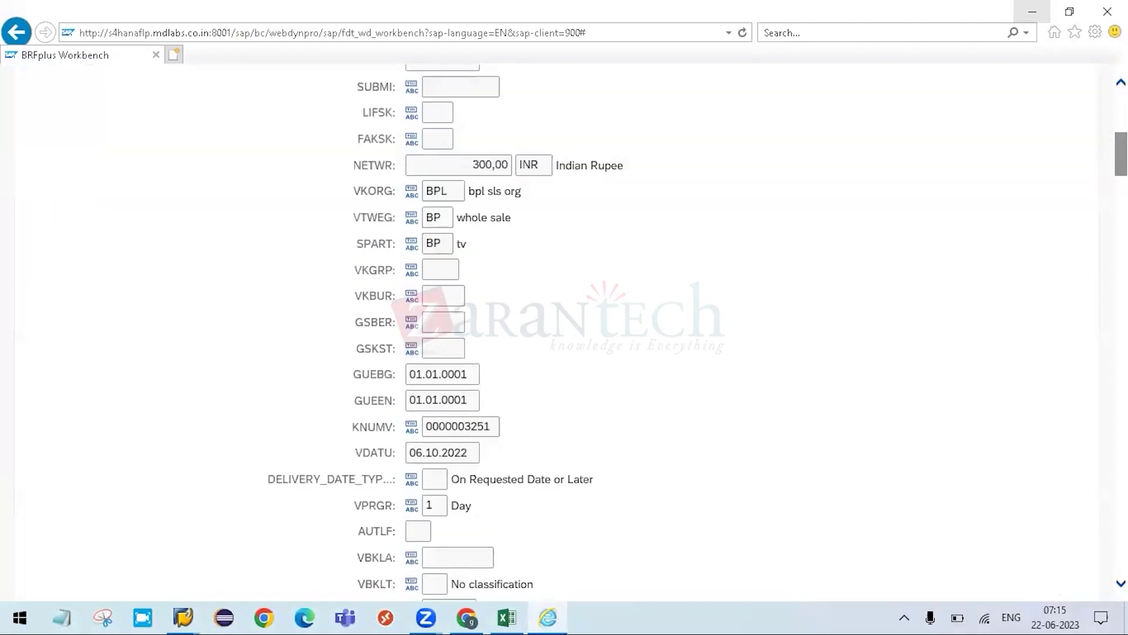
scroll(565, 332, down, 6)
scroll(564, 332, down, 6)
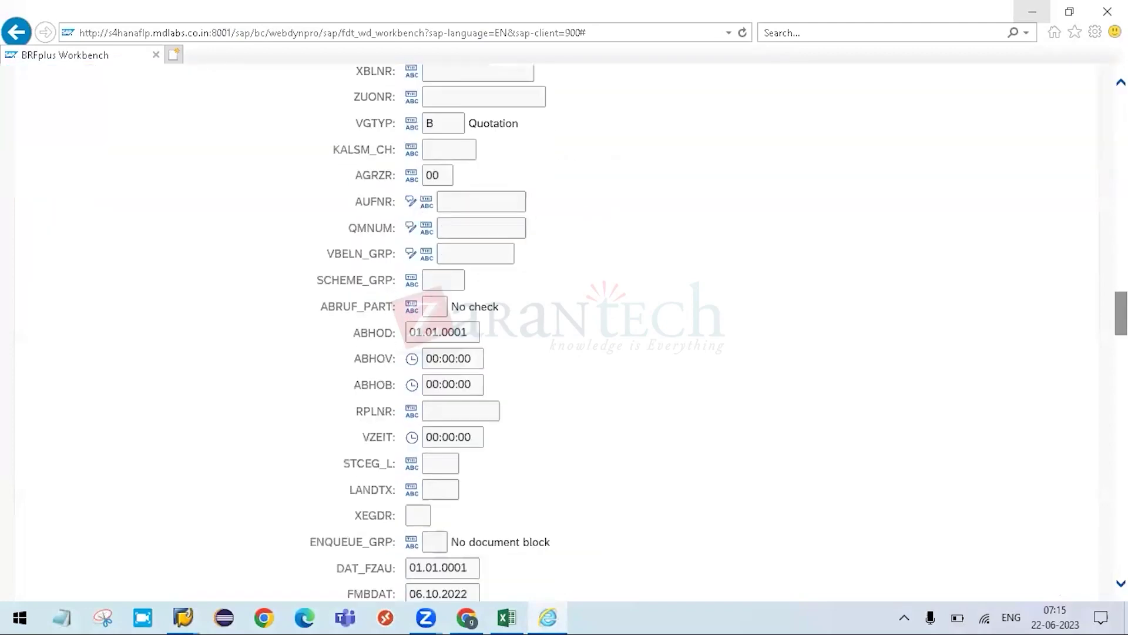
scroll(564, 332, down, 5)
scroll(564, 332, down, 6)
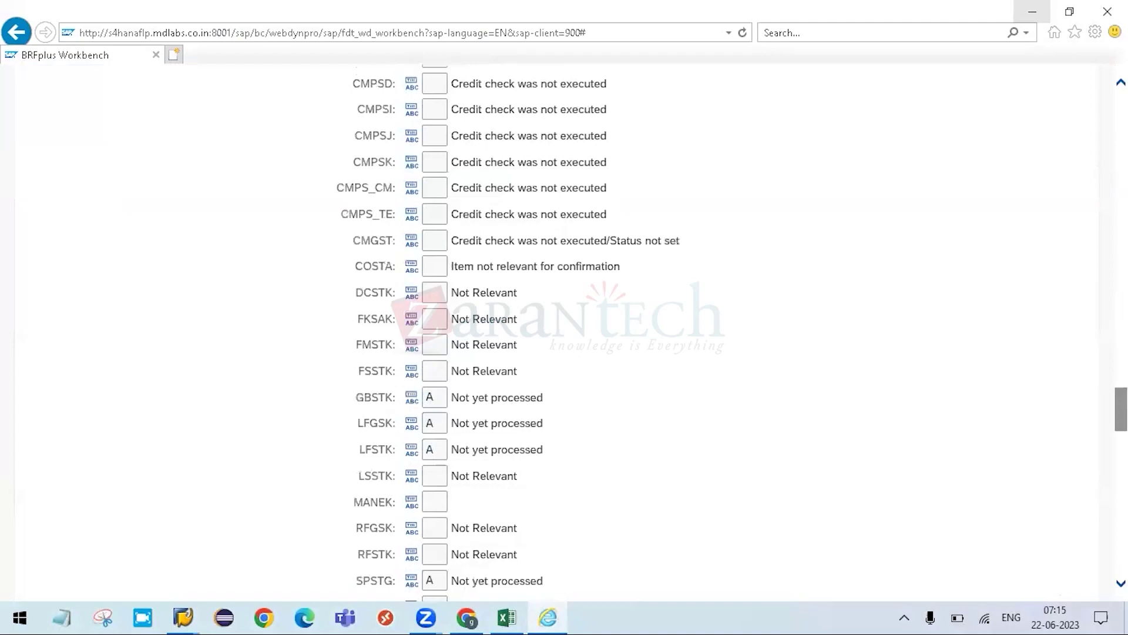
scroll(1093, 217, up, 15)
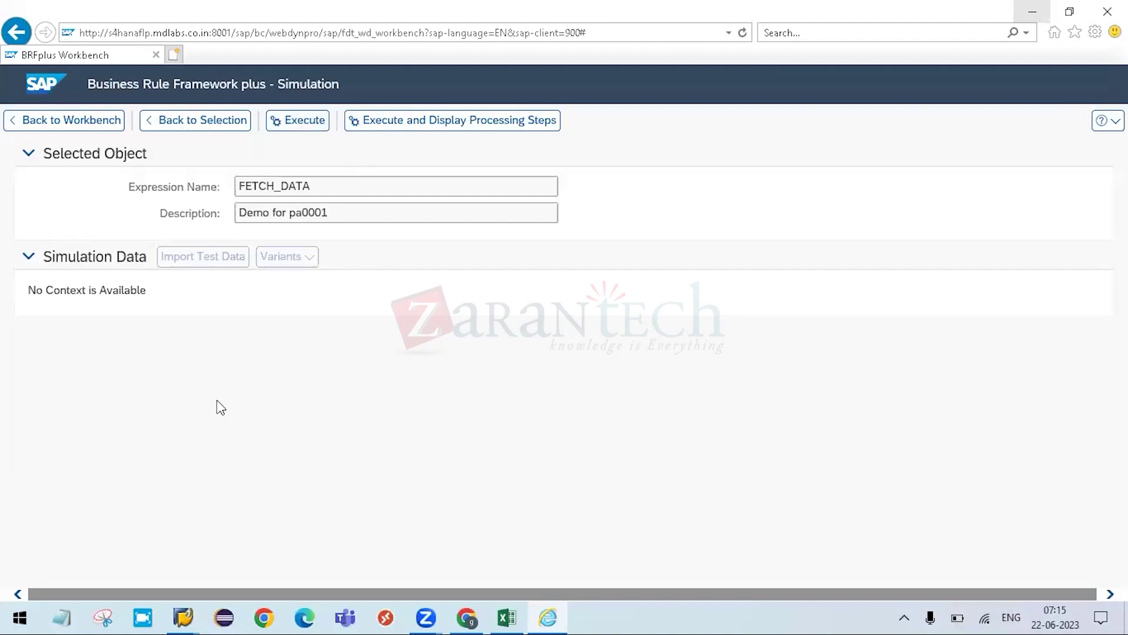
- Simulate FETCH_DATA again with its processing steps displayed, and examine the context values and the WA_VBAK result
click(447, 124)
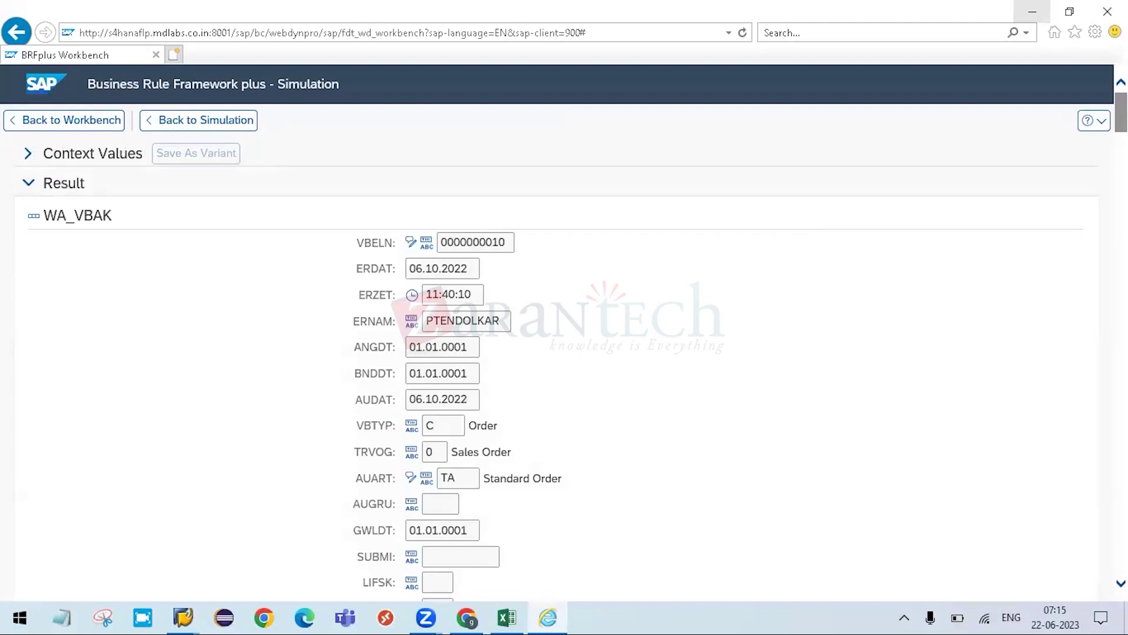
scroll(564, 332, down, 8)
scroll(18, 165, up, 8)
click(106, 313)
key(Return)
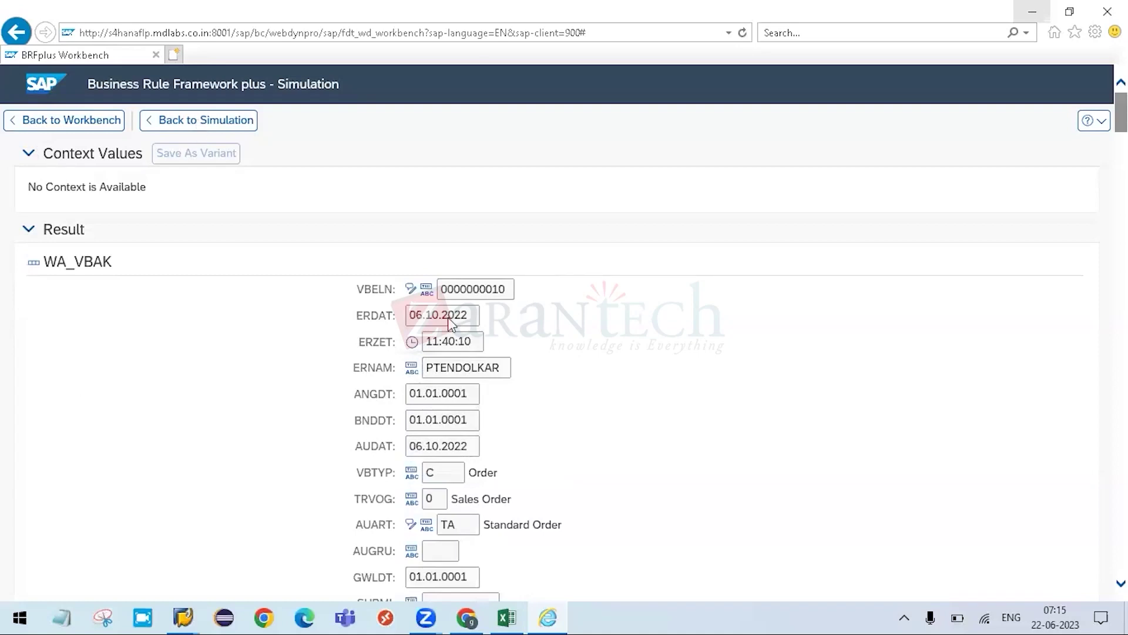
click(771, 429)
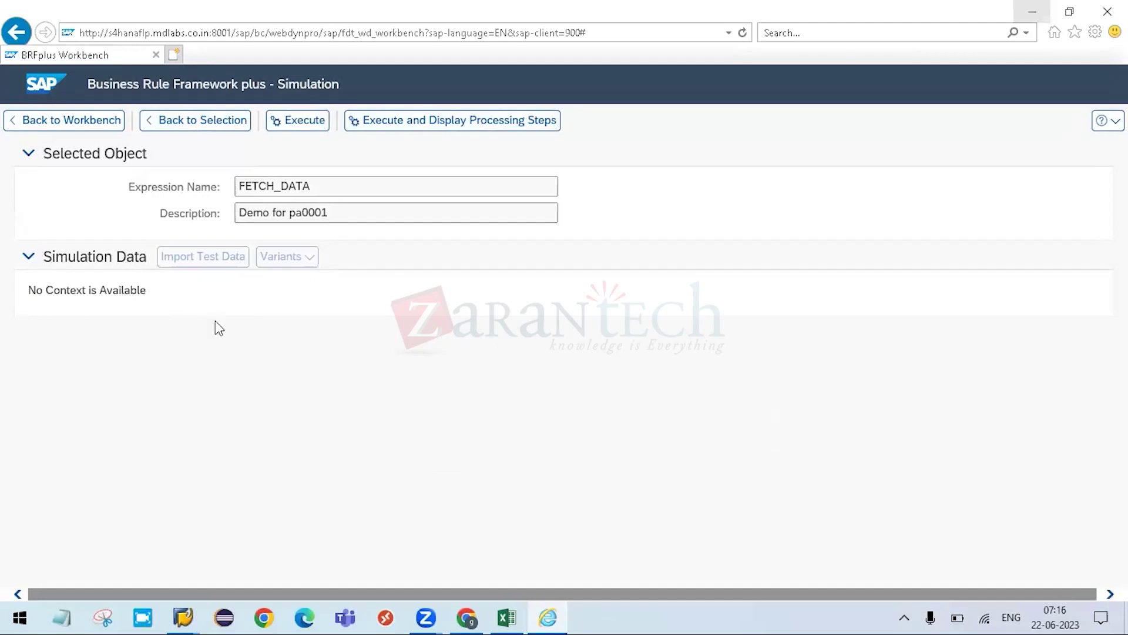
- Return to the workbench and start a new table data object named IT_VBAK in application ZDEMO_BRF1
click(68, 124)
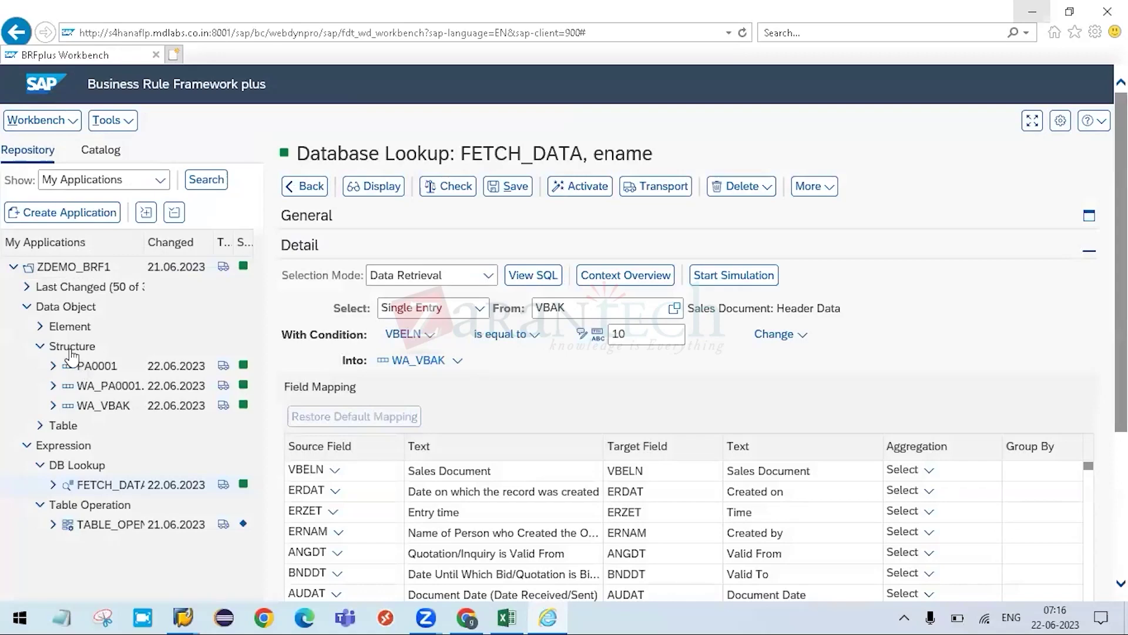
click(66, 426)
right_click(70, 426)
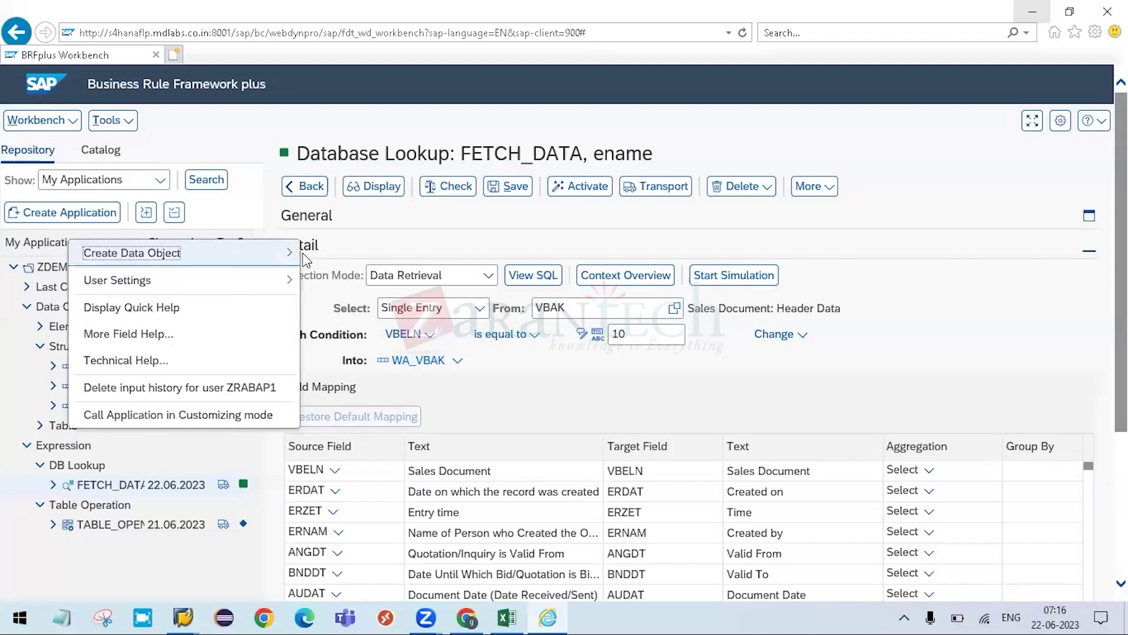
key(Right)
key(Return)
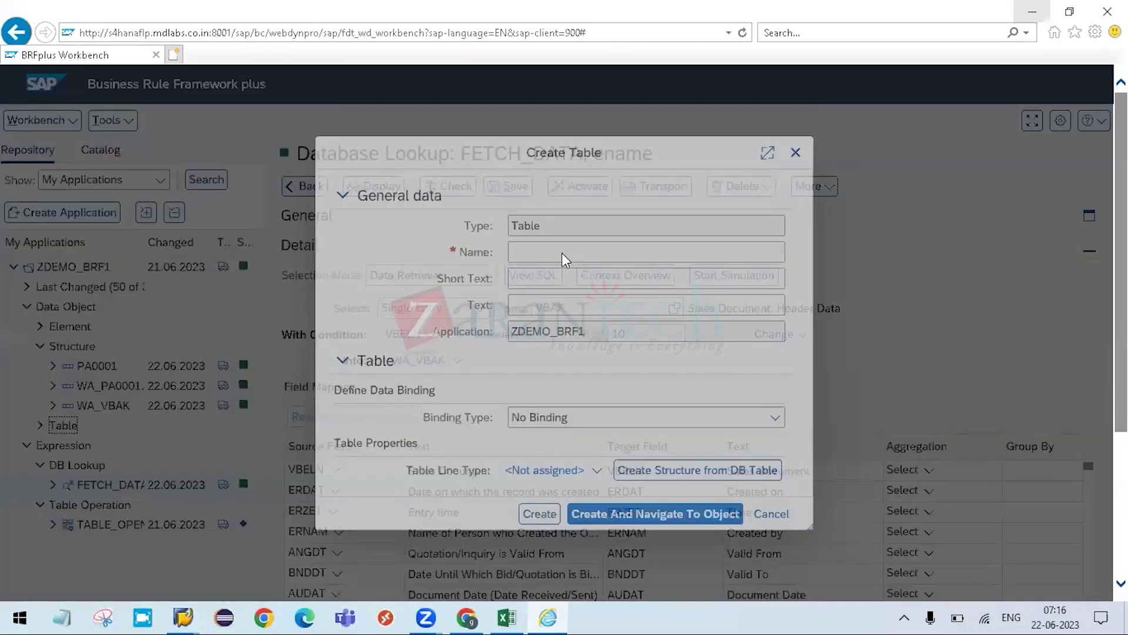
click(562, 253)
text(IT_VBAK)
key(Escape)
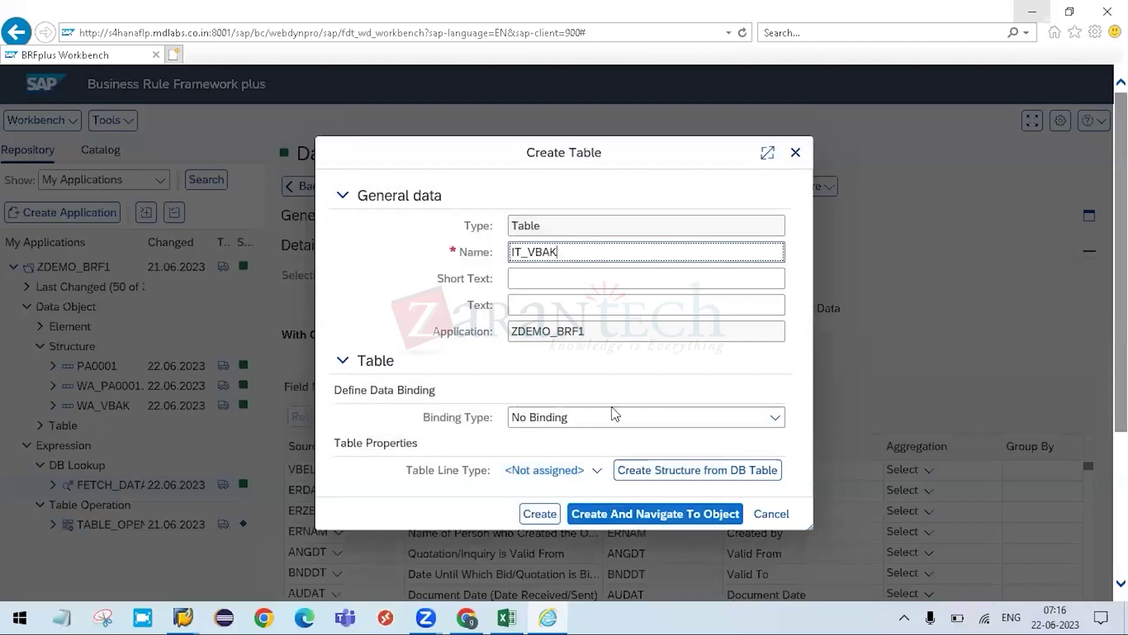
- Generate the line structure of IT_VBAK from database table VBAK, create the table and activate it
click(636, 474)
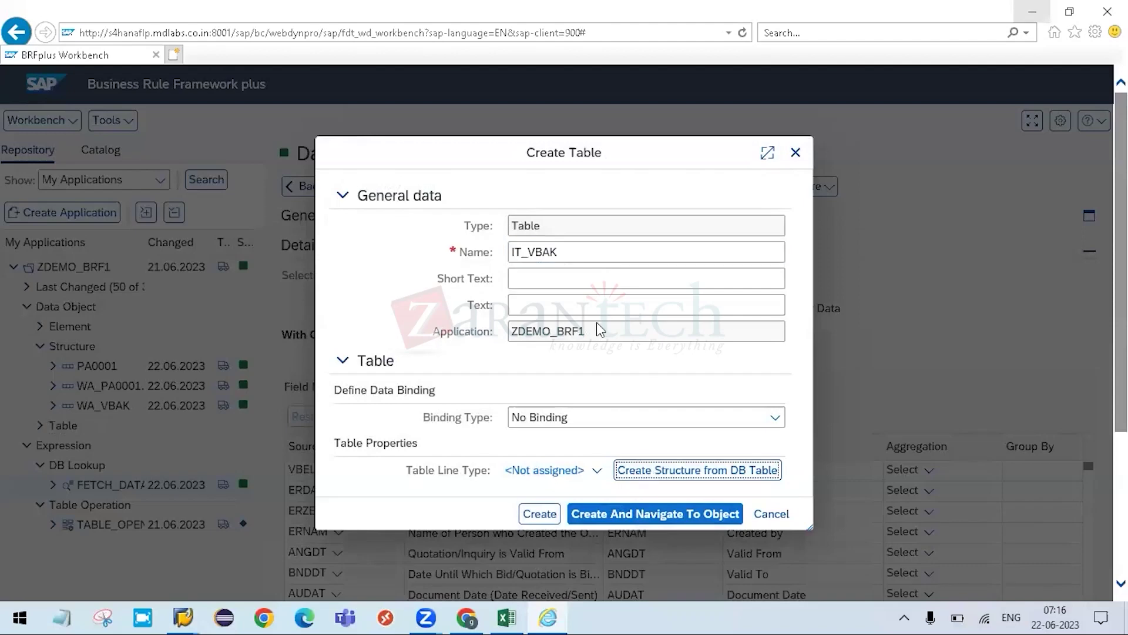
text(VBAK)
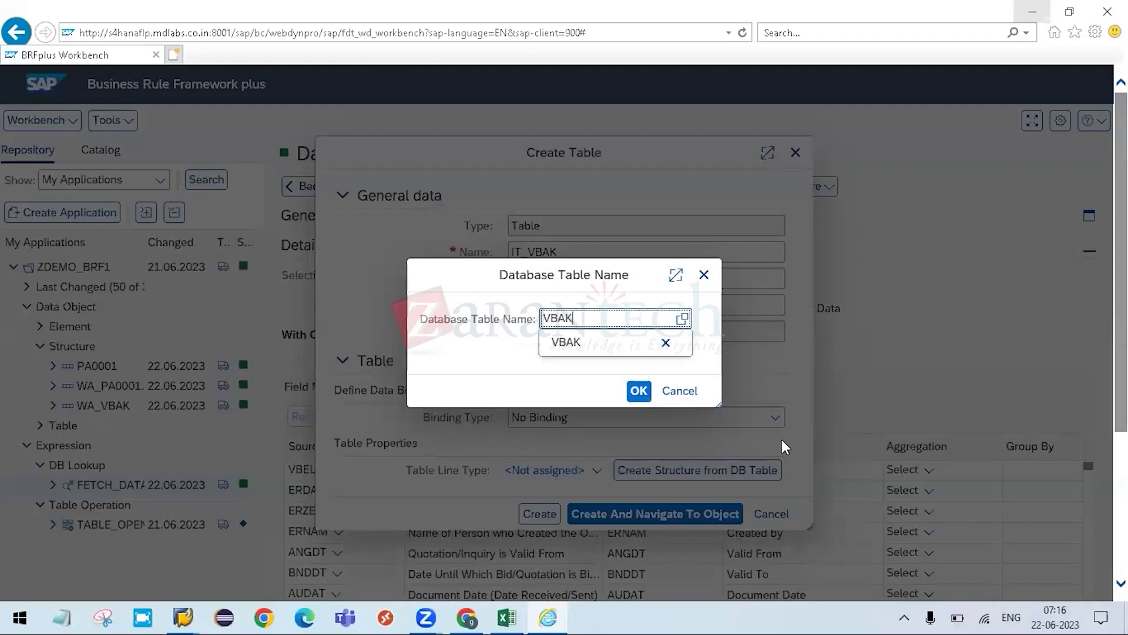
key(Return)
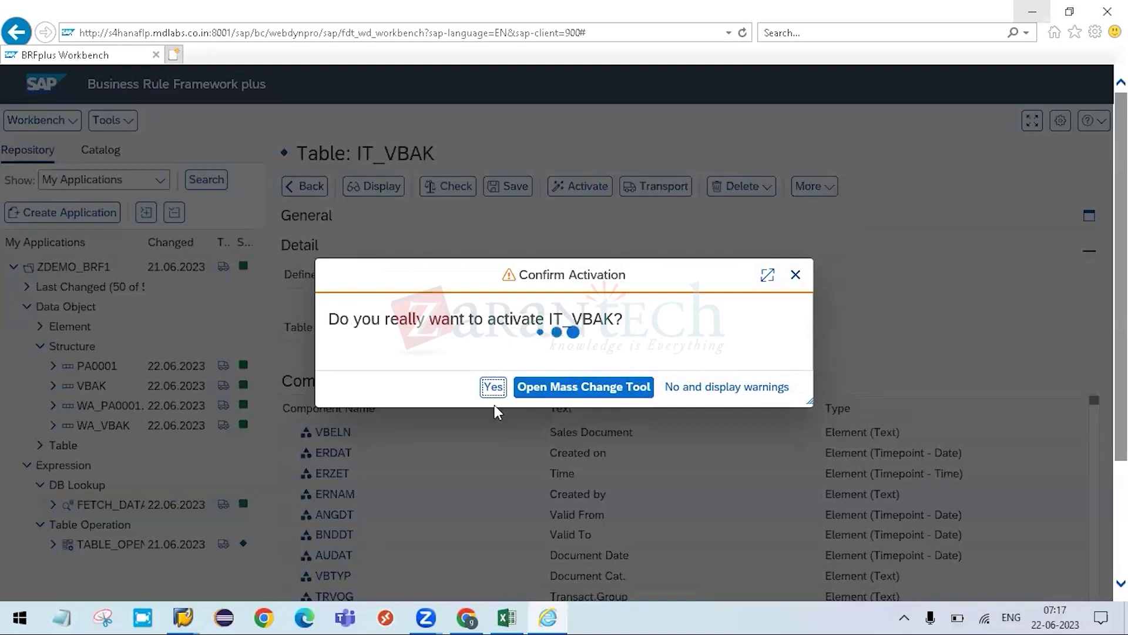
- Switch to the Excel sheet, check the structure SELECT statement in M5, and return to the BRFplus workbench
key(alt+Tab)
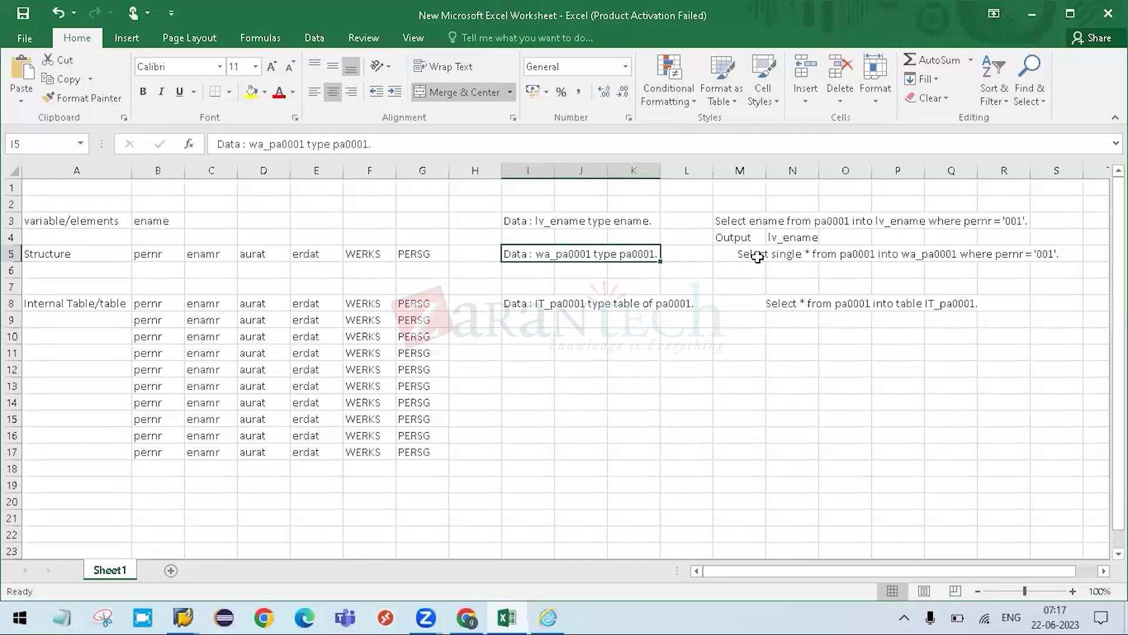
key(ctrl+Right)
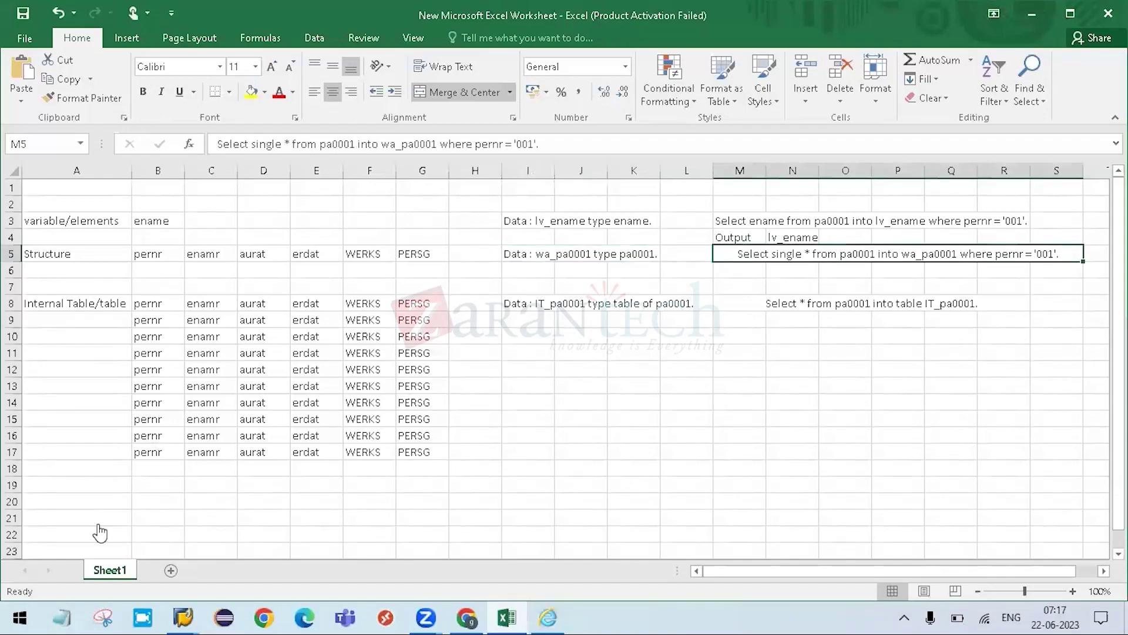
key(alt+Tab)
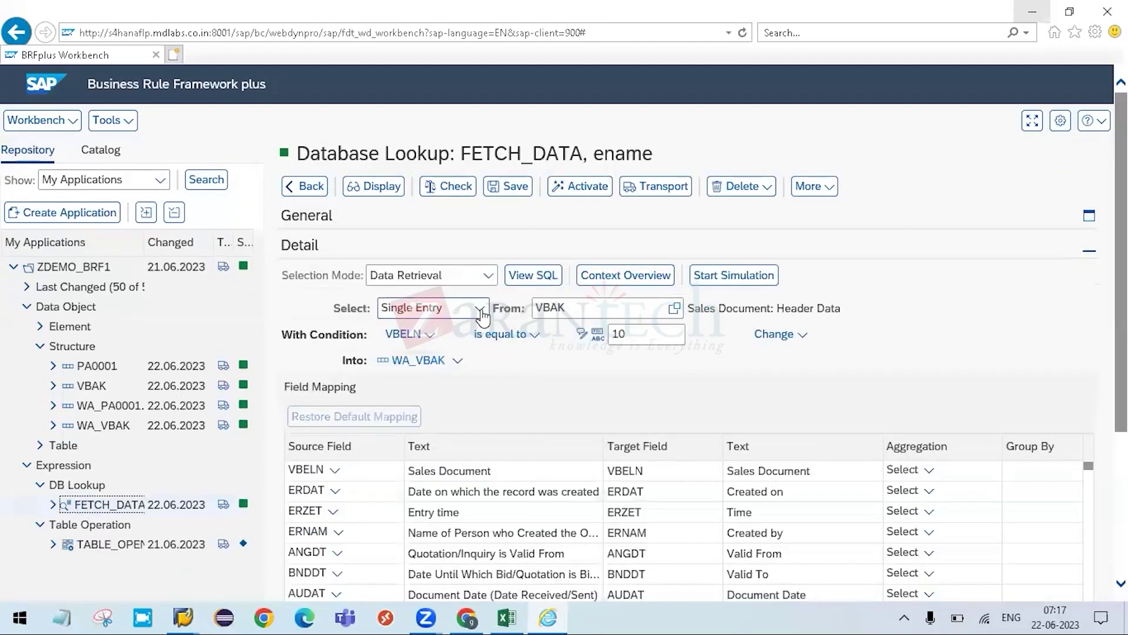
- Set the FETCH_DATA database lookup to select all entries from VBAK
click(481, 311)
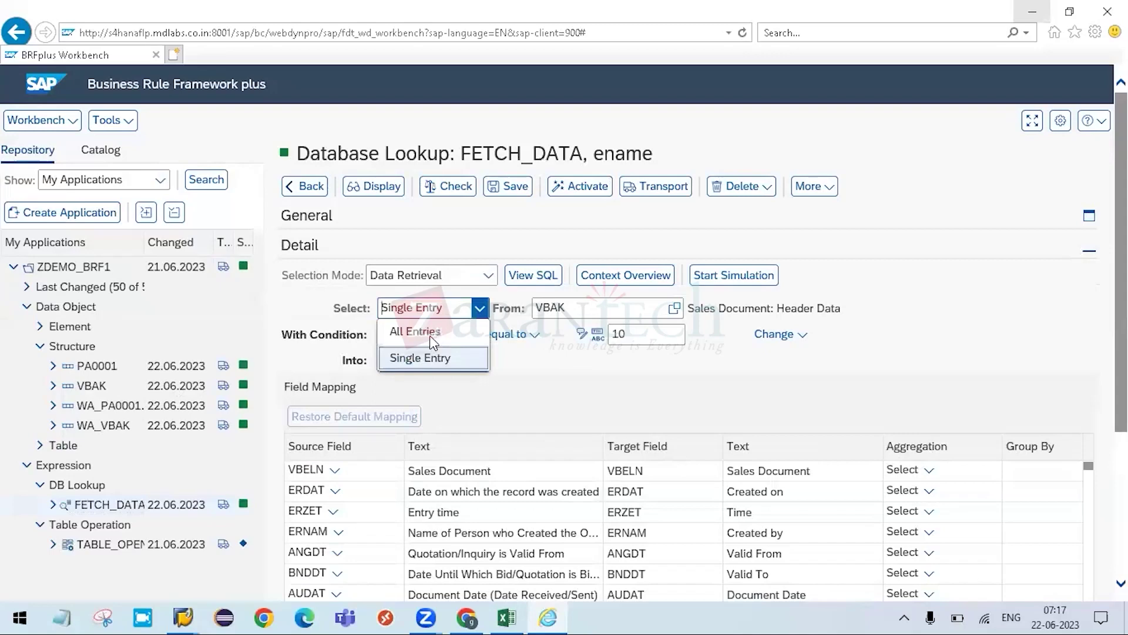
click(439, 332)
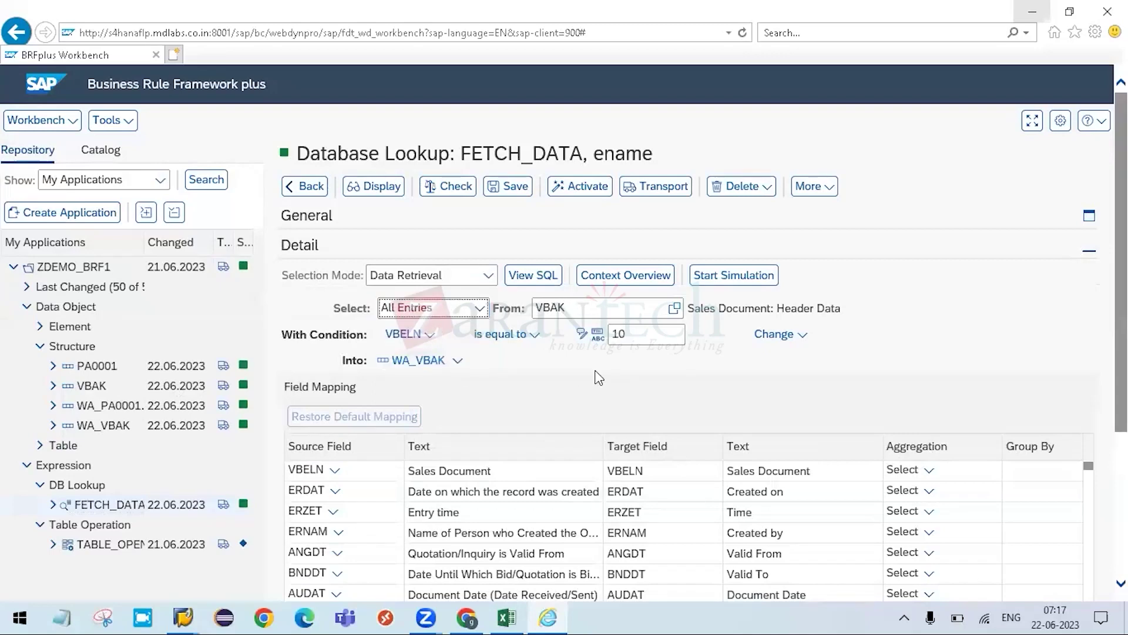
click(598, 311)
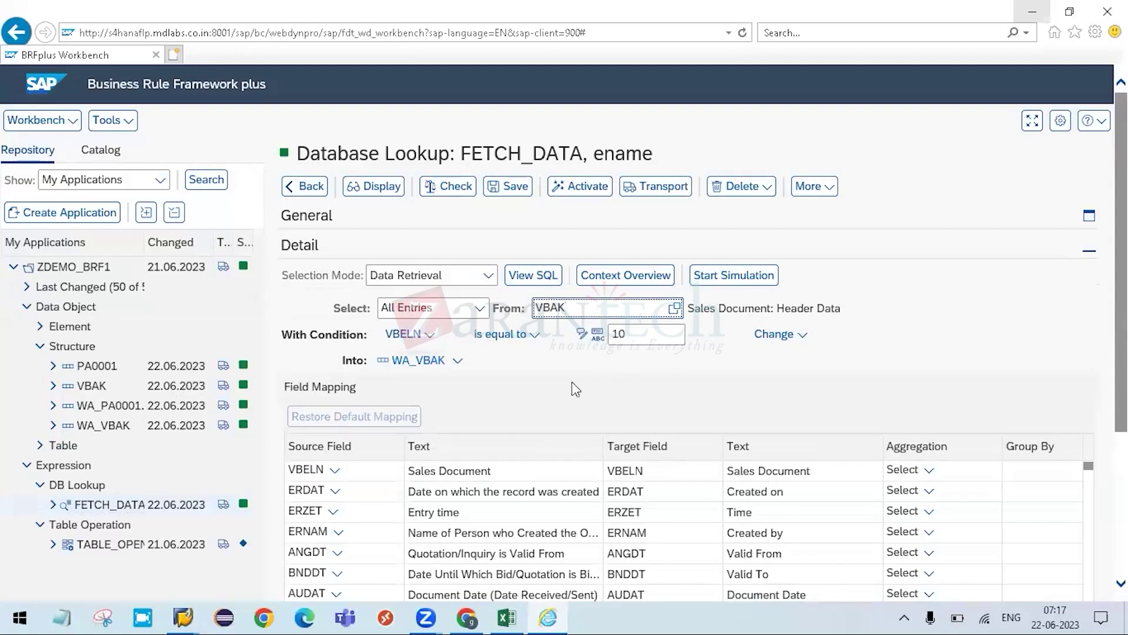
- Apply VBAK as the lookup source without a condition, set the result to table IT_VBAK and activate FETCH_DATA
key(Return)
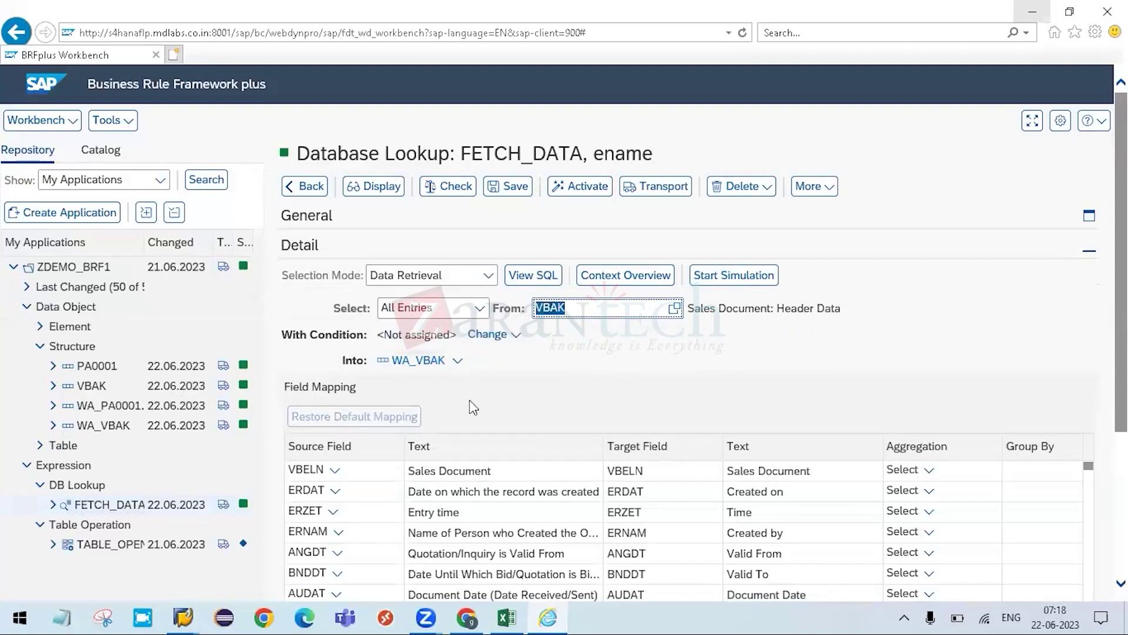
click(461, 365)
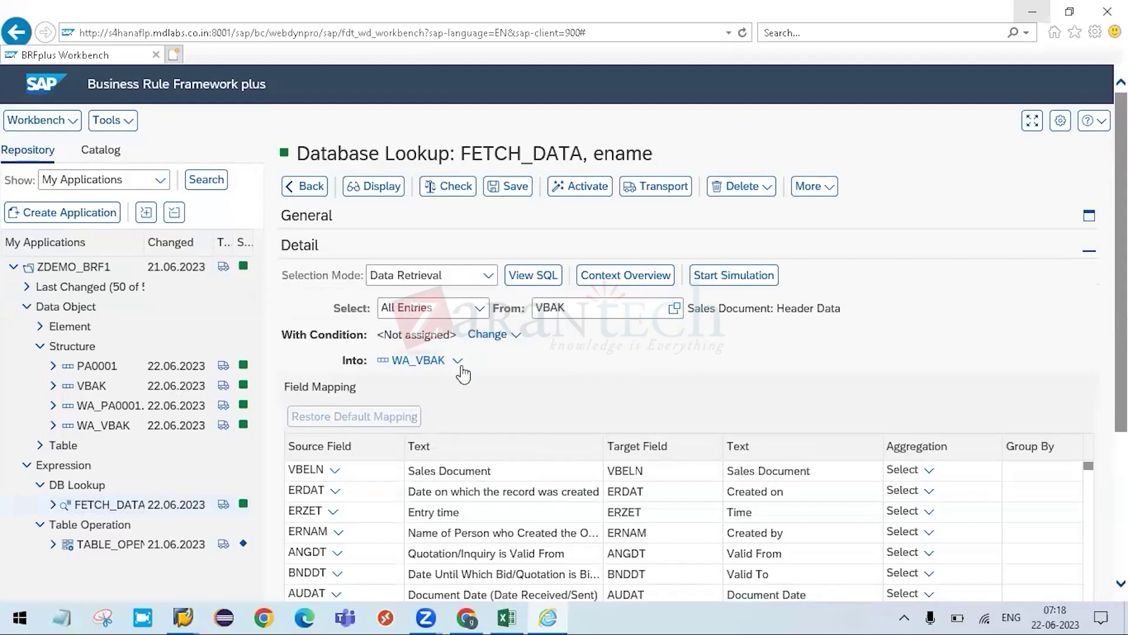
click(458, 361)
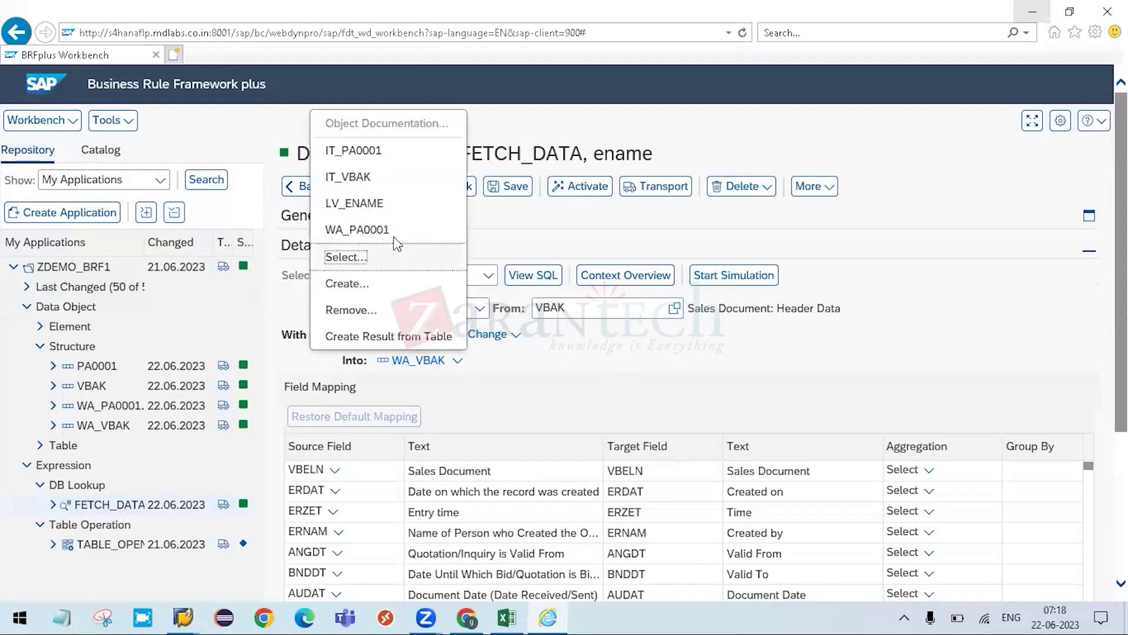
click(393, 187)
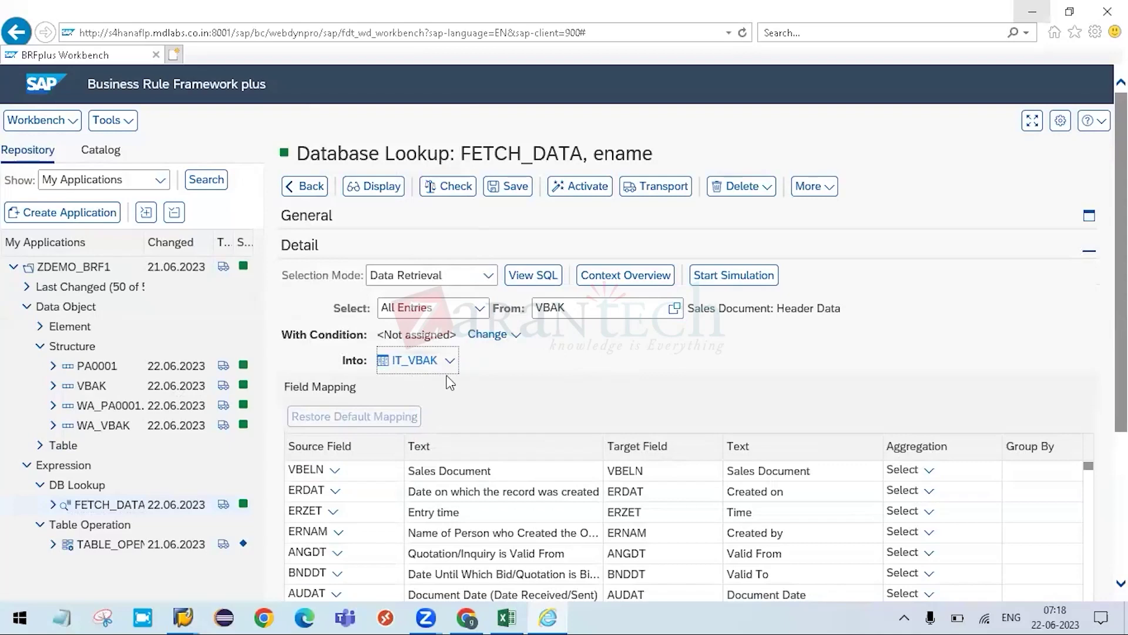
click(574, 189)
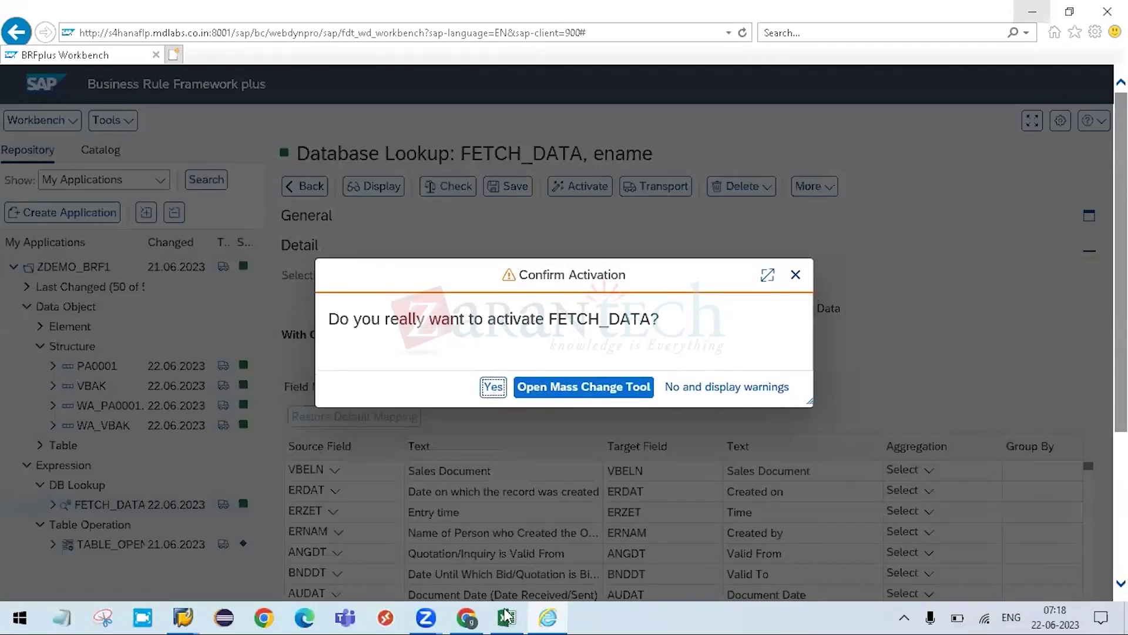
click(493, 387)
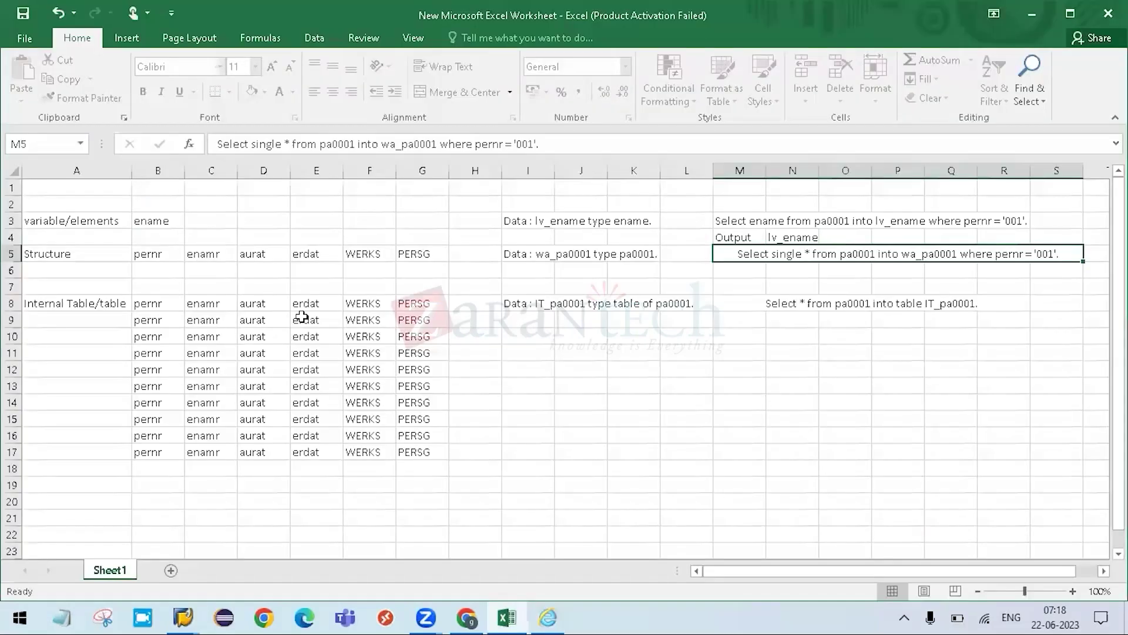
- Switch to the Excel sheet, highlight the internal table rows B8:G17 and enter 1.02mb in cell I13
key(alt+Tab)
drag(154, 304, 413, 450)
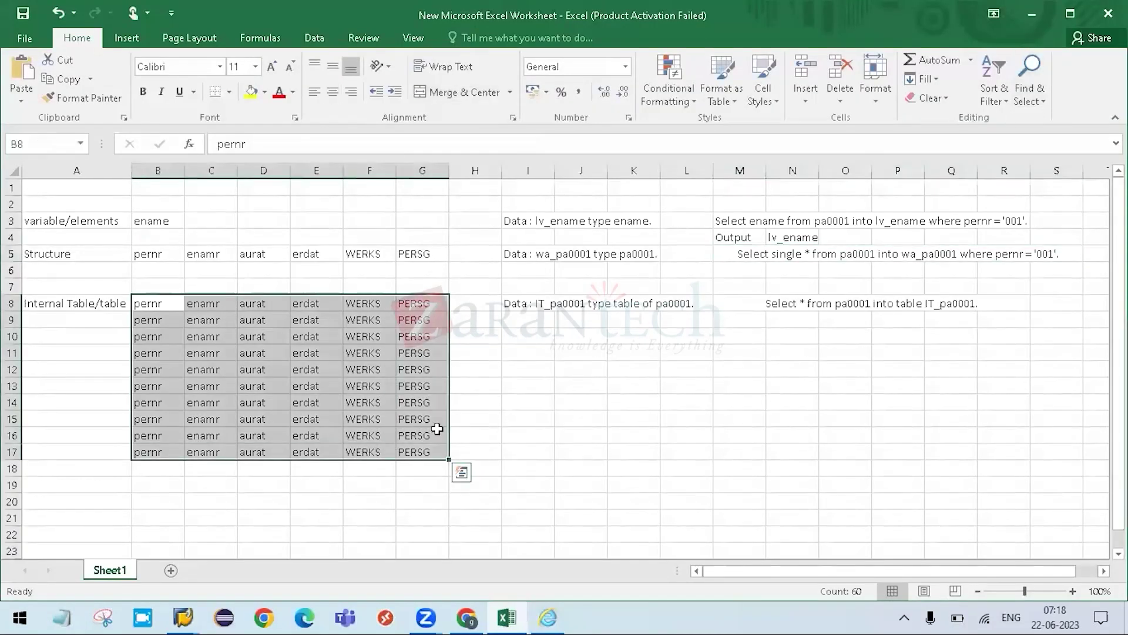
click(529, 384)
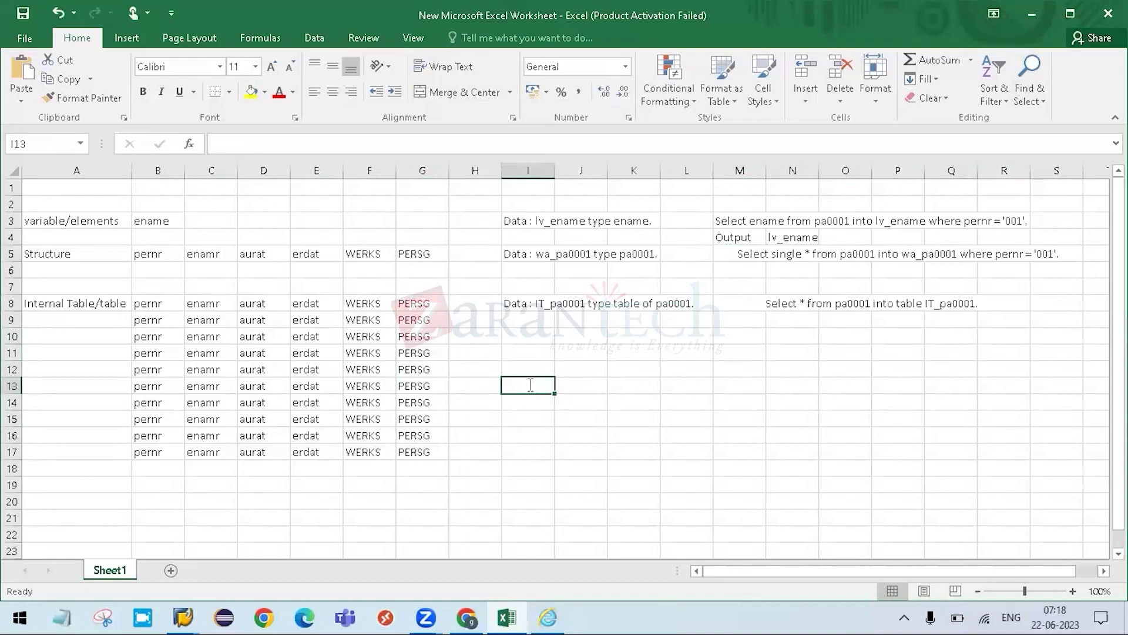
text(1.02m)
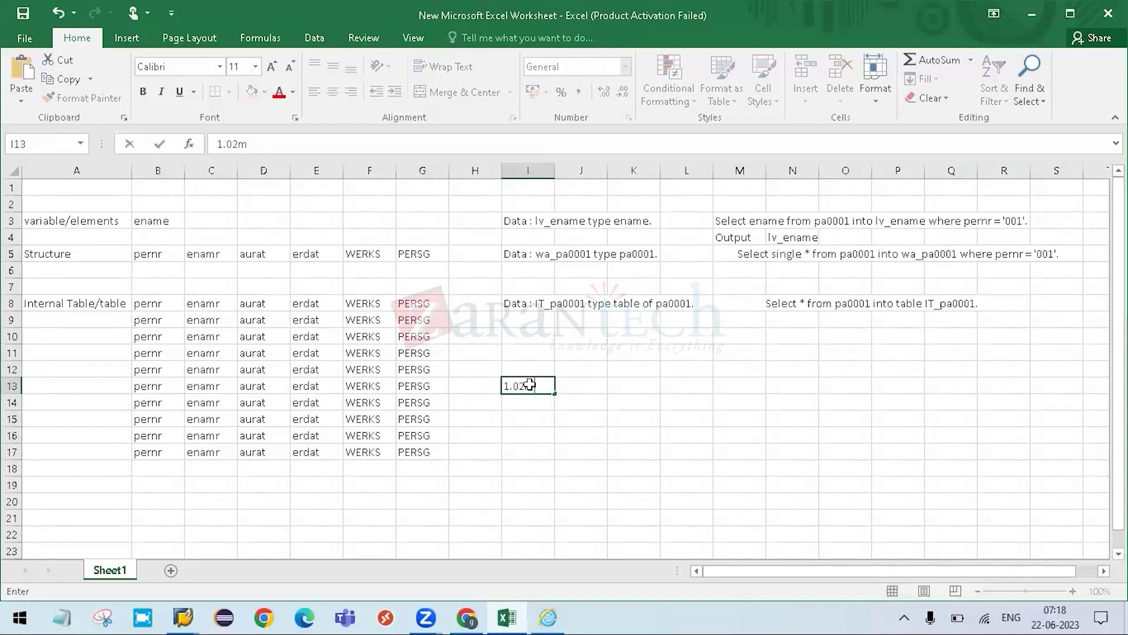
text(b)
key(ctrl+Return)
click(580, 383)
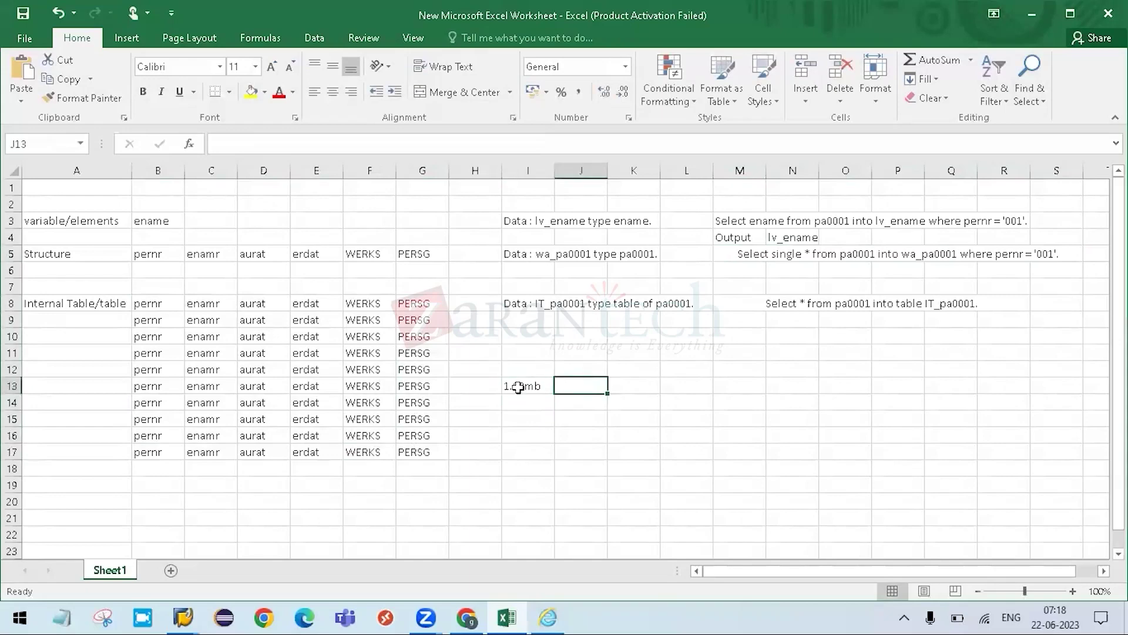
key(Left)
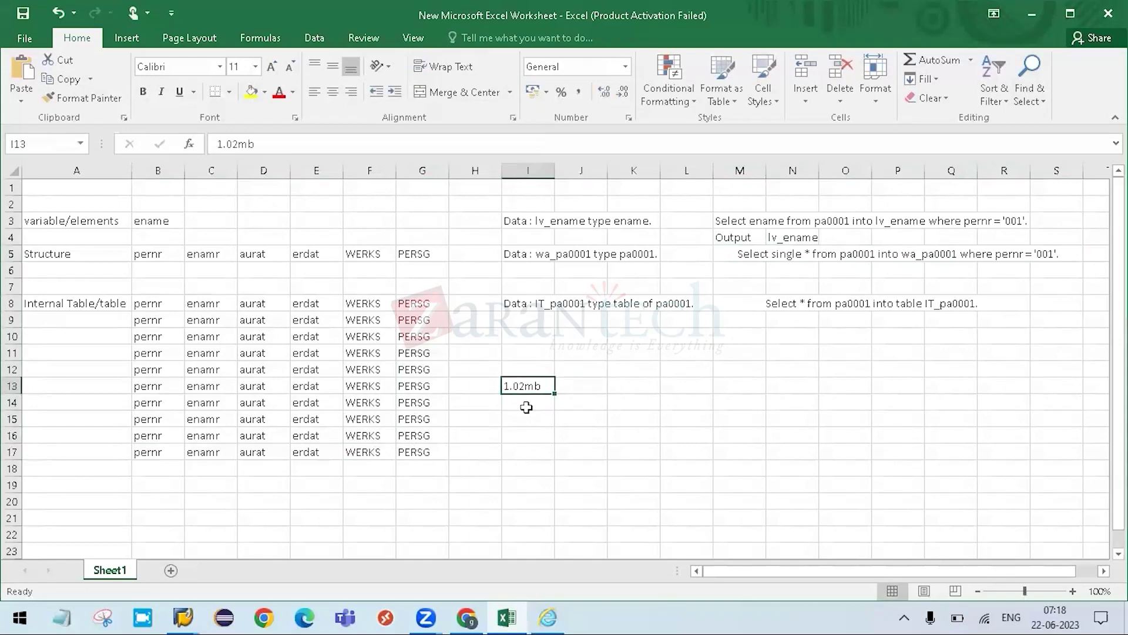
key(Down)
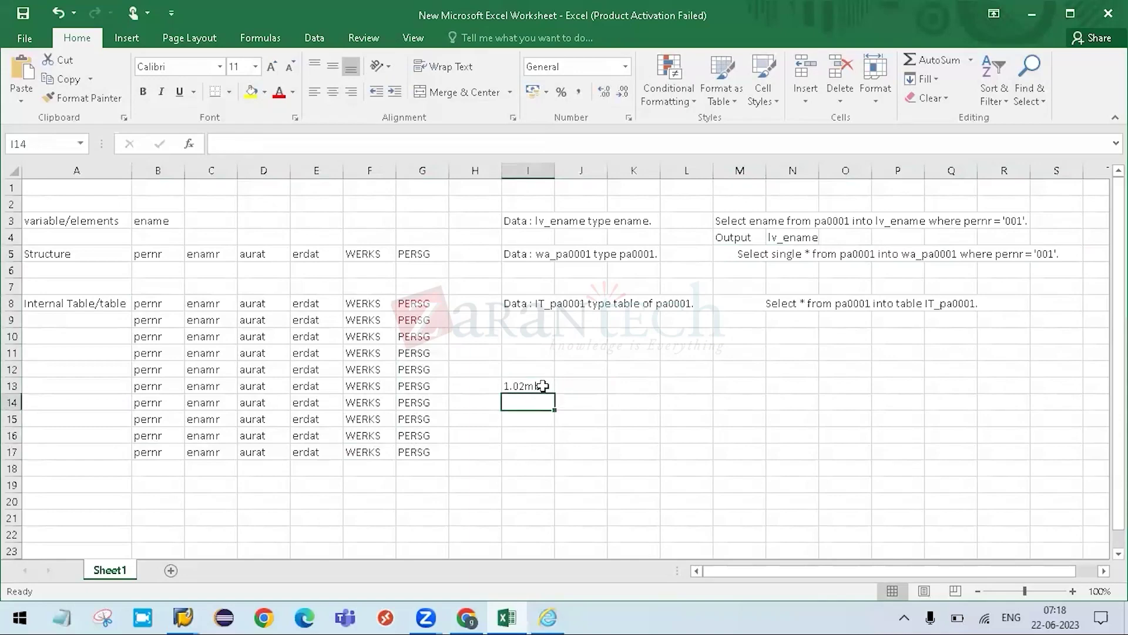
key(Up)
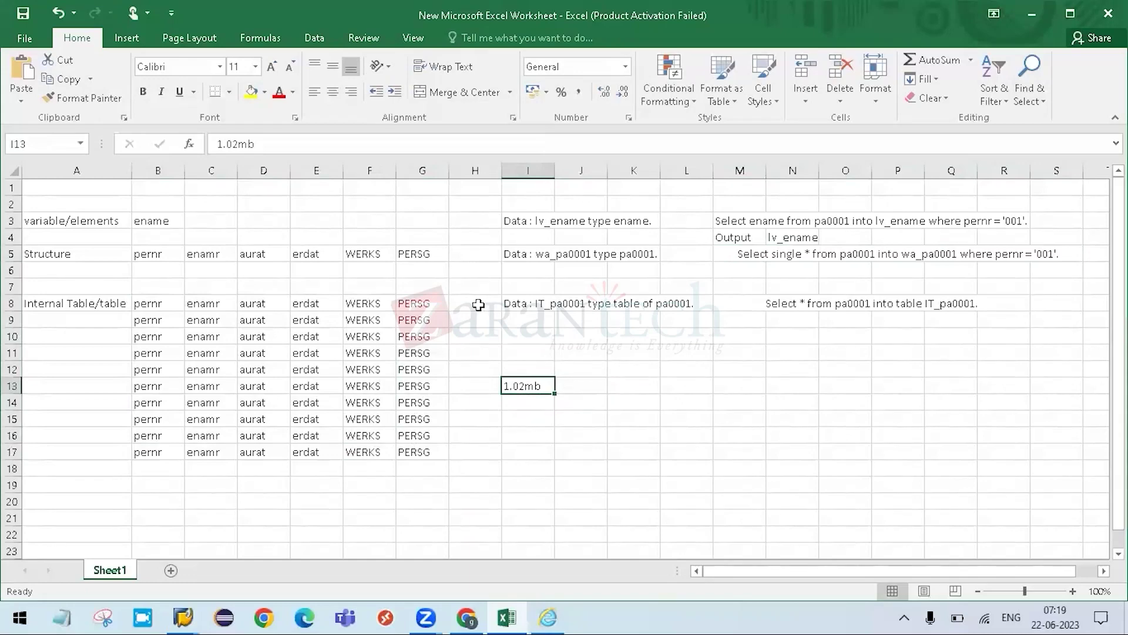
drag(407, 304, 1068, 302)
click(573, 389)
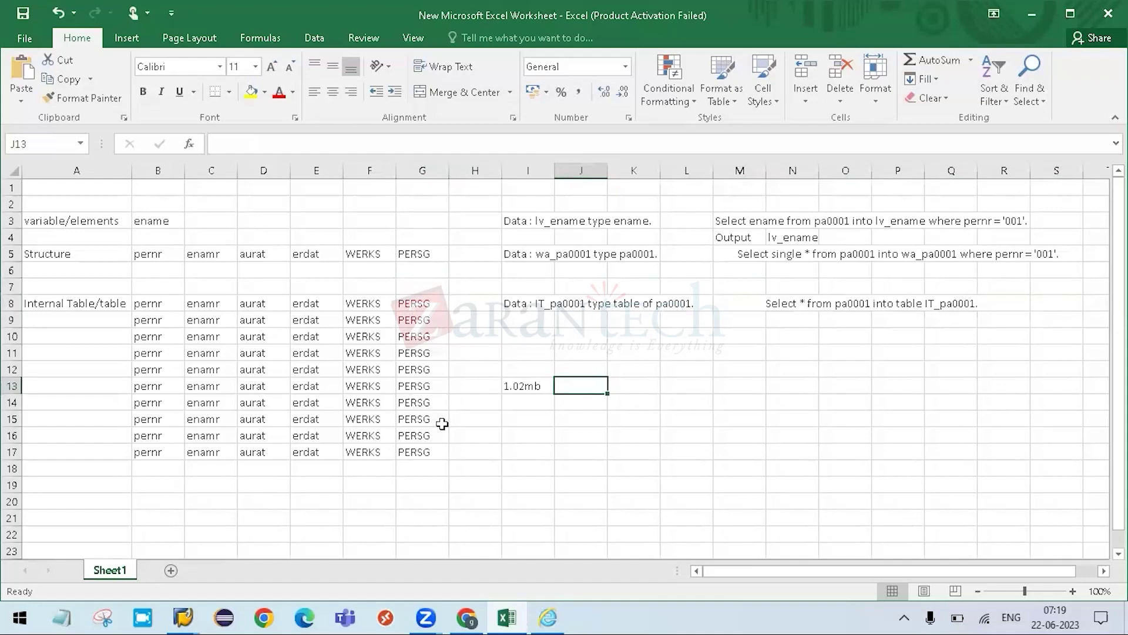
key(Left)
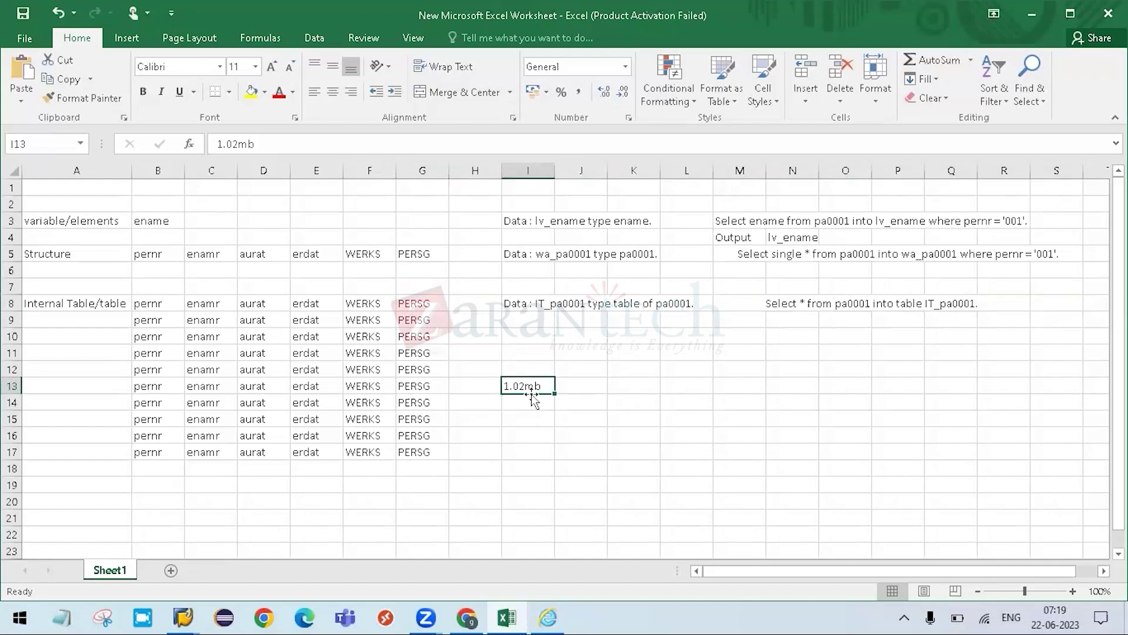
click(578, 402)
key(Left)
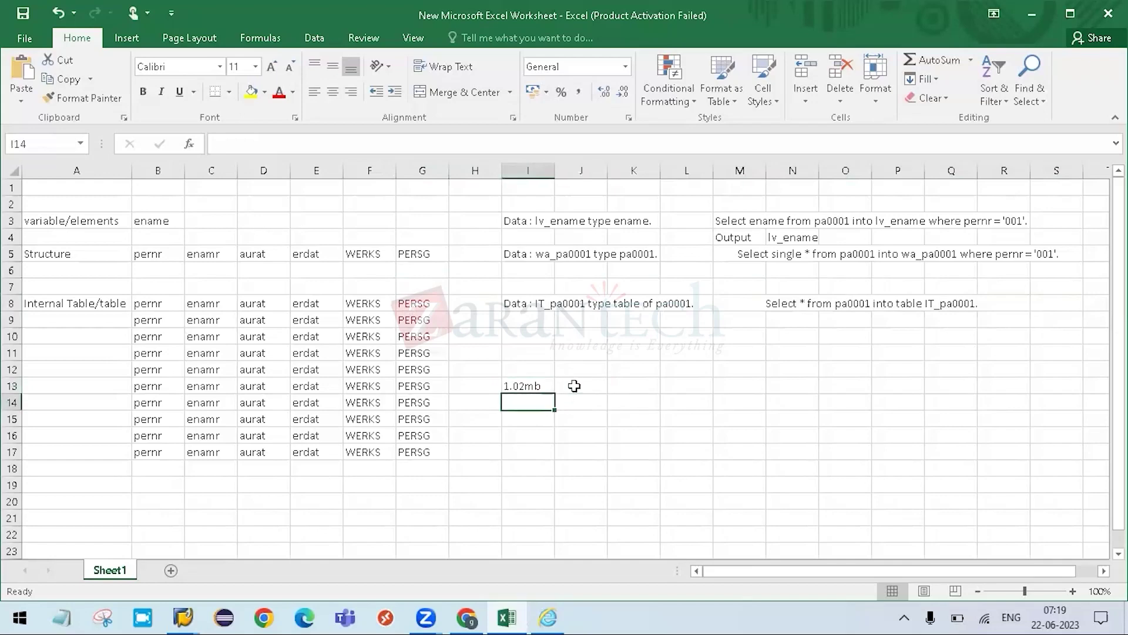
key(Up)
key(Right)
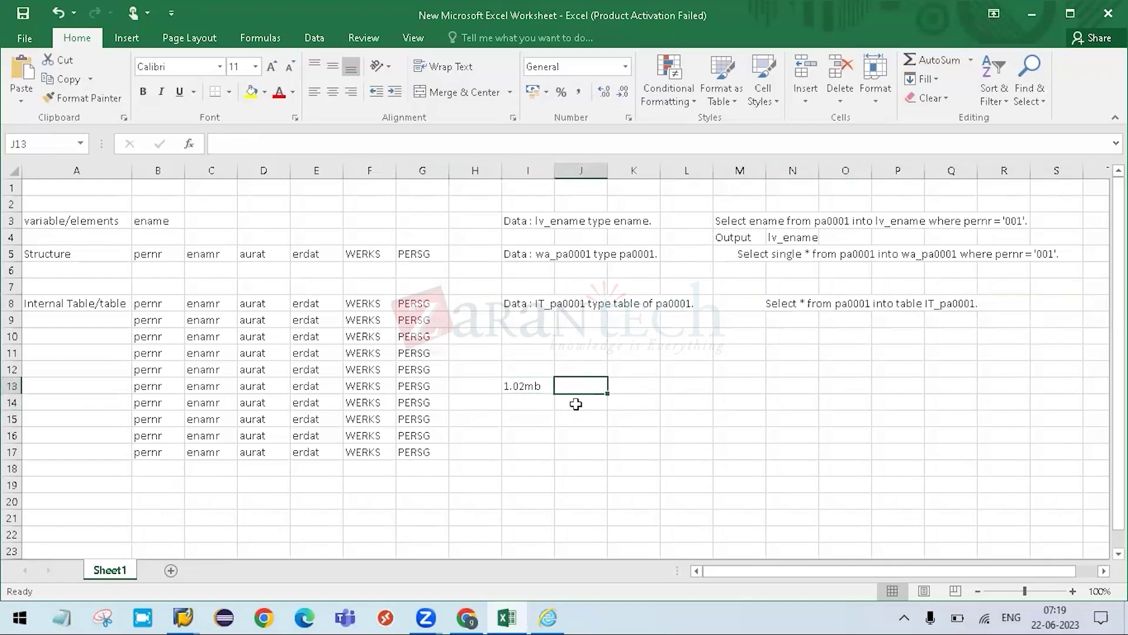
click(576, 403)
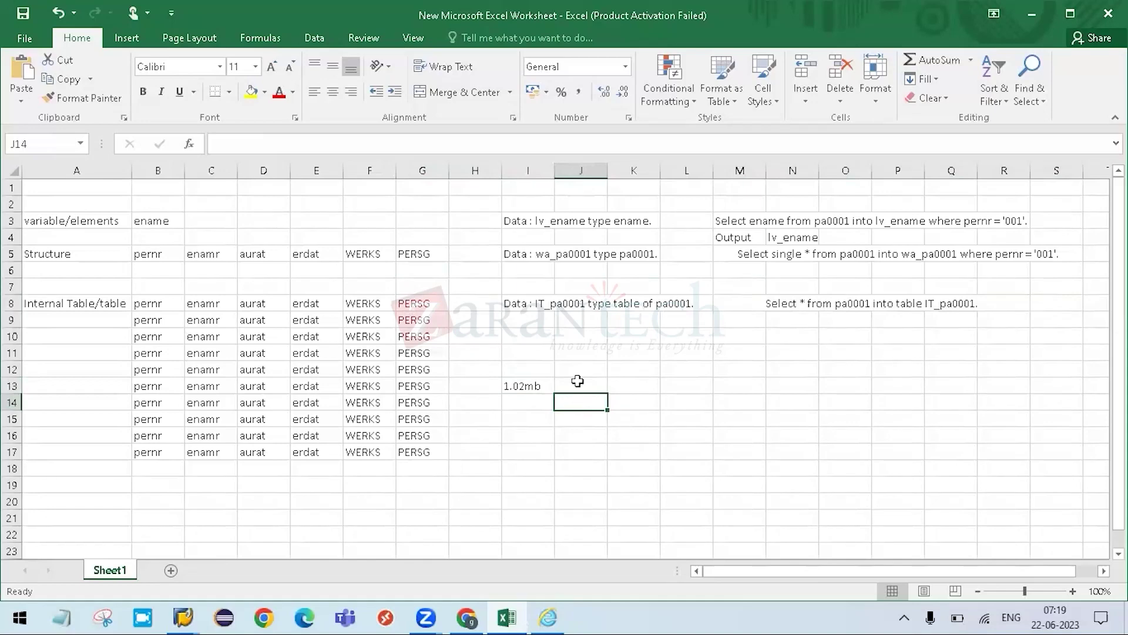
click(538, 386)
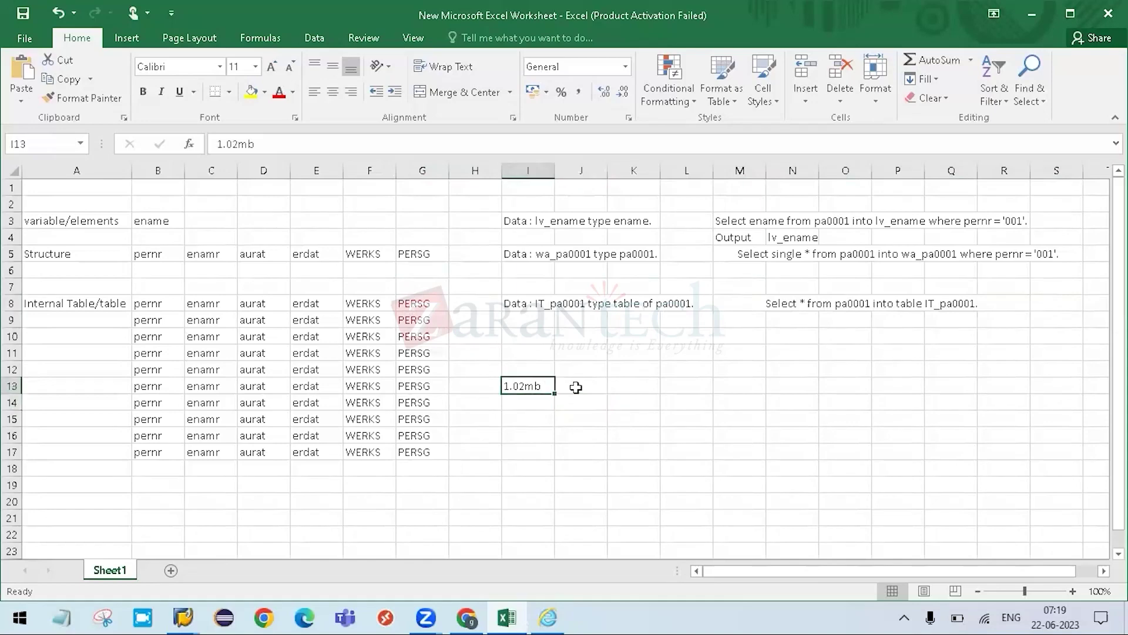
click(576, 399)
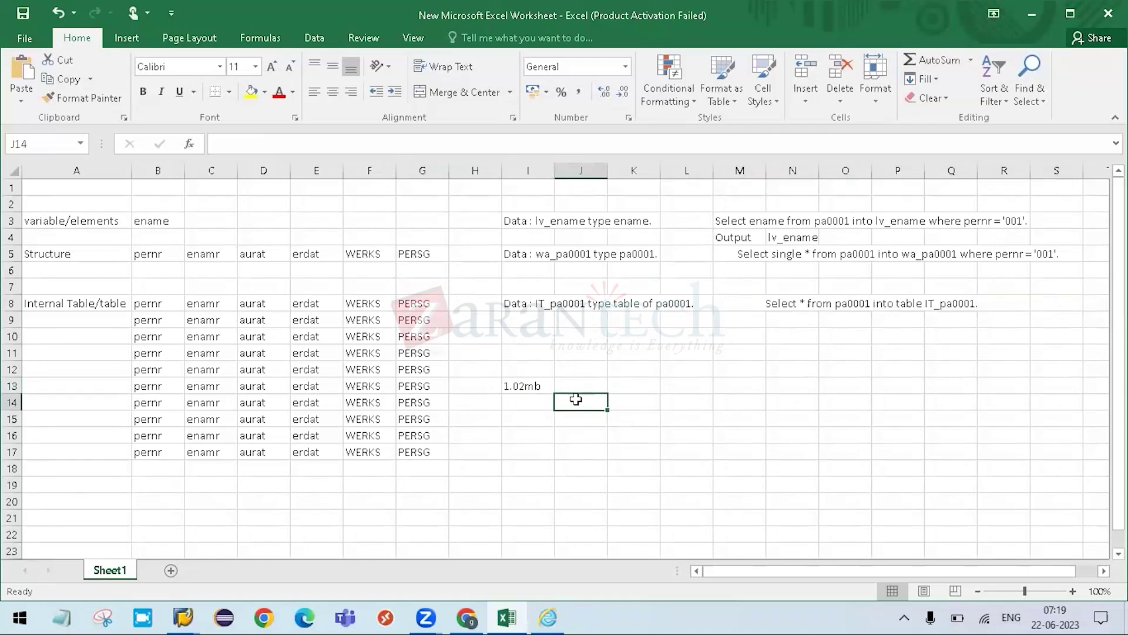
click(536, 388)
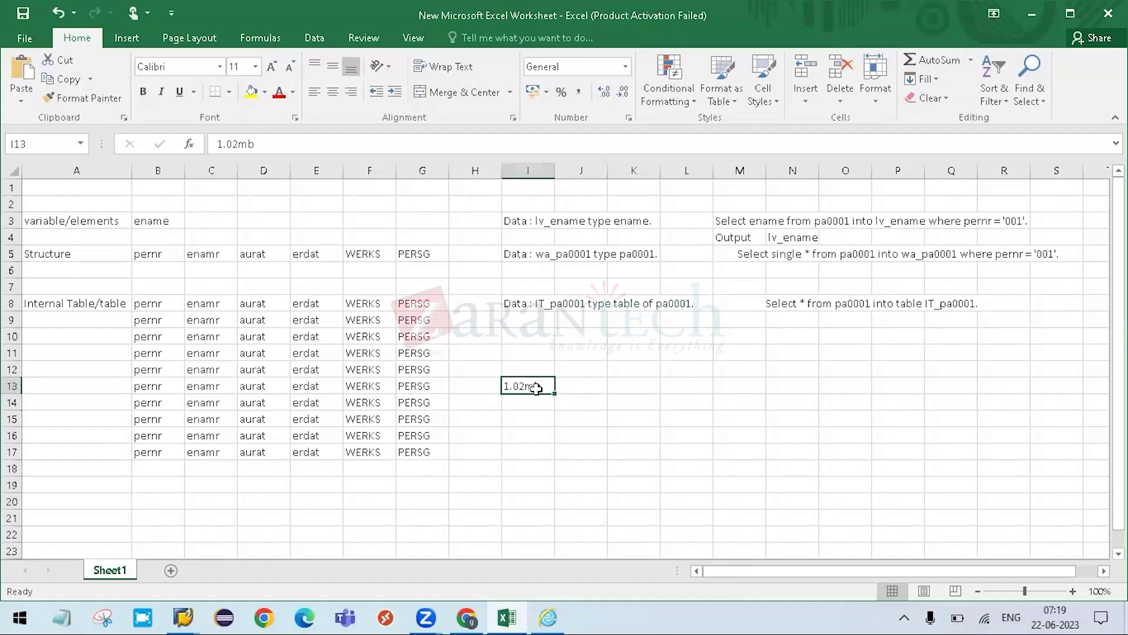
click(590, 387)
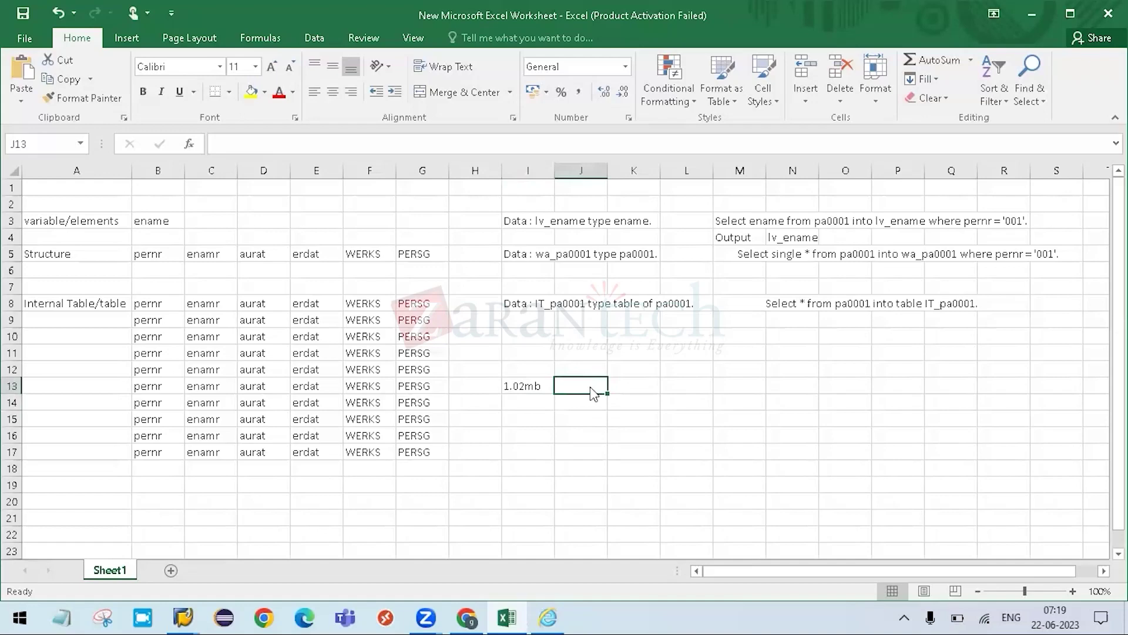
key(alt+Tab)
key(alt+Tab)
key(Left)
key(Down)
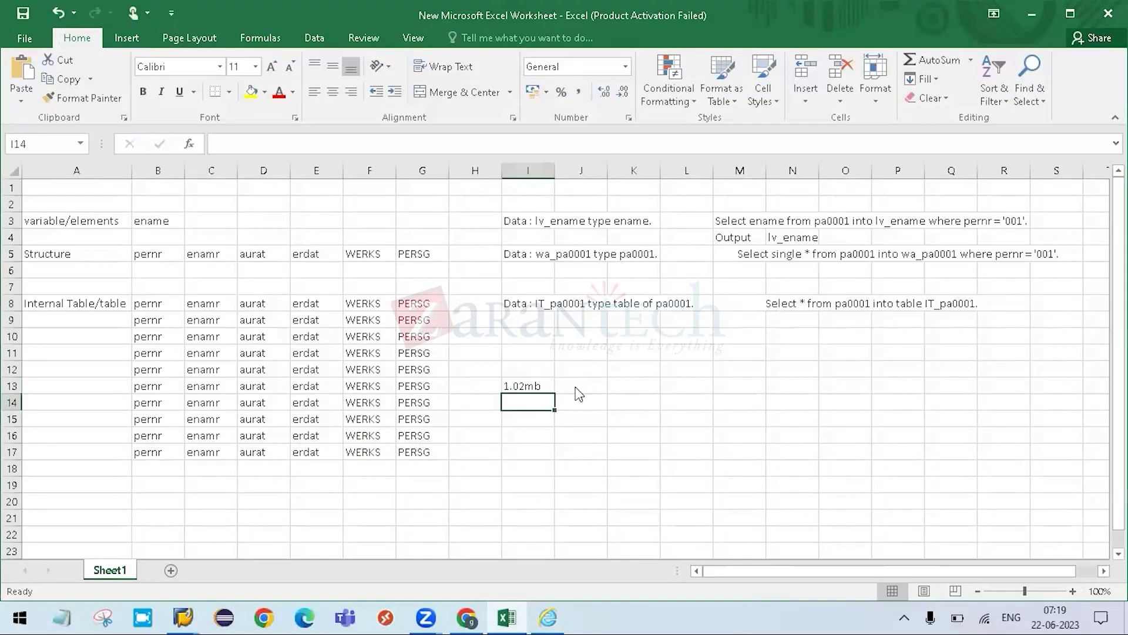
- Return to the BRFplus workbench, activate the FETCH_DATA lookup again and confirm the activation
key(alt+Tab)
click(594, 221)
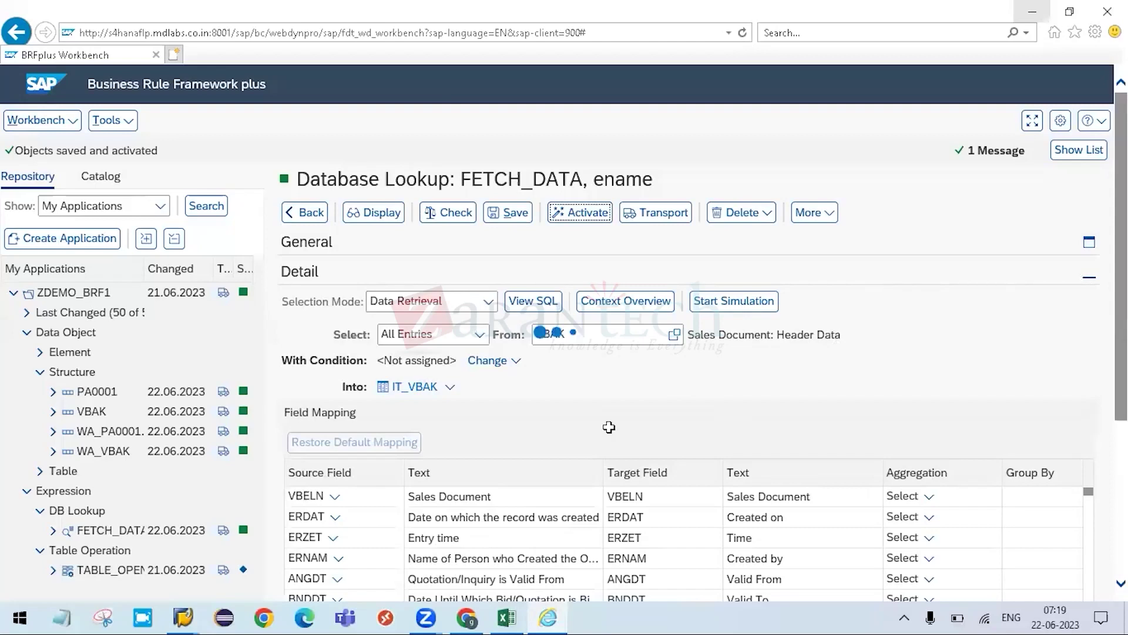
key(alt+Tab)
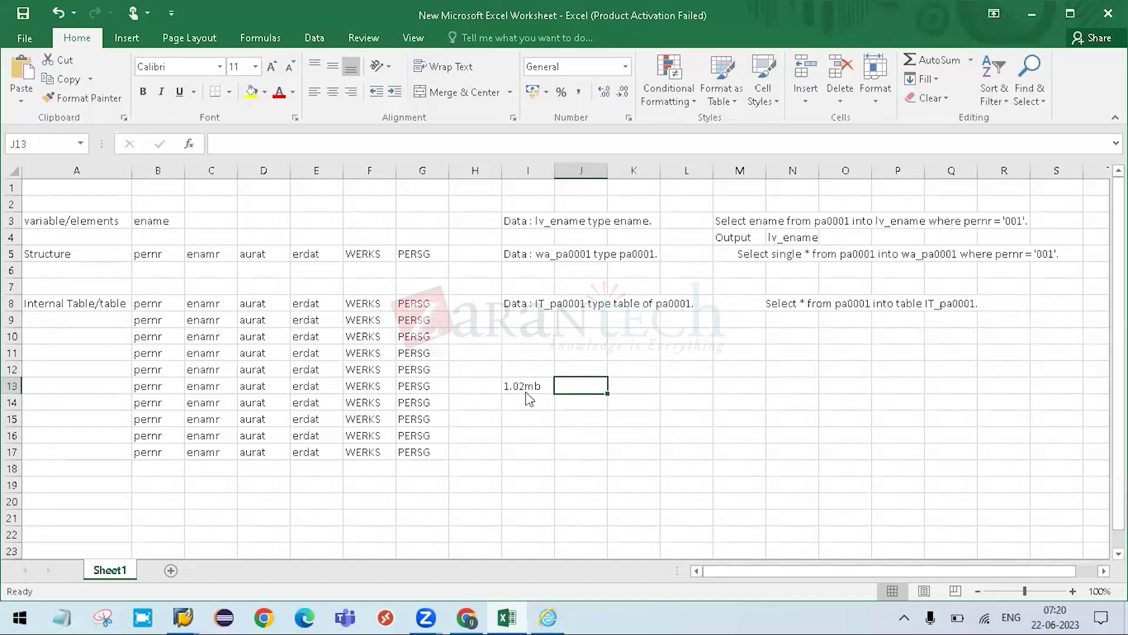
key(alt+Tab)
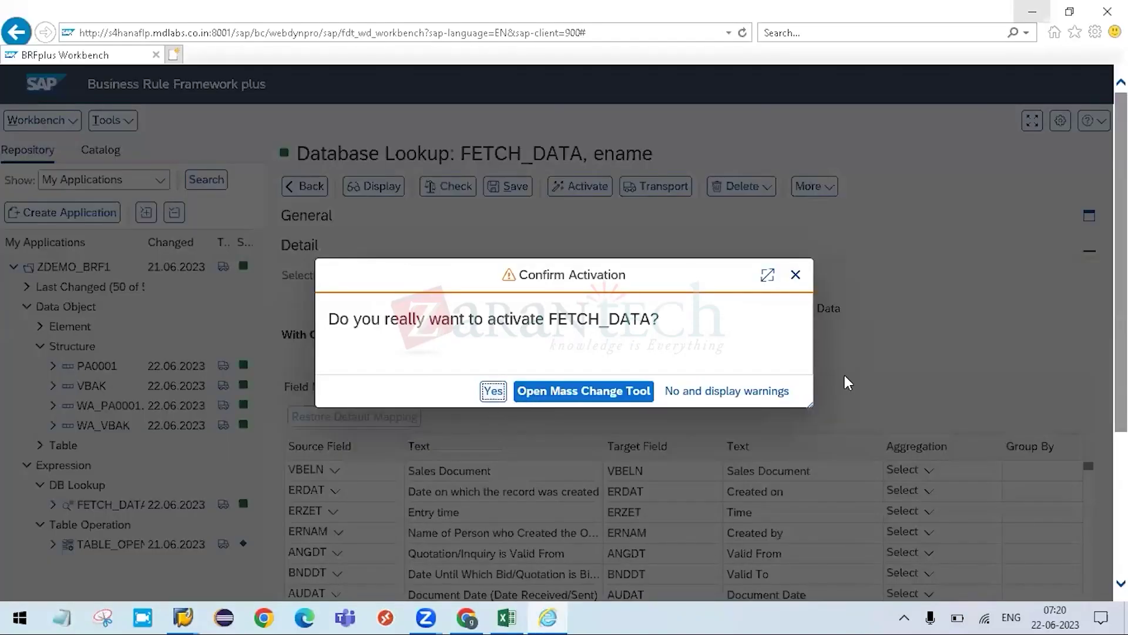
click(492, 391)
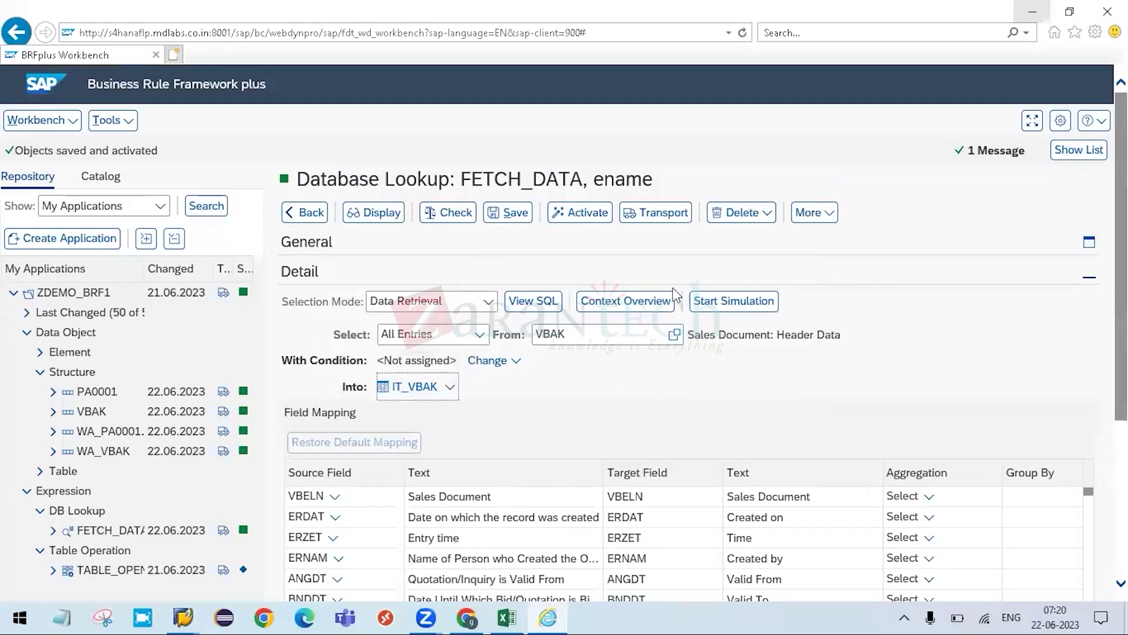
- Simulate FETCH_DATA in interpretation mode using its last active version
click(718, 305)
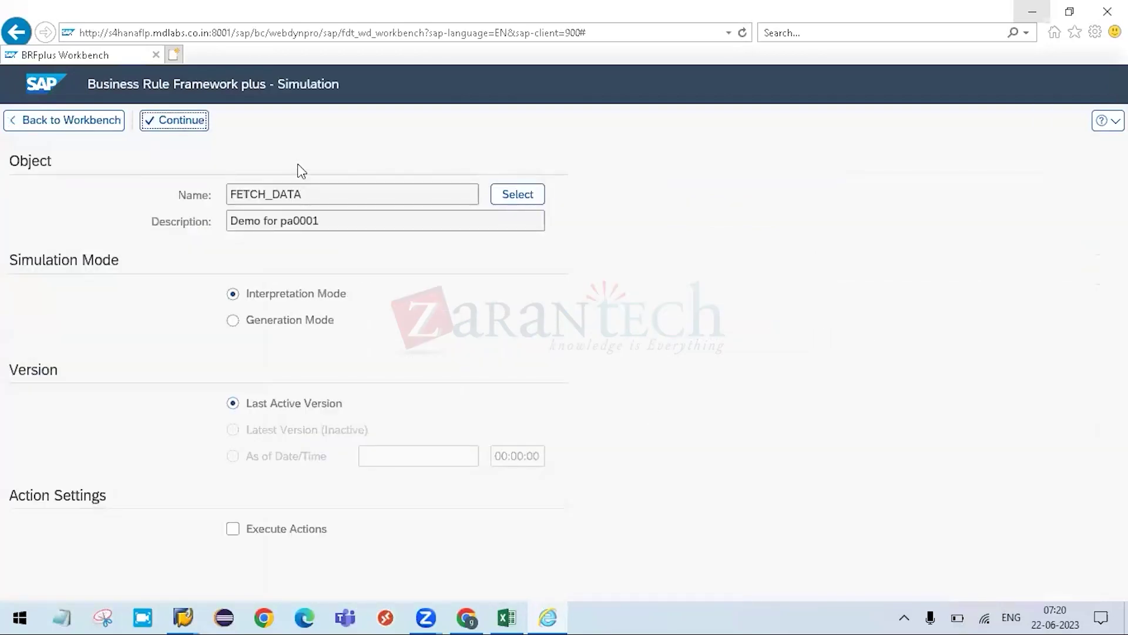
key(Return)
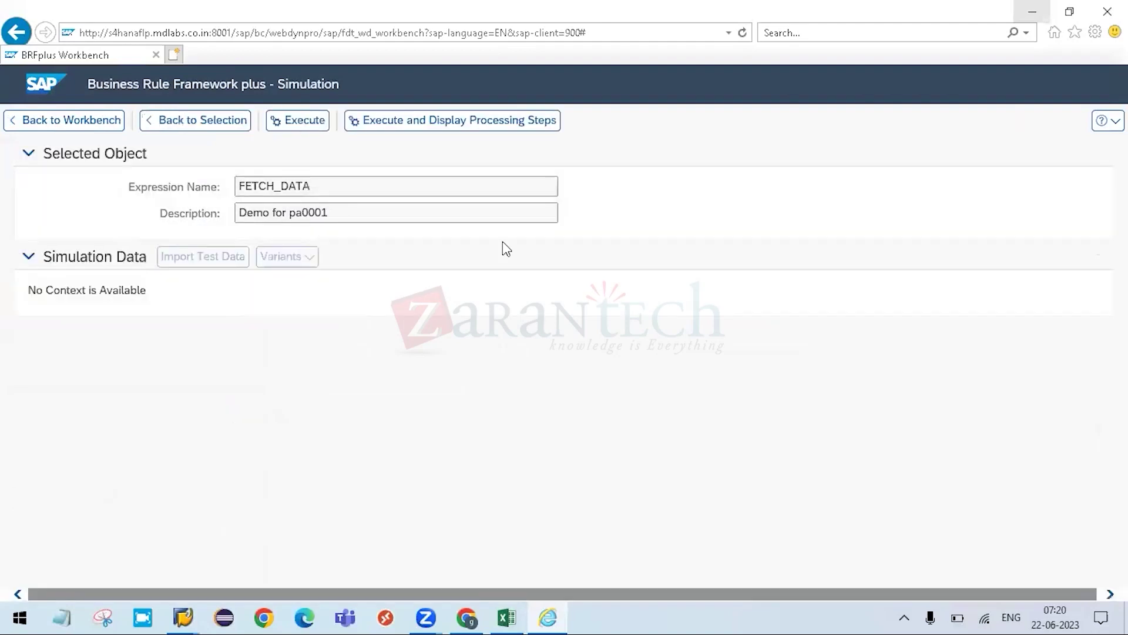
key(Return)
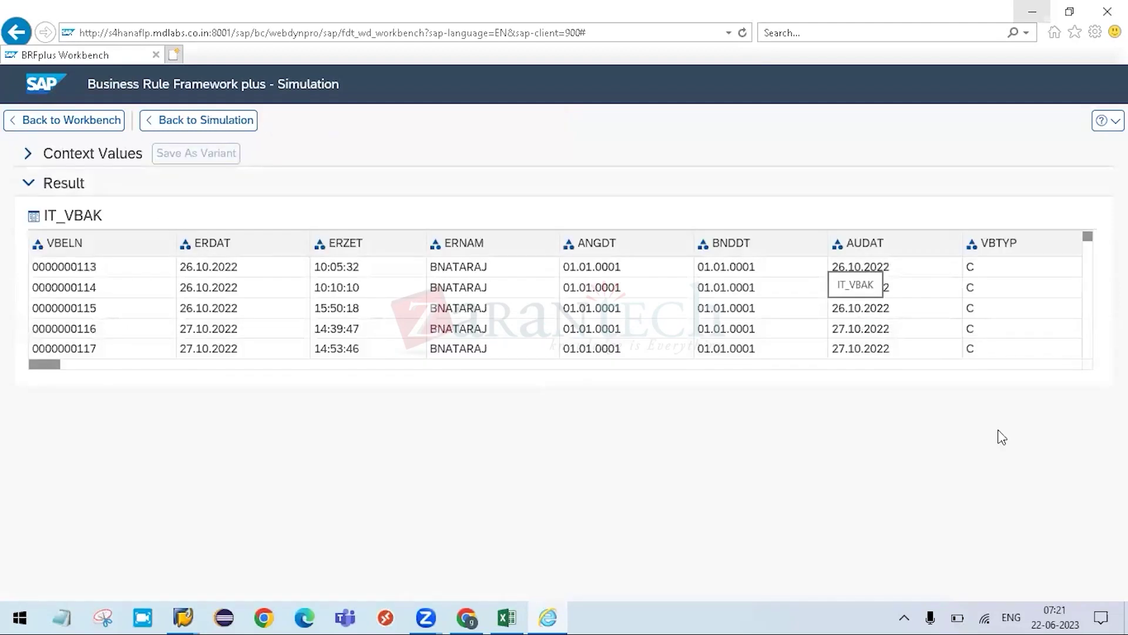
- Examine the columns of the IT_VBAK simulation result, from VBELN through the credit and date fields
click(314, 364)
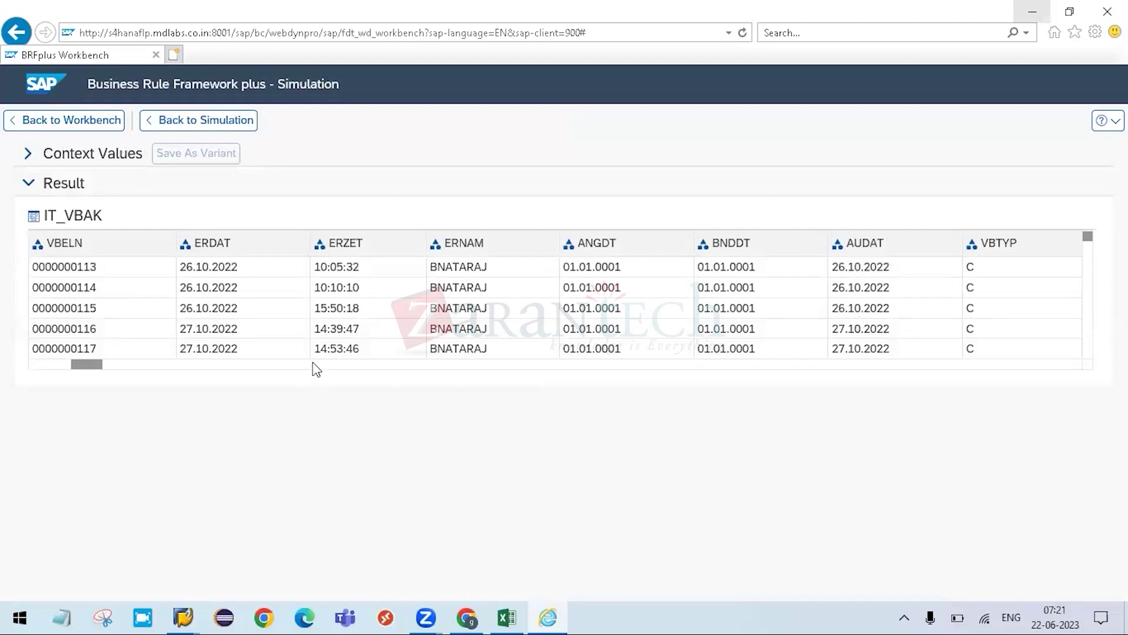
click(313, 365)
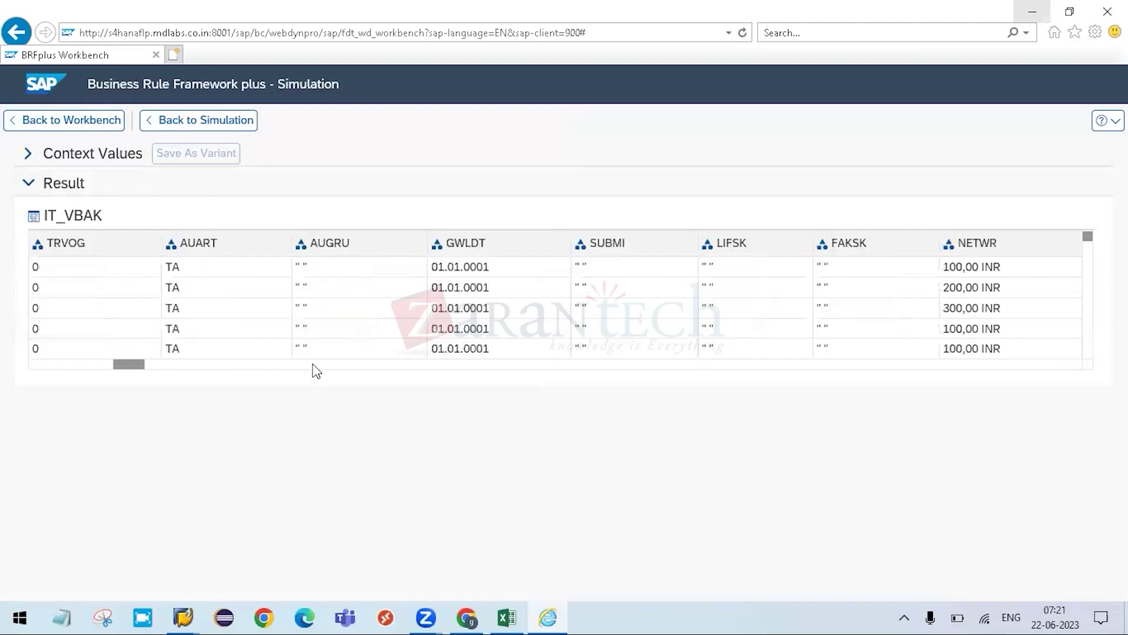
click(313, 364)
click(314, 365)
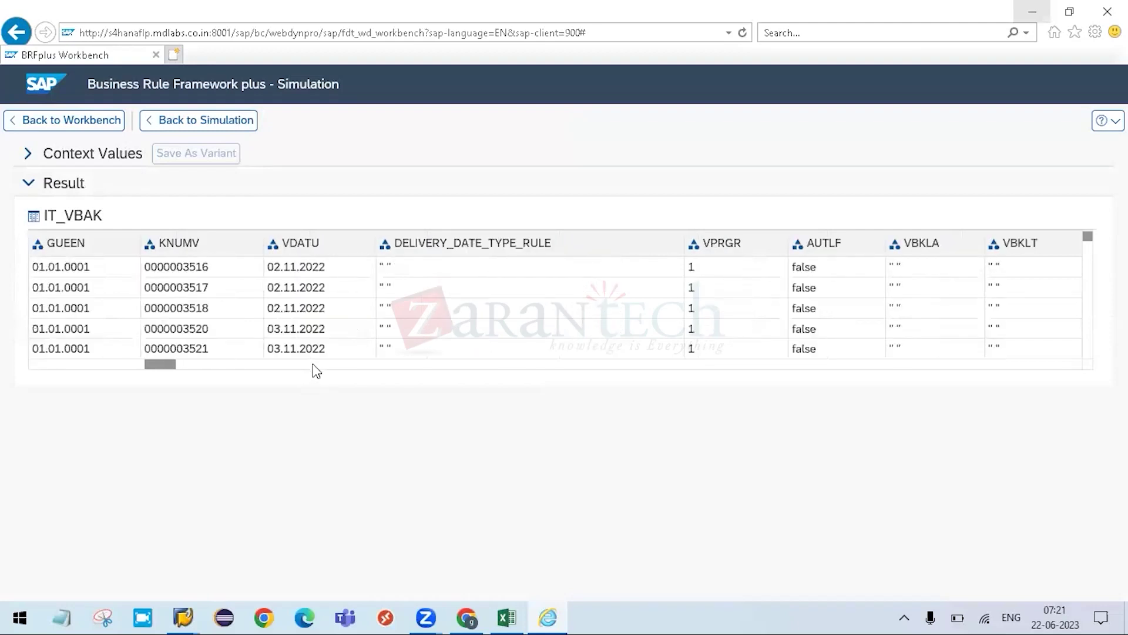
click(313, 364)
click(331, 364)
click(356, 365)
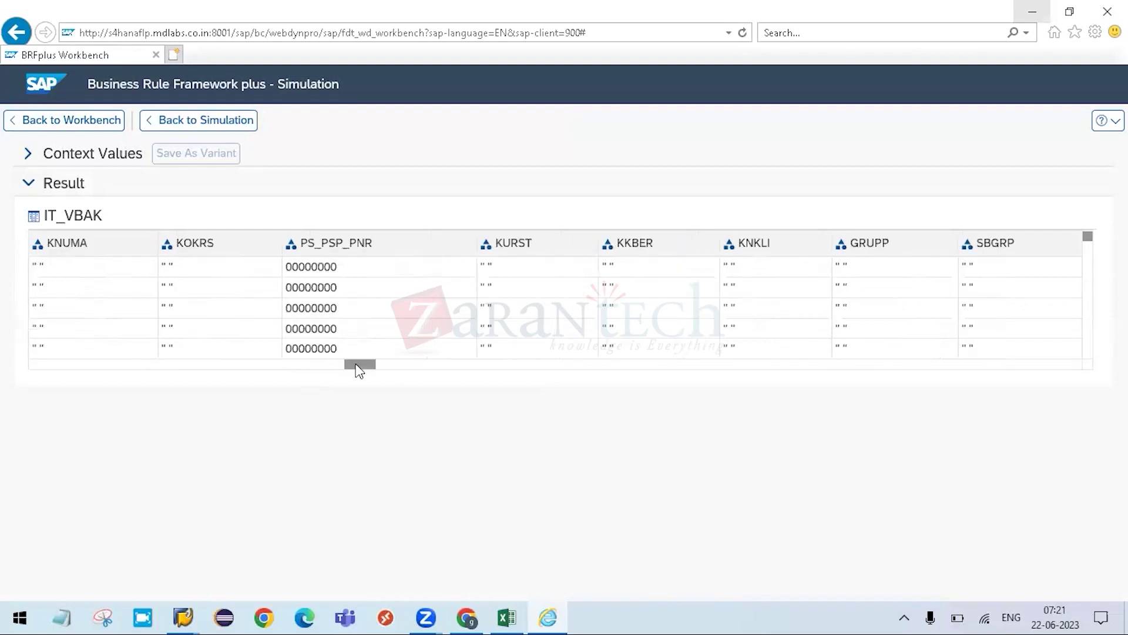
click(479, 365)
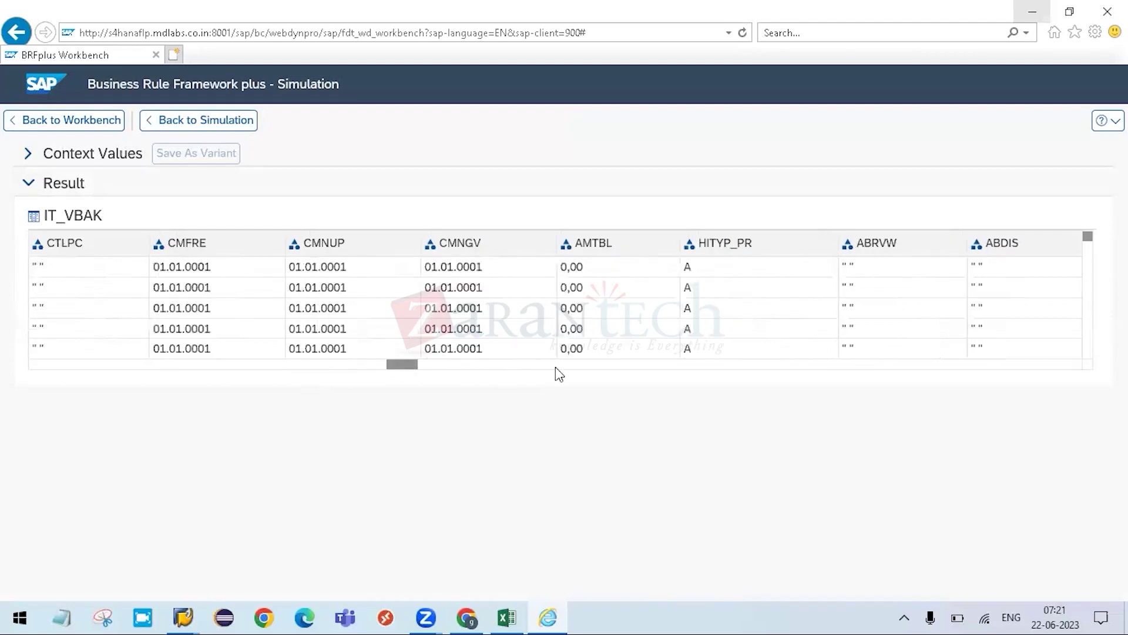
- Examine the remaining columns of the IT_VBAK simulation result through to the last one, and further rows from the first column
click(556, 365)
click(764, 364)
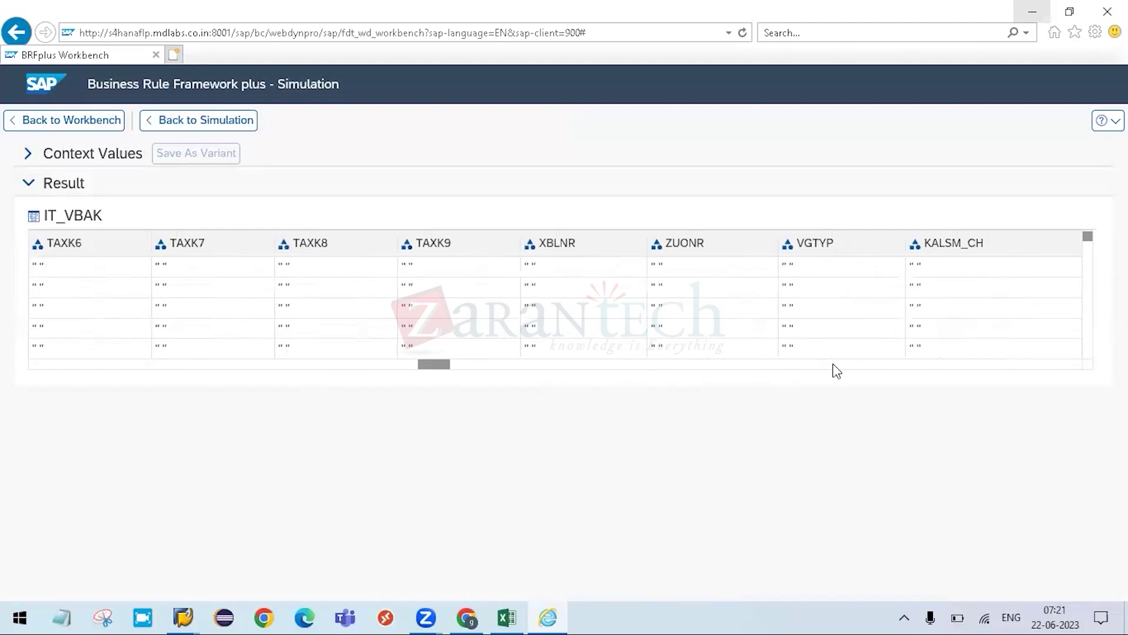
click(867, 365)
click(975, 365)
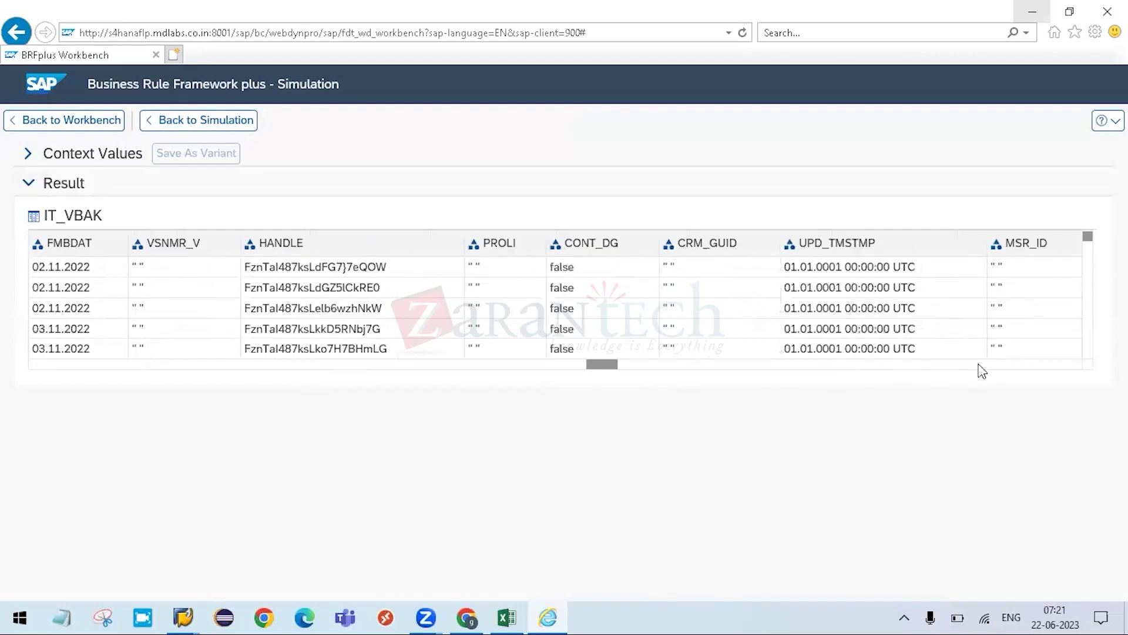
click(979, 365)
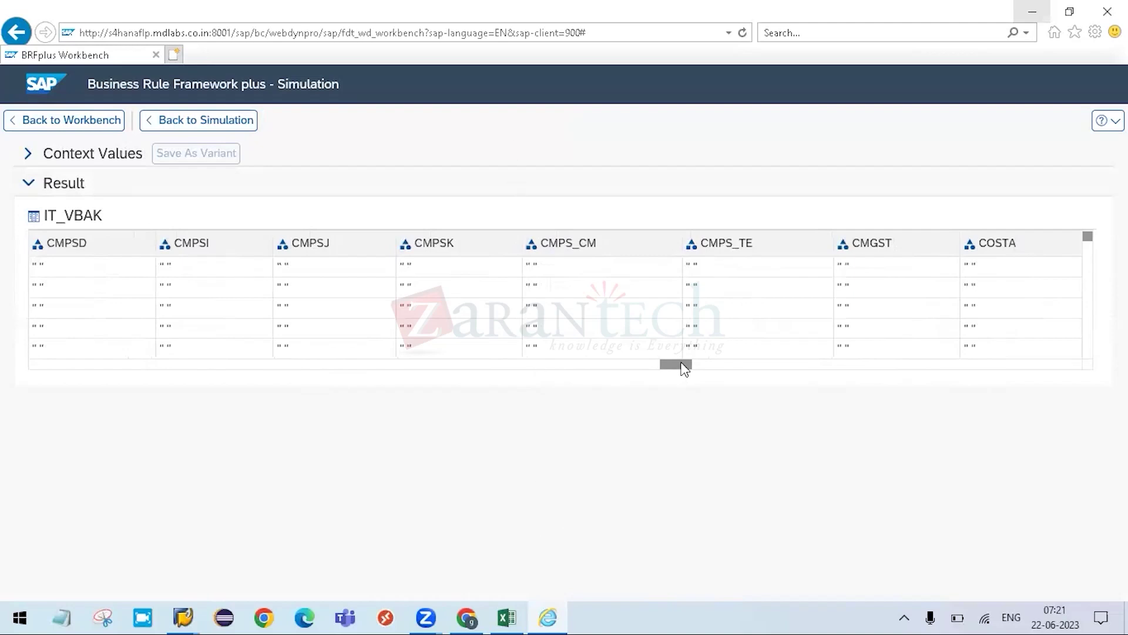
drag(761, 369, 832, 370)
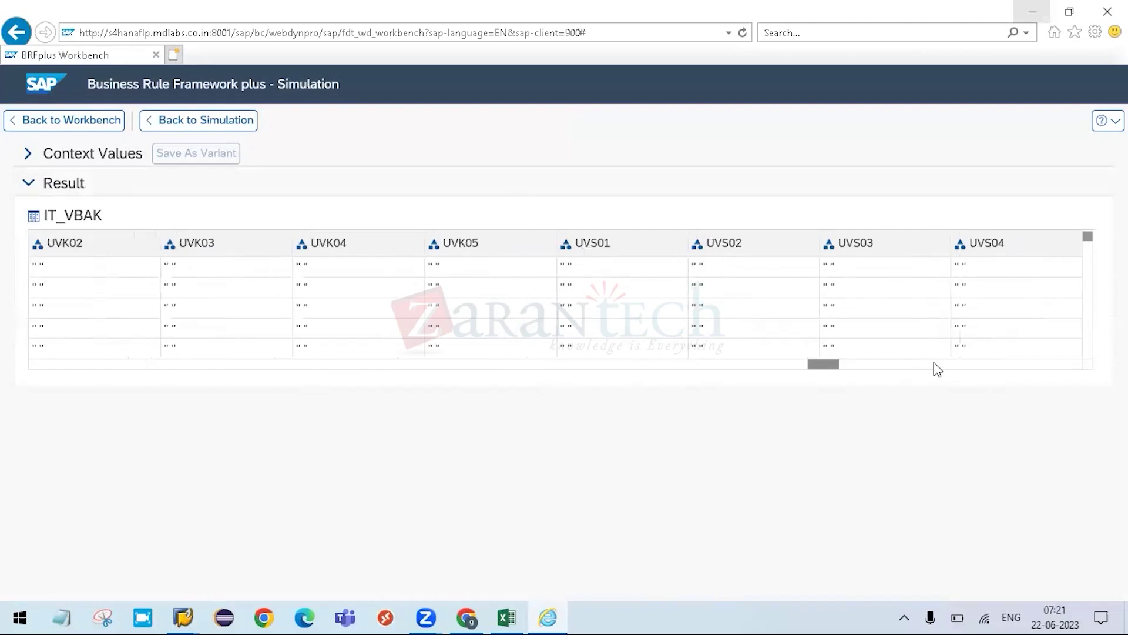
click(997, 368)
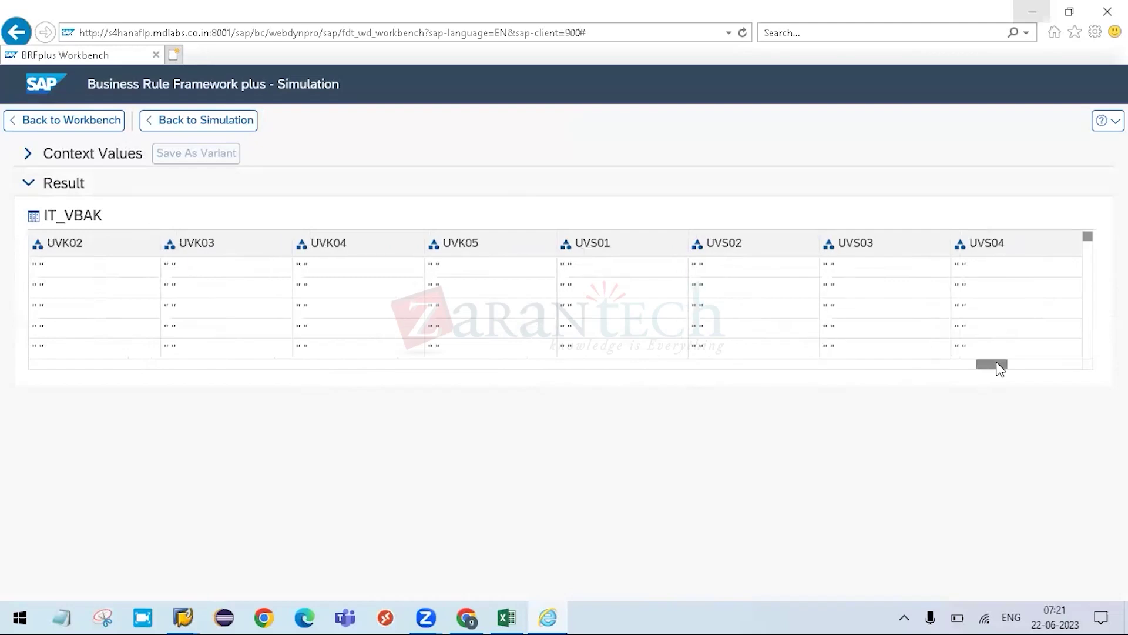
click(1084, 369)
drag(1069, 364, 268, 444)
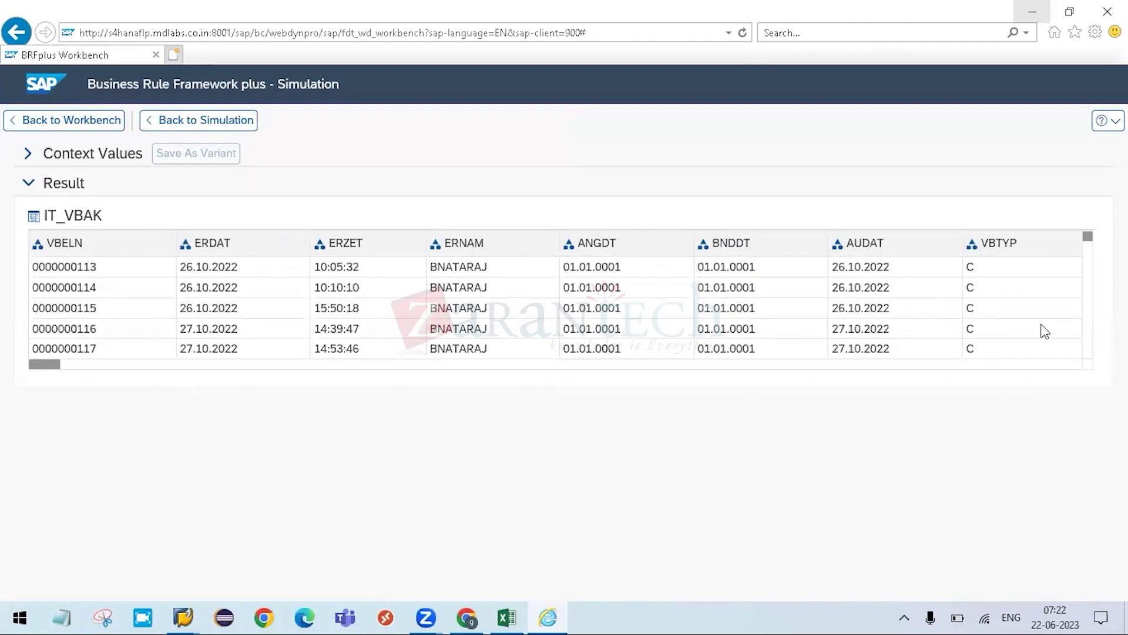
click(1089, 278)
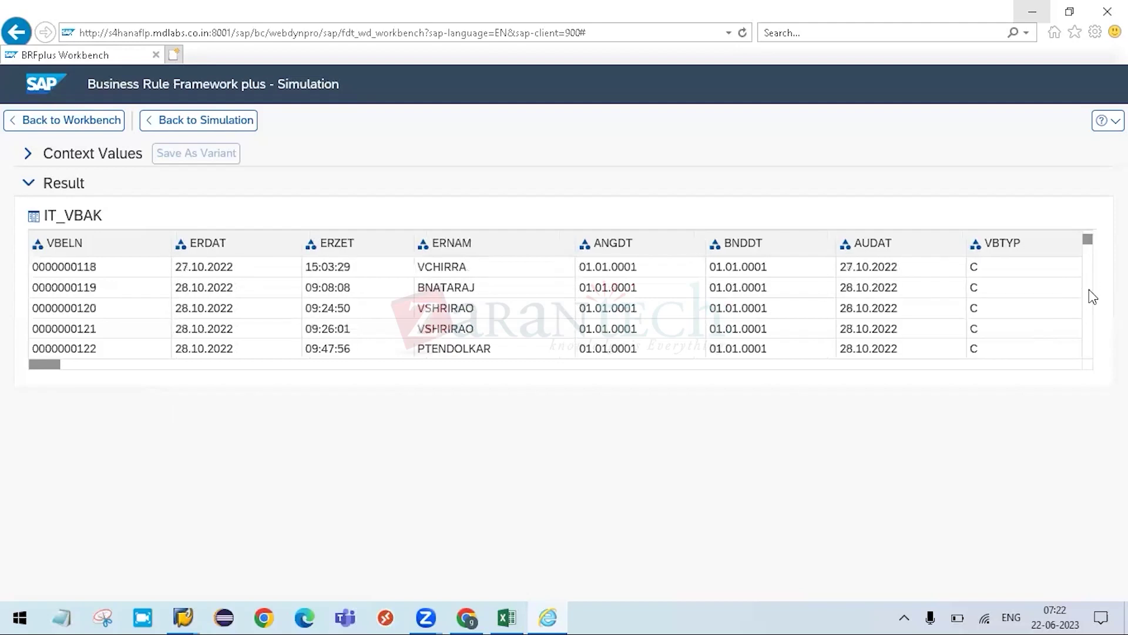
click(1091, 294)
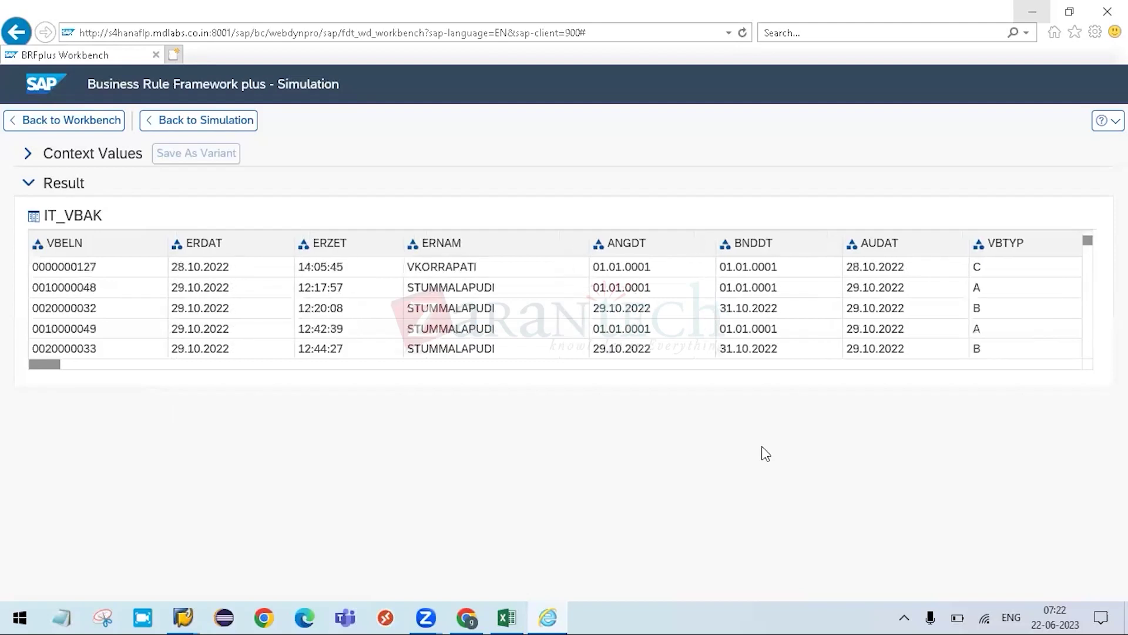
- Return to the workbench, review the variable, structure and internal table labels in the Excel sheet, and go back to the FETCH_DATA lookup
click(72, 127)
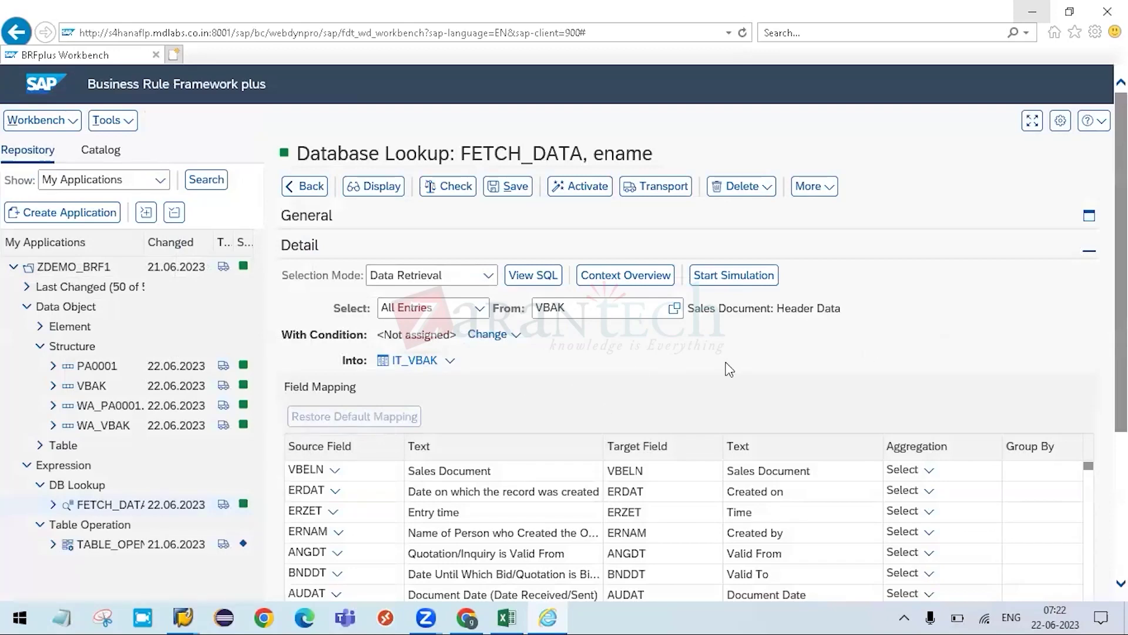
click(509, 616)
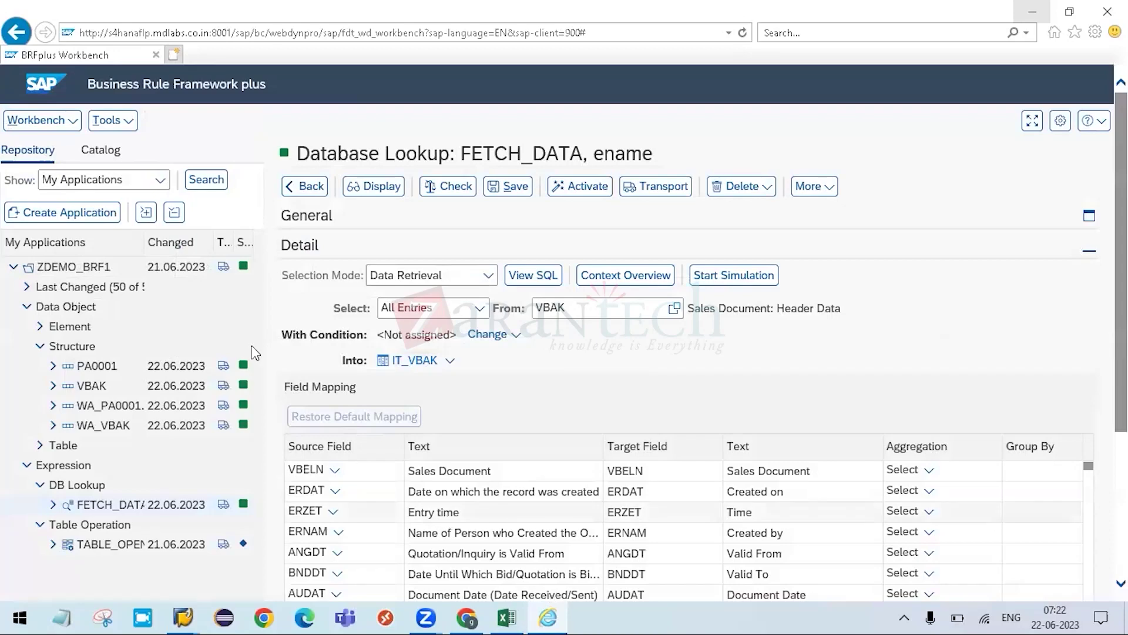
click(83, 222)
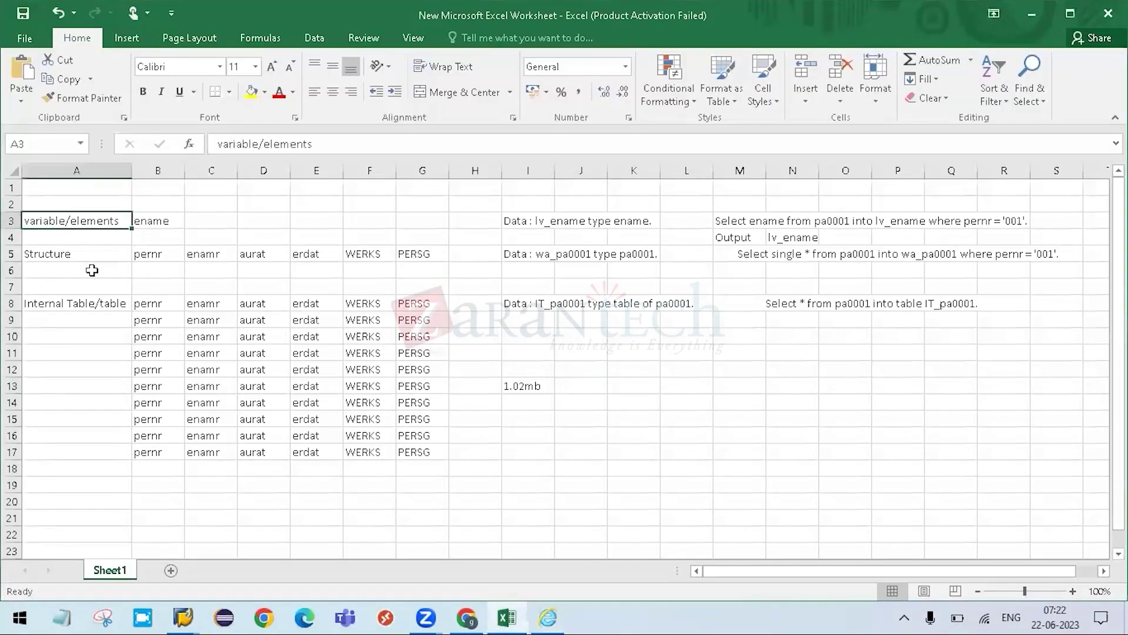
click(92, 257)
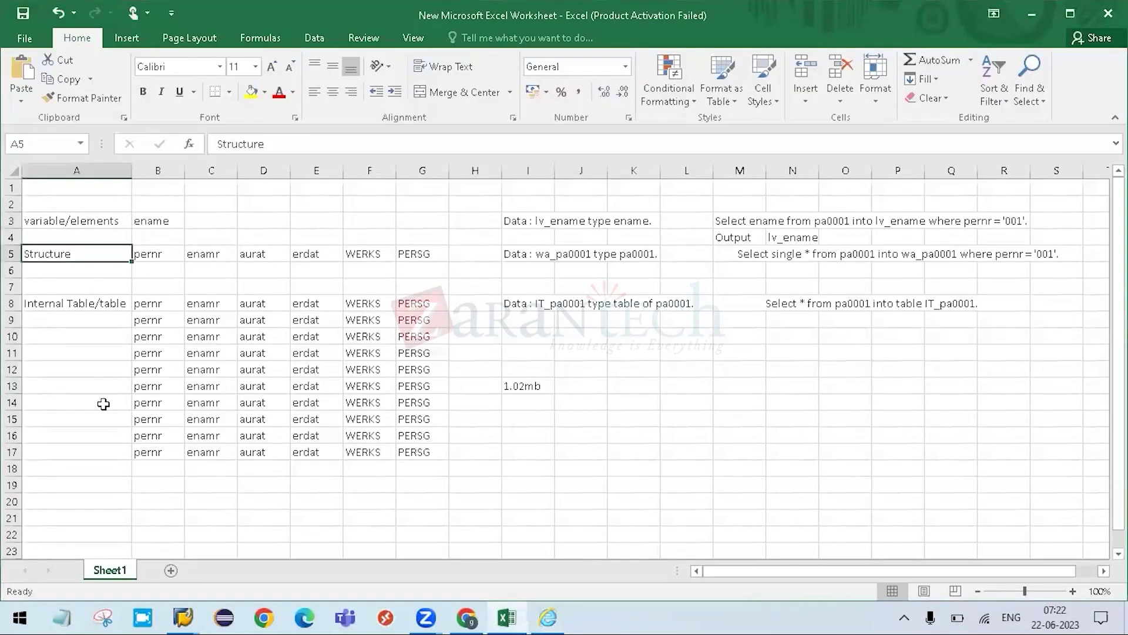
click(88, 304)
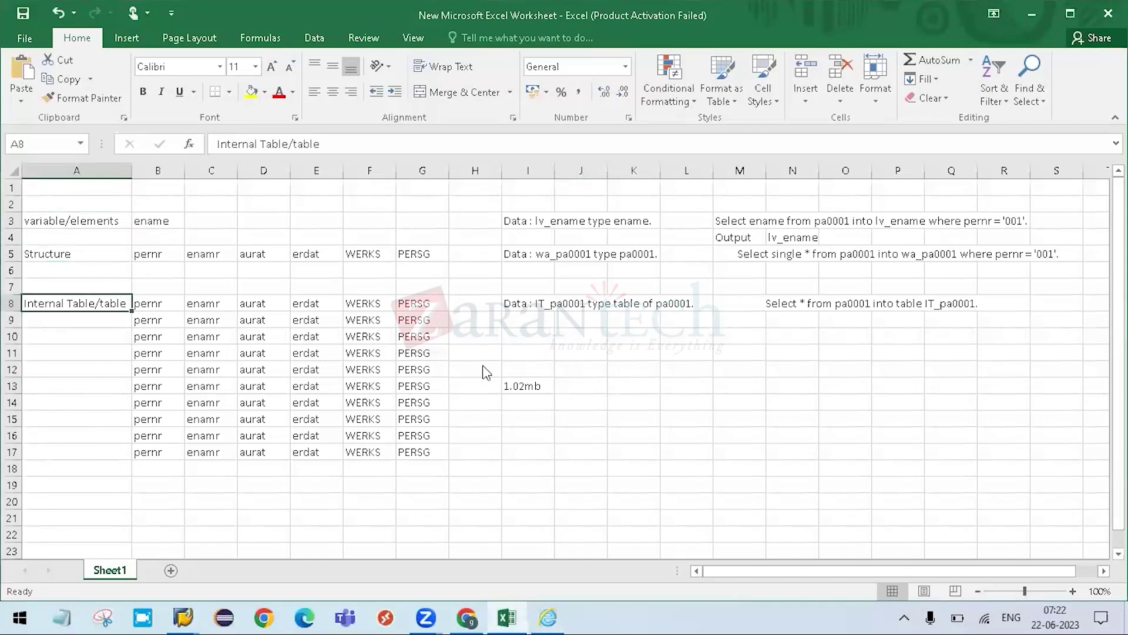
key(alt+Tab)
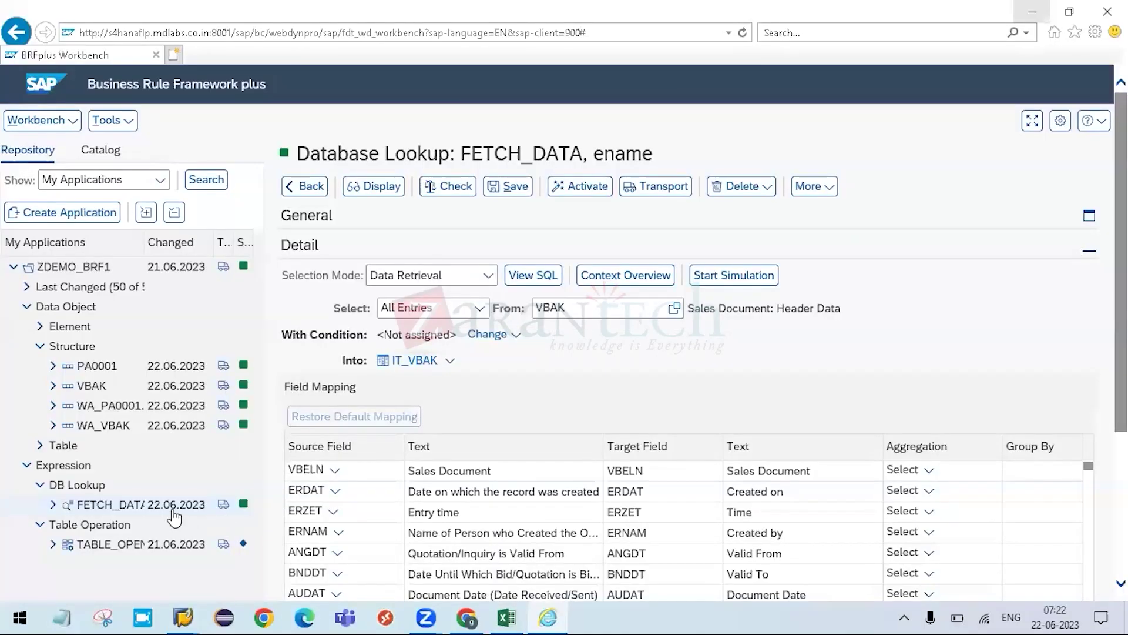
click(130, 512)
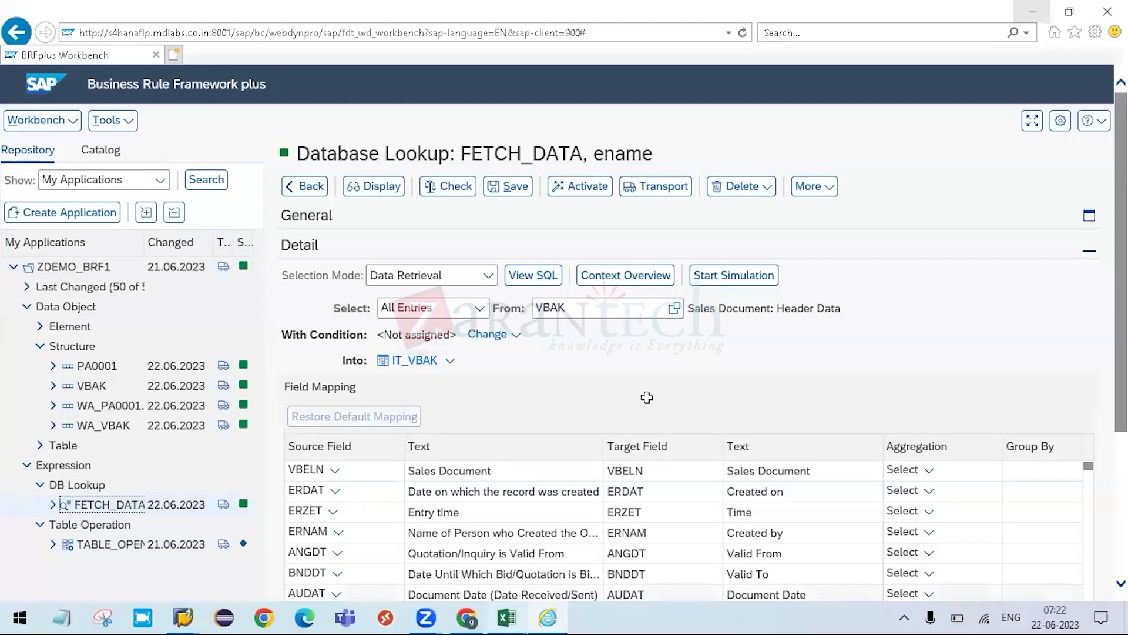
- Switch to the Excel sheet and enter "Data declaration" in cell M12 and "inputs" in M13
key(alt+Tab)
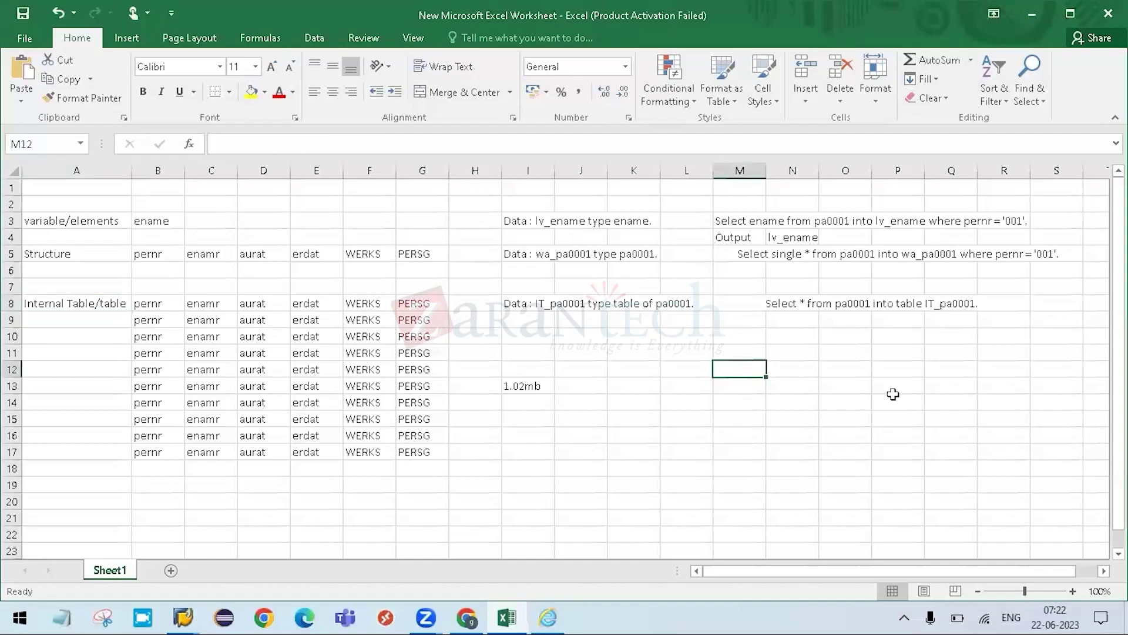
text(Data declarati)
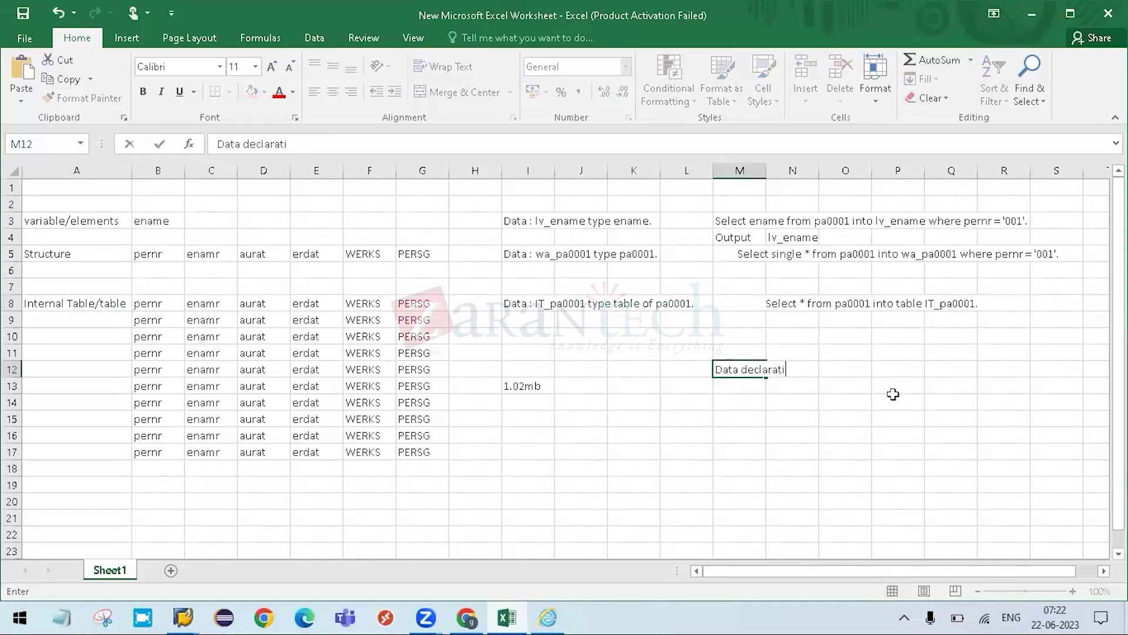
text(on)
key(Return)
key(F2)
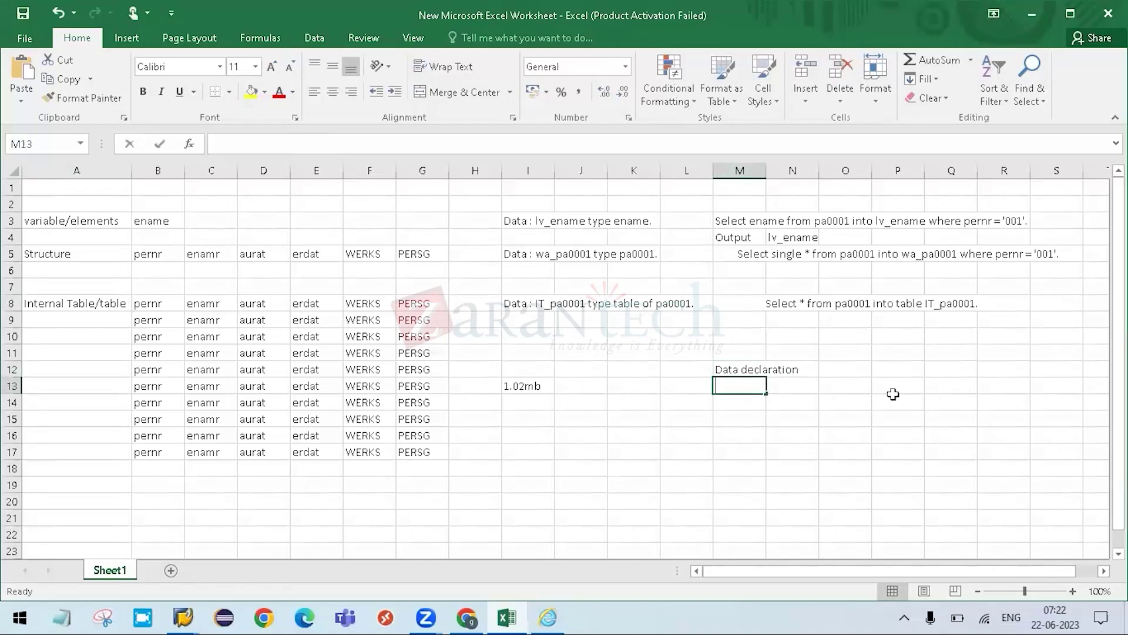
text(inputs)
key(Return)
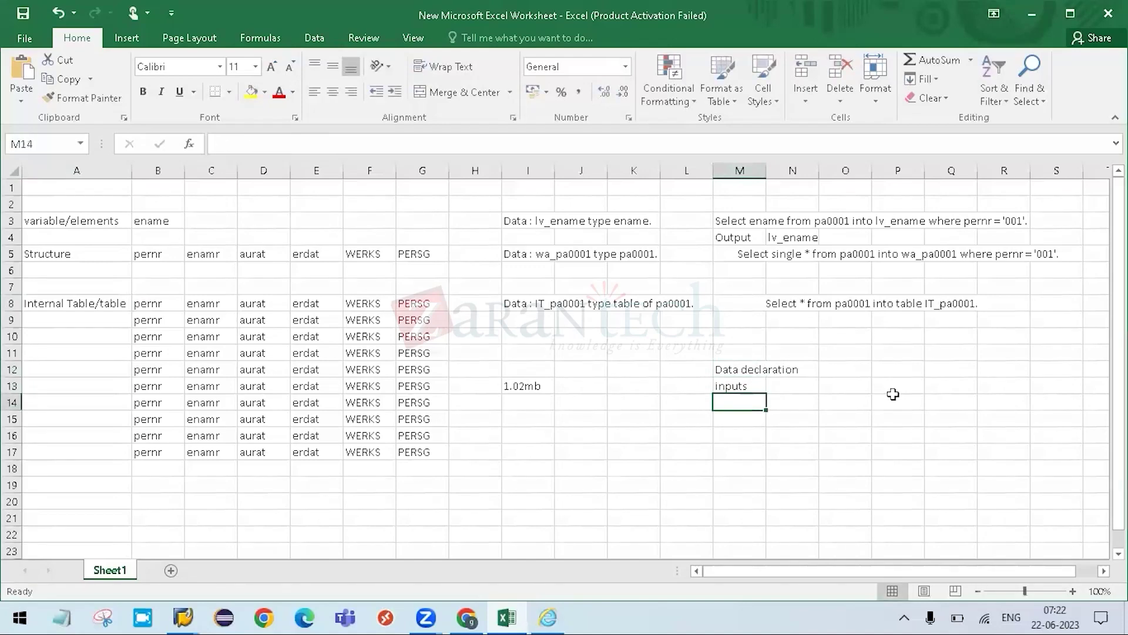
- Enter "fetchd ata" in cell M14 and "perform logic" in M15
text(fetchd at)
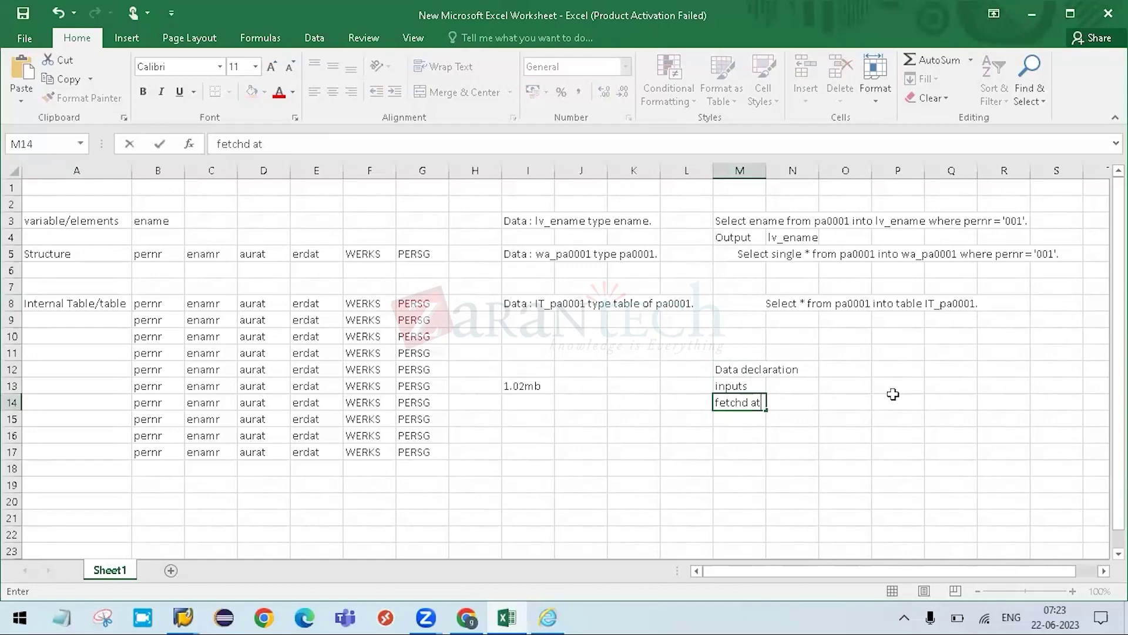
text(a)
key(Return)
text(perform logic)
key(Return)
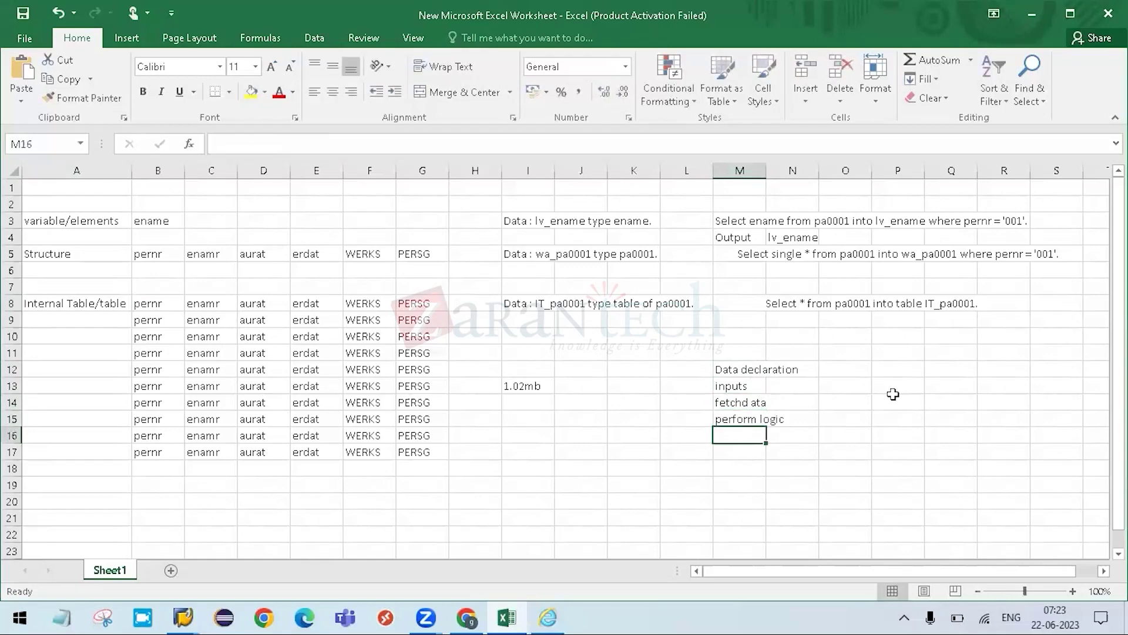
- Enter "get output" in cell M16 as the last item of the program-flow list
text(pout)
key(BackSpace)
key(BackSpace)
key(BackSpace)
key(BackSpace)
text(get ouptut)
key(BackSpace)
key(BackSpace)
key(BackSpace)
key(BackSpace)
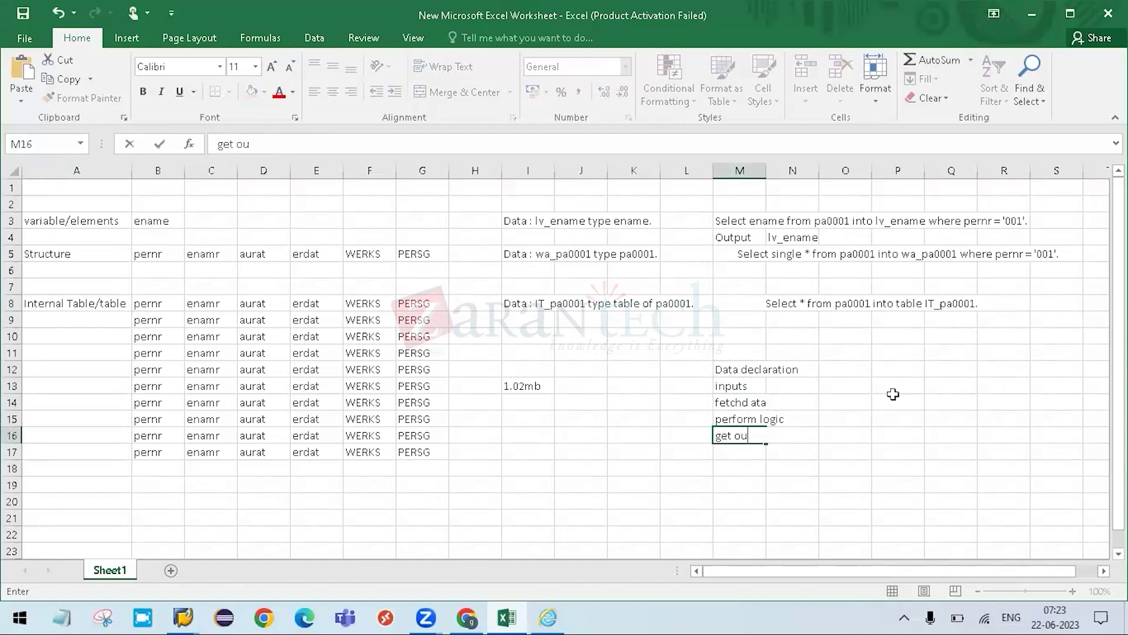
text(tput)
key(Return)
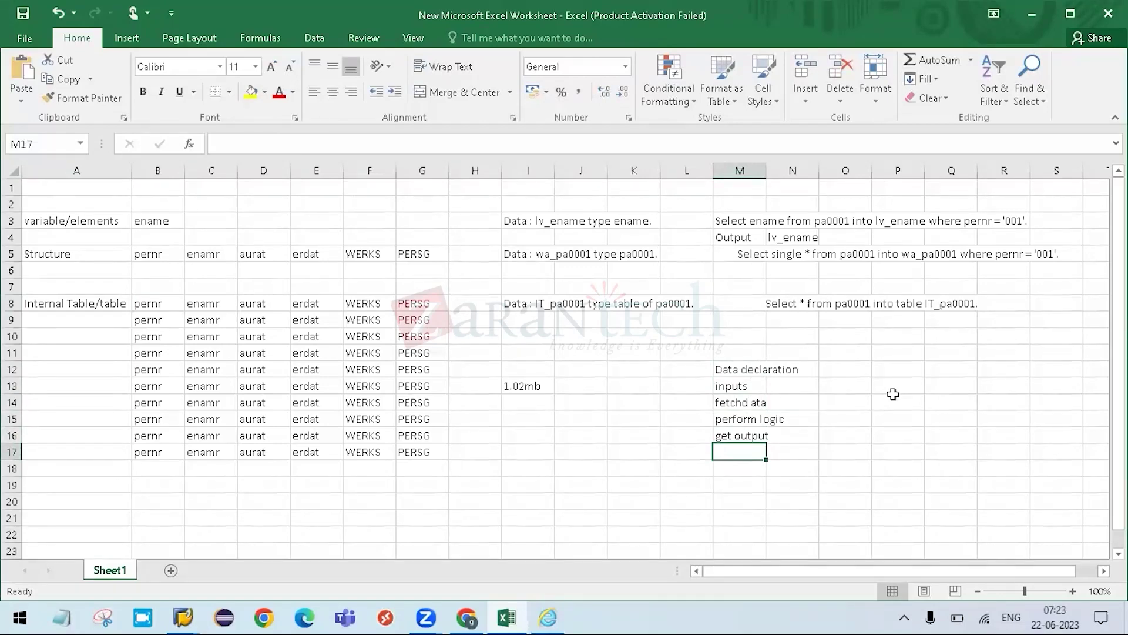
- Correct the text in cell M14 to "fetch data"
key(Up)
key(Up)
key(Up)
click(244, 143)
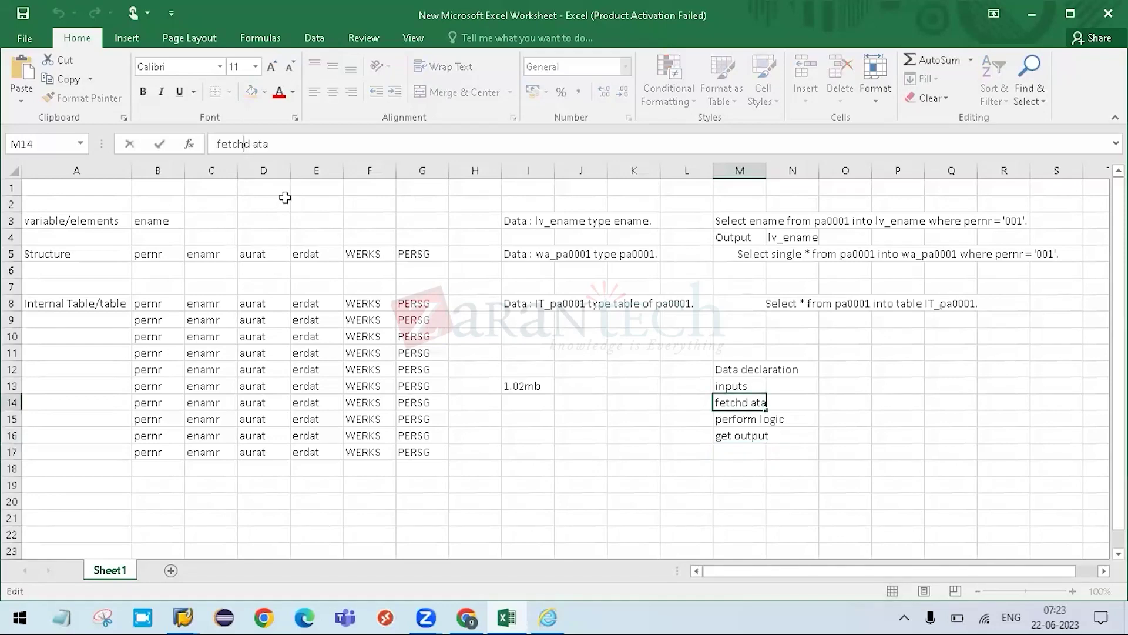
key(BackSpace)
key(Return)
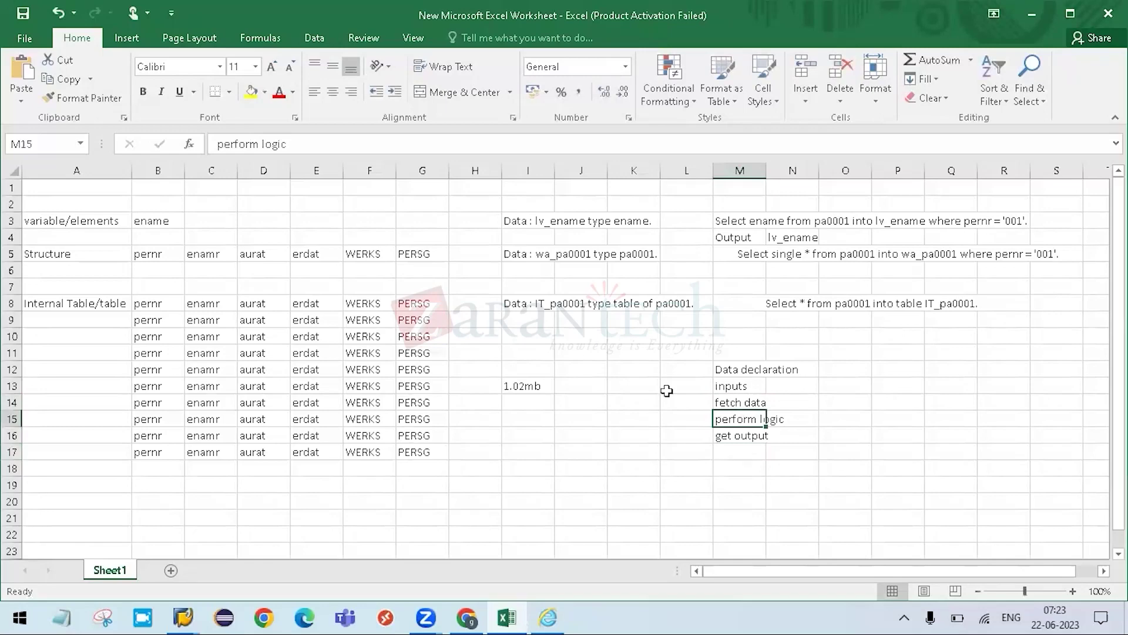
- Review the data declaration, inputs and fetch data items of the program-flow list in cells M12:M14
click(724, 370)
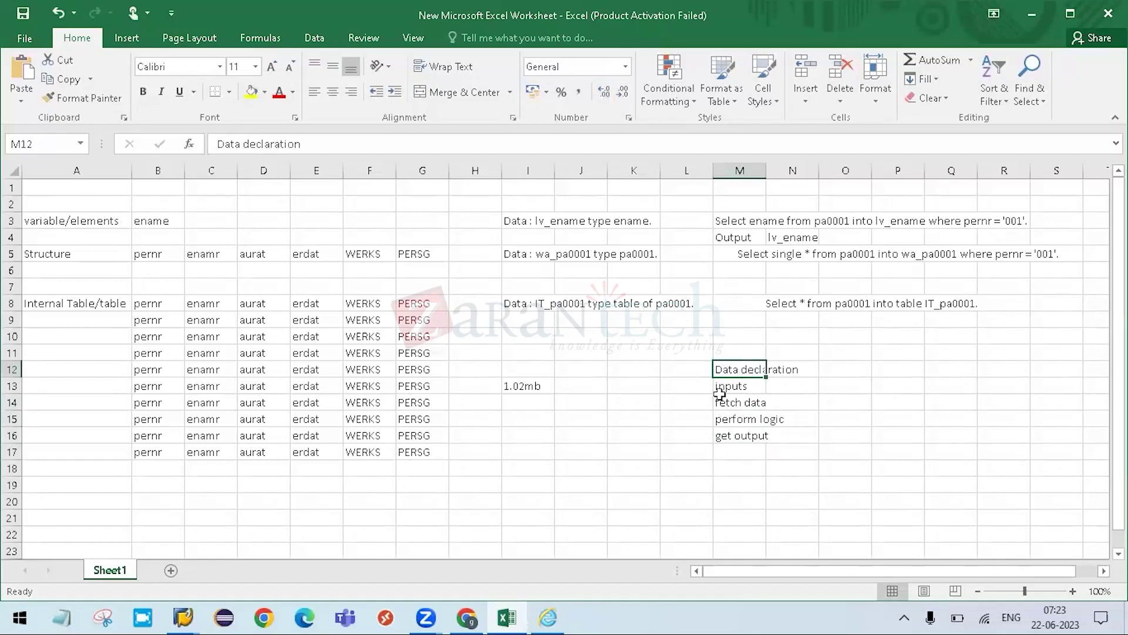
key(Down)
key(Down)
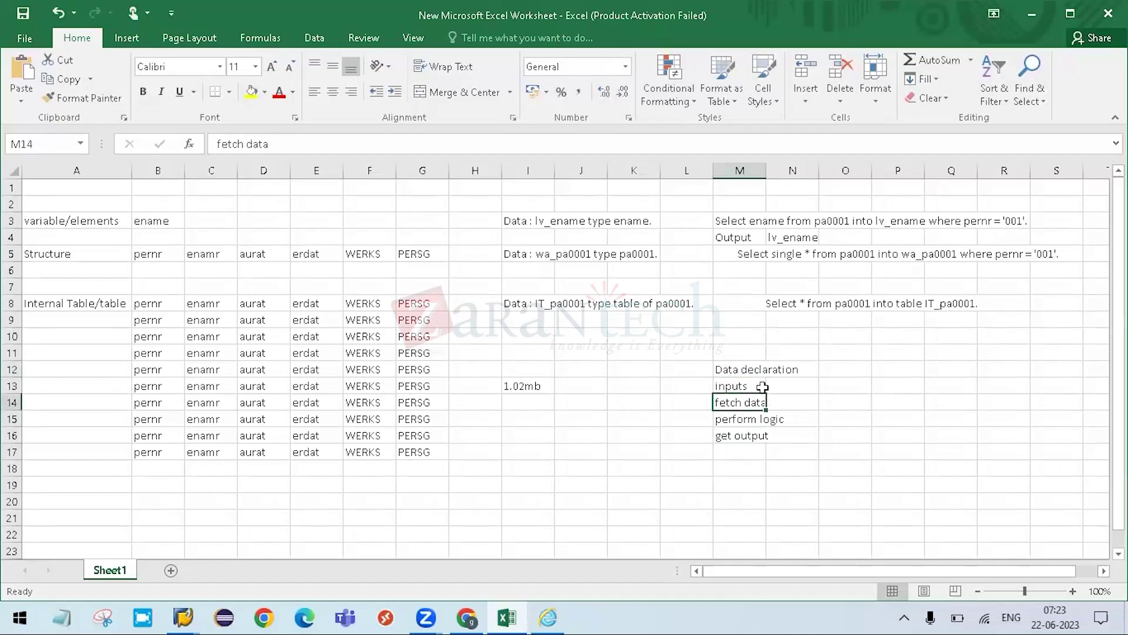
key(Up)
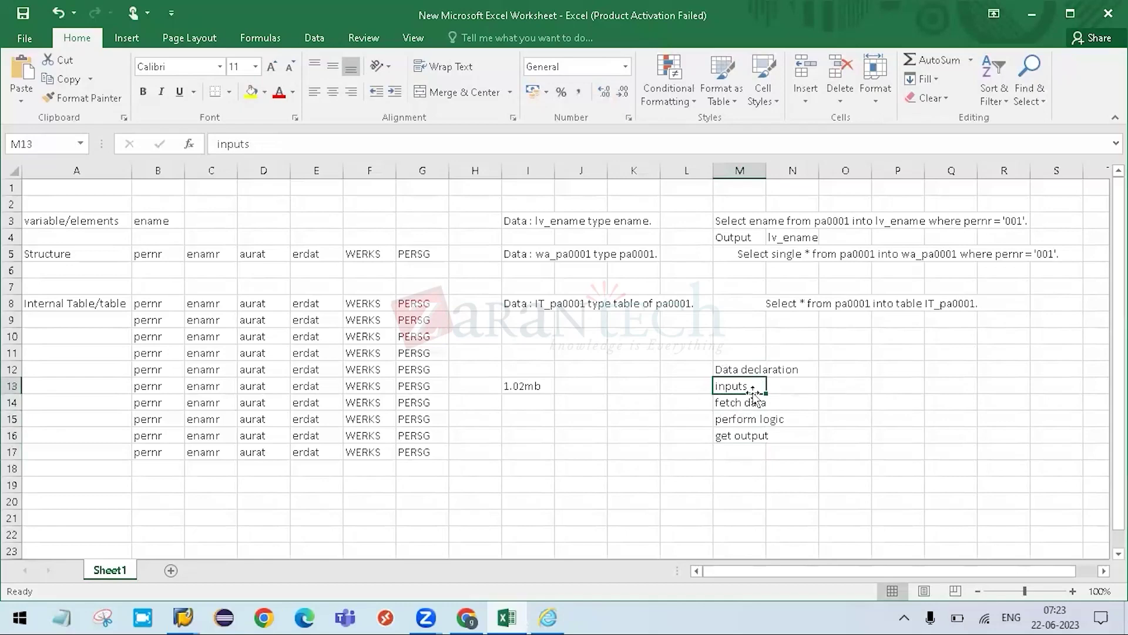
key(Down)
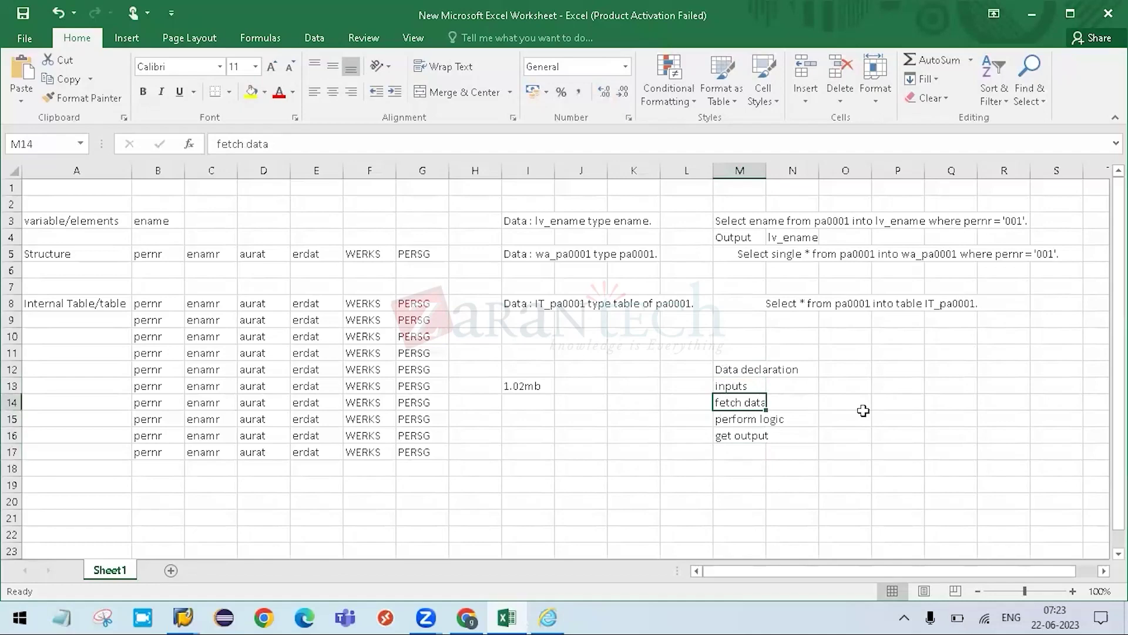
click(729, 370)
shift+click(727, 402)
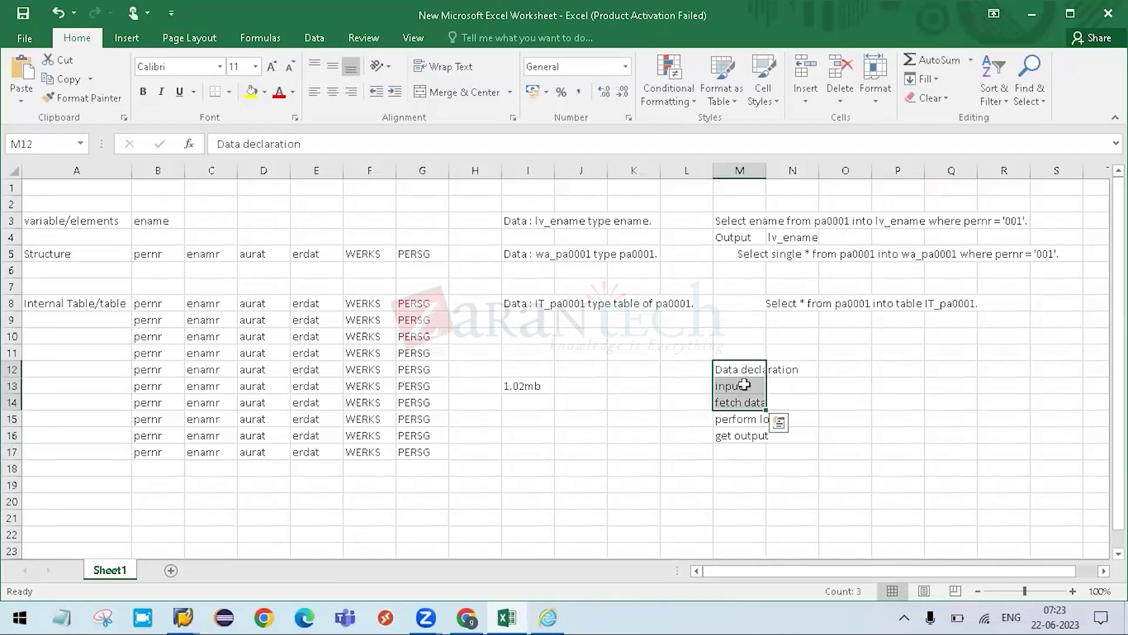
click(742, 374)
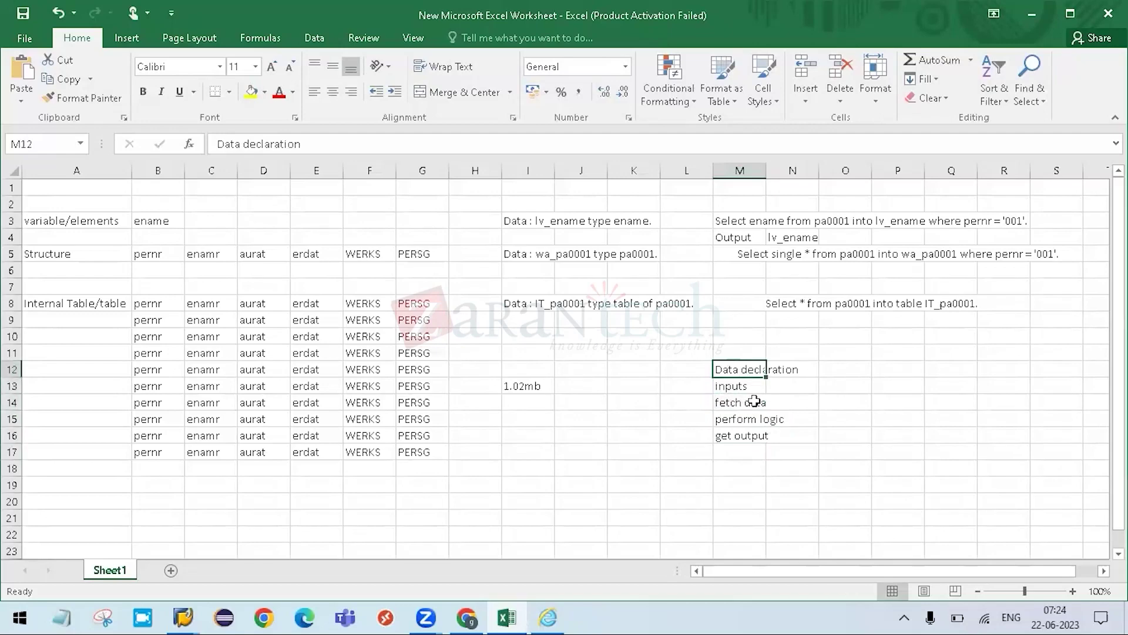
key(Down)
key(Down)
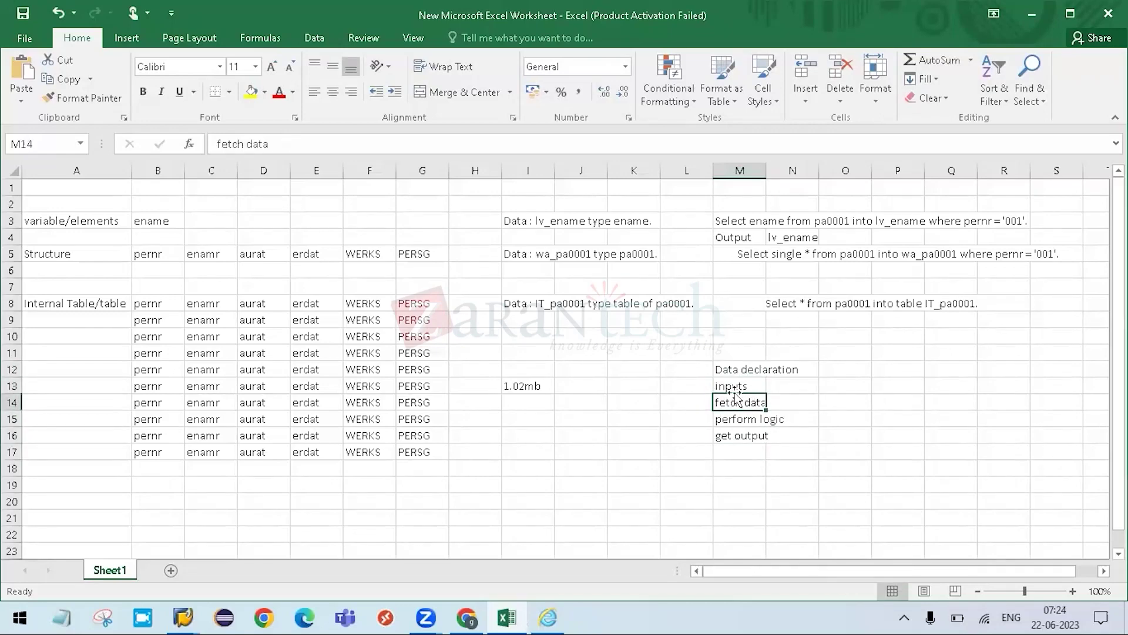
- Switch back to the BRFplus workbench and collapse the Data Object and Expression nodes of application ZDEMO_BRF1
key(Up)
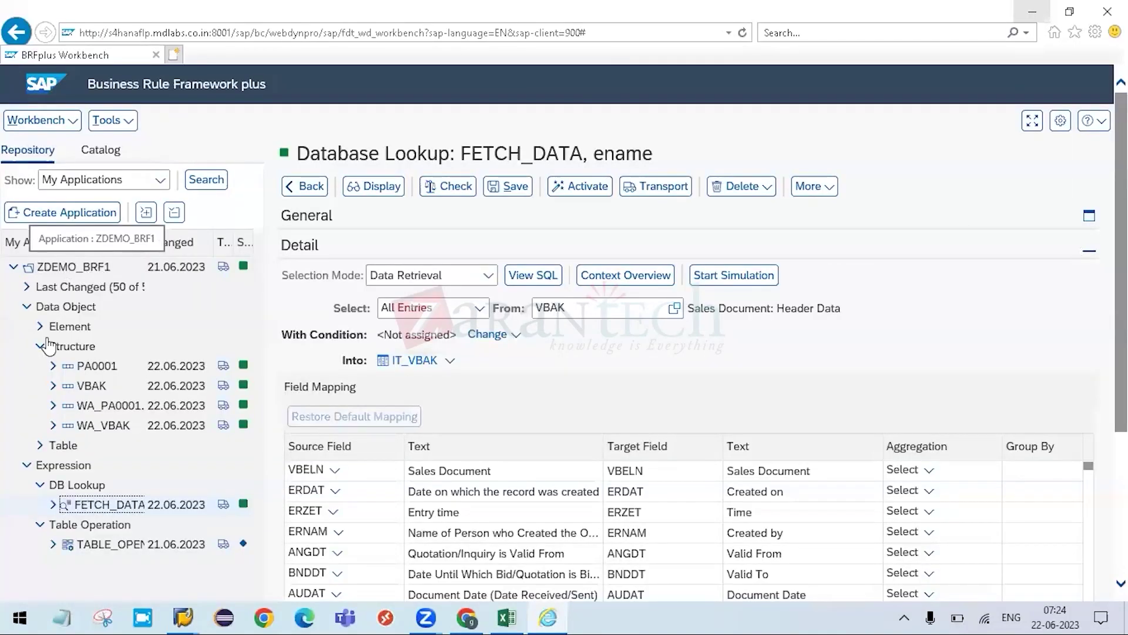
click(26, 306)
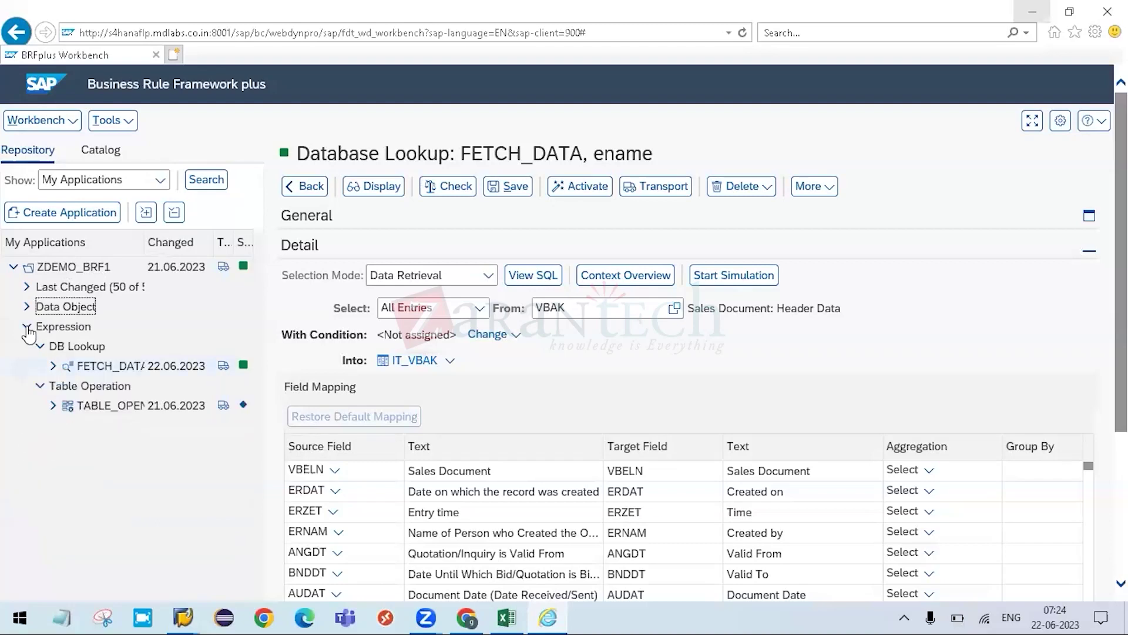
click(26, 326)
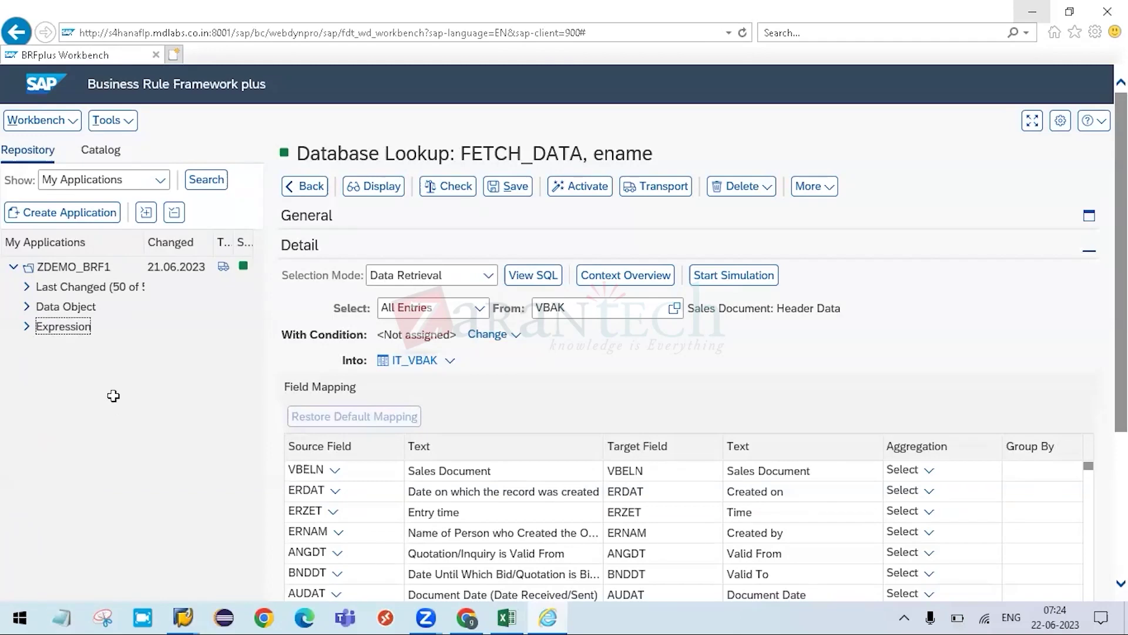
- Switch to the Excel worksheet and review the Data and Select statements in I3:S8 and the program-flow list in M12:M16
key(alt+Tab)
key(alt+Tab)
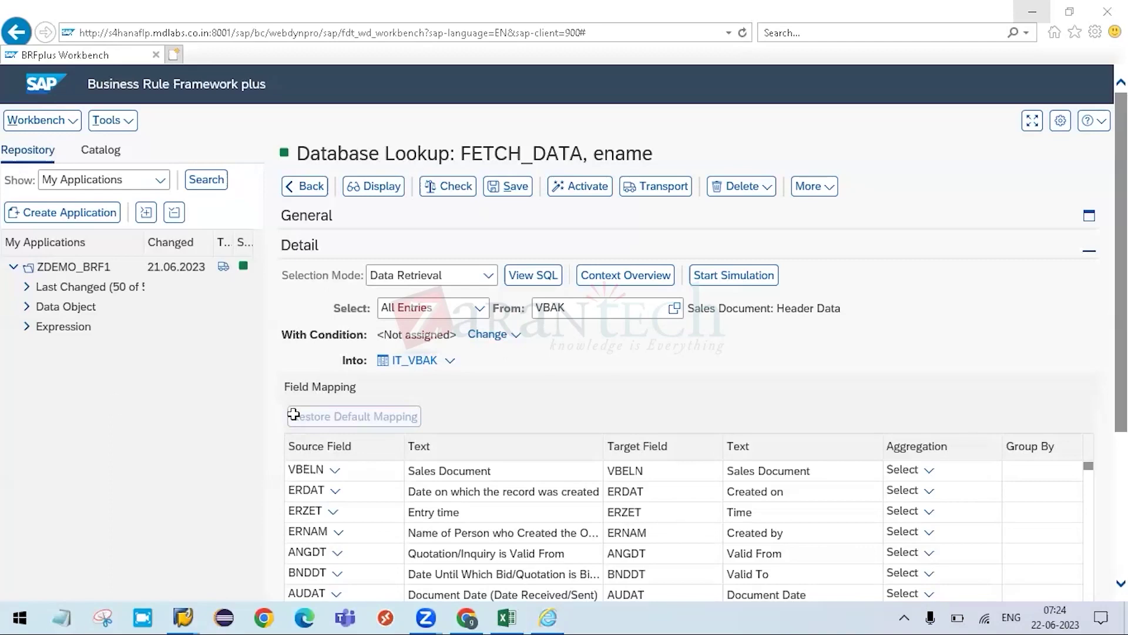
key(alt+Tab)
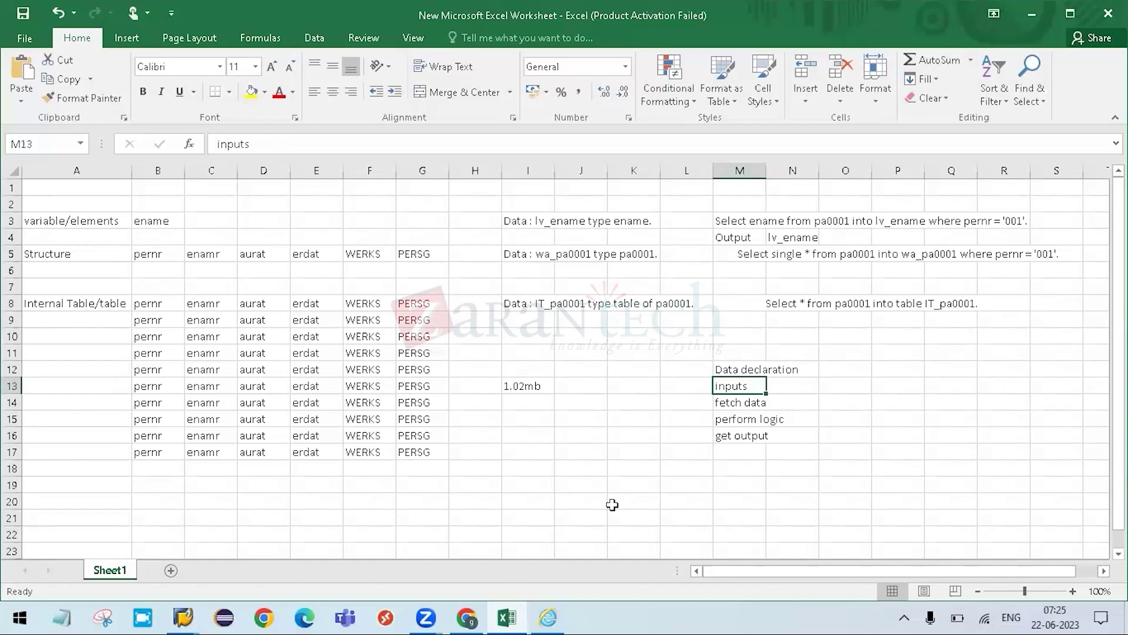
click(475, 485)
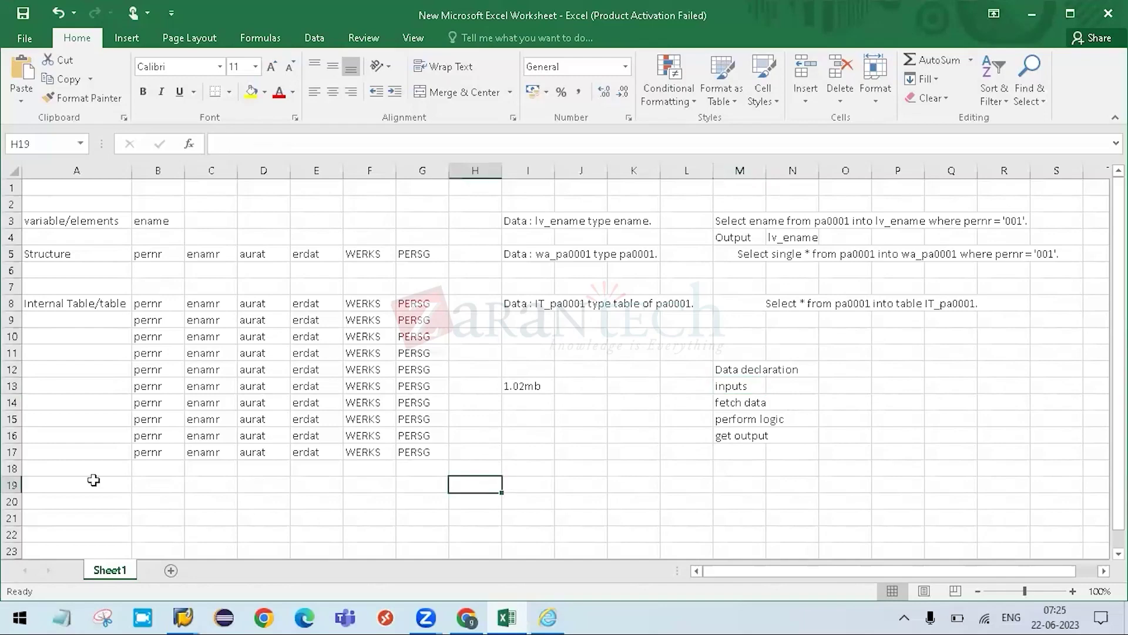
click(94, 480)
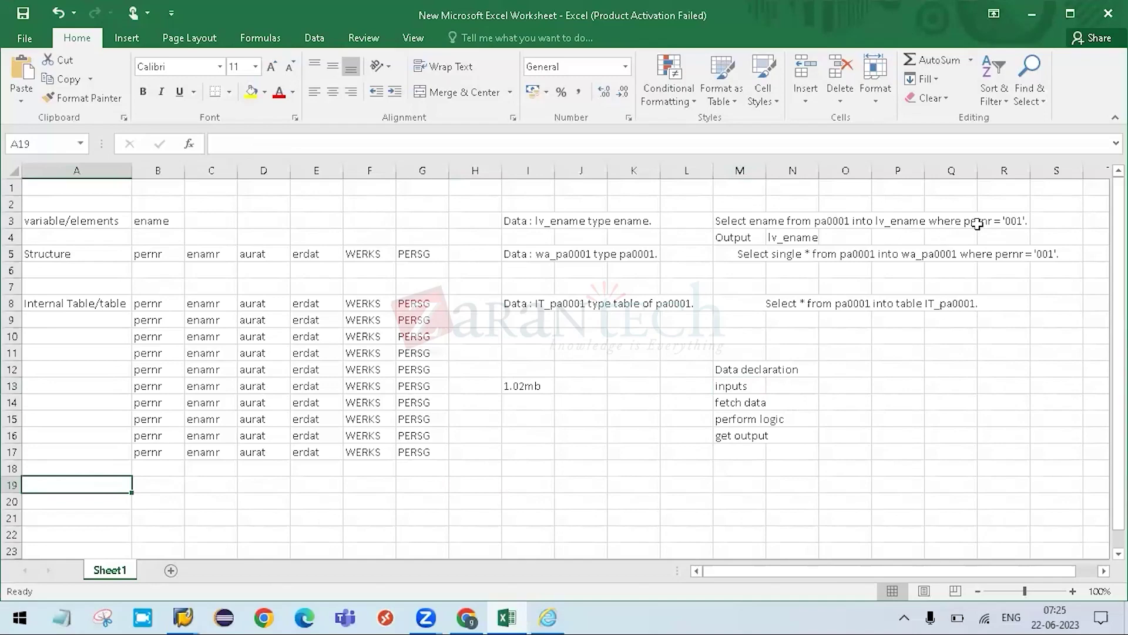
drag(737, 221, 1057, 320)
drag(993, 300, 993, 303)
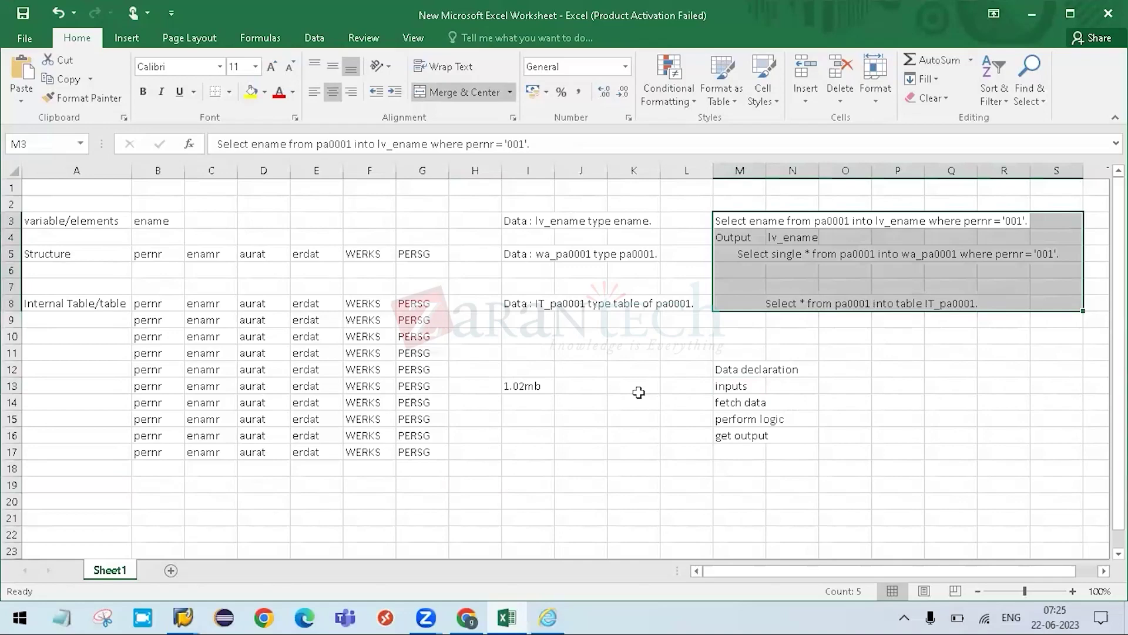
drag(529, 221, 788, 304)
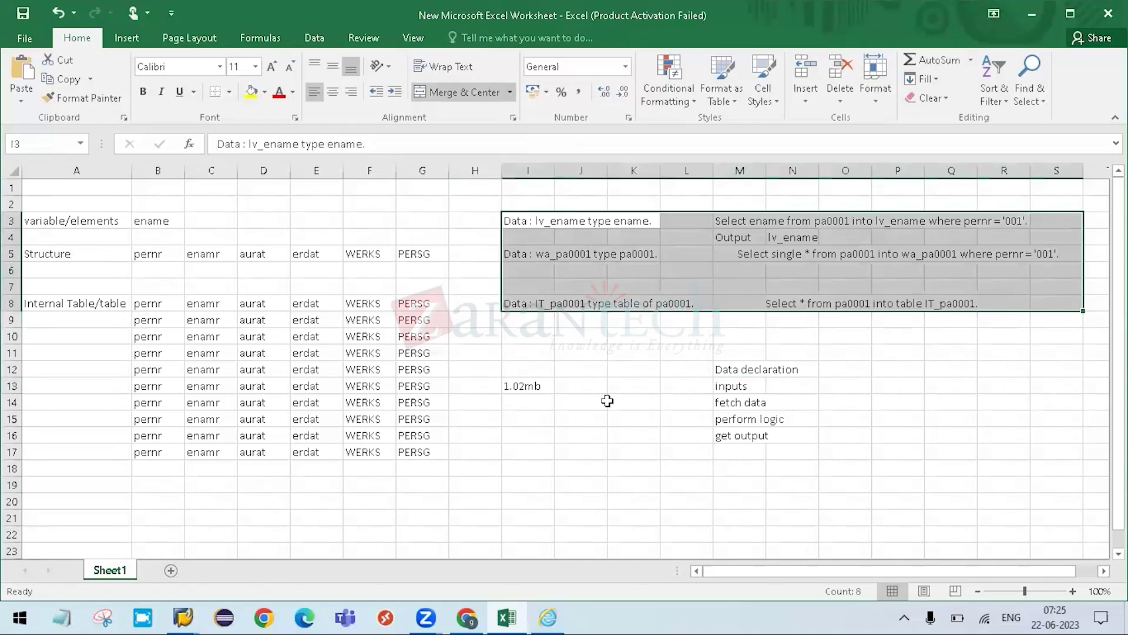
click(538, 385)
click(226, 355)
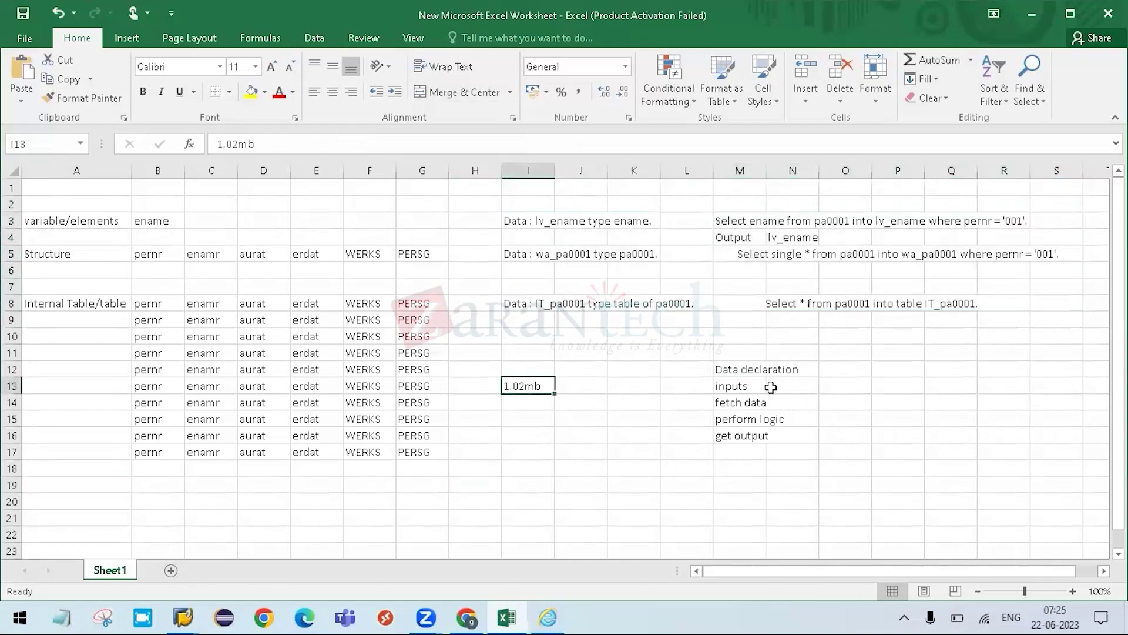
drag(758, 369, 744, 436)
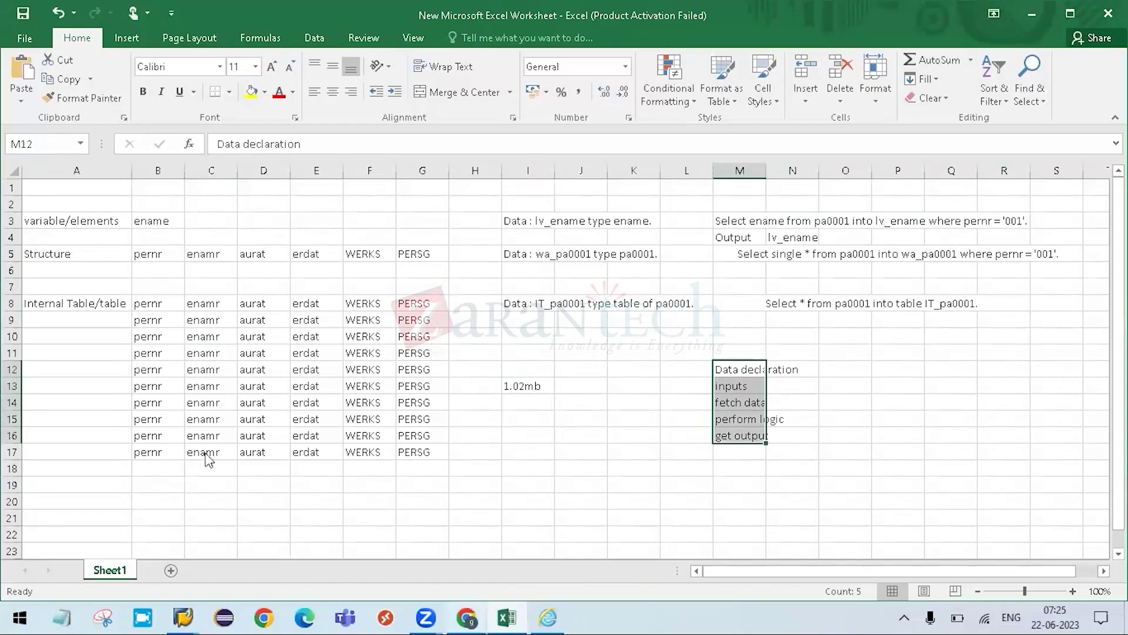
- Switch back to the BRFplus workbench and expand the Data Object node of application ZDEMO_BRF1
key(alt+Tab)
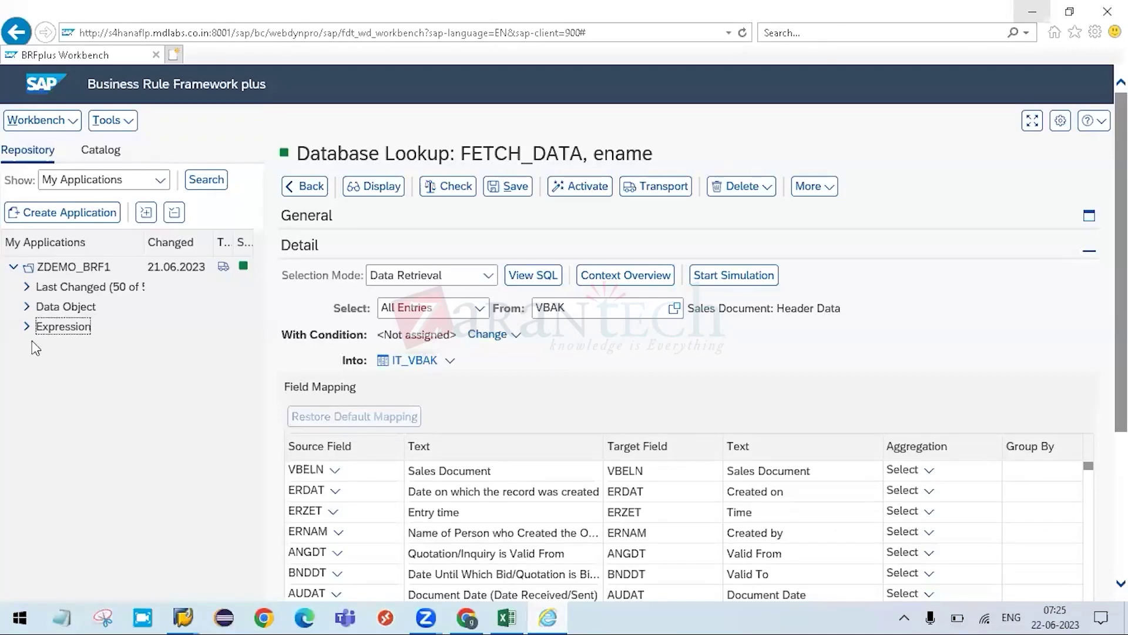
click(26, 306)
click(41, 347)
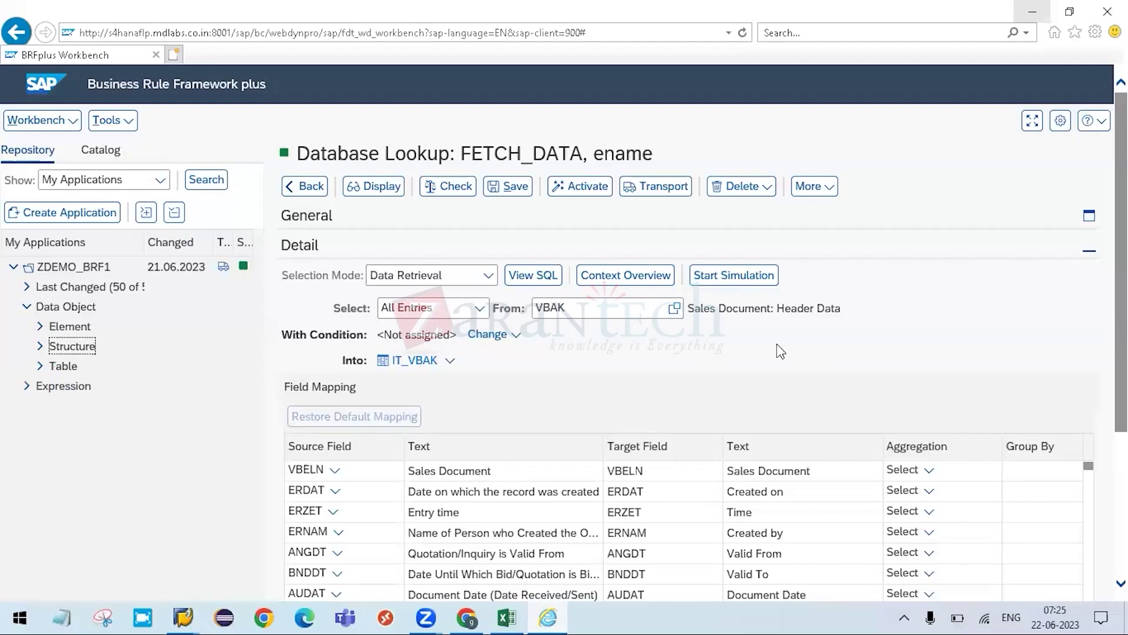
- Switch to Chrome and close the Module 2 - Topic 1 - Data Model in BRF Plus presentation
key(alt+Tab)
key(alt+Tab)
key(alt+Tab)
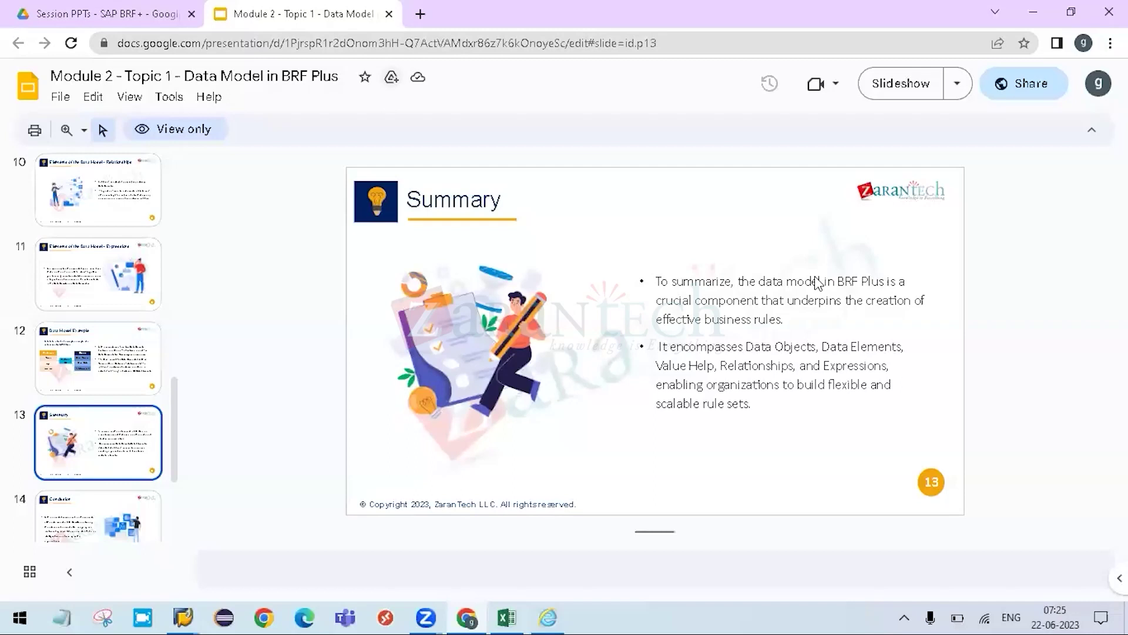
key(ctrl+w)
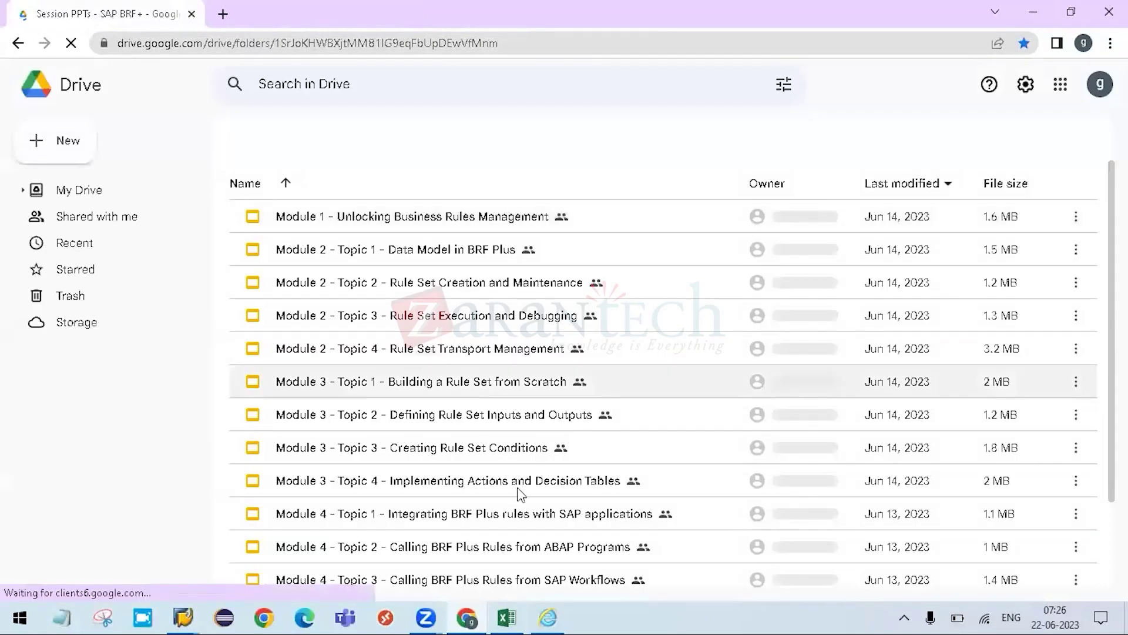
- Look through the module presentations in the Session PPTs - SAP BRF+ Drive folder, then minimize the browser
scroll(519, 493, down, 2)
scroll(495, 397, up, 2)
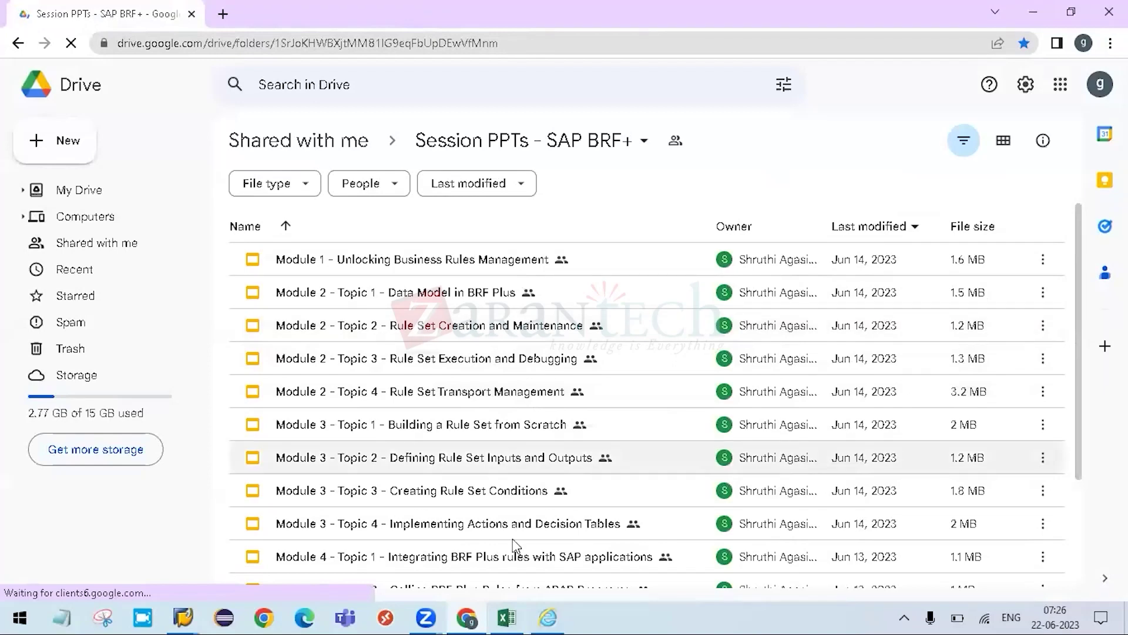
scroll(512, 540, down, 3)
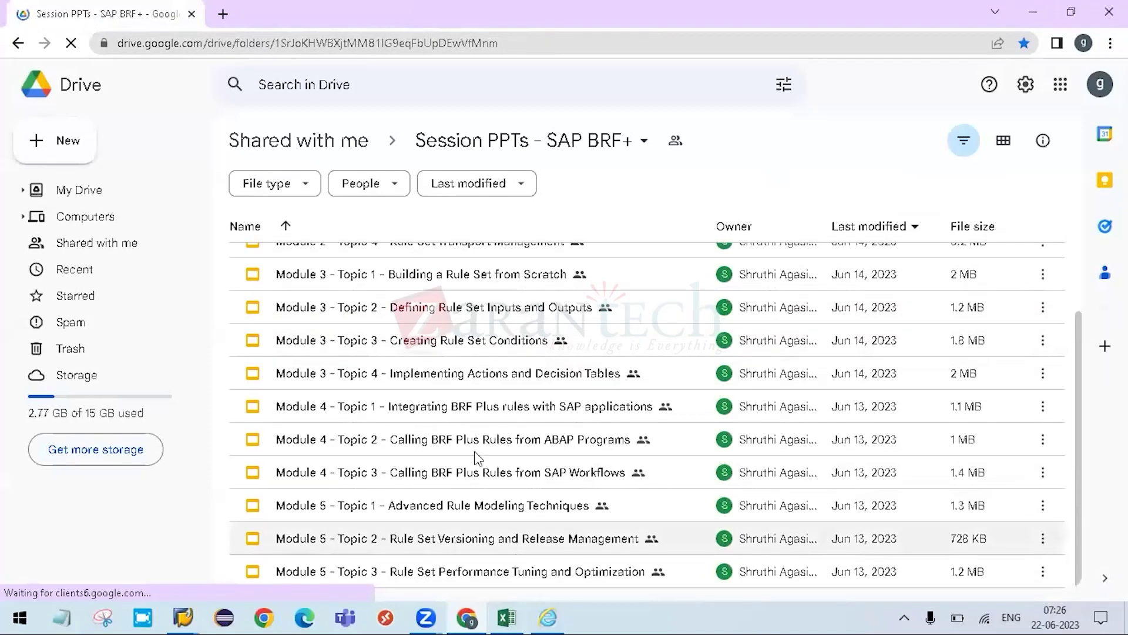
scroll(483, 388, up, 3)
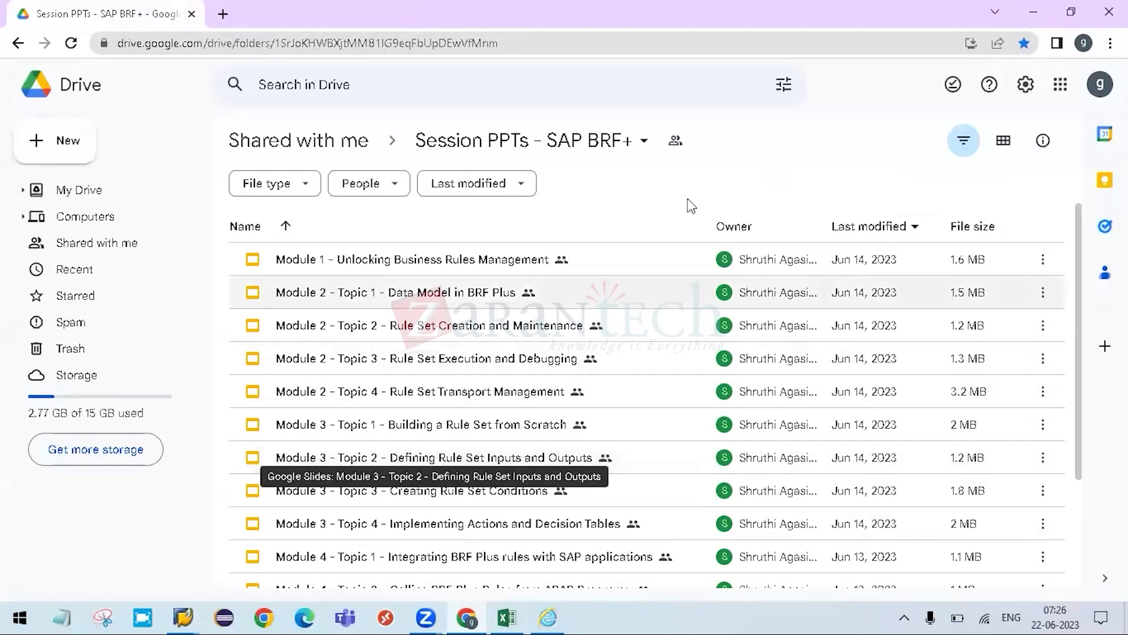
click(1045, 18)
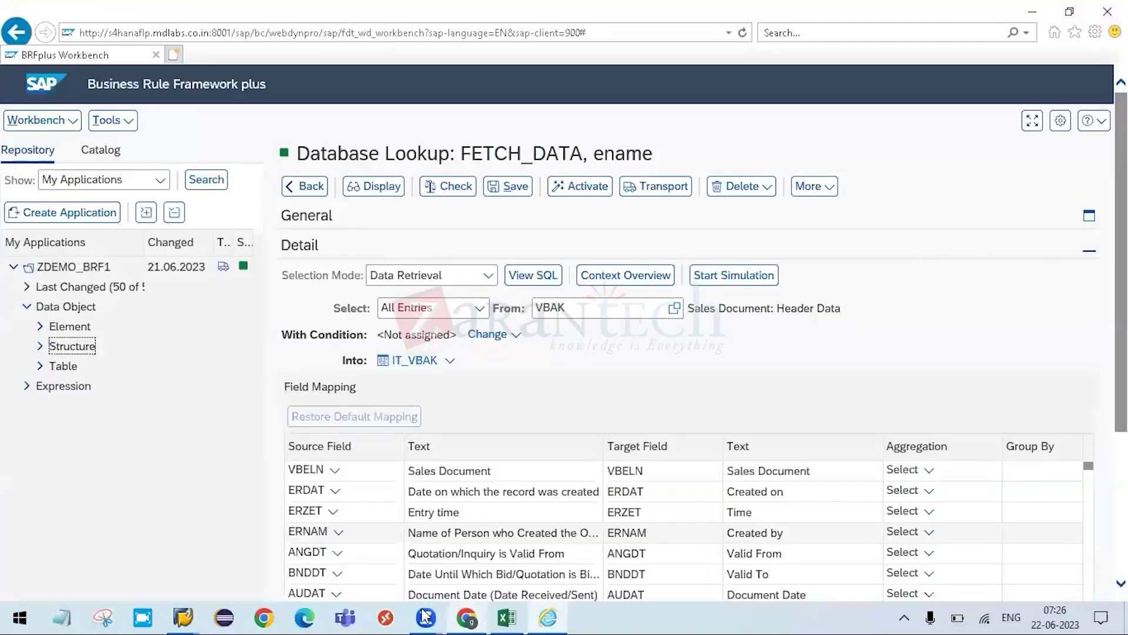
- Examine the expression types offered for creating a new expression in application ZDEMO_BRF1, and close the list without creating one
click(892, 286)
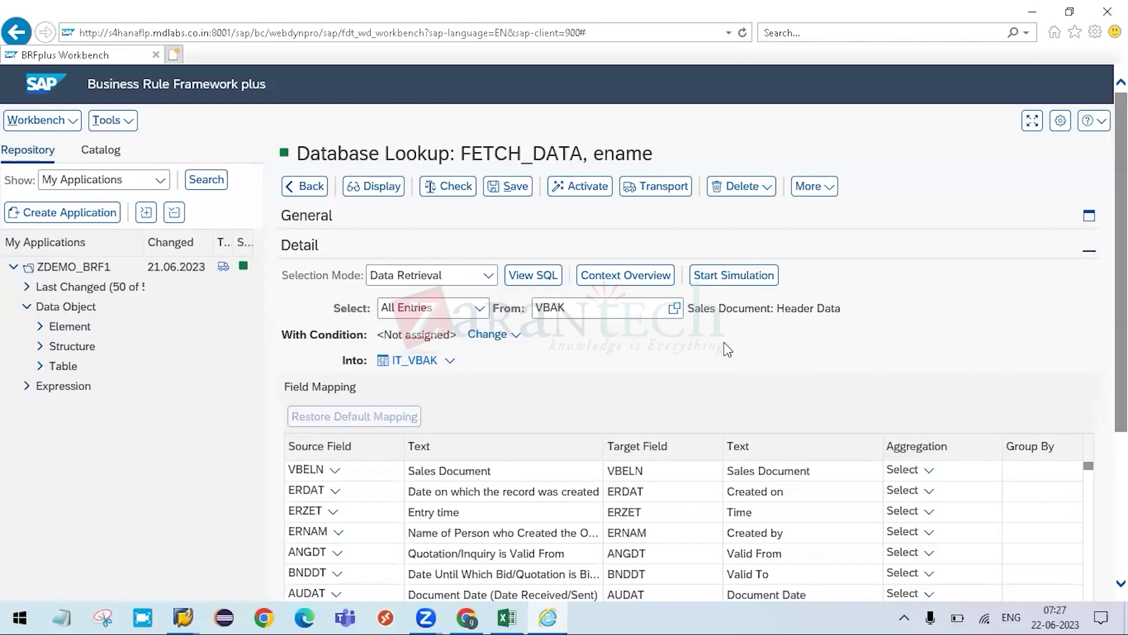
right_click(74, 386)
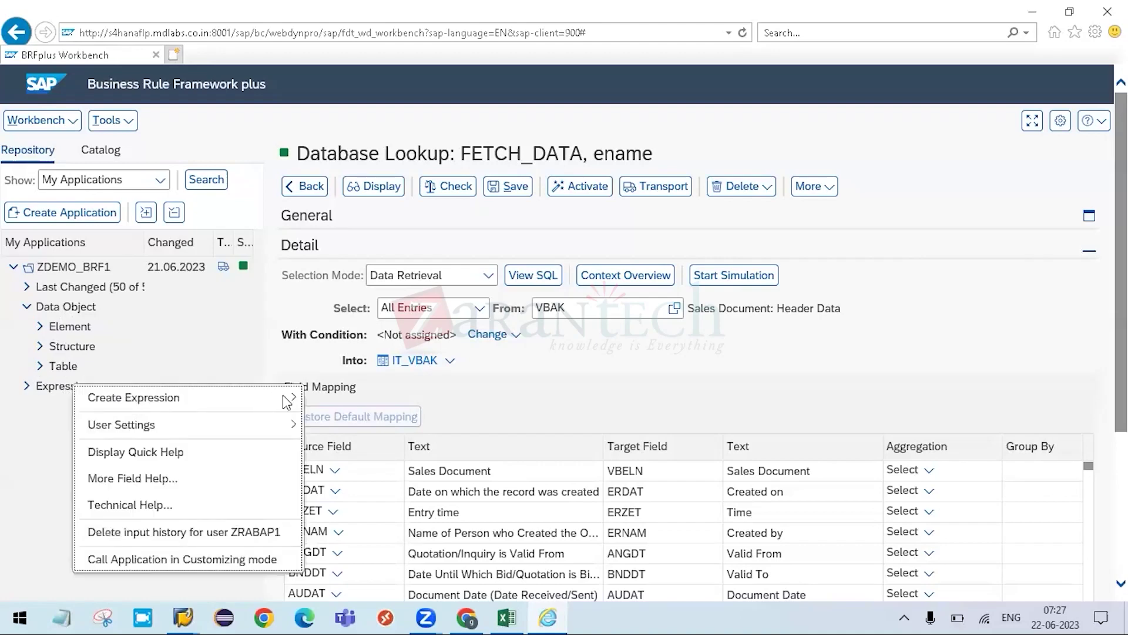
mouse_move(286, 402)
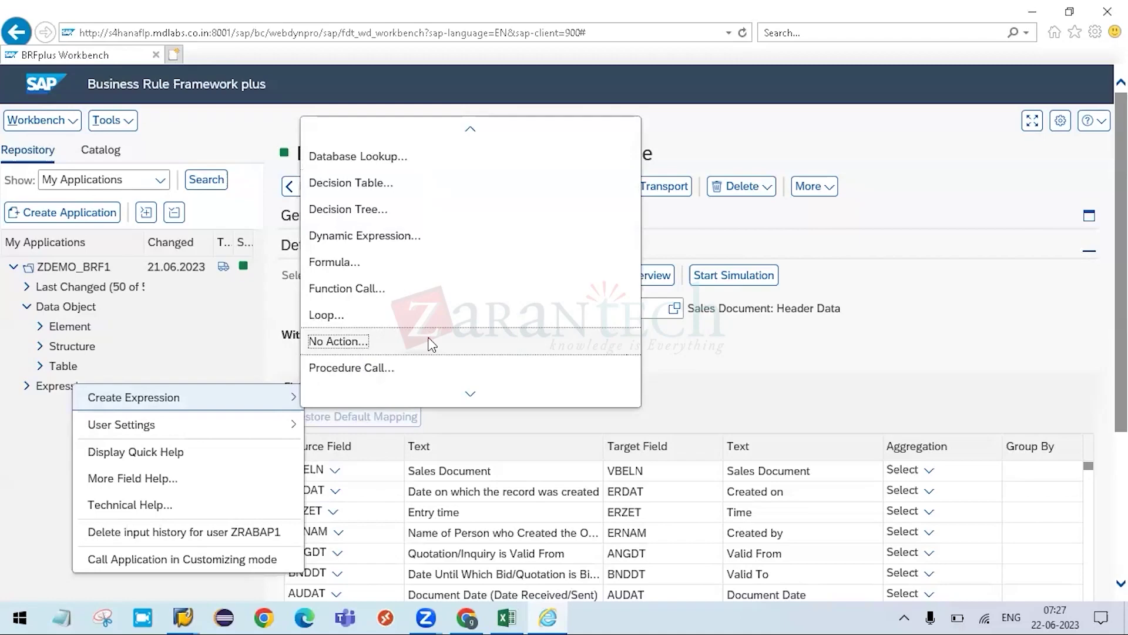
scroll(432, 344, up, 2)
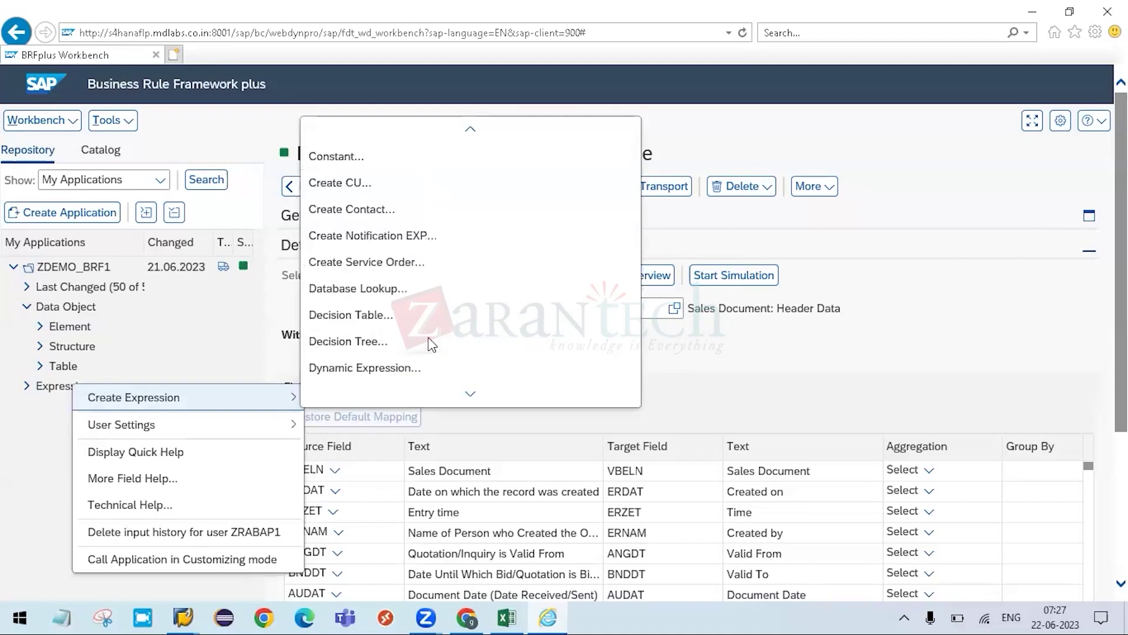
scroll(432, 345, up, 1)
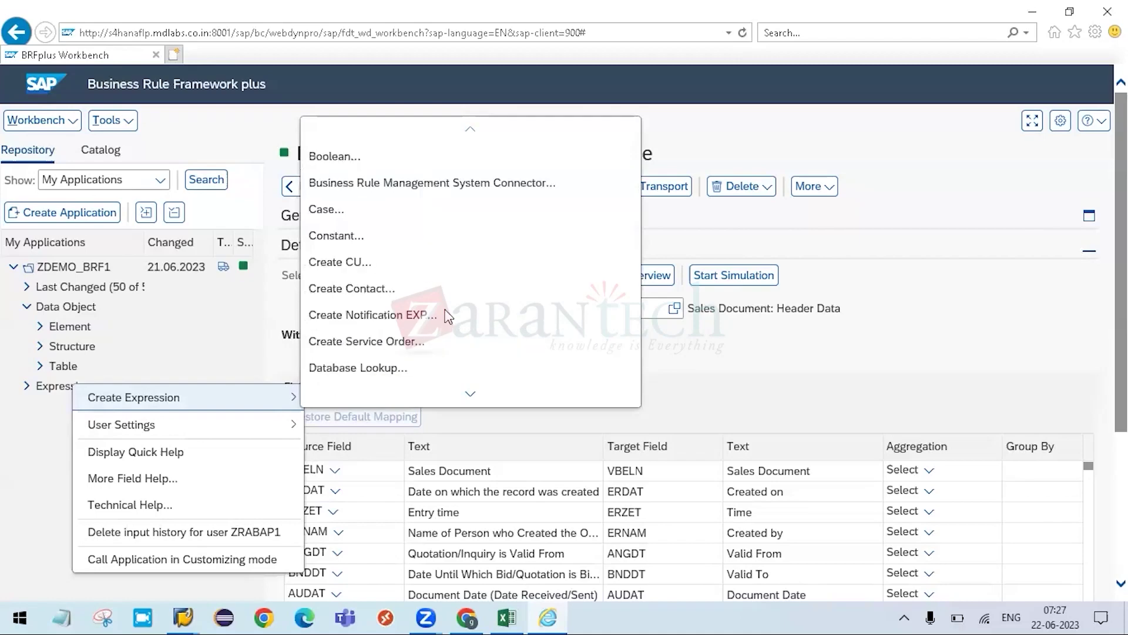
scroll(448, 316, down, 2)
scroll(448, 316, down, 3)
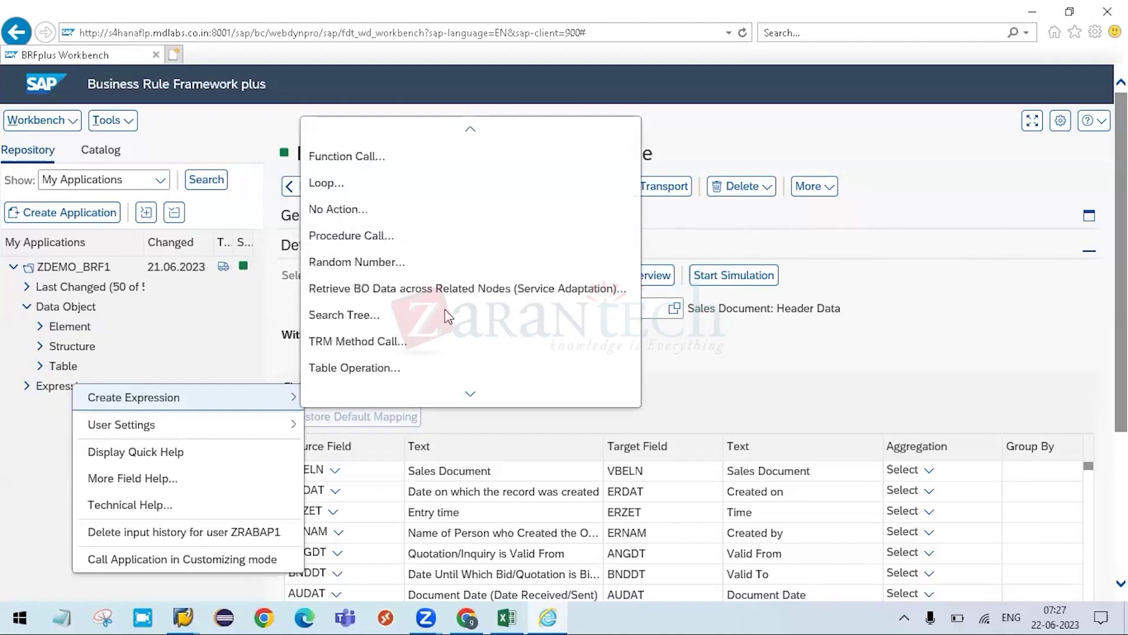
scroll(448, 316, down, 1)
scroll(448, 316, up, 1)
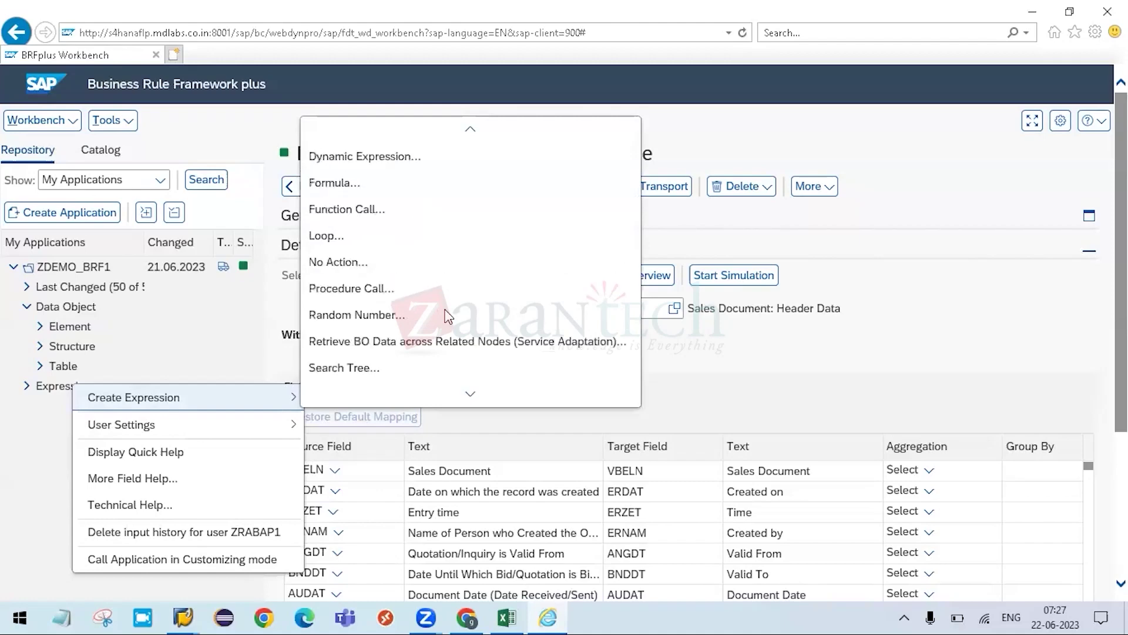
scroll(448, 315, up, 1)
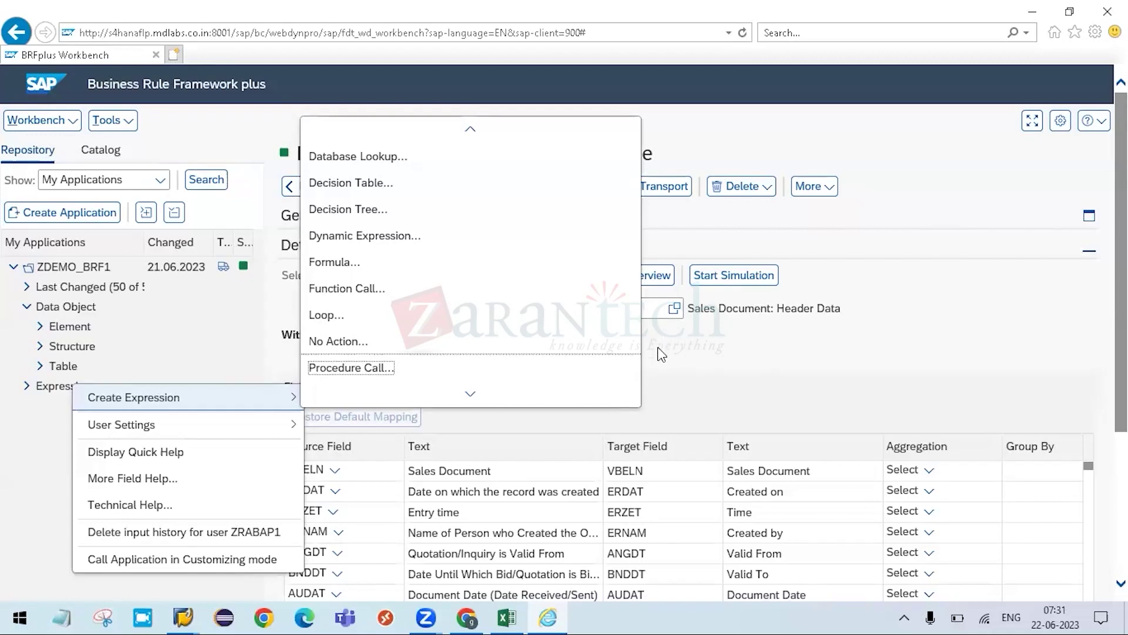
click(658, 347)
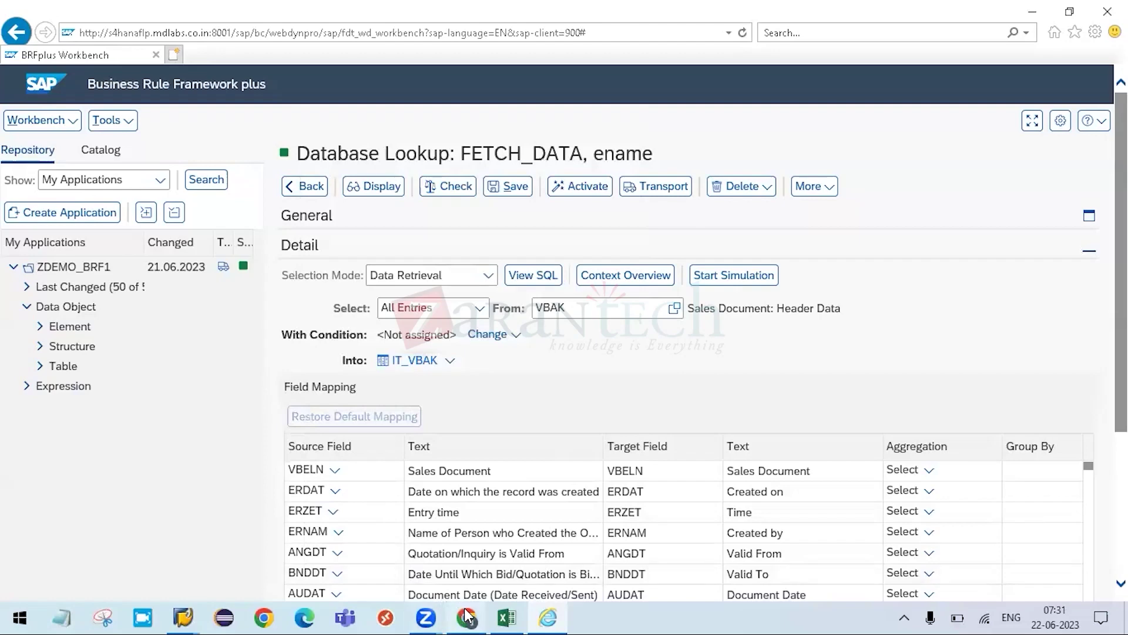
- Bring up SAP Logon and go to the Hana system entry in the Zarantech connections folder
click(190, 611)
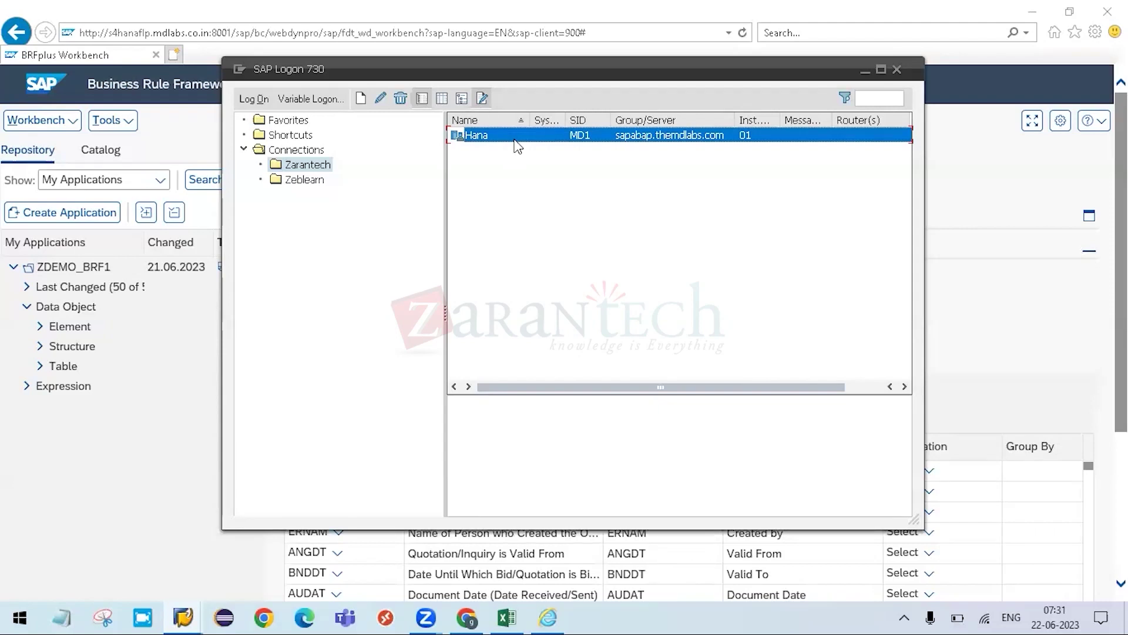
click(305, 180)
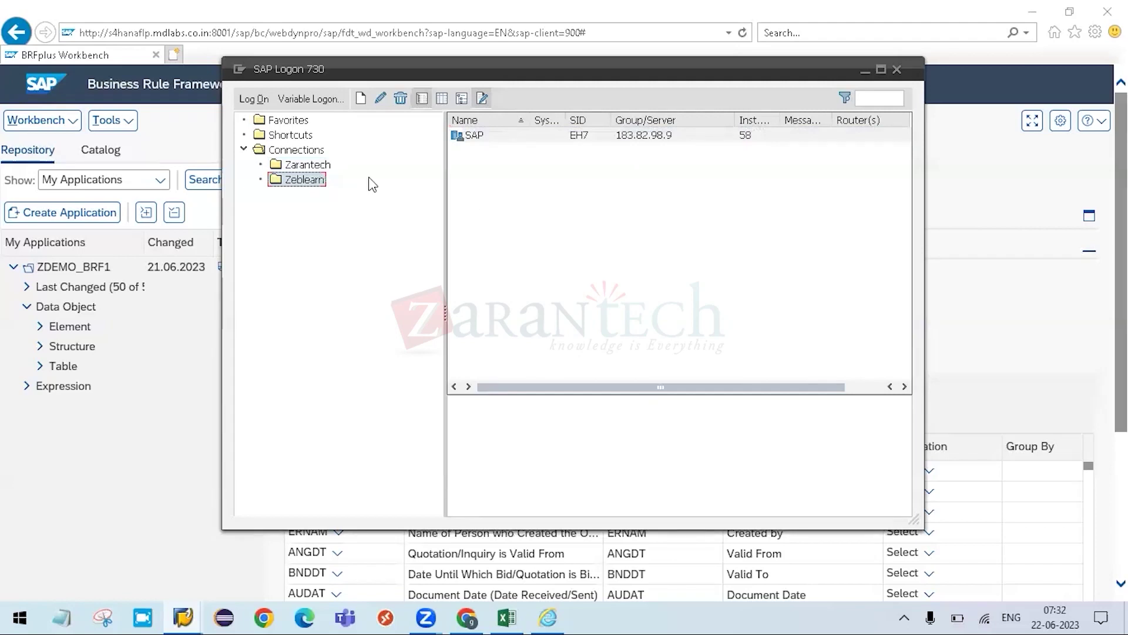
key(Up)
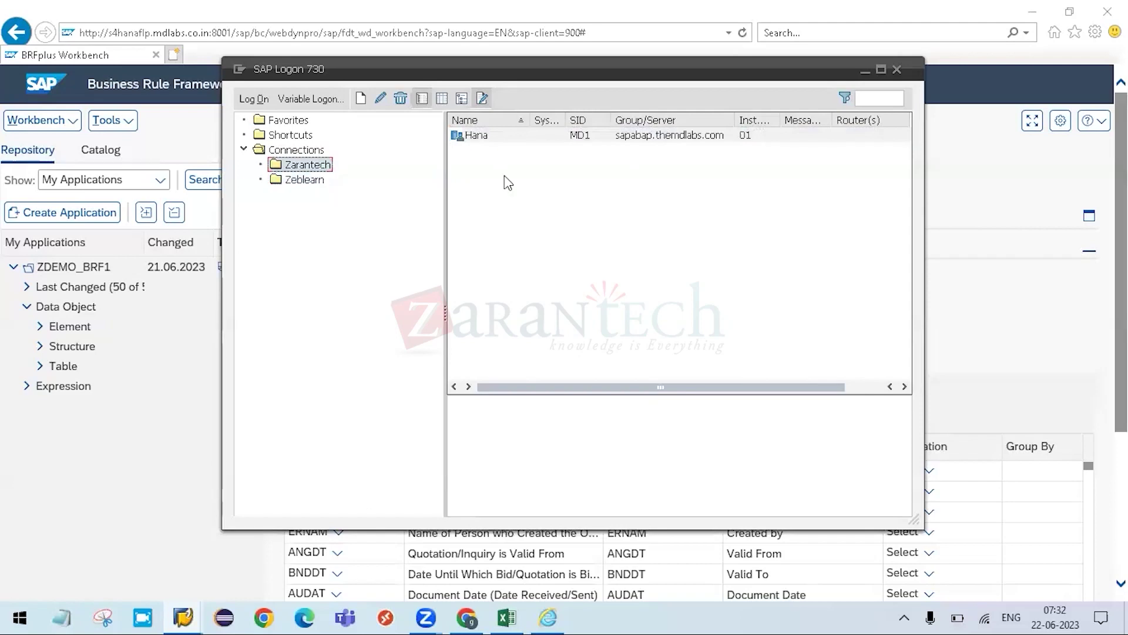
key(Tab)
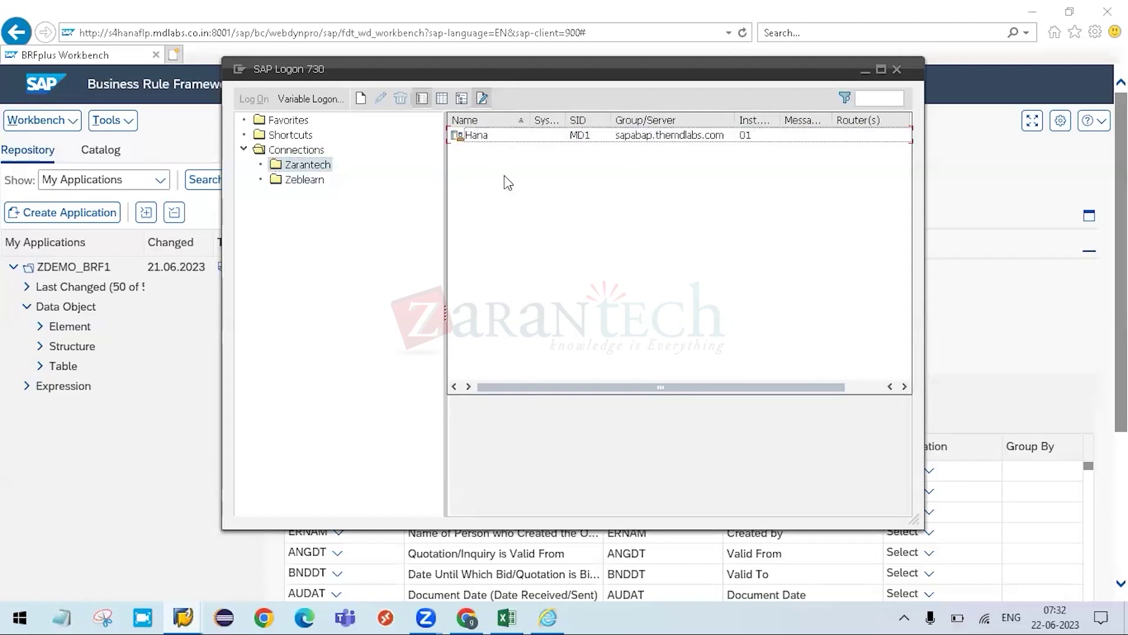